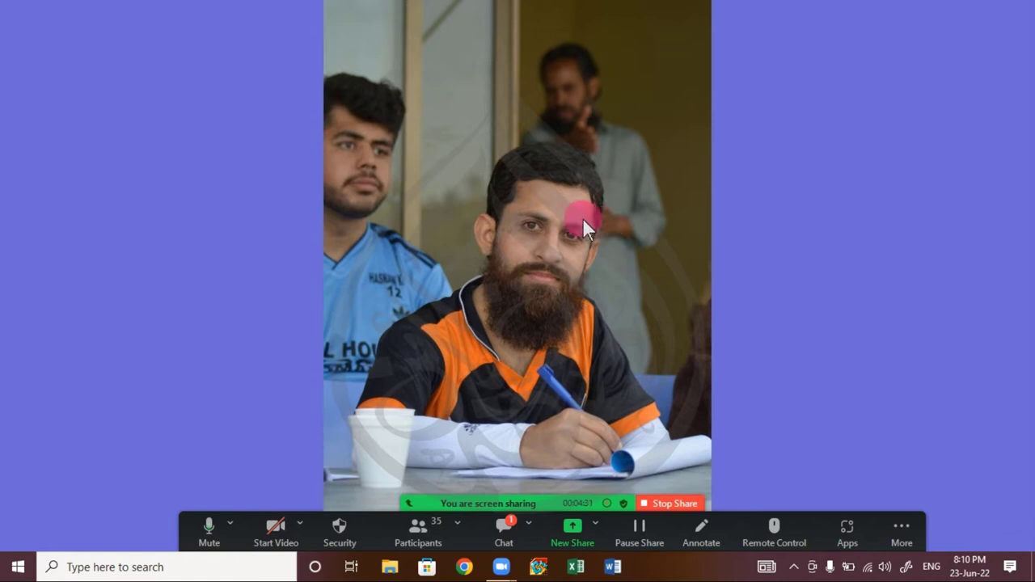
- Check the Zoom meeting chat, close it, and launch Word from the taskbar
left_click(504, 531)
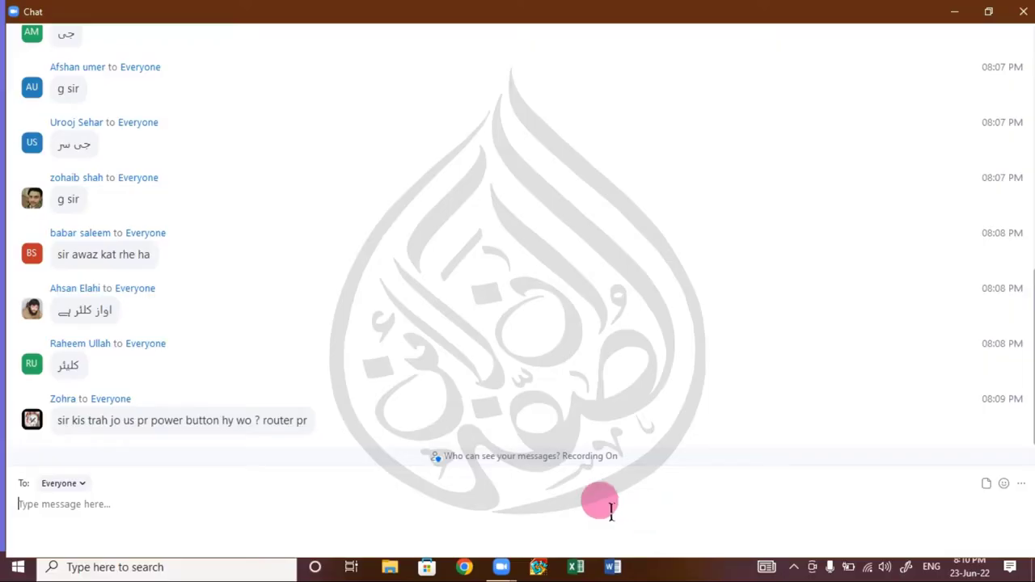
left_click(1023, 11)
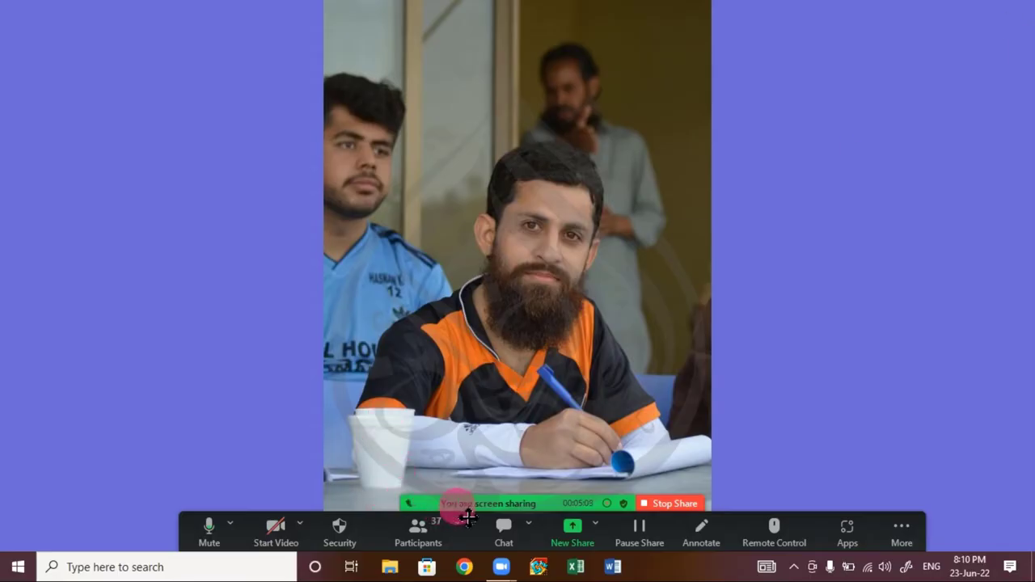
left_click(612, 566)
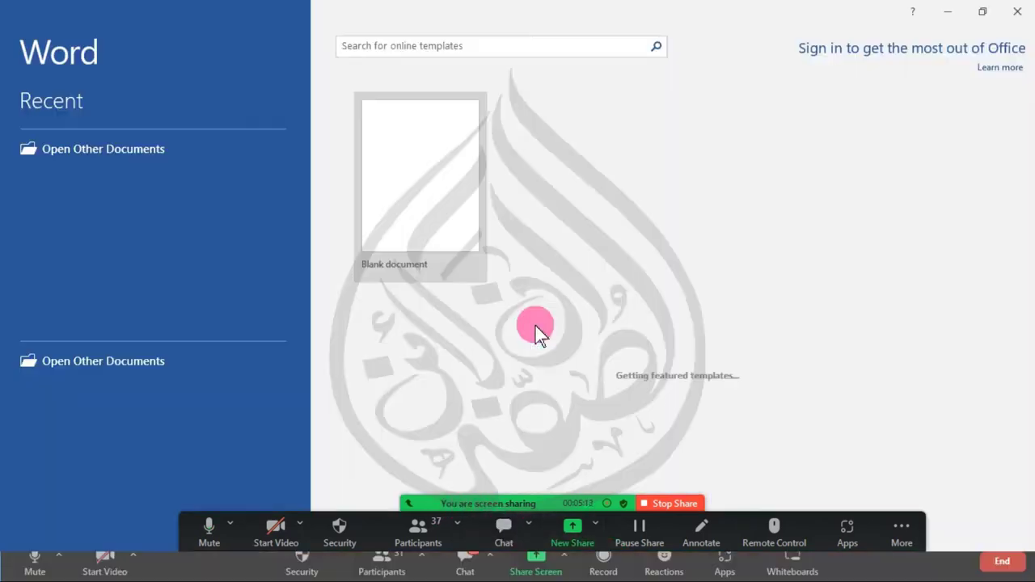
- Create a blank Word document, leaving the Text Effects list without a choice
left_click(409, 180)
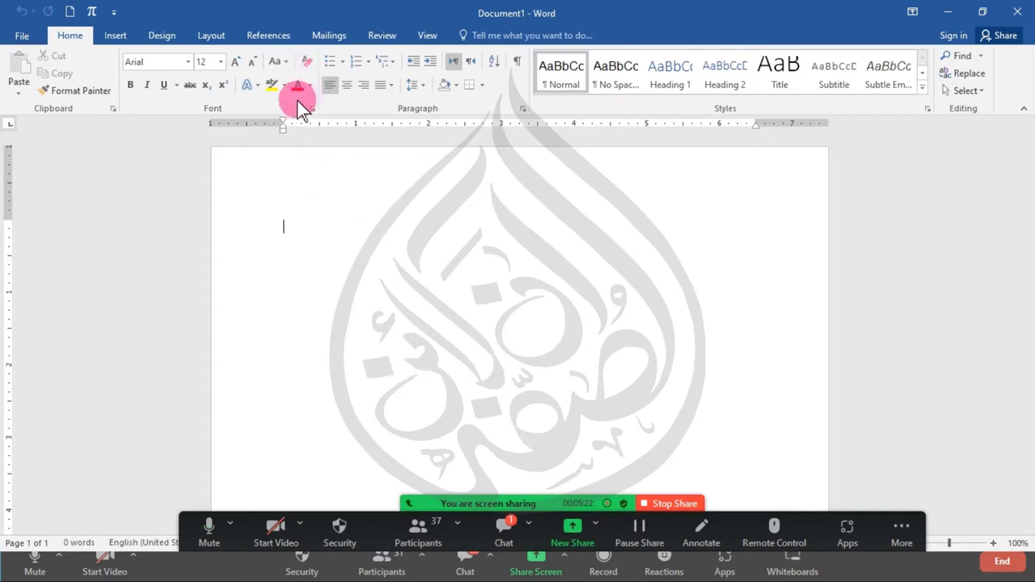
left_click(254, 91)
left_click(671, 339)
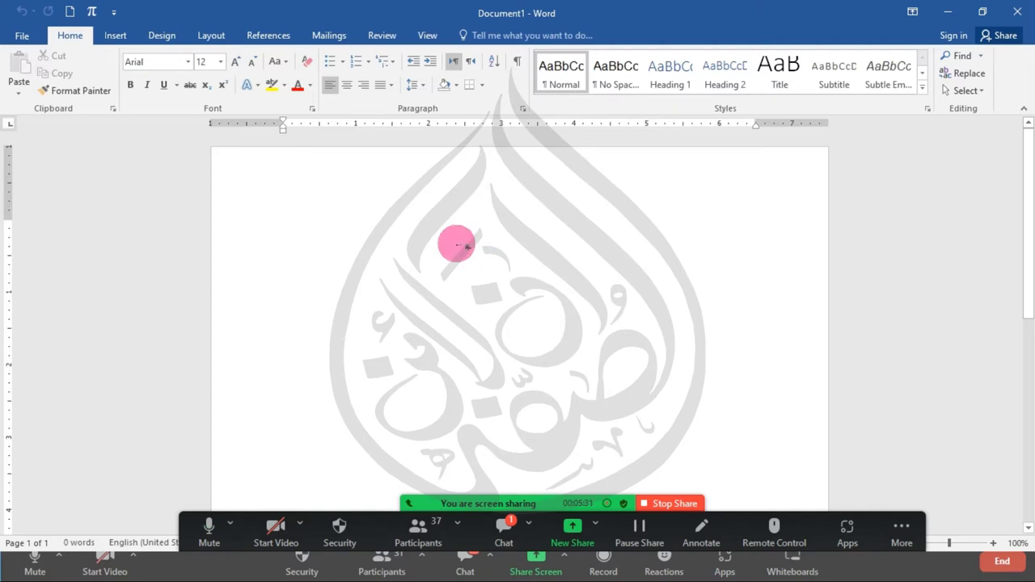
- Type 'AL SUFFA ONLINE' and apply the grey text effect to that line
type("AL S")
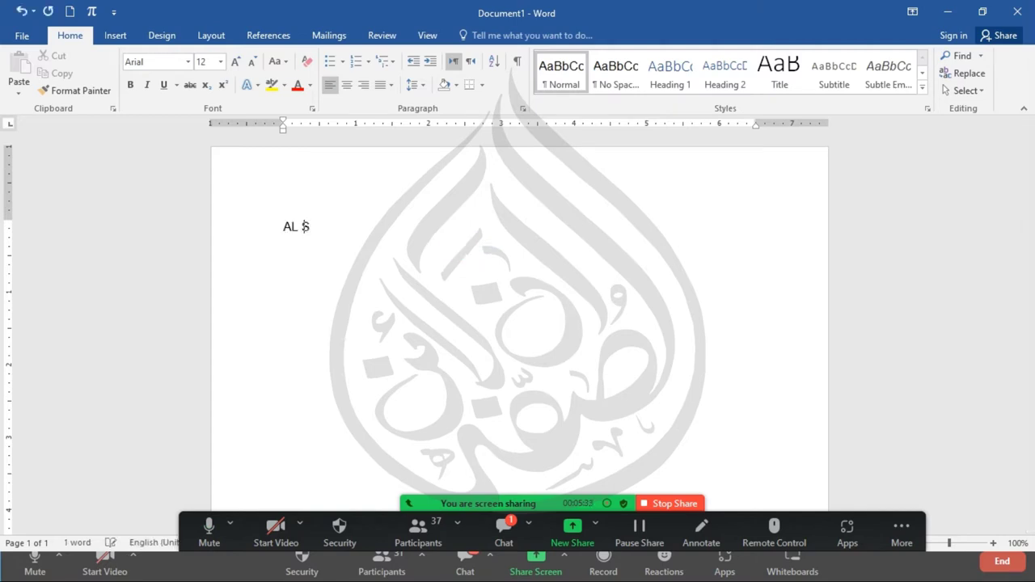
type("UFFA ONLINE")
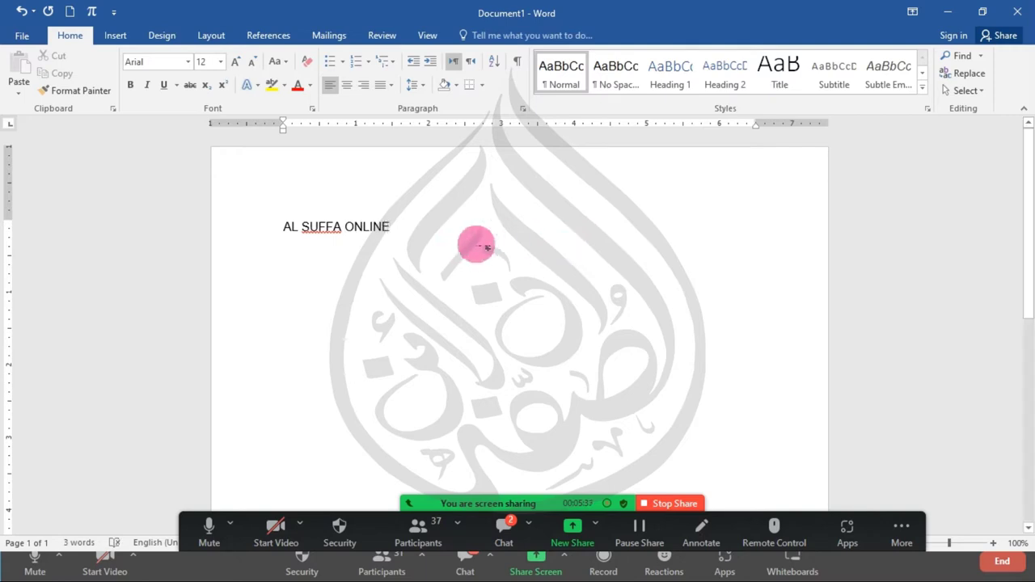
left_click(203, 231)
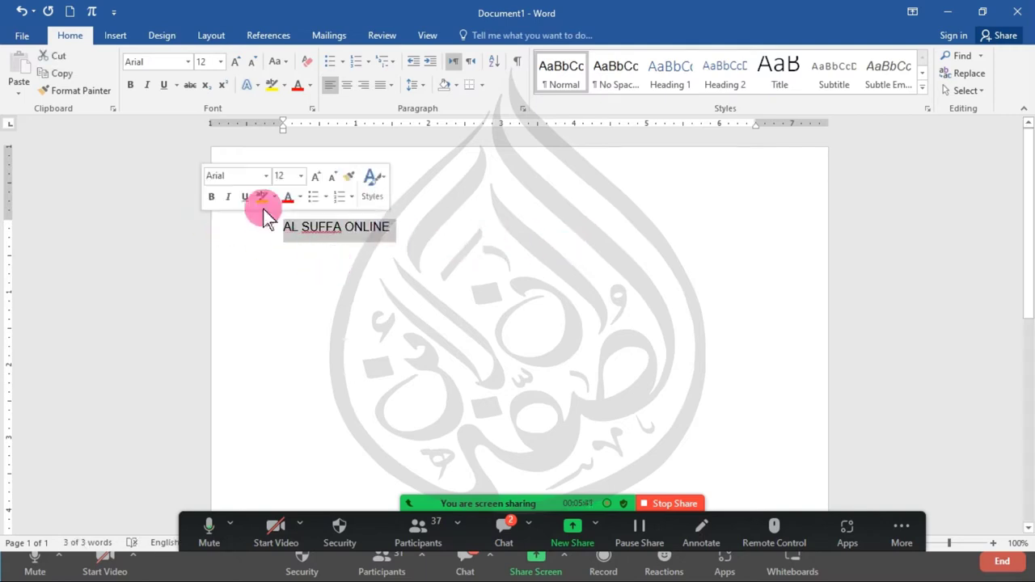
left_click(253, 87)
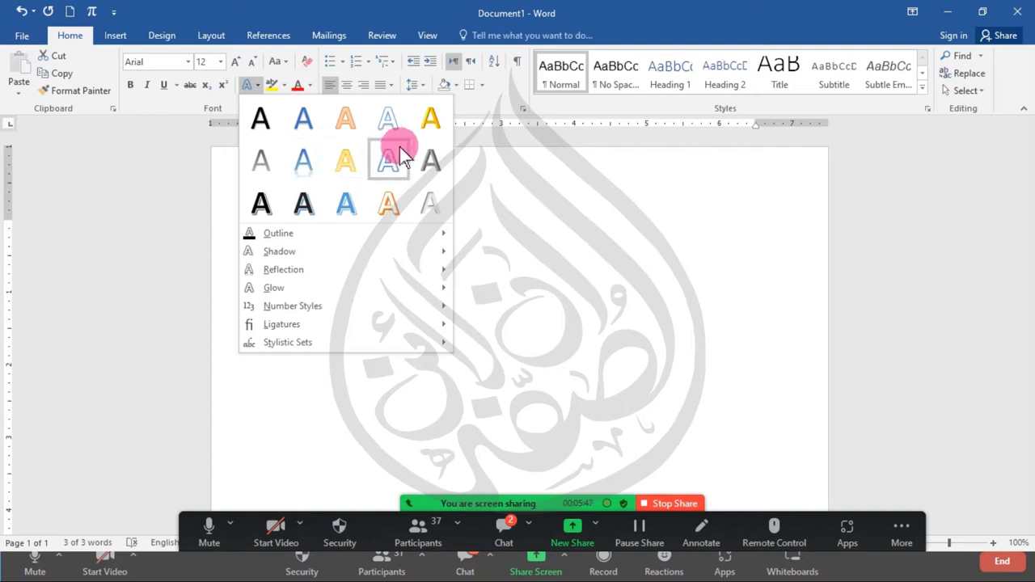
left_click(428, 162)
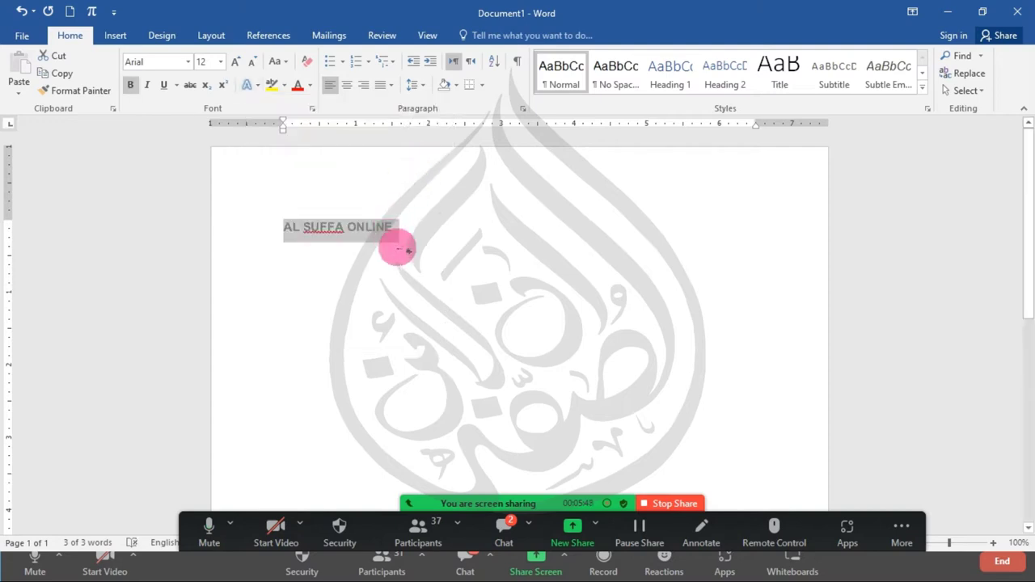
- Enlarge AL SUFFA ONLINE to 35 pt and switch it to the orange outline effect
key("ctrl+bracketright")
key("ctrl+bracketright")
key("ctrl+bracketright")
key("ctrl+bracketright")
key("ctrl+bracketright")
key("ctrl+bracketright")
key("ctrl+bracketright")
key("ctrl+bracketright")
key("ctrl+bracketright")
key("ctrl+bracketright")
key("ctrl+bracketright")
key("ctrl+bracketright")
key("ctrl+bracketright")
key("ctrl+bracketright")
key("ctrl+bracketright")
key("ctrl+bracketright")
key("ctrl+bracketright")
key("ctrl+bracketright")
key("ctrl+bracketright")
key("ctrl+bracketright")
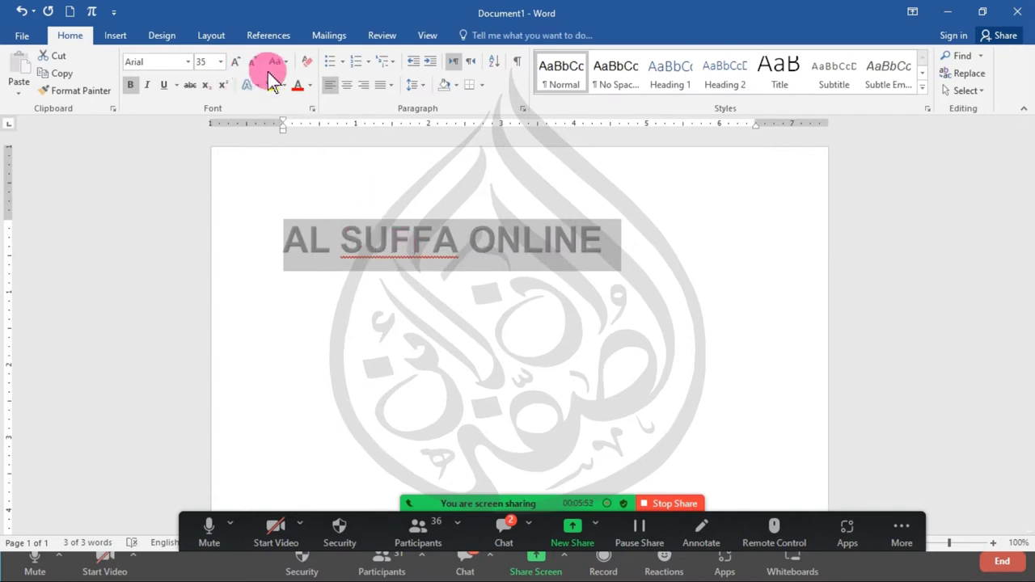
left_click(249, 86)
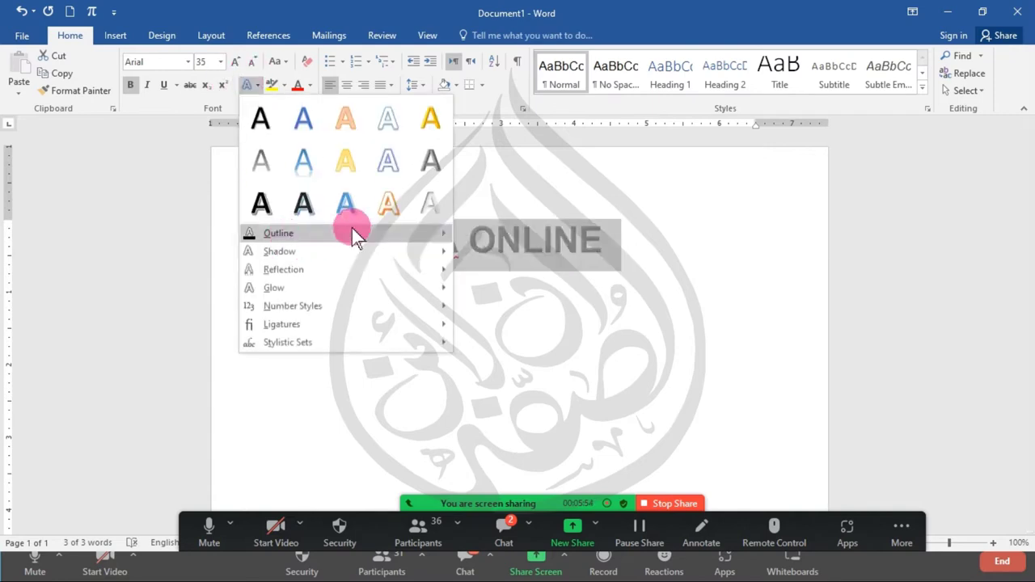
left_click(389, 208)
left_click(479, 289)
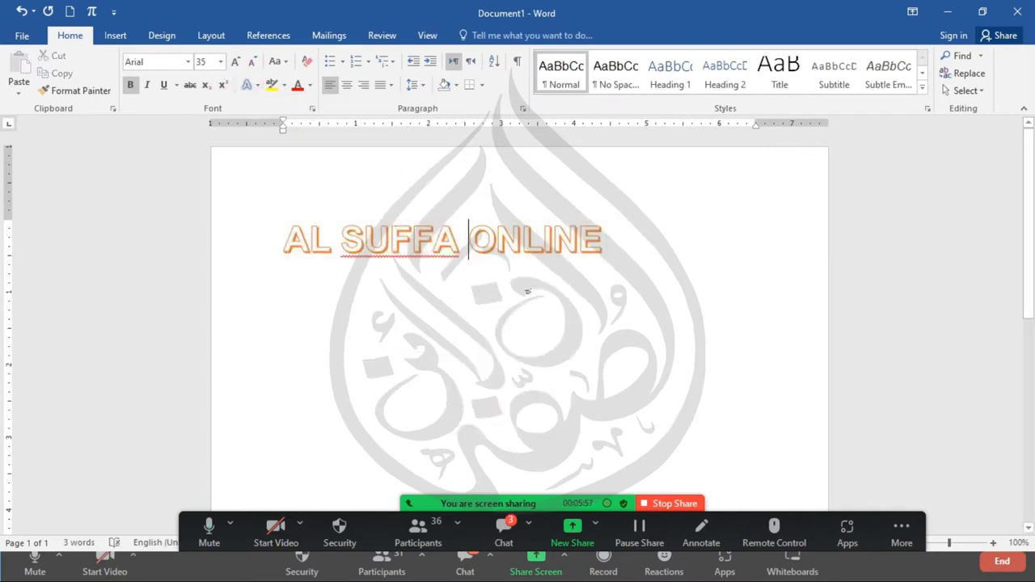
- Reselect the heading line and bring up the Text Effects shadow options
left_click_drag(586, 258, 311, 252)
left_click(247, 86)
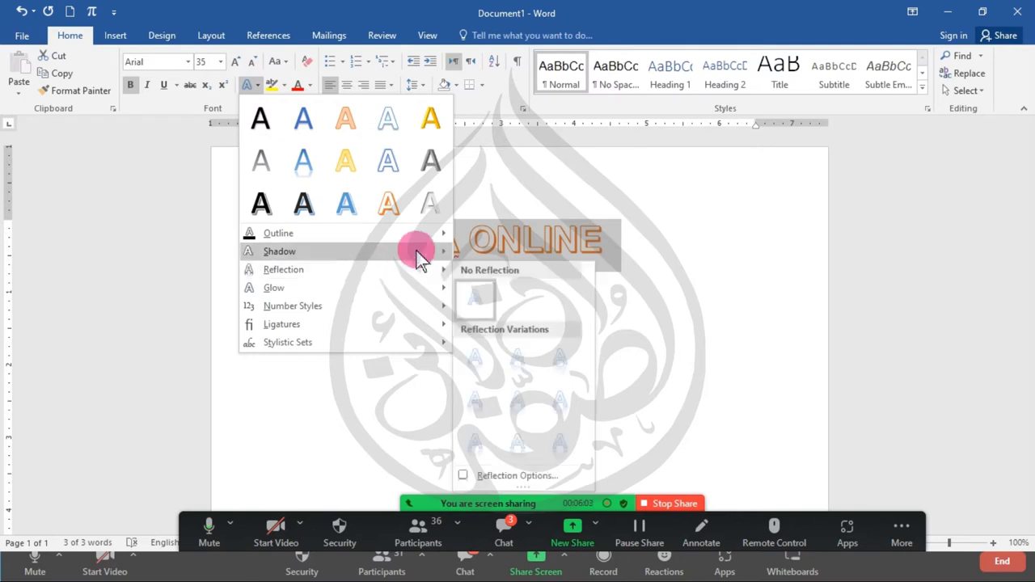
mouse_move(421, 257)
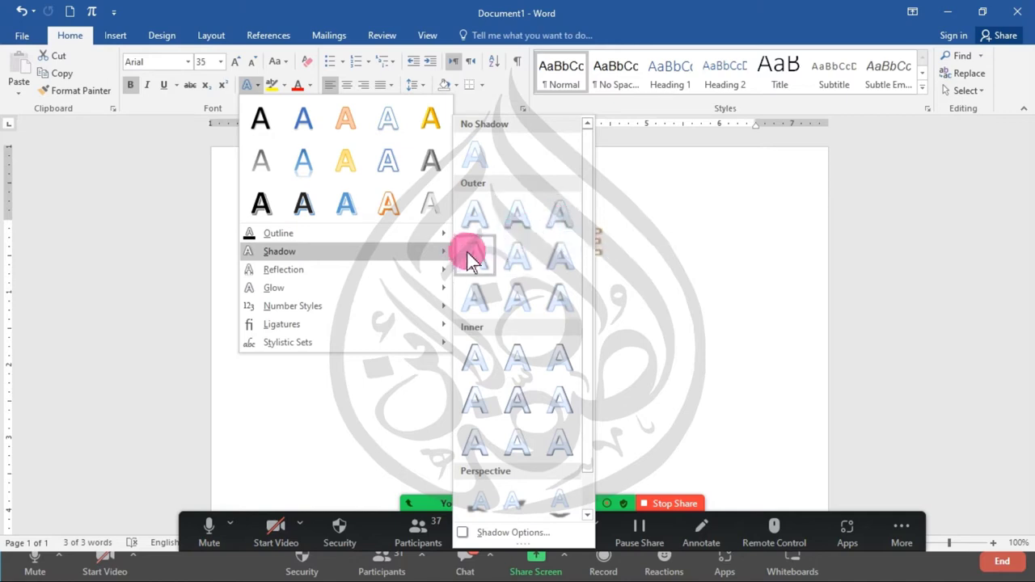
- Give the heading an Offset Diagonal Bottom Right shadow and grow it to 258 pt
left_click(480, 218)
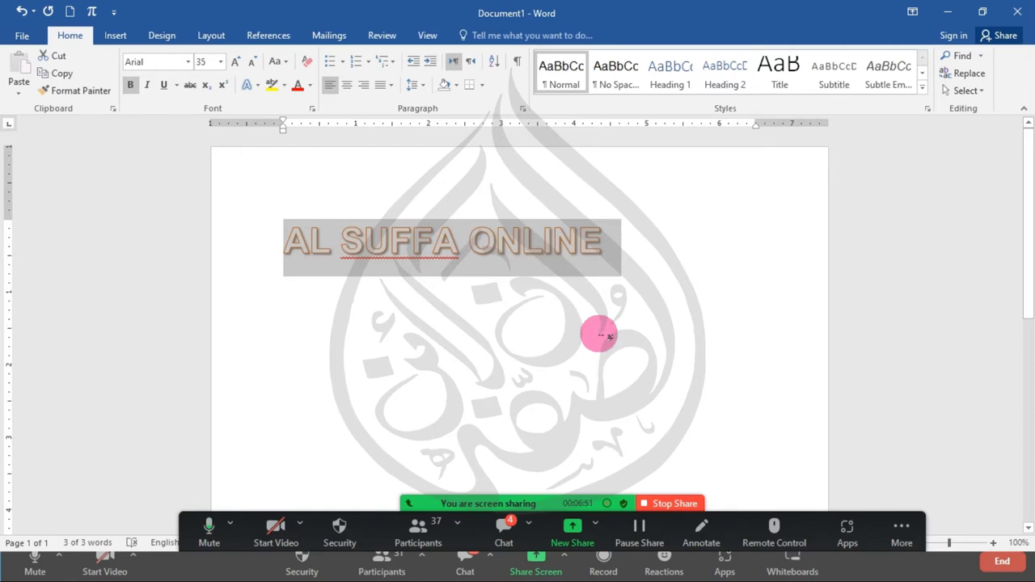
key("ctrl+]")
key("ctrl+]")
key("ctrl+]")
key("ctrl+]")
key("ctrl+]")
key("ctrl+]")
key("ctrl+]")
key("ctrl+]")
key("ctrl+]")
key("ctrl+]")
key("ctrl+]")
key("ctrl+]")
key("ctrl+]")
key("ctrl+]")
key("ctrl+]")
key("ctrl+]")
key("ctrl+]")
key("ctrl+]")
key("ctrl+]")
key("ctrl+]")
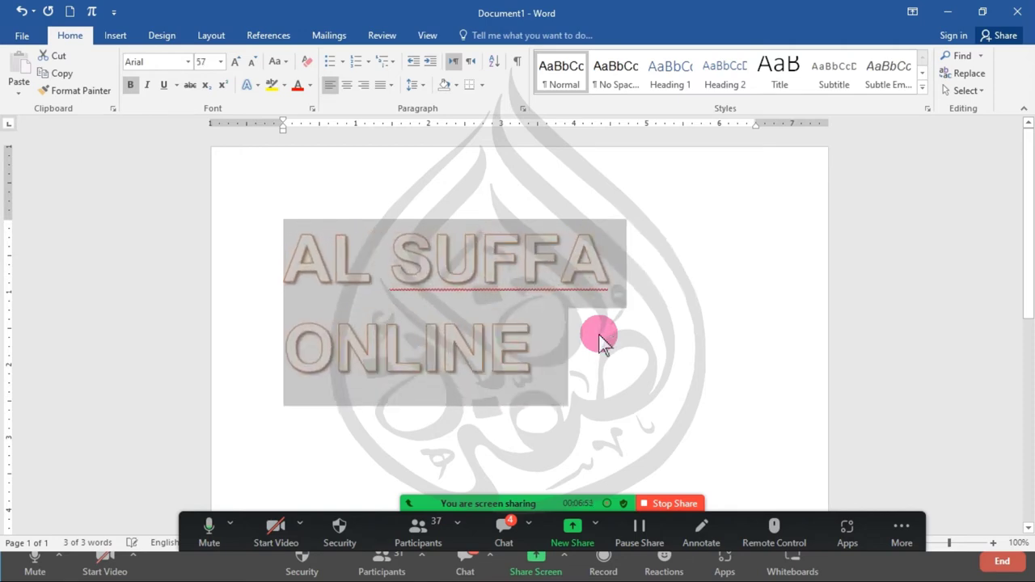
key("ctrl+]")
key("ctrl+]")
key("ctrl+]")
key("ctrl+]")
key("ctrl+]")
key("ctrl+]")
key("ctrl+]")
key("ctrl+]")
key("ctrl+]")
key("ctrl+]")
key("ctrl+]")
key("ctrl+]")
key("ctrl+]")
key("ctrl+]")
key("ctrl+]")
key("ctrl+]")
key("ctrl+]")
key("ctrl+]")
key("ctrl+]")
key("ctrl+]")
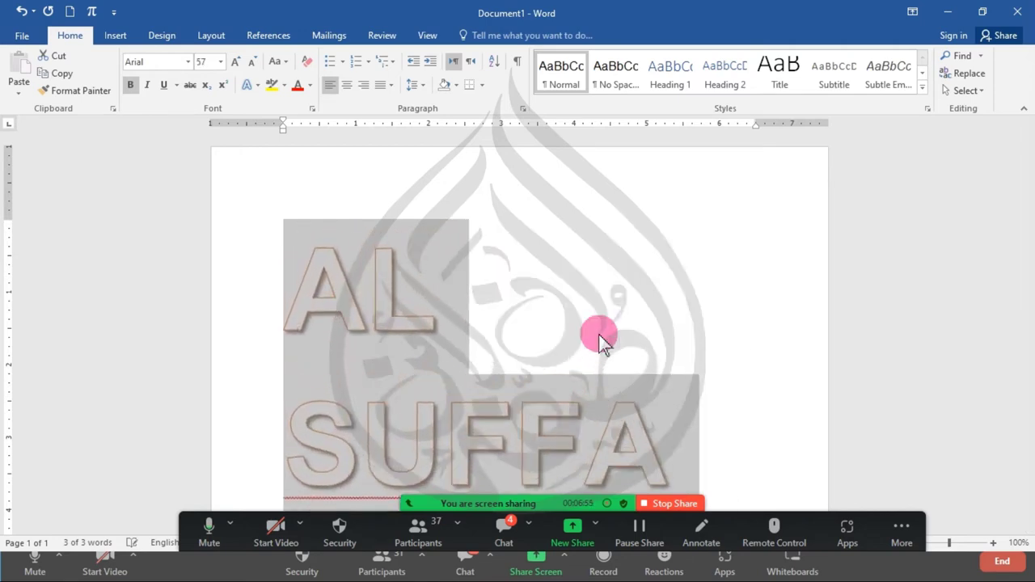
key("ctrl+]")
key("ctrl+]")
key("ctrl+]")
key("ctrl+]")
key("ctrl+]")
key("ctrl+]")
key("ctrl+]")
key("ctrl+]")
key("ctrl+]")
key("ctrl+]")
key("ctrl+]")
key("ctrl+]")
key("ctrl+]")
key("ctrl+]")
key("ctrl+]")
key("ctrl+]")
key("ctrl+]")
key("ctrl+]")
key("ctrl+]")
key("ctrl+]")
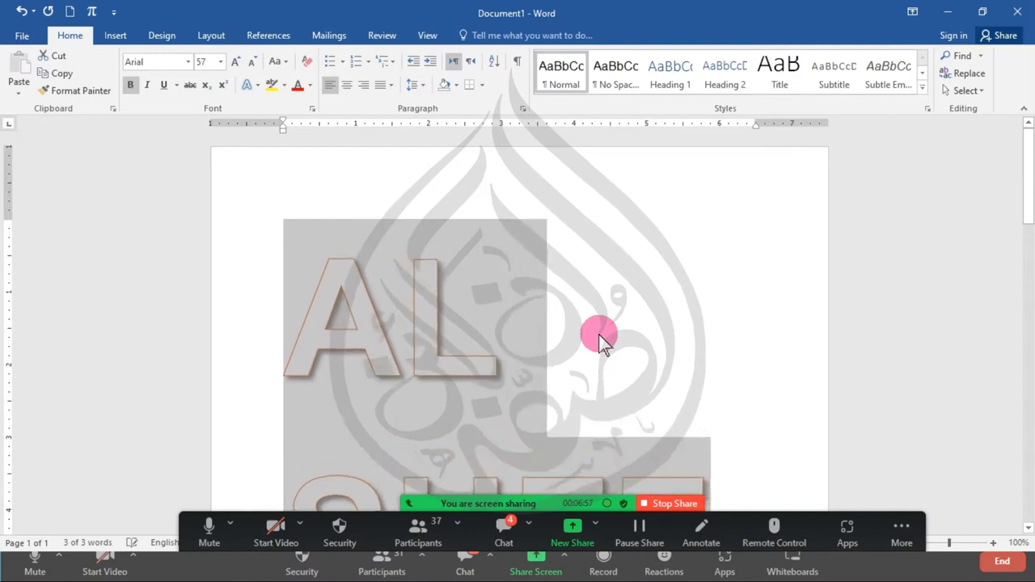
key("ctrl+]")
key("ctrl+]")
key("ctrl+]")
key("ctrl+]")
key("ctrl+]")
key("ctrl+]")
key("ctrl+]")
key("ctrl+]")
key("ctrl+]")
key("ctrl+]")
key("ctrl+]")
key("ctrl+]")
key("ctrl+]")
key("ctrl+]")
key("ctrl+]")
key("ctrl+]")
key("ctrl+]")
key("ctrl+]")
key("ctrl+]")
key("ctrl+]")
key("ctrl+]")
key("ctrl+]")
key("ctrl+]")
key("ctrl+]")
key("ctrl+]")
key("ctrl+]")
key("ctrl+]")
key("ctrl+]")
key("ctrl+]")
key("ctrl+]")
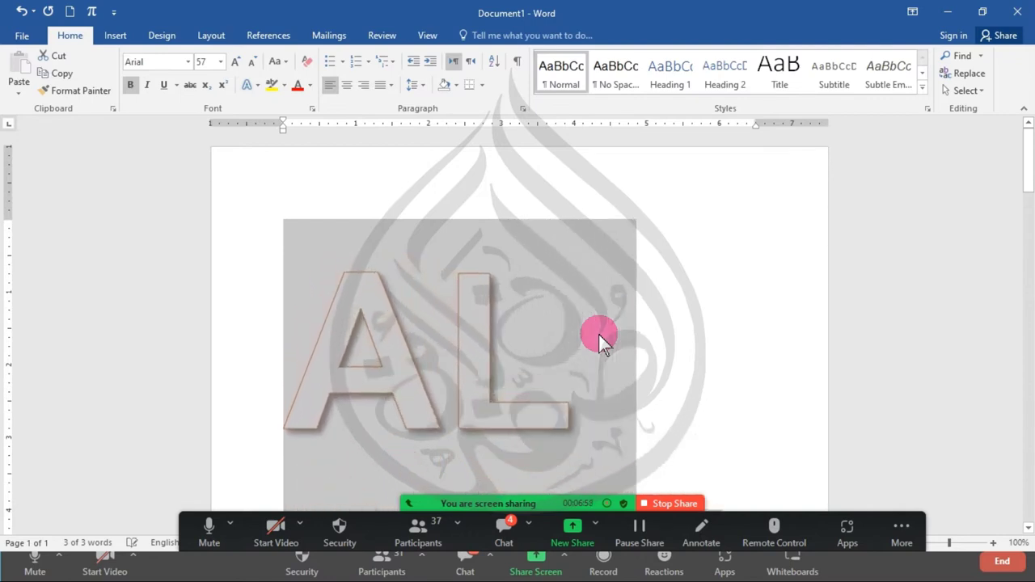
key("ctrl+]")
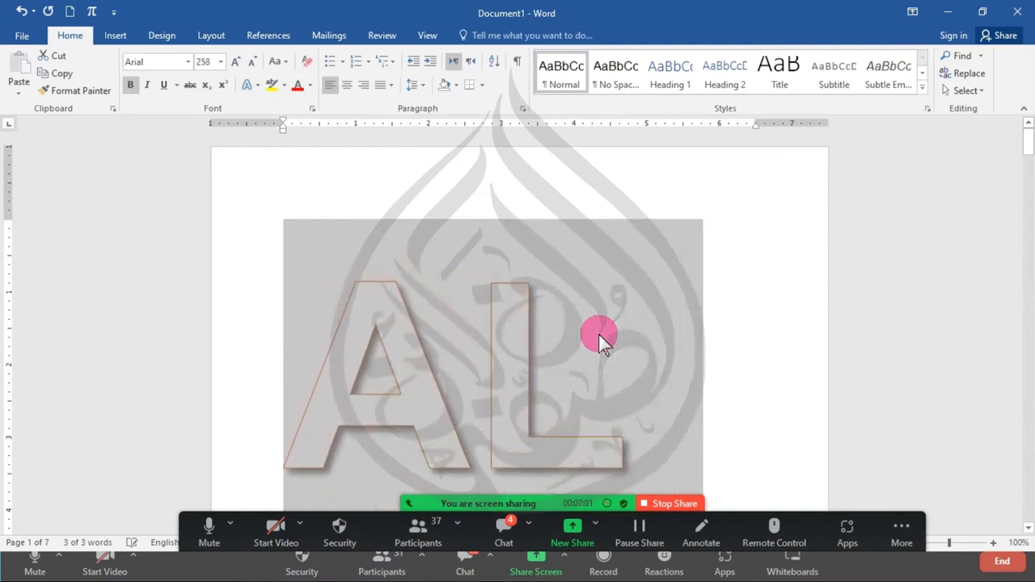
left_click(599, 334)
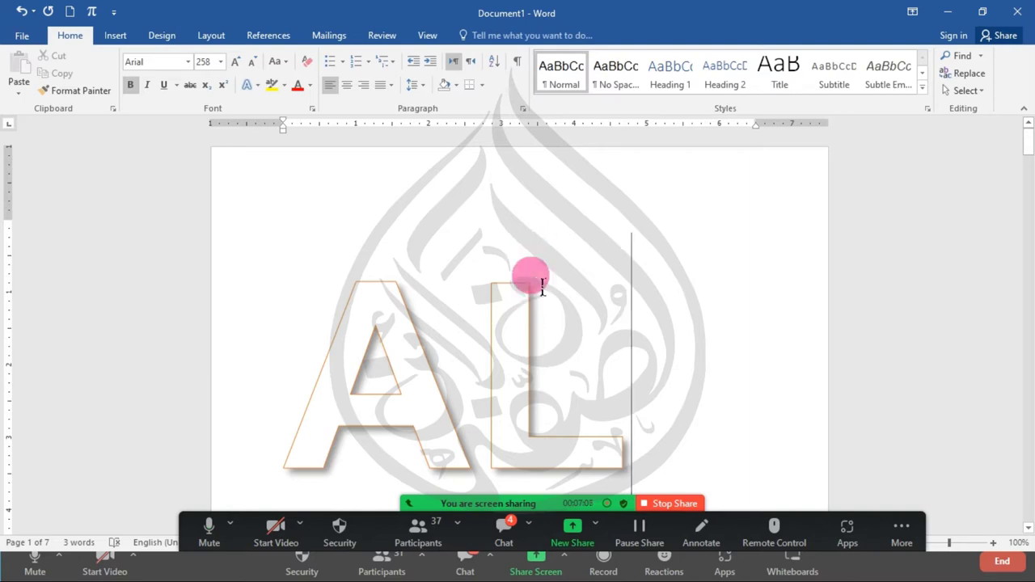
- Set the large AL letters to No Shadow
triple_click(372, 364)
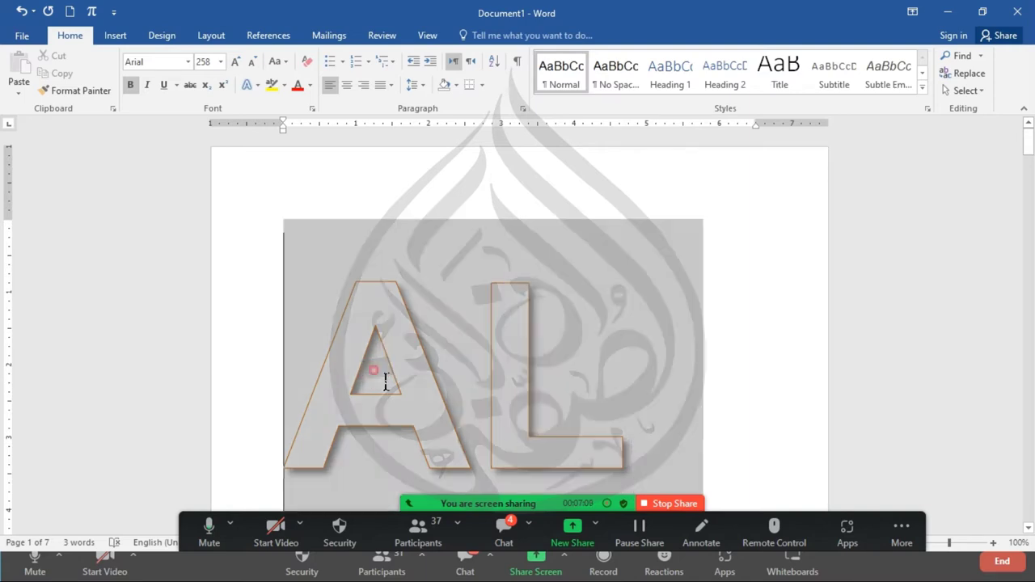
left_click(250, 85)
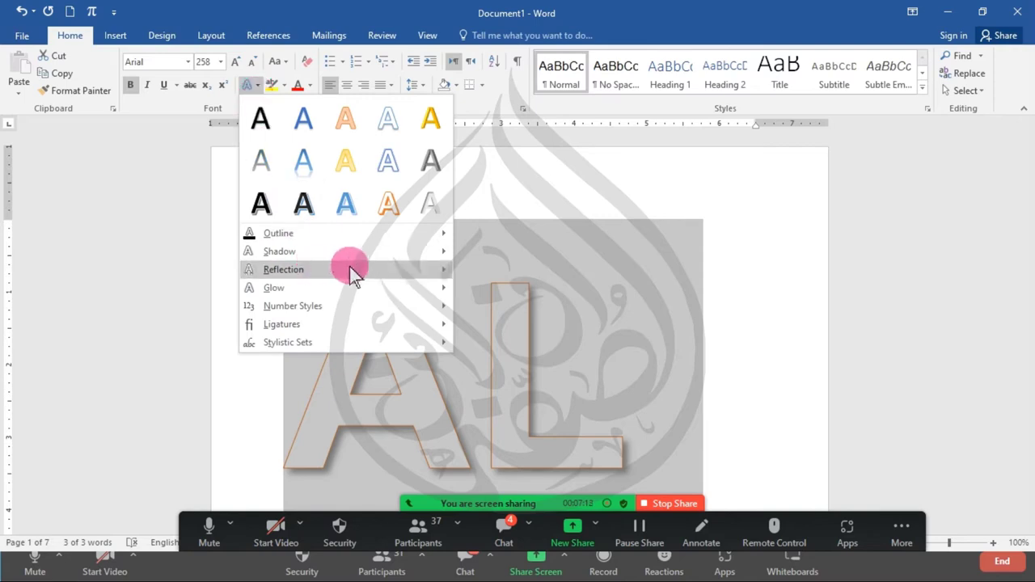
mouse_move(379, 254)
left_click(488, 166)
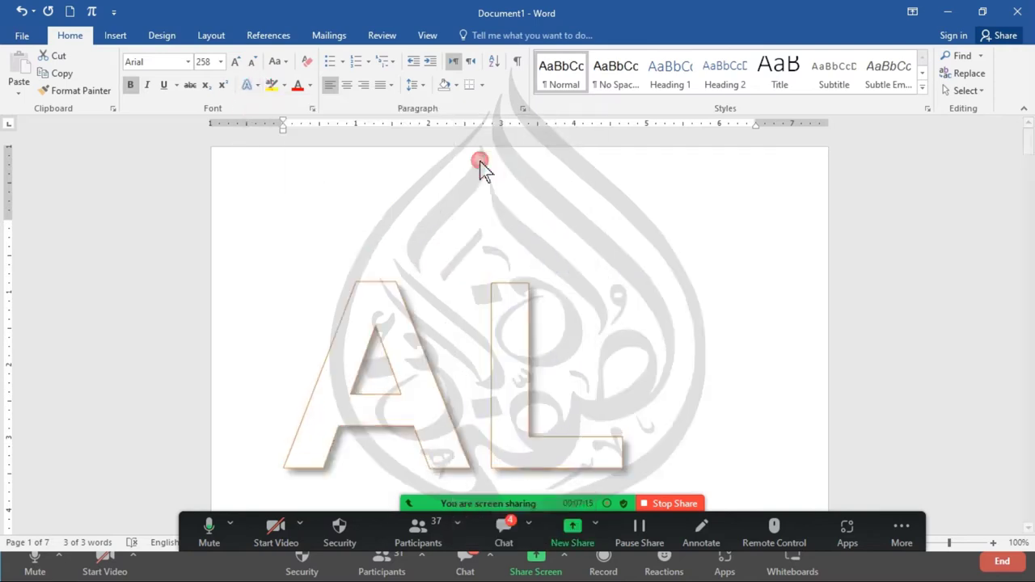
left_click(640, 351)
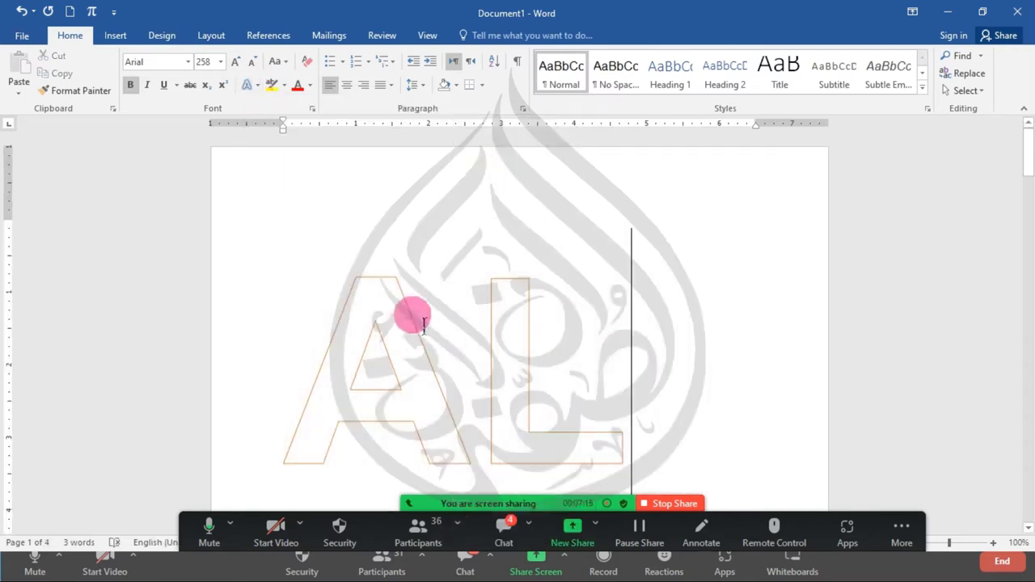
- Apply an outer shadow preset to the AL letters
triple_click(534, 423)
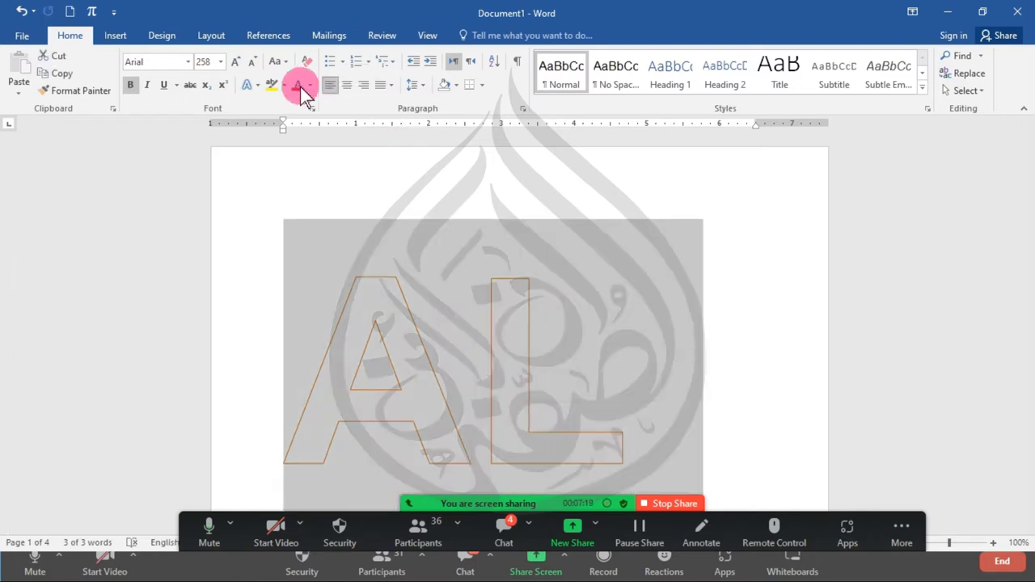
left_click(257, 86)
mouse_move(361, 282)
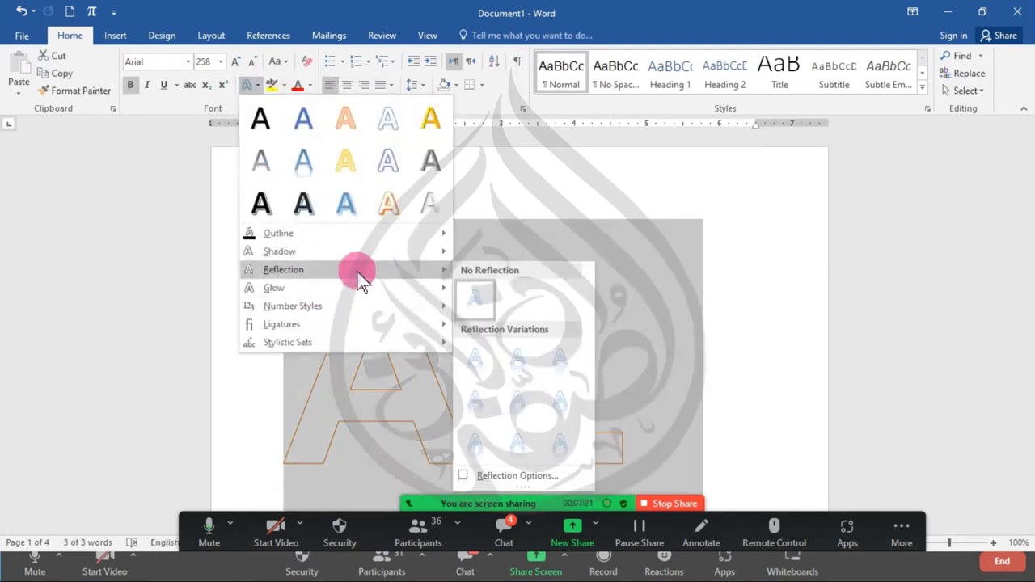
mouse_move(384, 254)
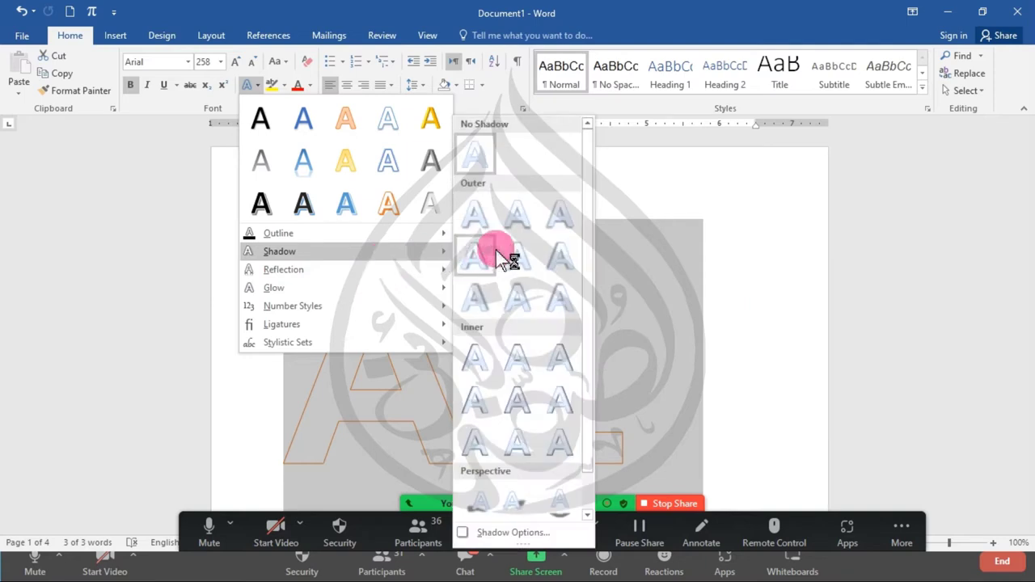
left_click(475, 217)
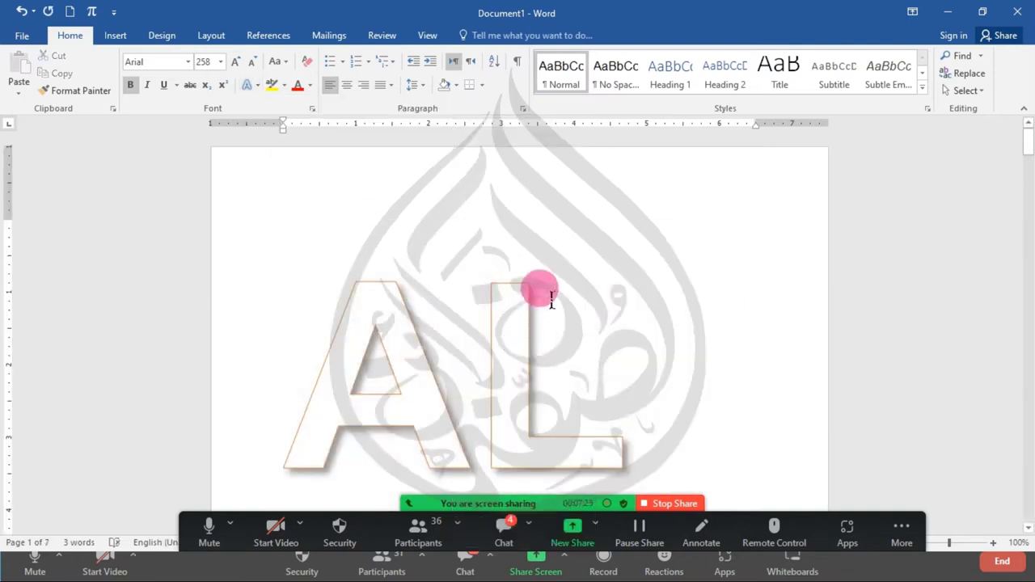
- Remove the outer shadow again and browse the shadow presets for the letters
double_click(401, 354)
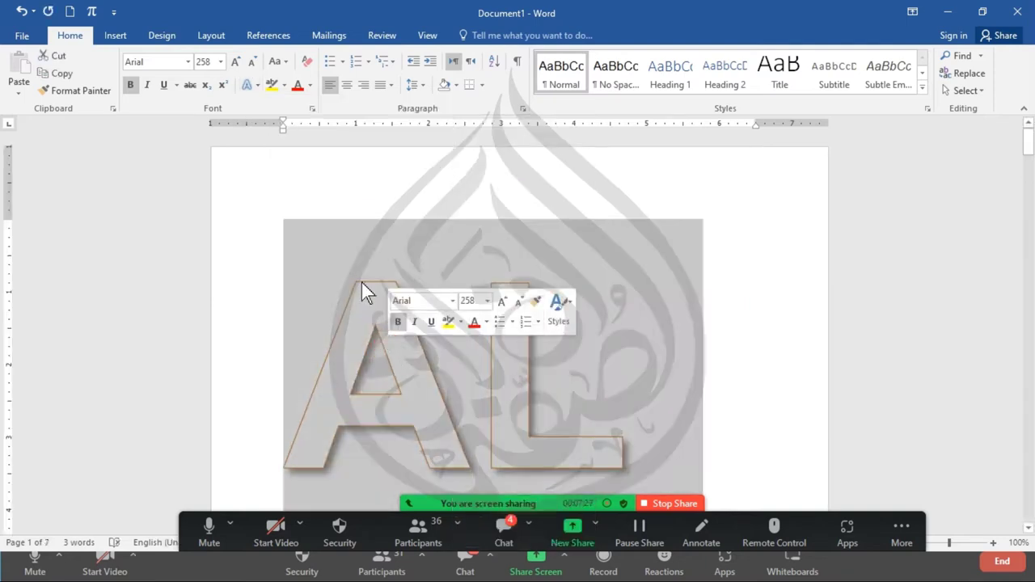
left_click(250, 92)
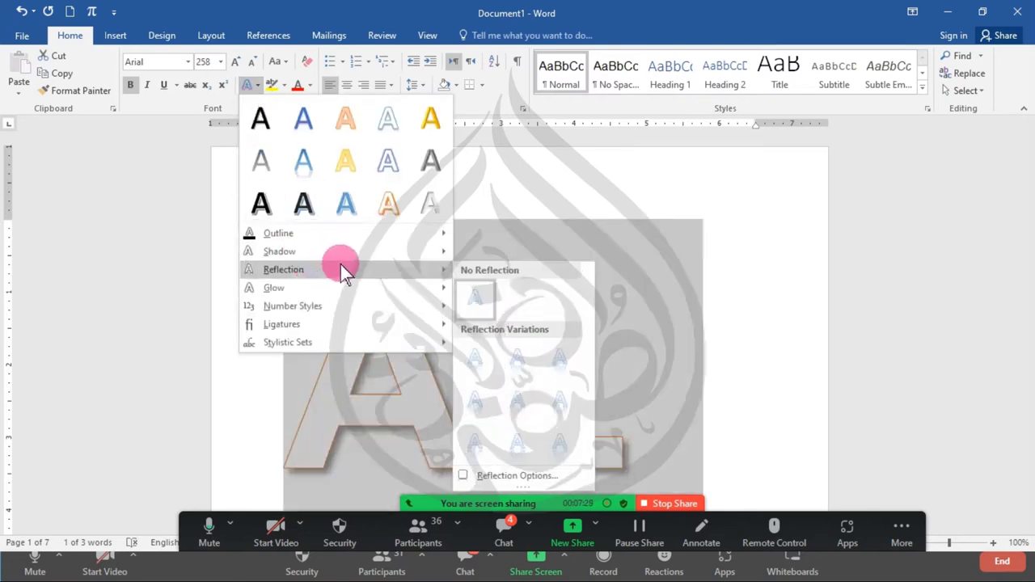
mouse_move(351, 252)
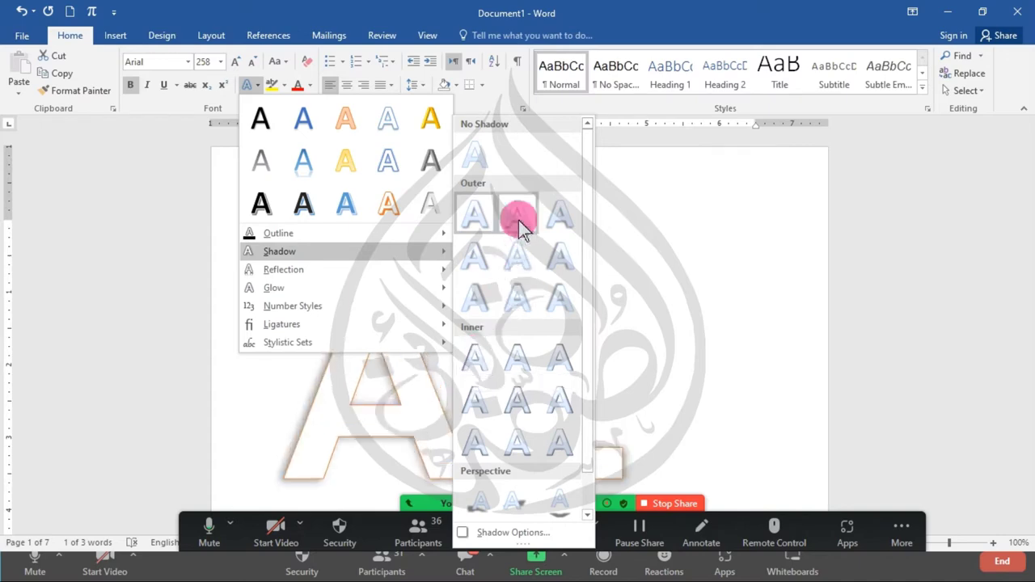
left_click(476, 162)
left_click(257, 91)
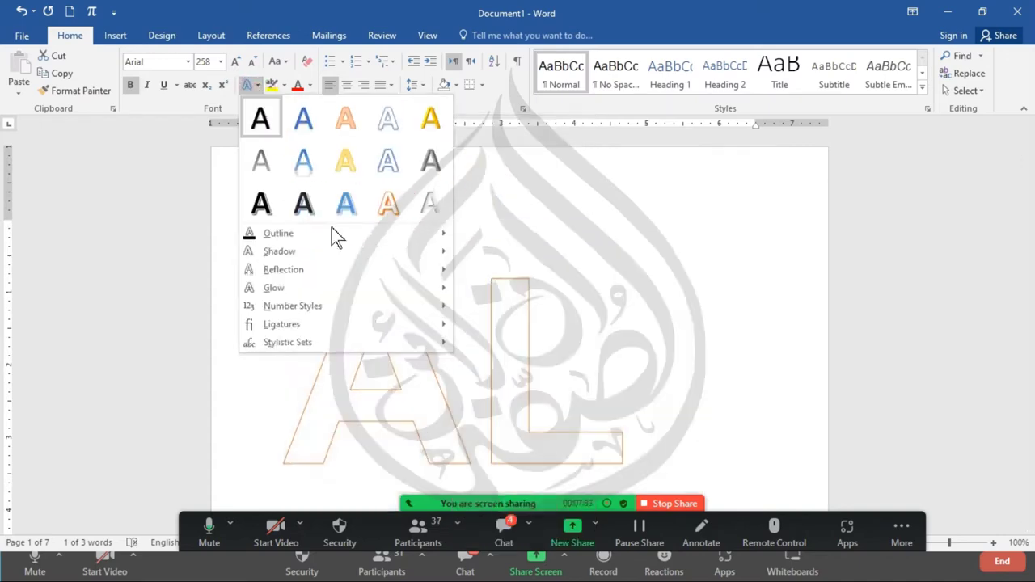
left_click(342, 251)
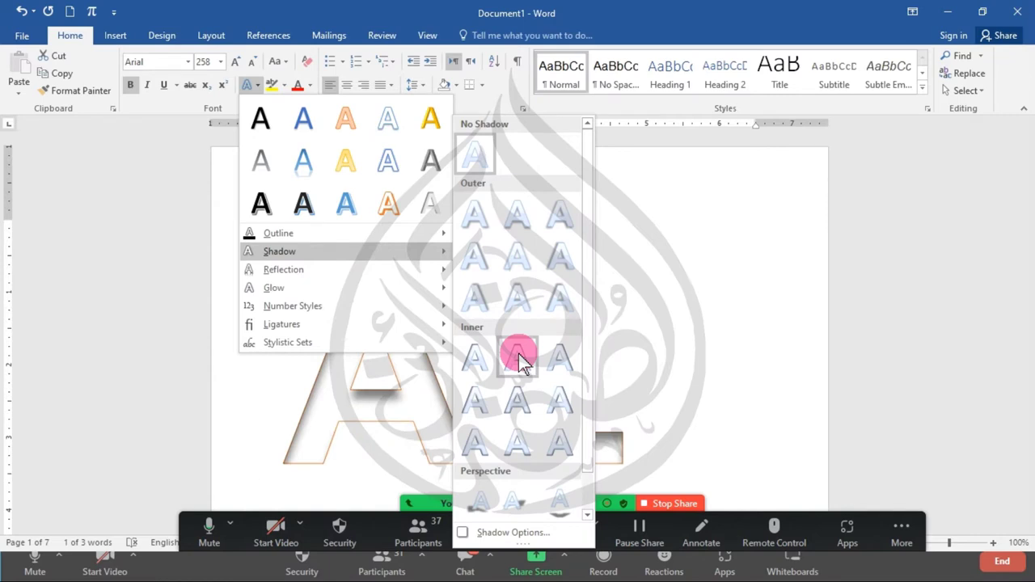
- Apply an inner shadow preset to the AL letters
left_click(521, 399)
left_click(456, 406)
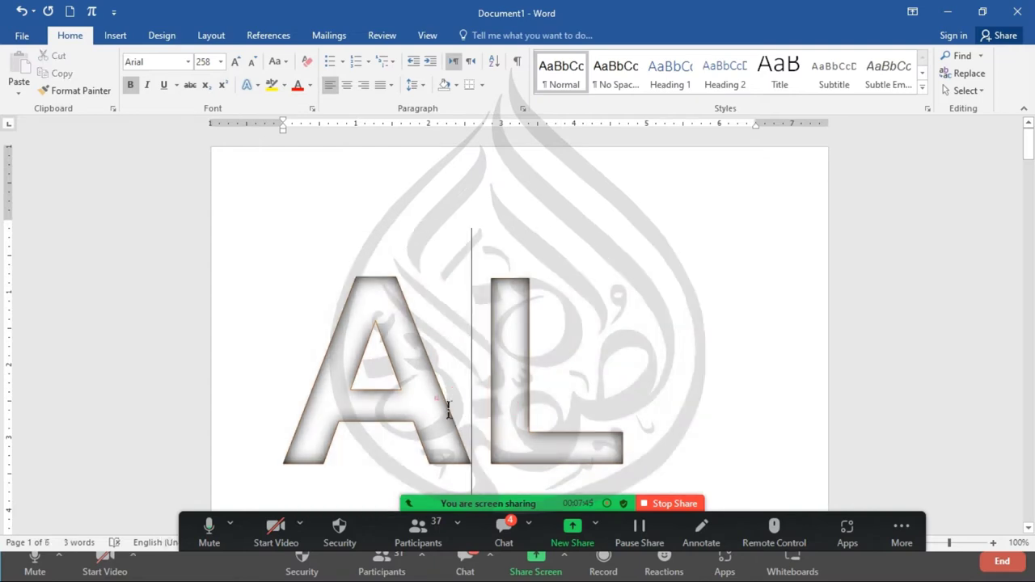
double_click(437, 397)
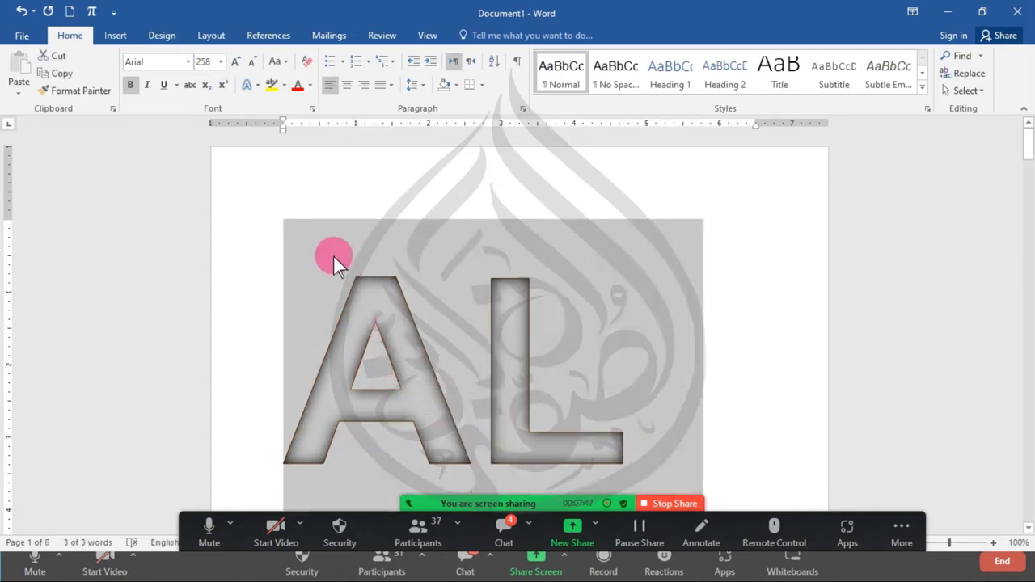
- Try the last perspective shadow preset, then open Shadow Options in Format Text Effects
left_click(247, 85)
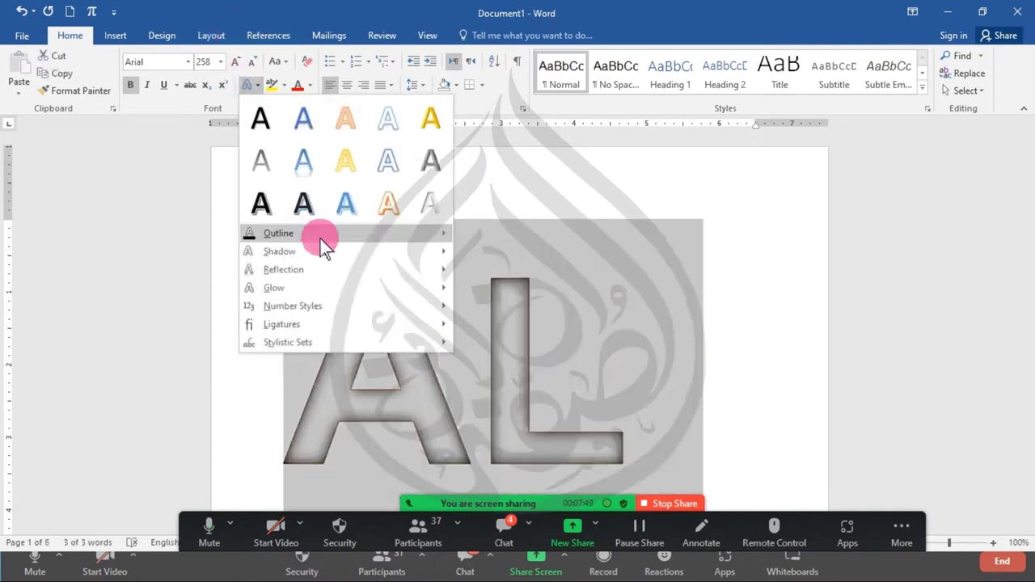
mouse_move(346, 251)
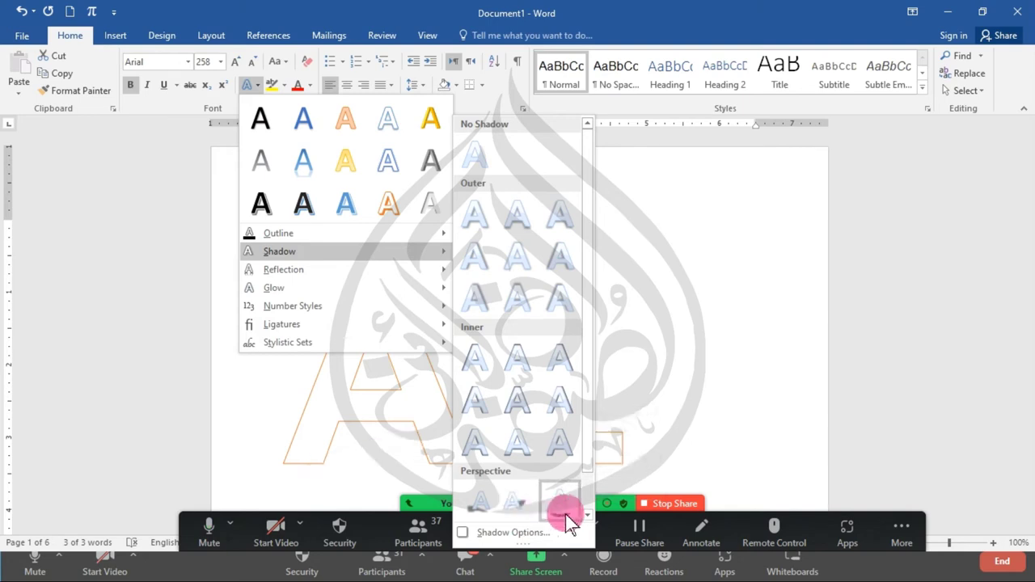
left_click(587, 515)
left_click(517, 498)
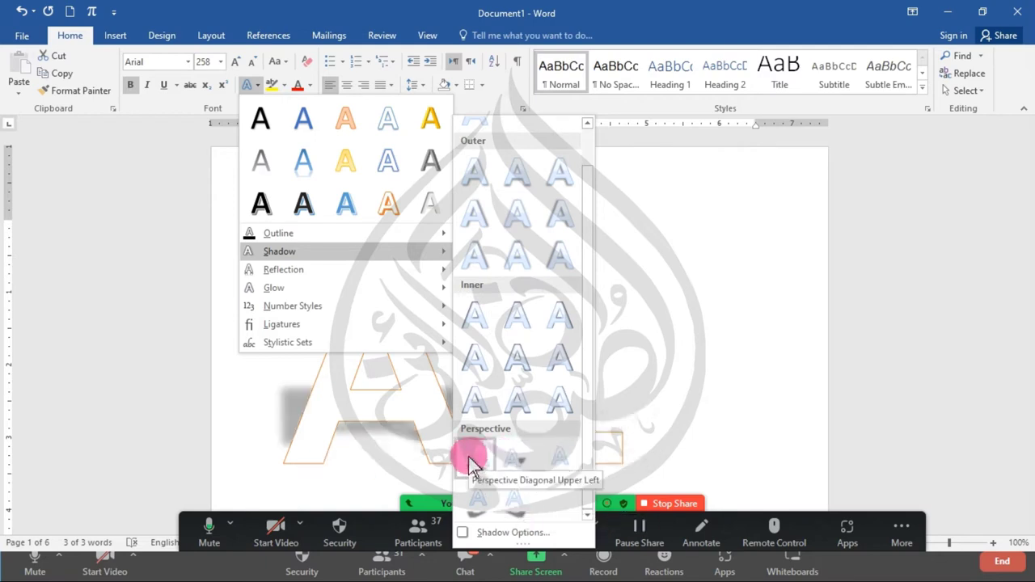
left_click(510, 534)
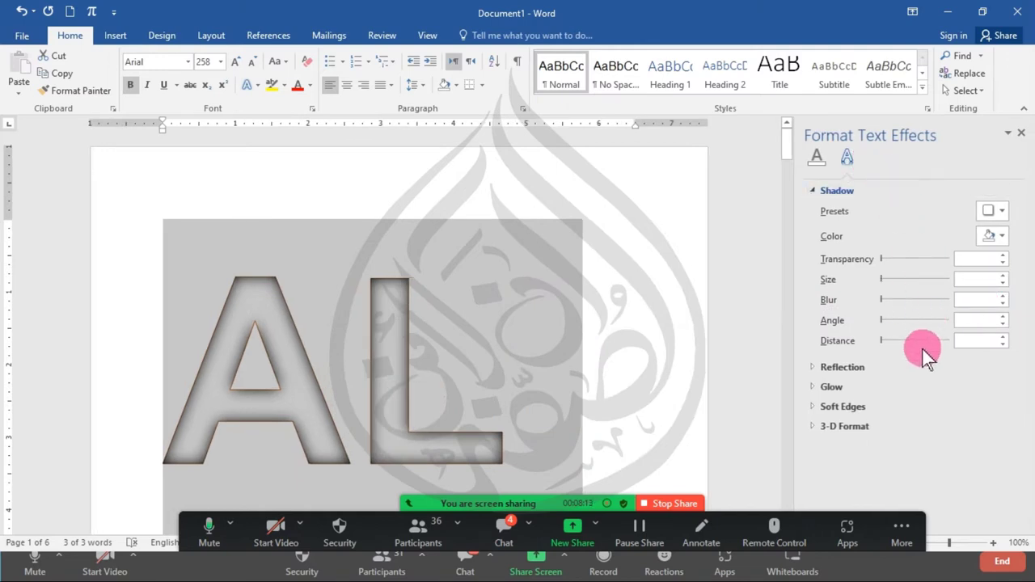
- Apply a perspective shadow preset to the large AL letters
left_click(250, 85)
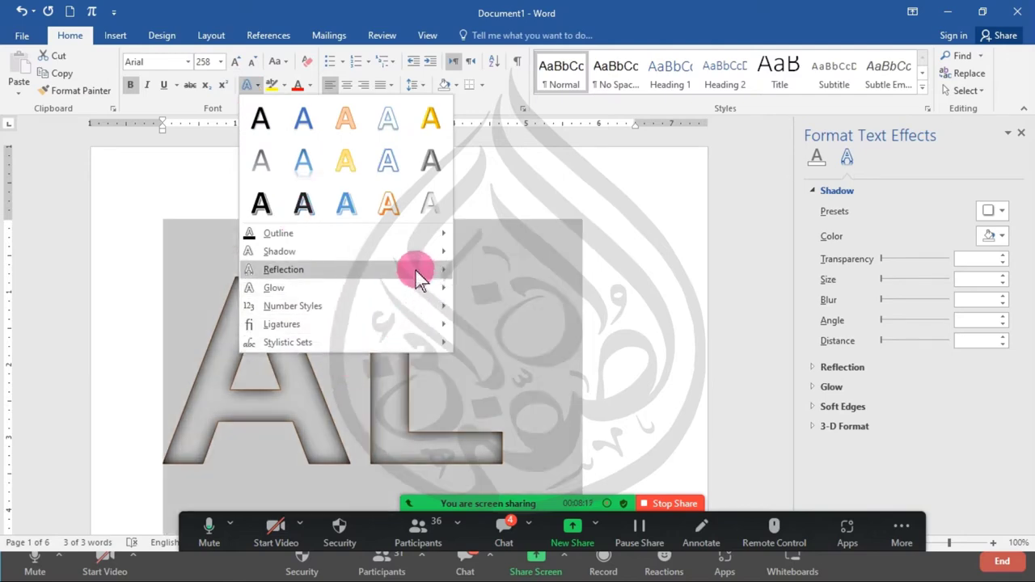
mouse_move(419, 251)
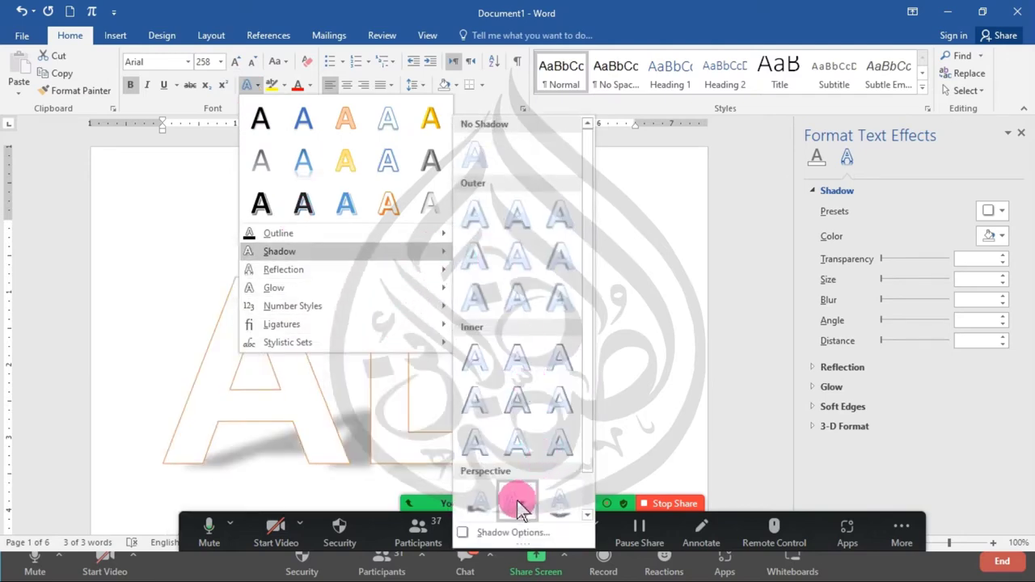
left_click(519, 503)
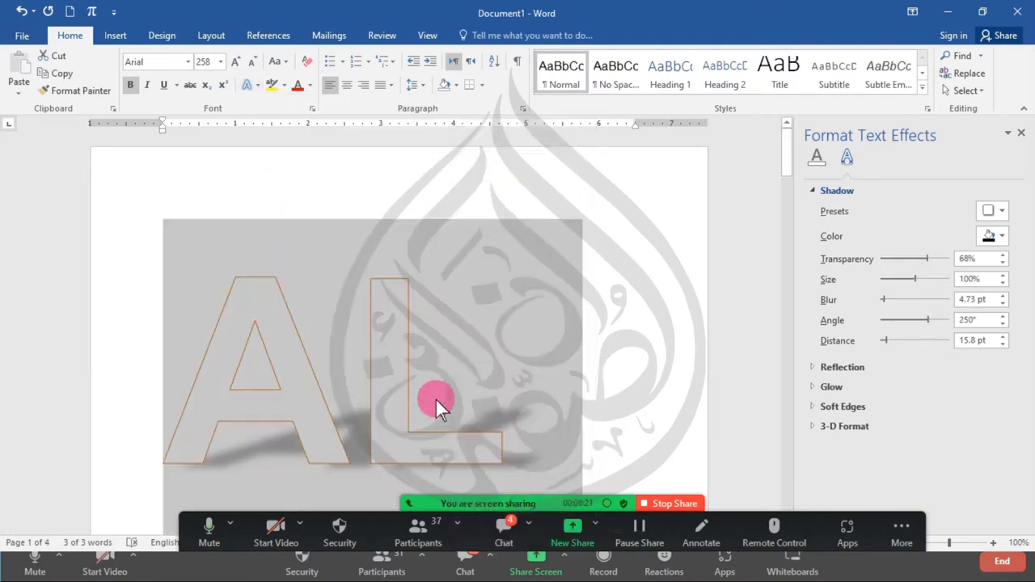
left_click(435, 385)
triple_click(378, 377)
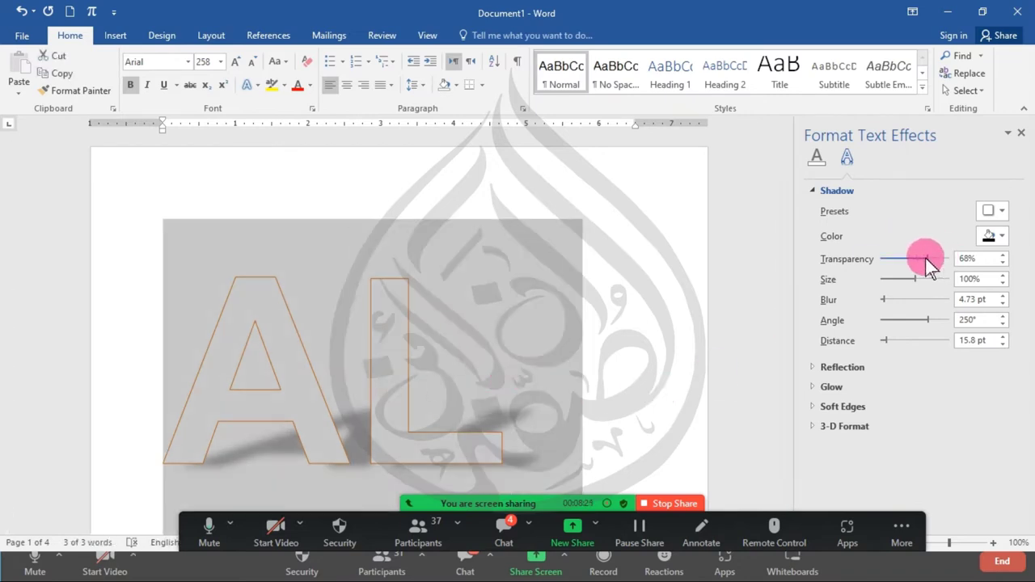
- Set the shadow to 61% transparency, 100% size, 1 pt blur and 29 pt distance
mouse_move(929, 261)
left_mouse_down()
mouse_move(898, 273)
mouse_move(880, 262)
mouse_move(954, 270)
mouse_move(927, 273)
left_mouse_up()
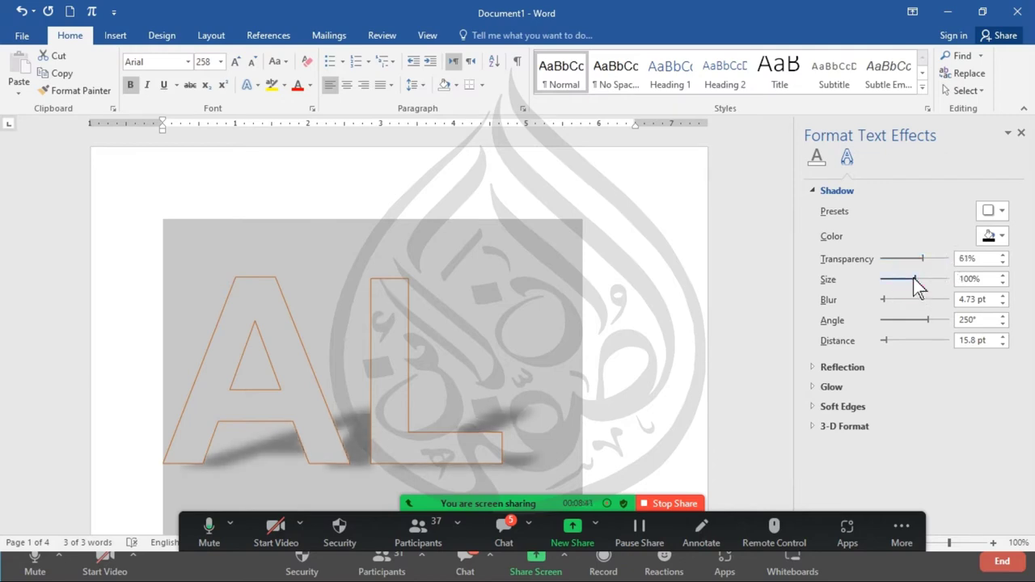
mouse_move(913, 278)
left_mouse_down()
mouse_move(886, 289)
mouse_move(920, 288)
left_mouse_up()
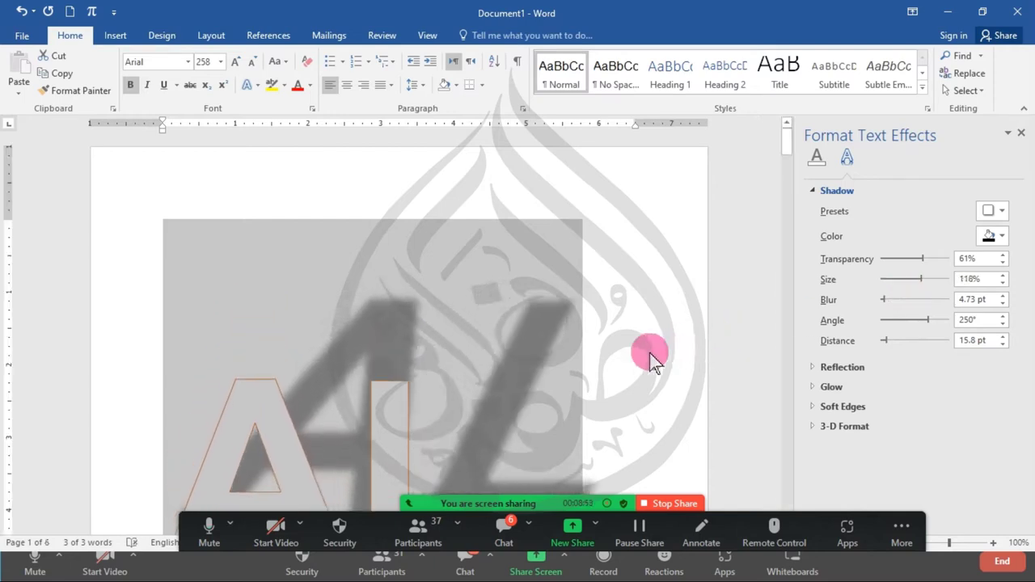
scroll(432, 363, "down", 2)
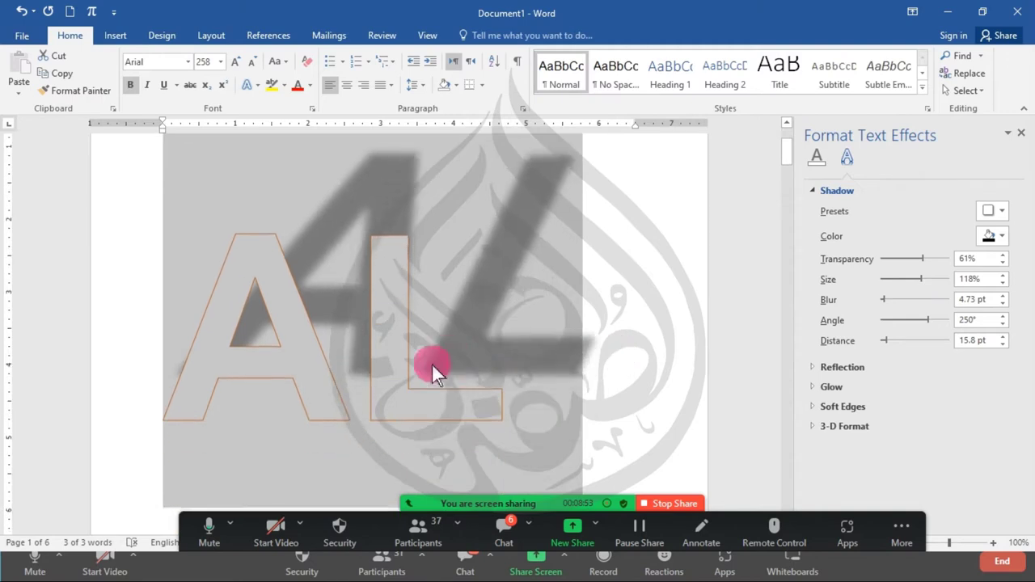
left_click(1003, 283)
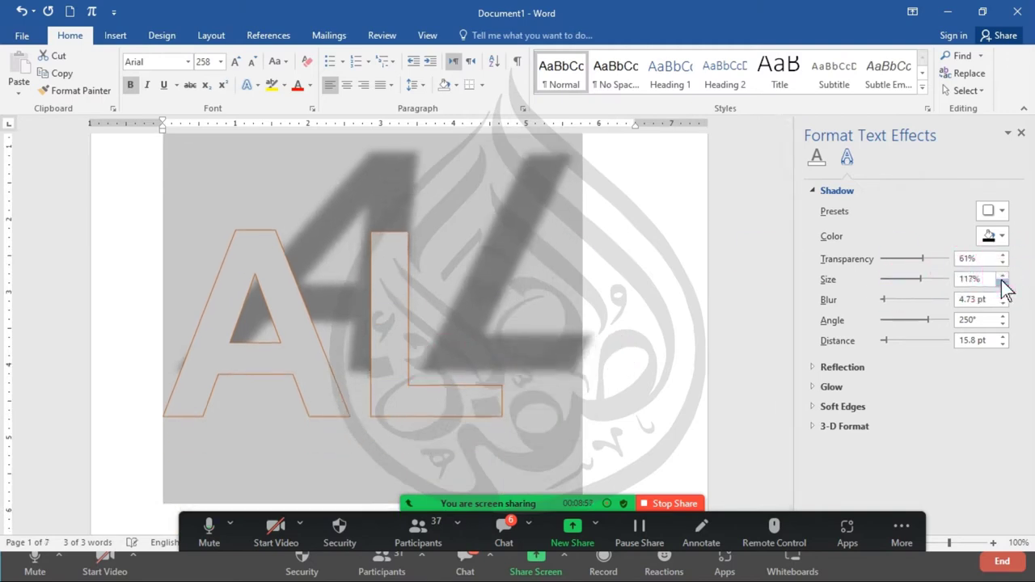
left_click(1002, 288)
left_click(968, 282)
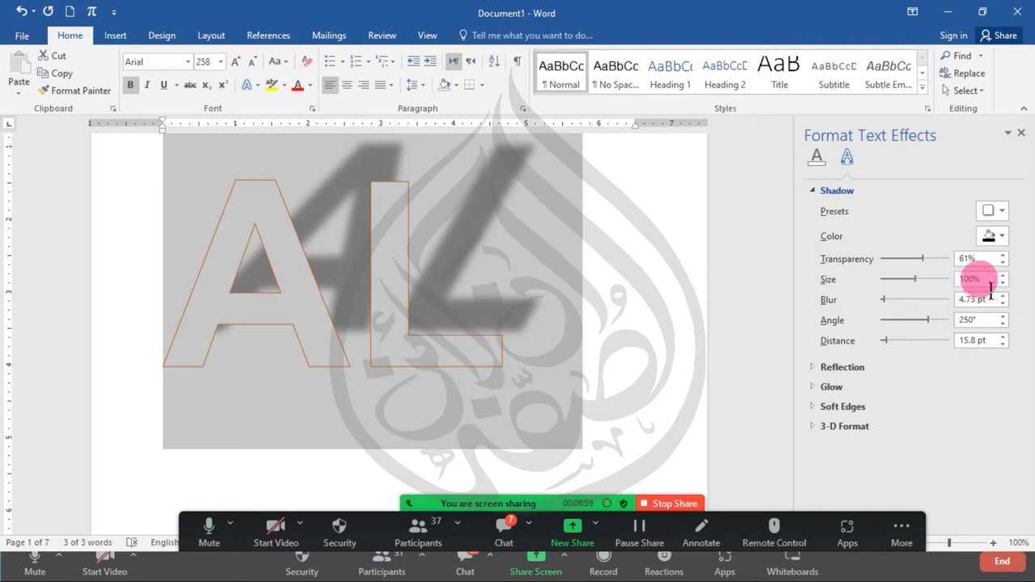
left_click_drag(883, 300, 911, 346)
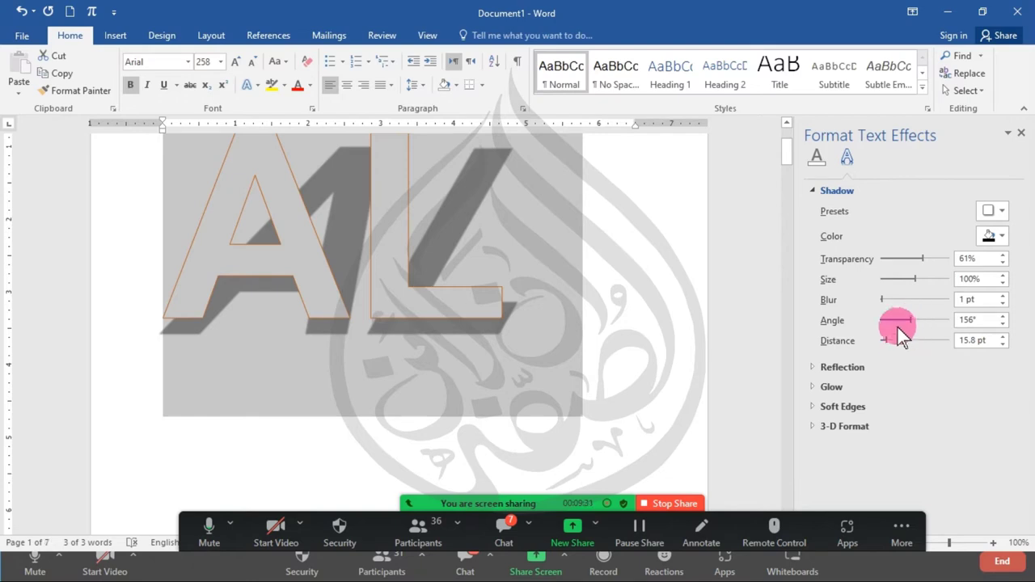
left_click_drag(886, 341, 892, 343)
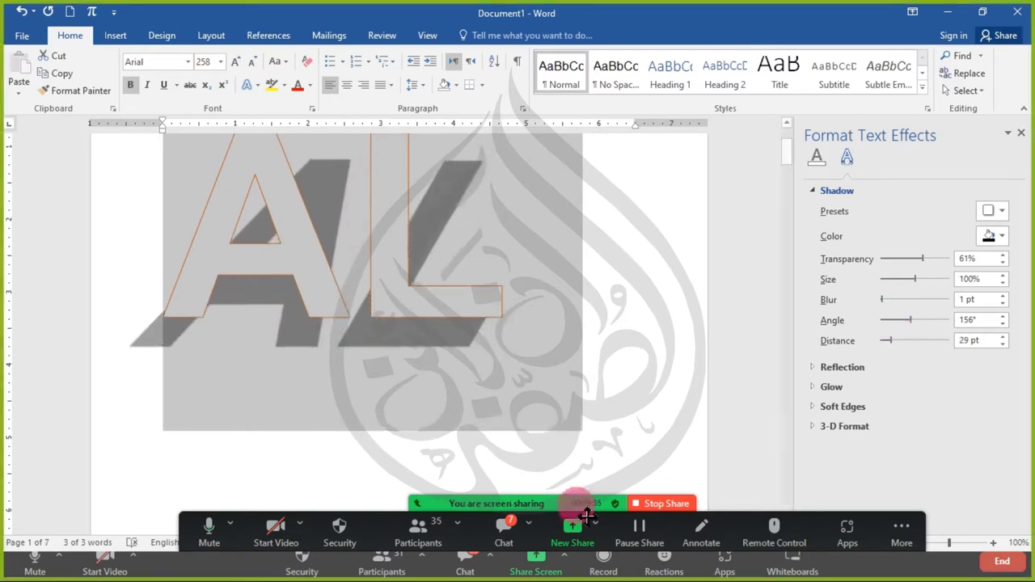
left_click(517, 525)
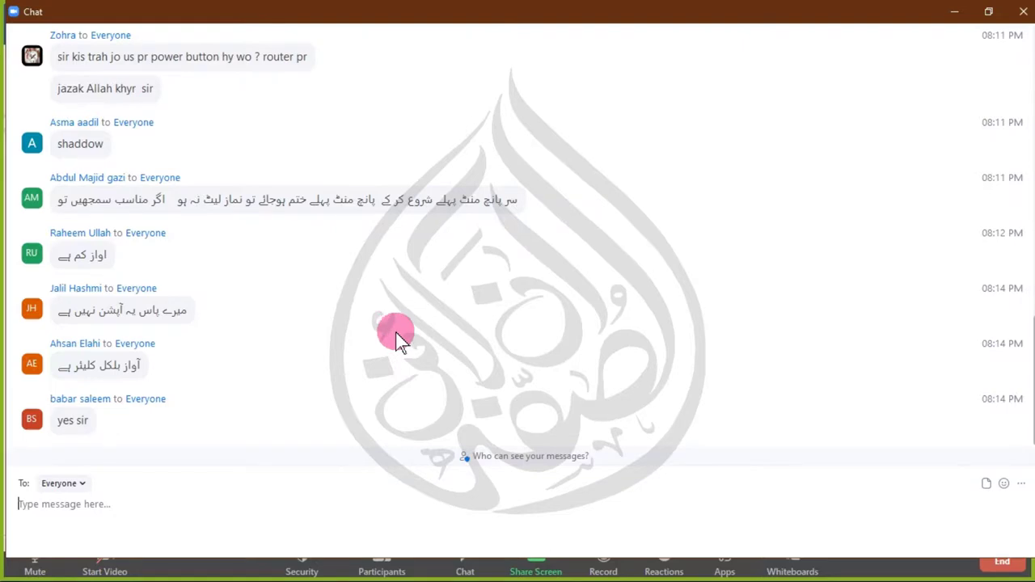
- Close the Zoom chat window to bring the shared Word document back
left_click(1023, 11)
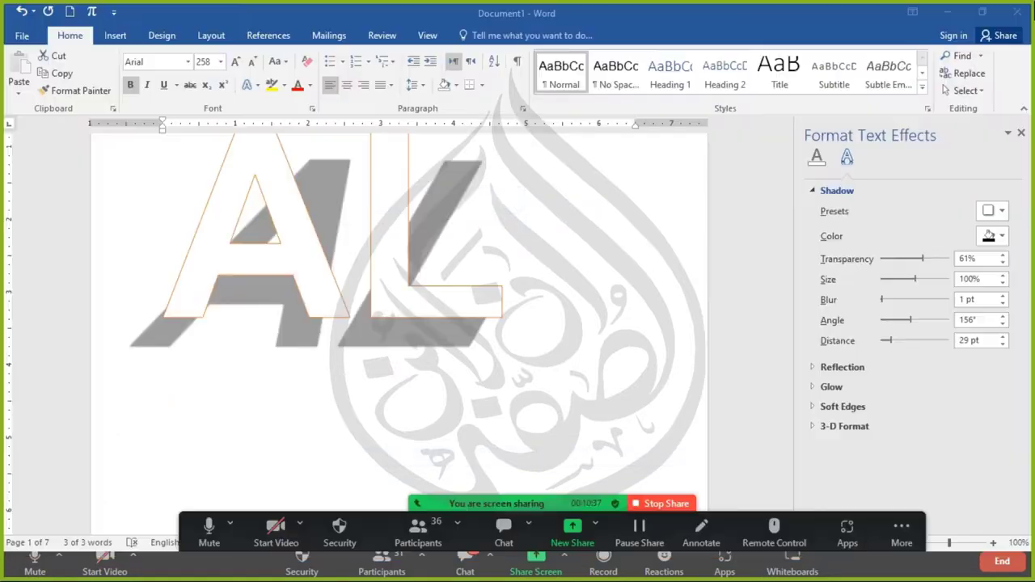
- Lengthen the AL shadow to 38 pt at a 106° angle and close the Format Text Effects pane
left_click(887, 343)
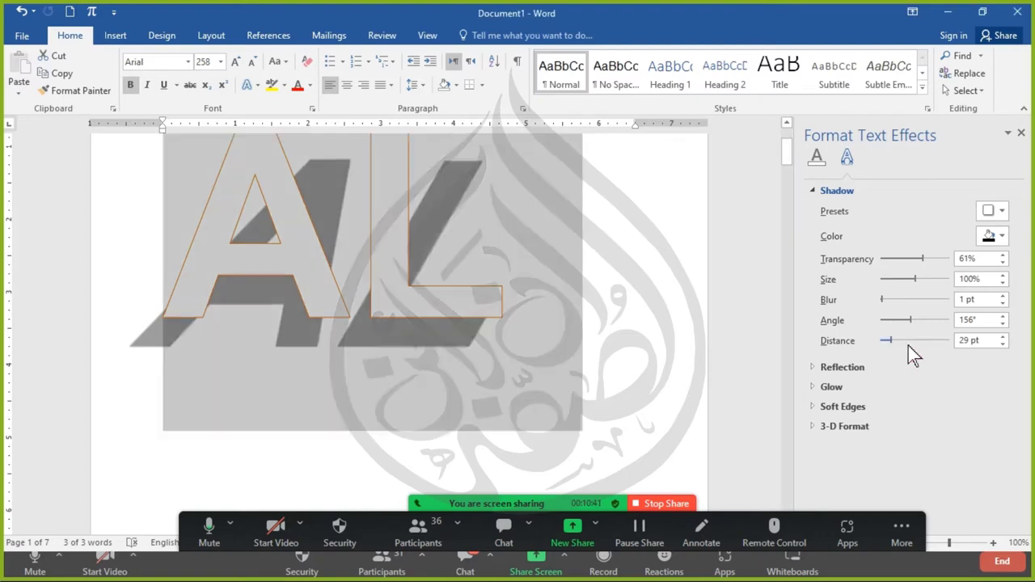
left_click_drag(888, 342, 898, 363)
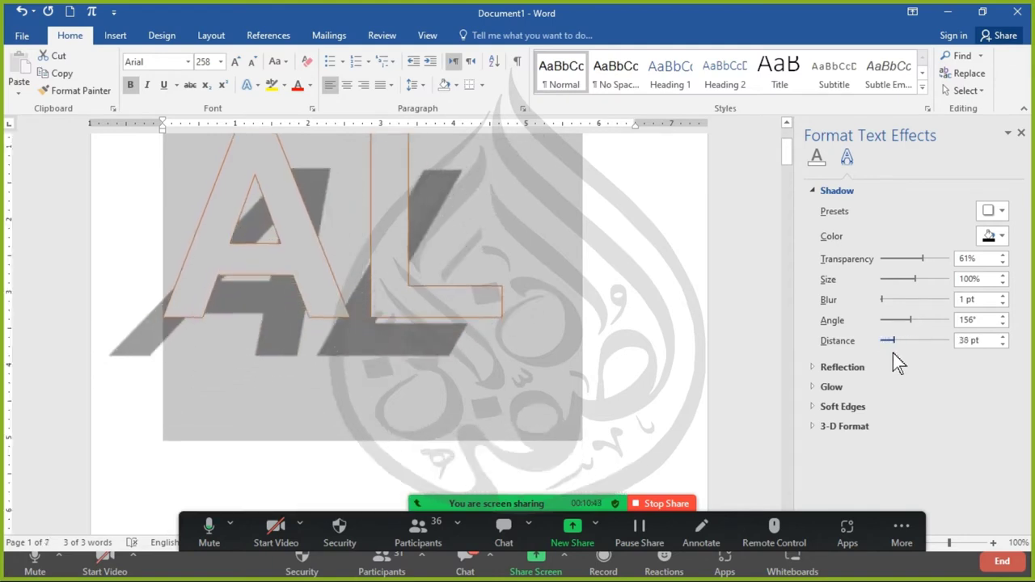
mouse_move(904, 321)
left_mouse_down()
mouse_move(890, 326)
mouse_move(907, 322)
left_mouse_up()
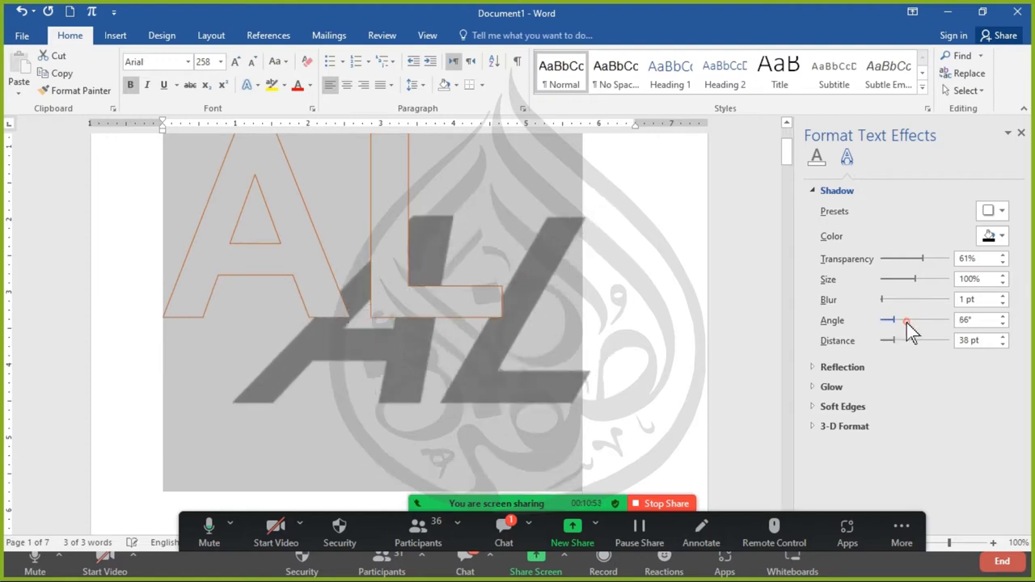
left_click(906, 322)
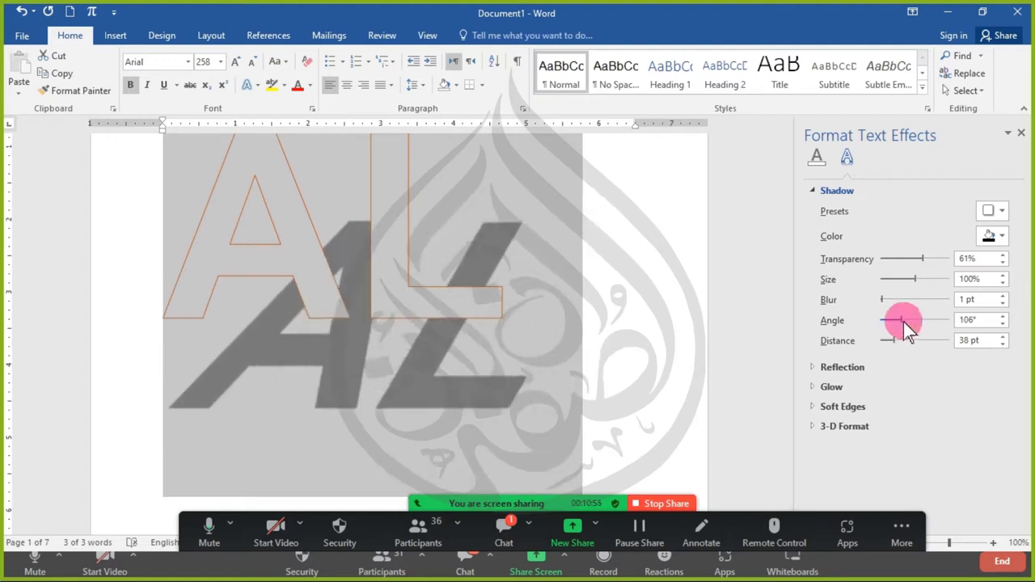
left_click(928, 156)
left_click(1021, 133)
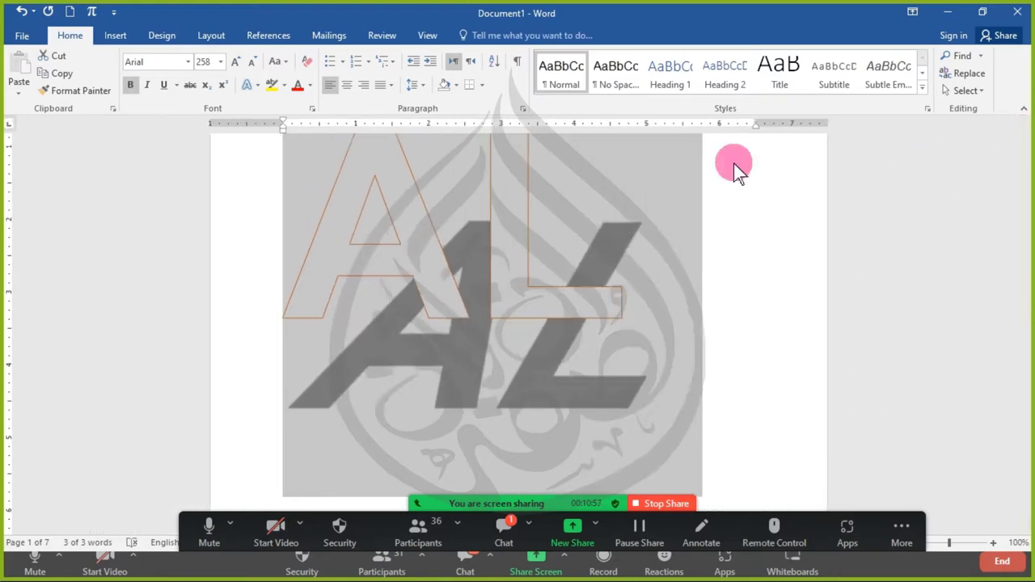
left_click(255, 90)
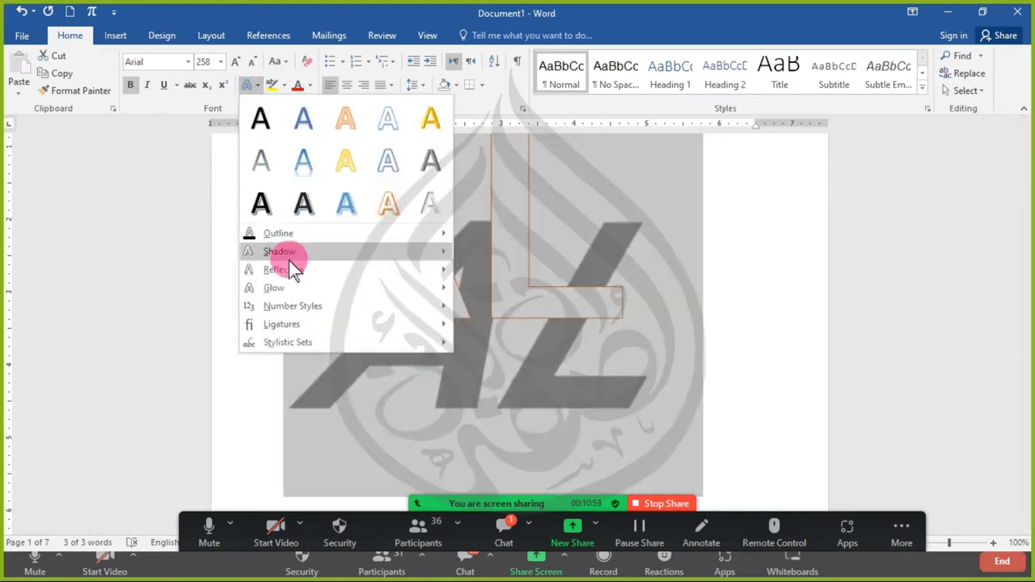
- Open Reflection Options for the AL text, then expand and fold the Shadow and Reflection sections
mouse_move(340, 271)
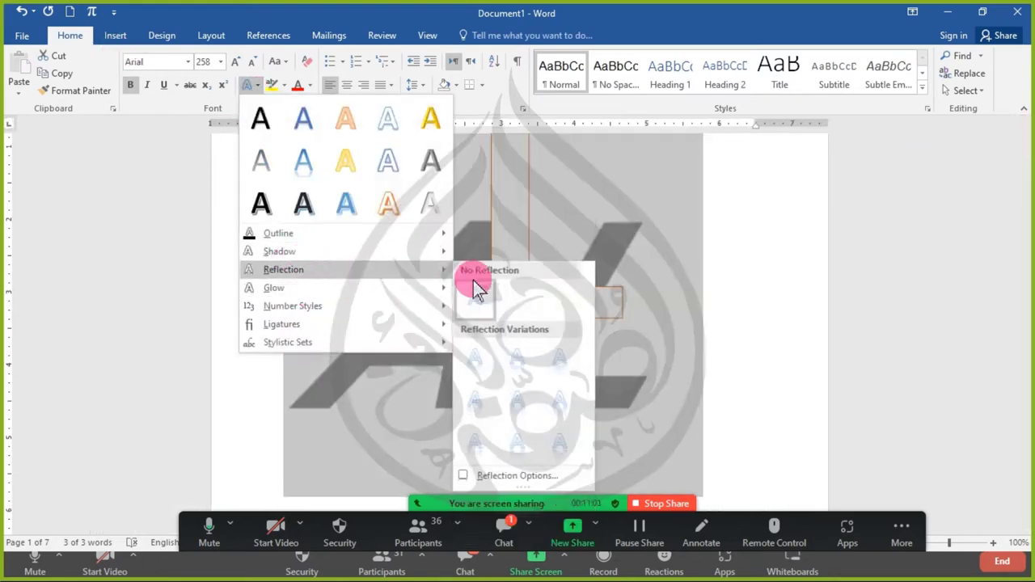
left_click(527, 475)
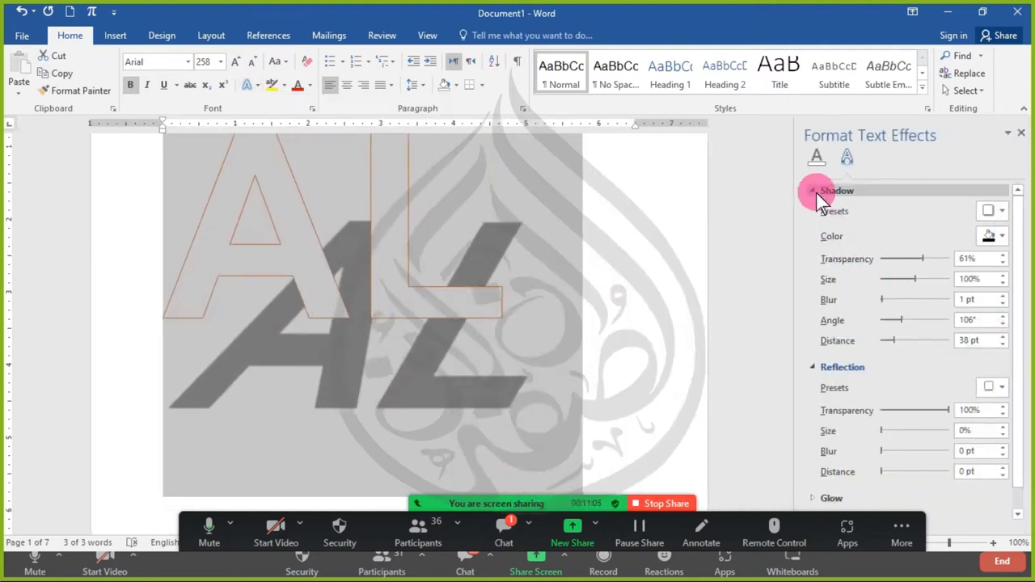
left_click(816, 192)
left_click(813, 212)
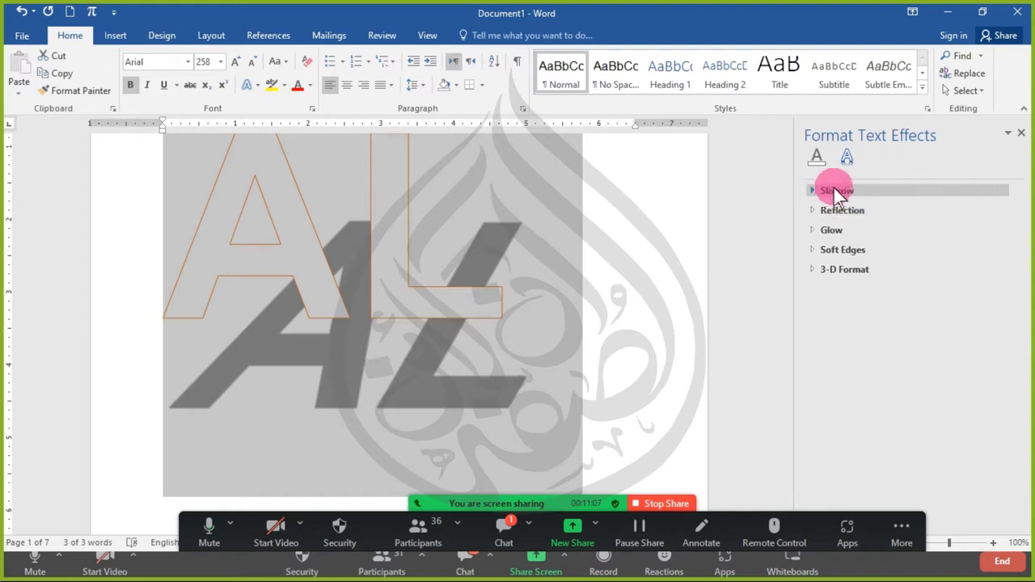
left_click(840, 187)
left_click(837, 191)
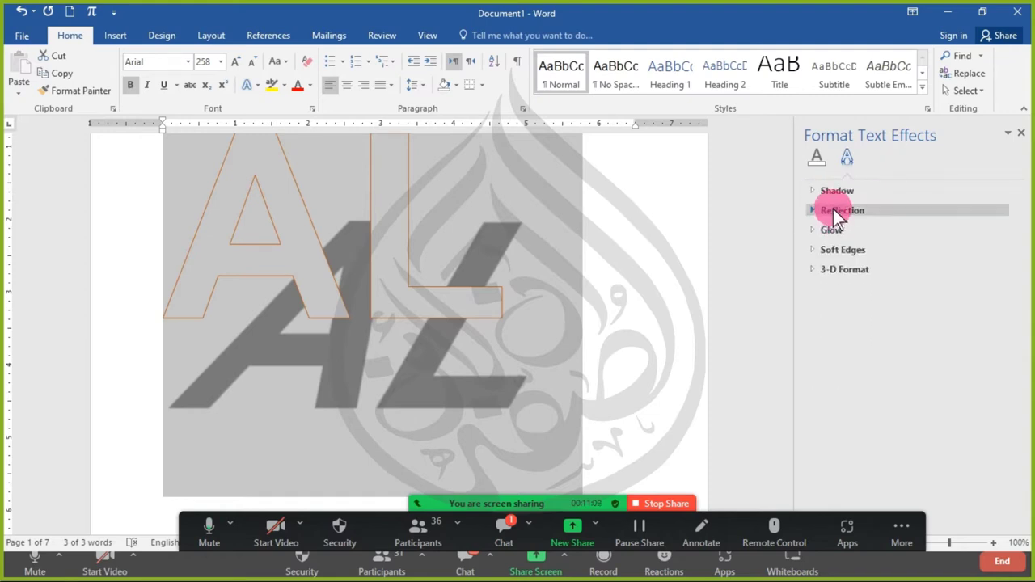
left_click(833, 209)
left_click(833, 209)
- Expand and fold the Glow, Soft Edges and 3-D Format sections, leaving all folded
left_click(828, 232)
left_click(826, 234)
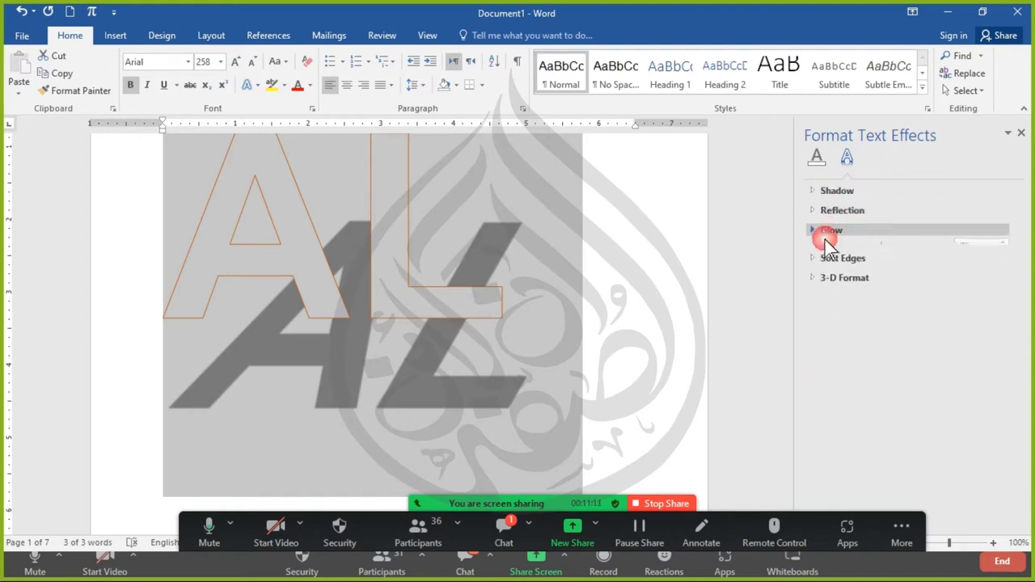
left_click(838, 252)
left_click(837, 252)
left_click(830, 268)
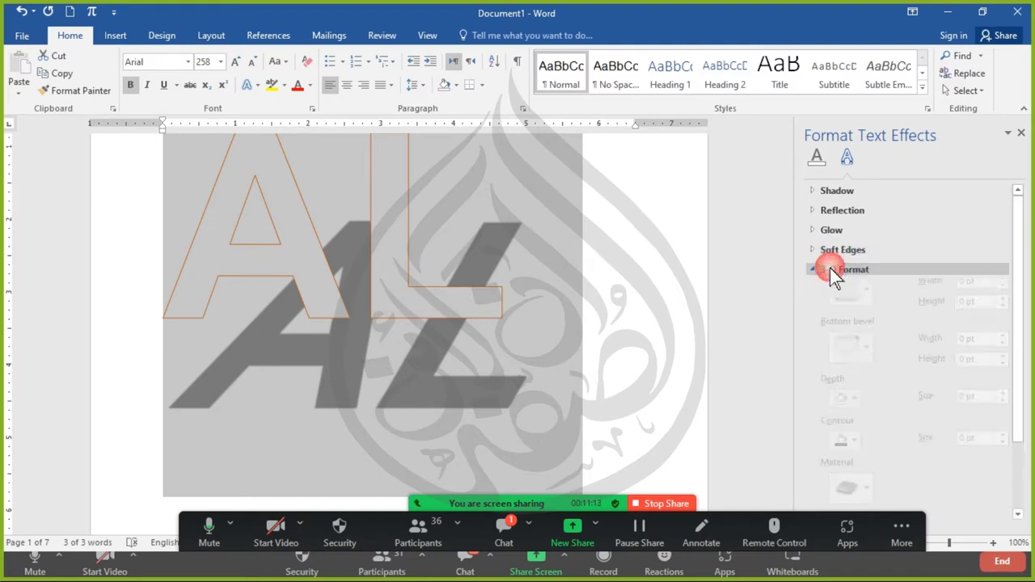
left_click(830, 268)
left_click(830, 268)
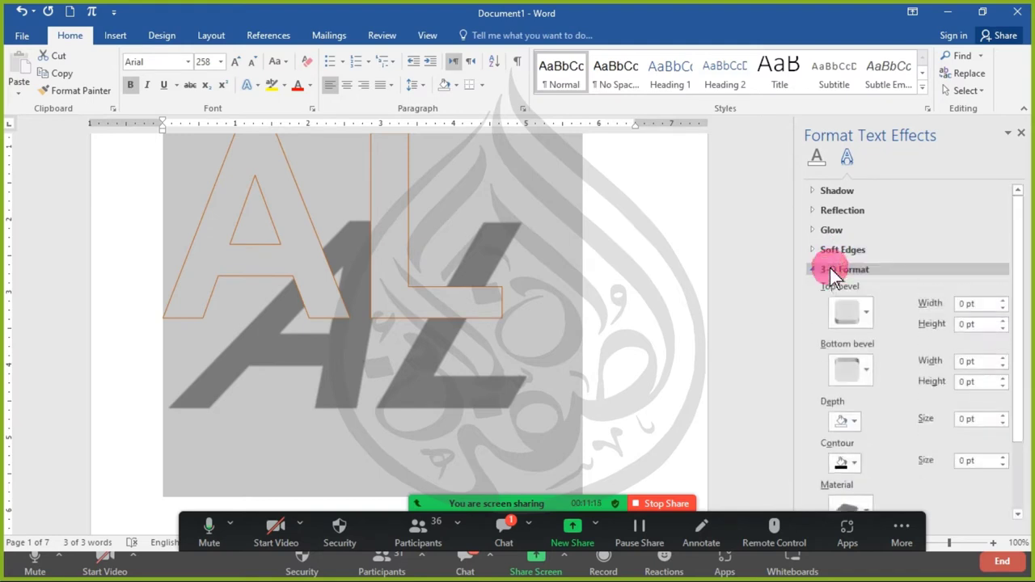
left_click(830, 268)
left_click(830, 268)
left_click(830, 267)
left_click(830, 268)
left_click(830, 268)
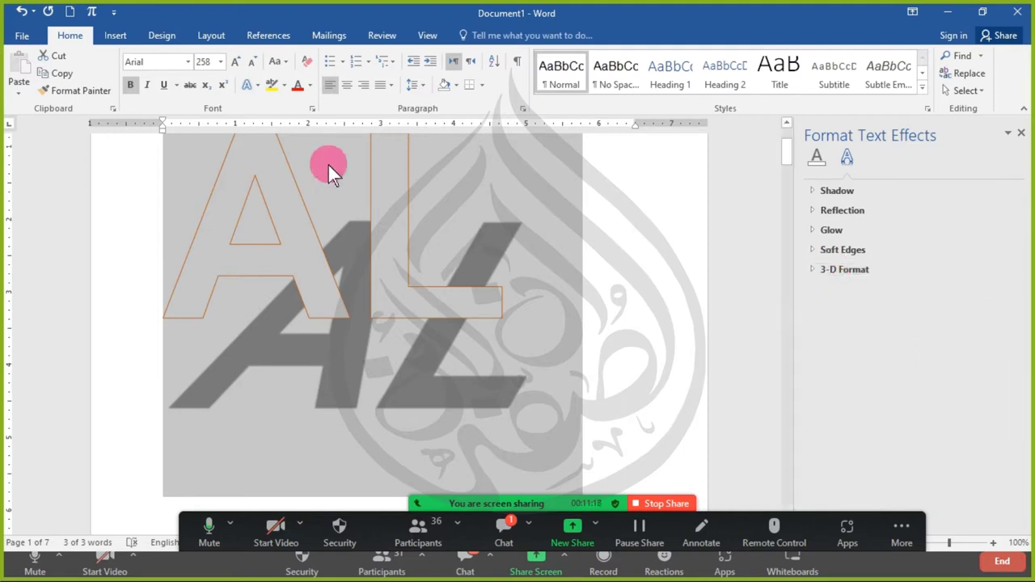
- Open and dismiss the Text Effects gallery, then switch to the Zoom meeting chat
left_click(253, 86)
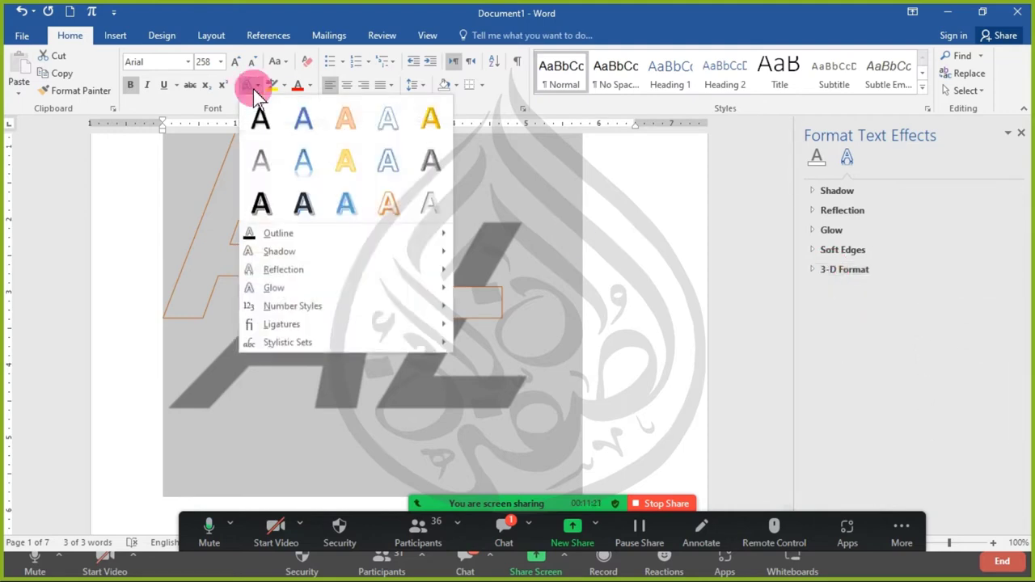
left_click(391, 7)
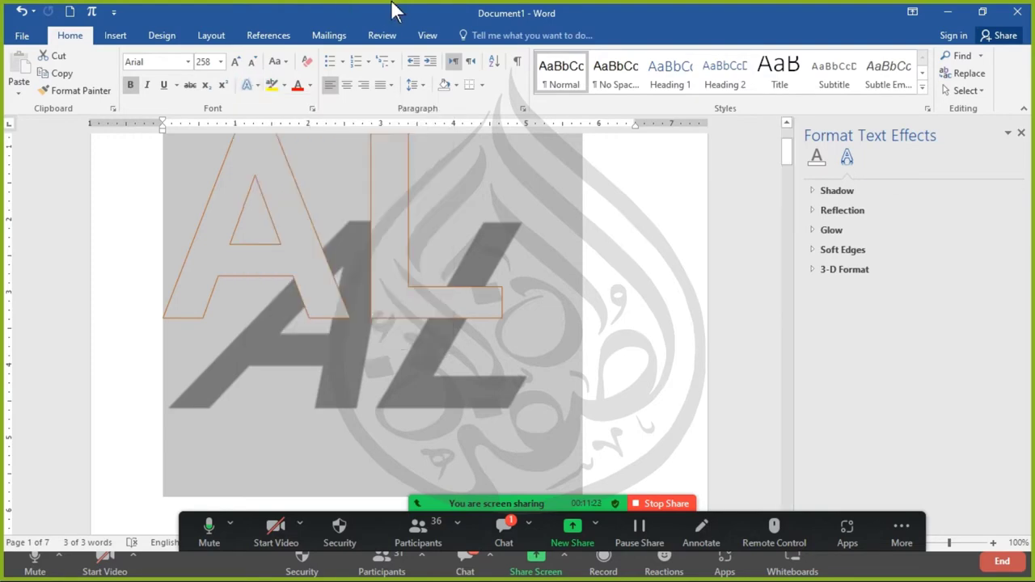
left_click(503, 527)
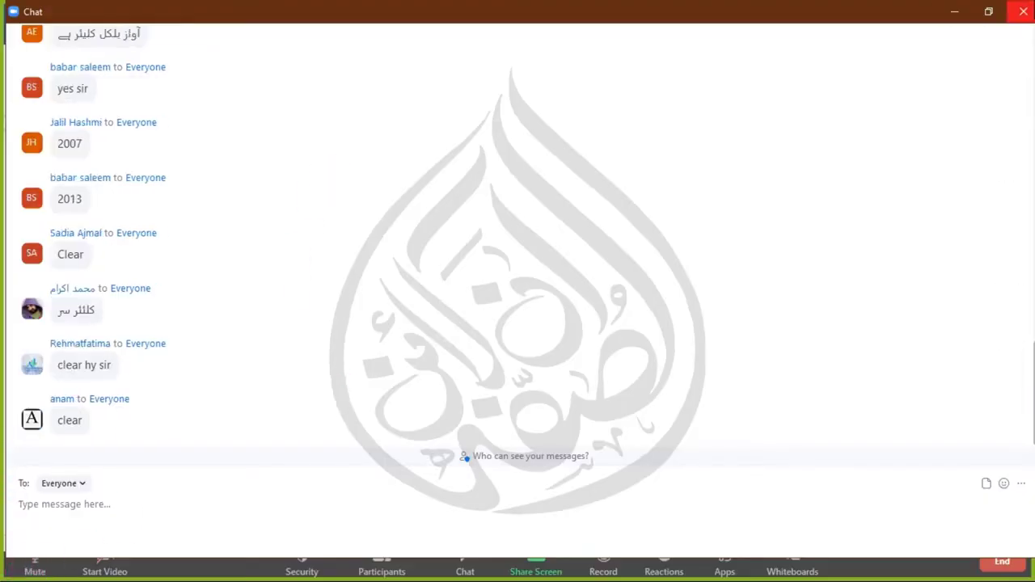
left_click(1023, 11)
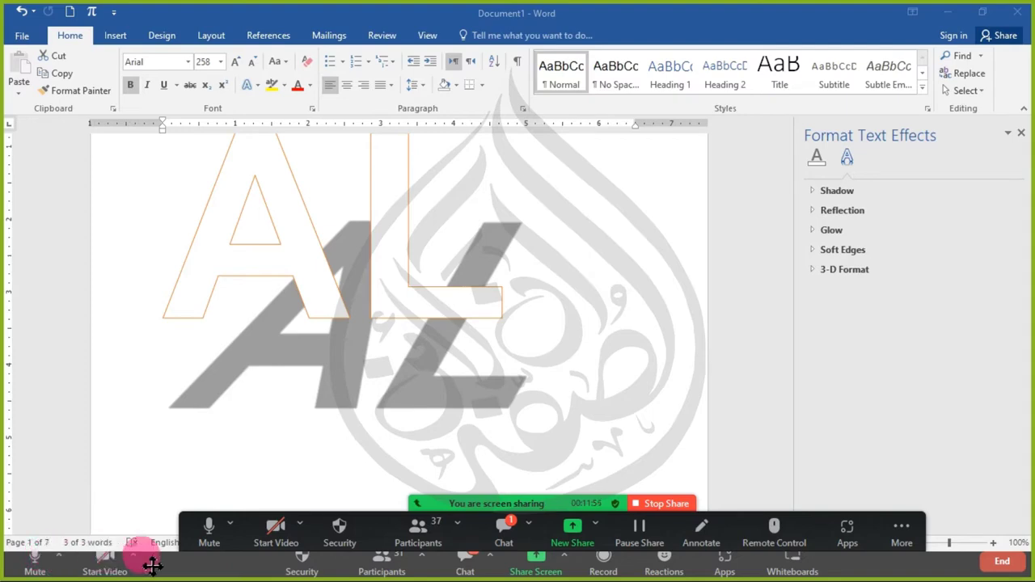
left_click(75, 564)
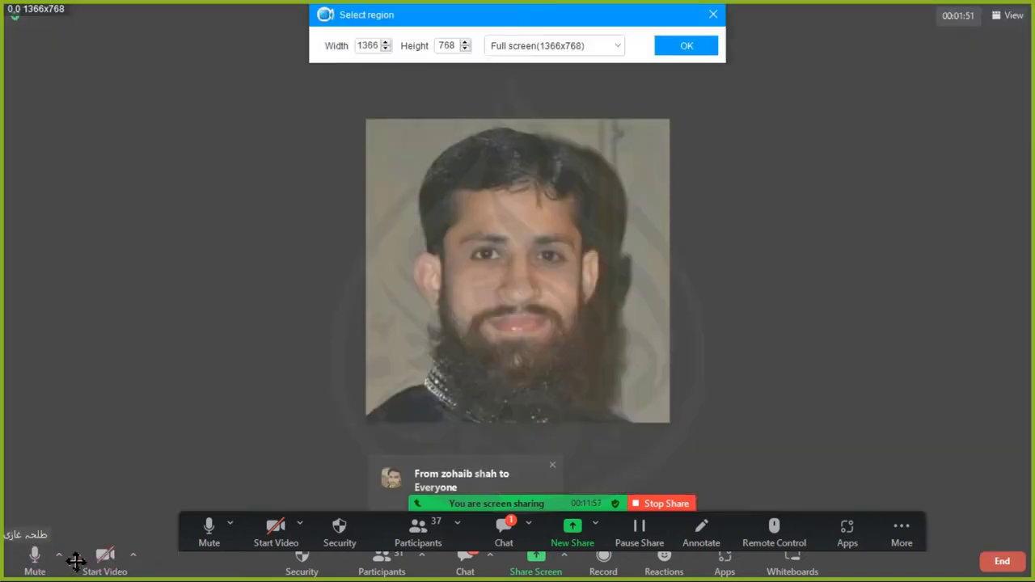
left_click(513, 140)
left_click(673, 49)
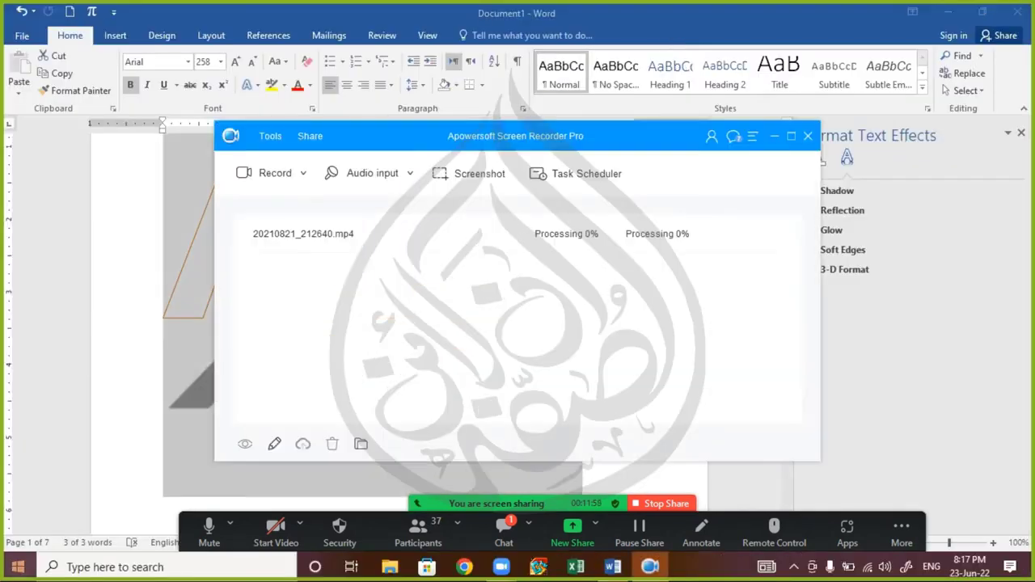
left_click(773, 136)
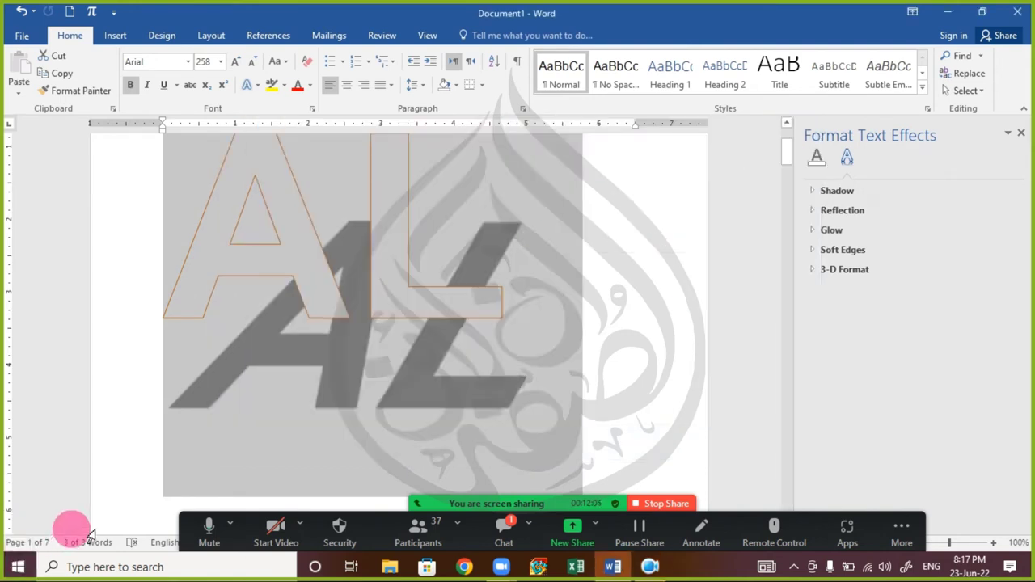
- Mute and unmute Zoom, check the meeting chat twice, then close the Format Text Effects pane
left_click(199, 524)
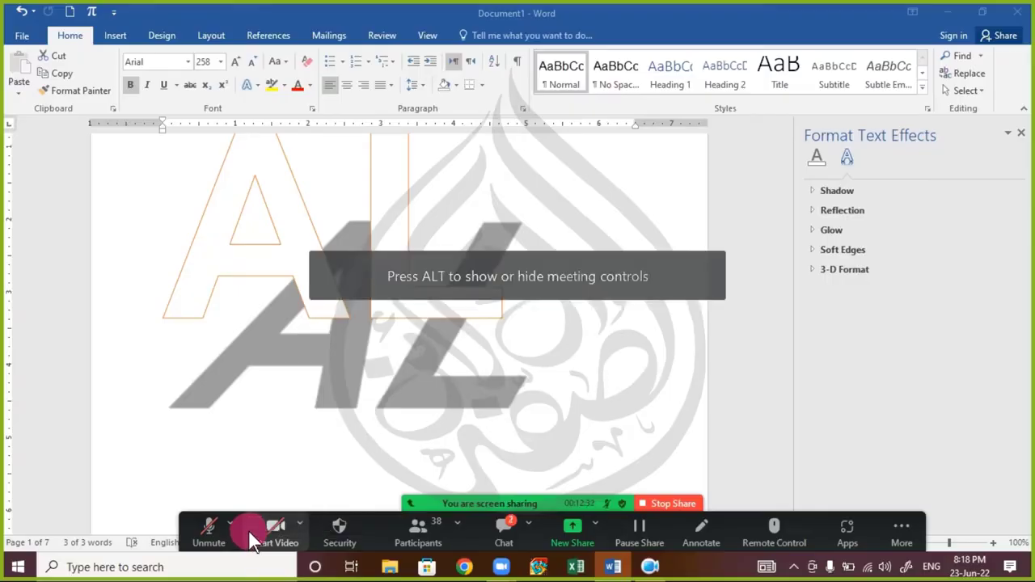
left_click(208, 530)
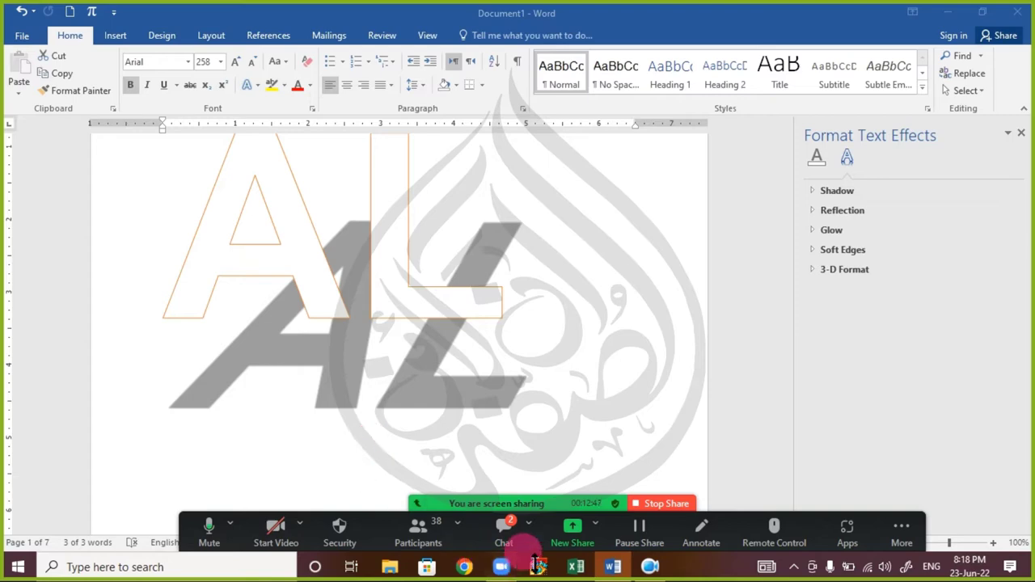
left_click(505, 530)
left_click(1023, 11)
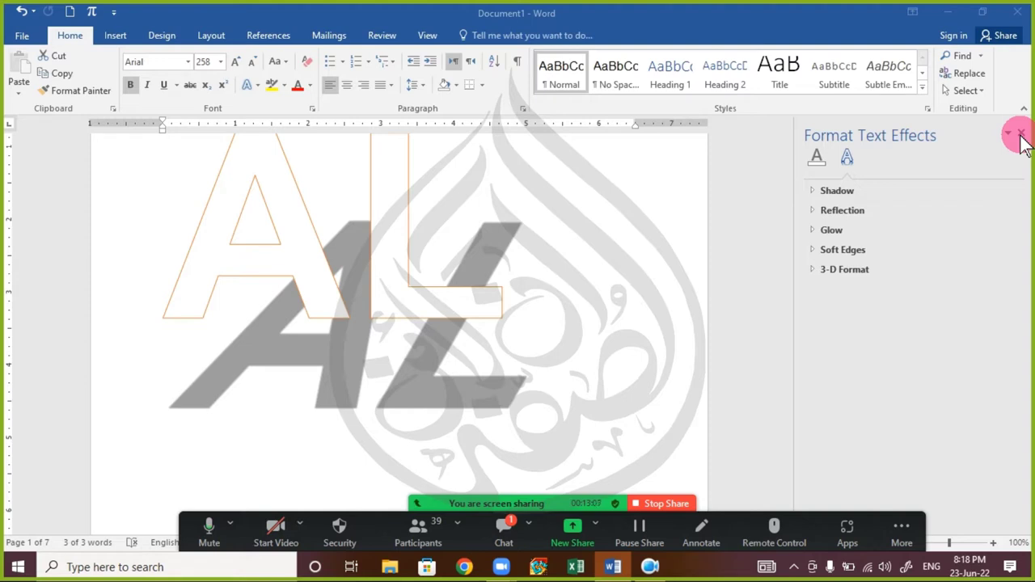
left_click(504, 525)
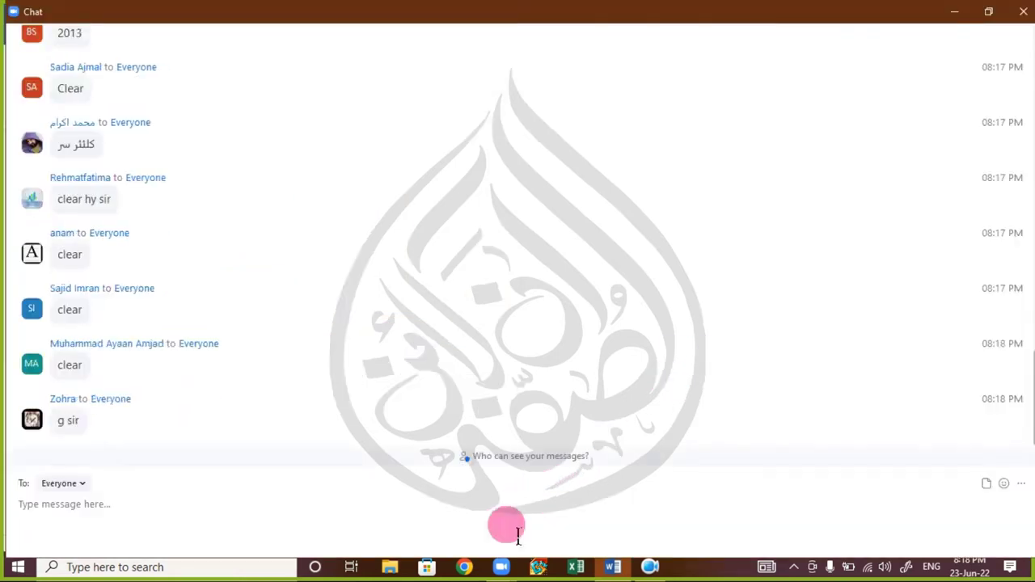
left_click(1023, 11)
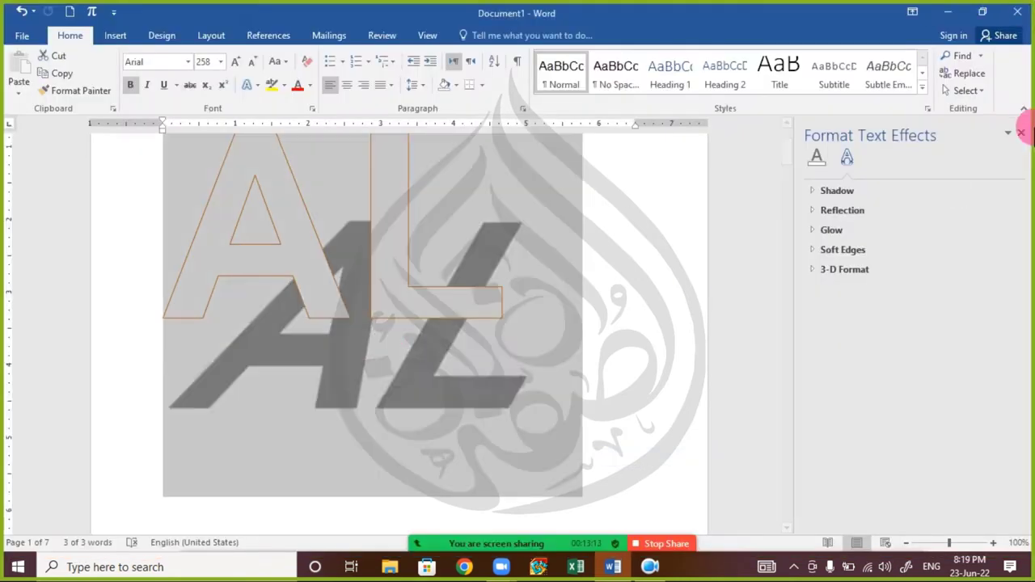
left_click(1021, 132)
- Select the AL text and open its Reflection Options in the Format Text Effects pane
left_click(386, 275)
scroll(385, 273, "up", 3)
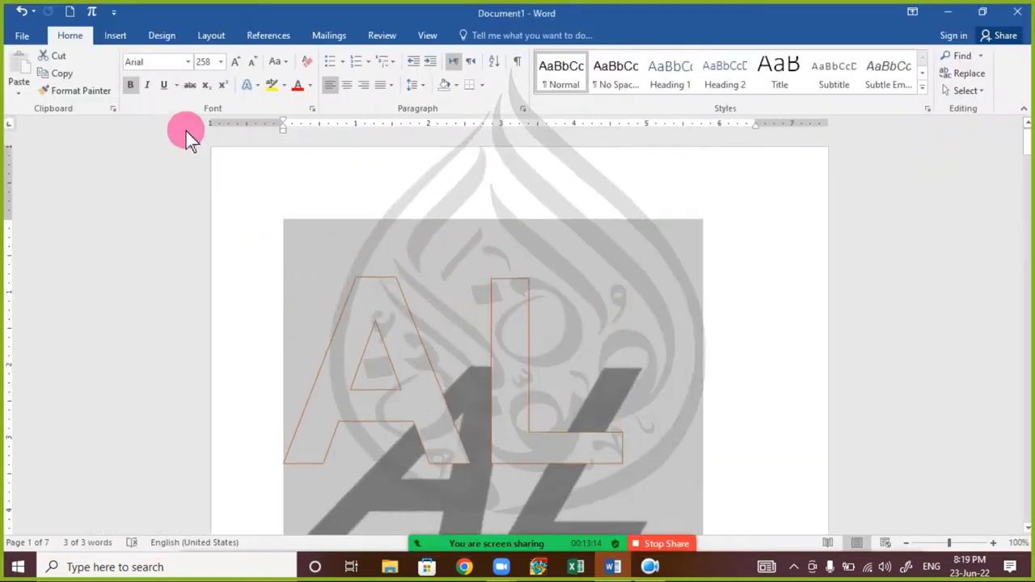
left_click(251, 85)
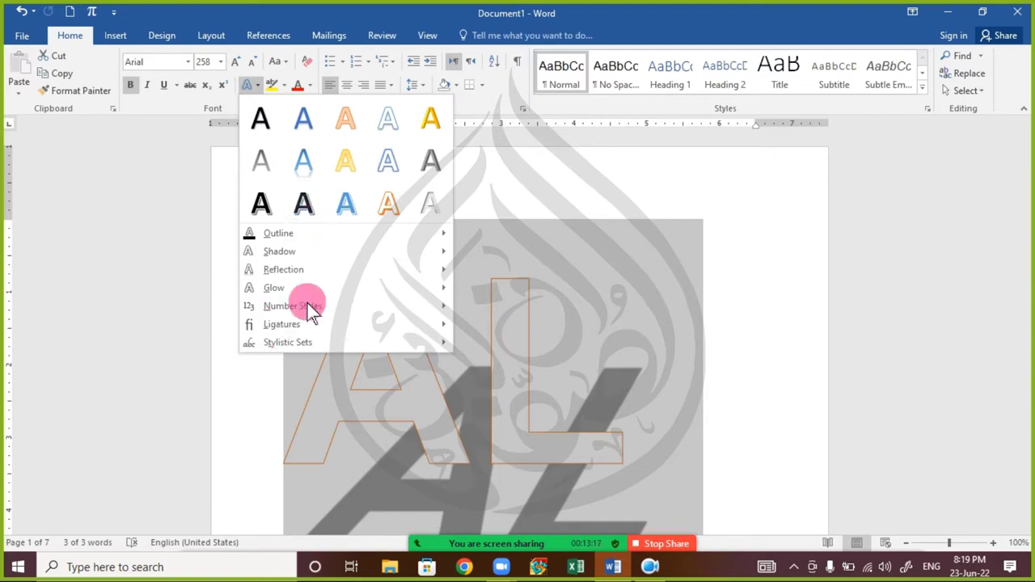
mouse_move(300, 259)
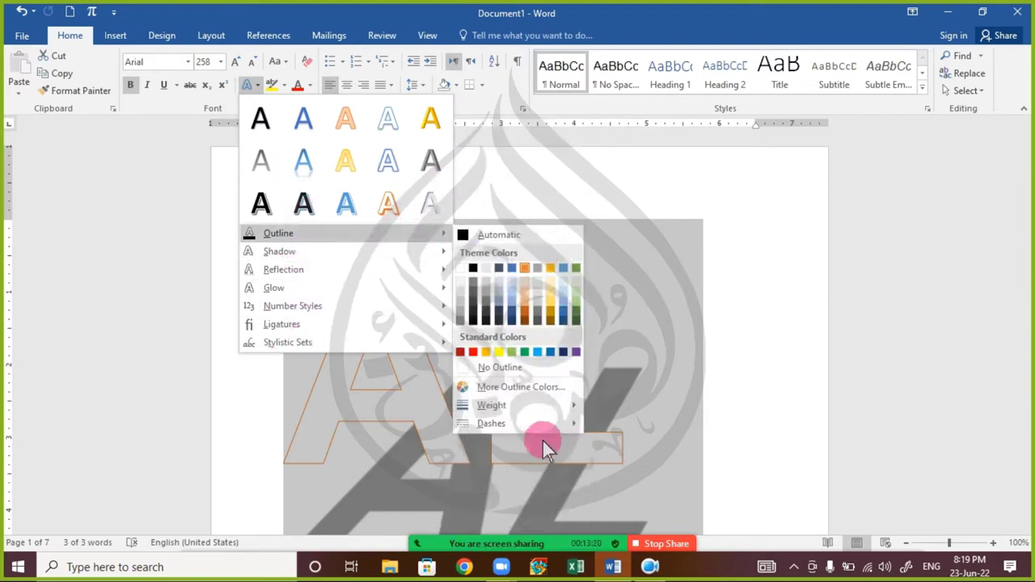
mouse_move(372, 275)
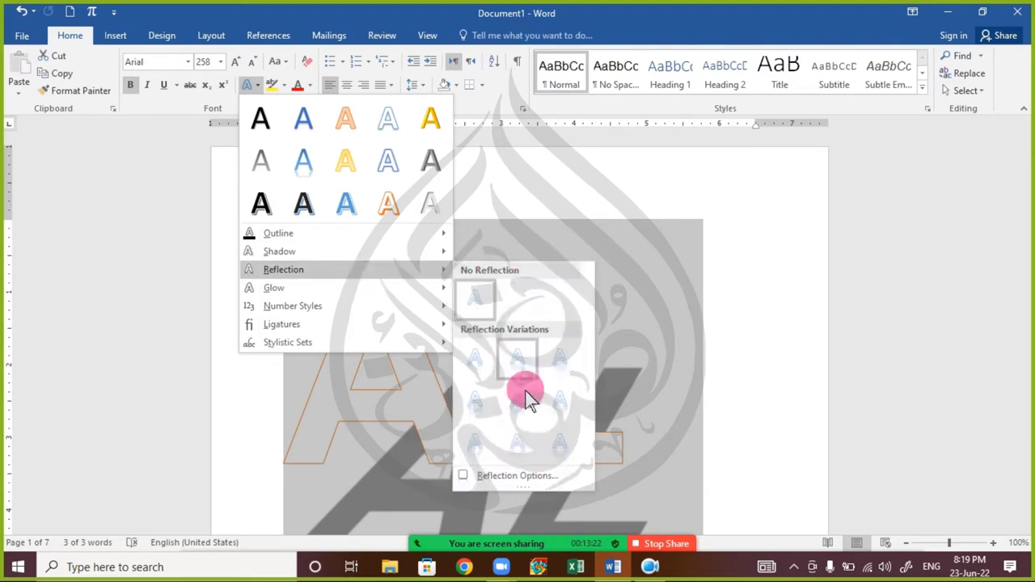
left_click(507, 475)
- In 3-D Format, raise the top bevel width to 1 pt, leaving bottom bevel and depth colour unchanged
left_click(854, 383)
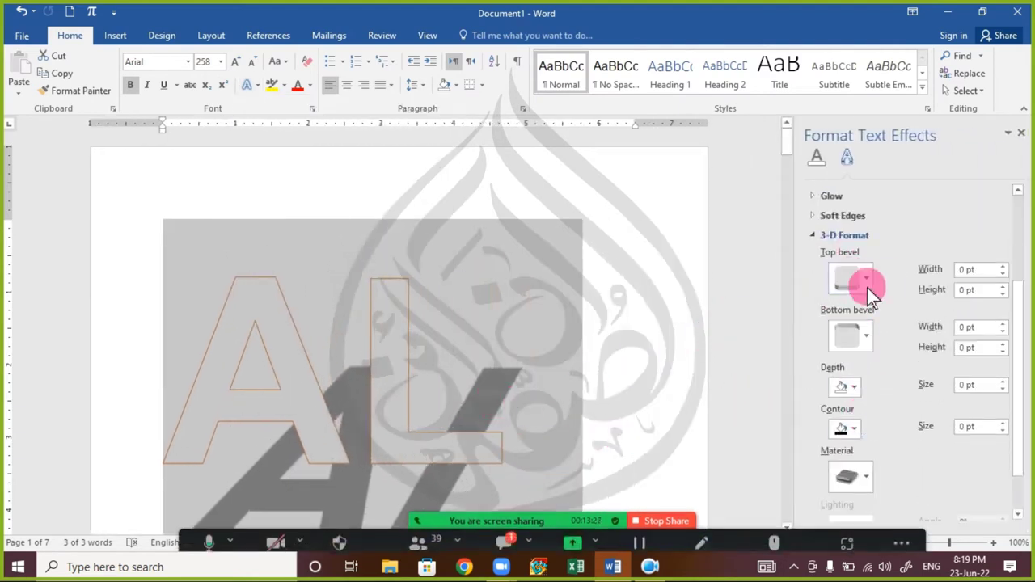
left_click(1003, 266)
left_click(1002, 266)
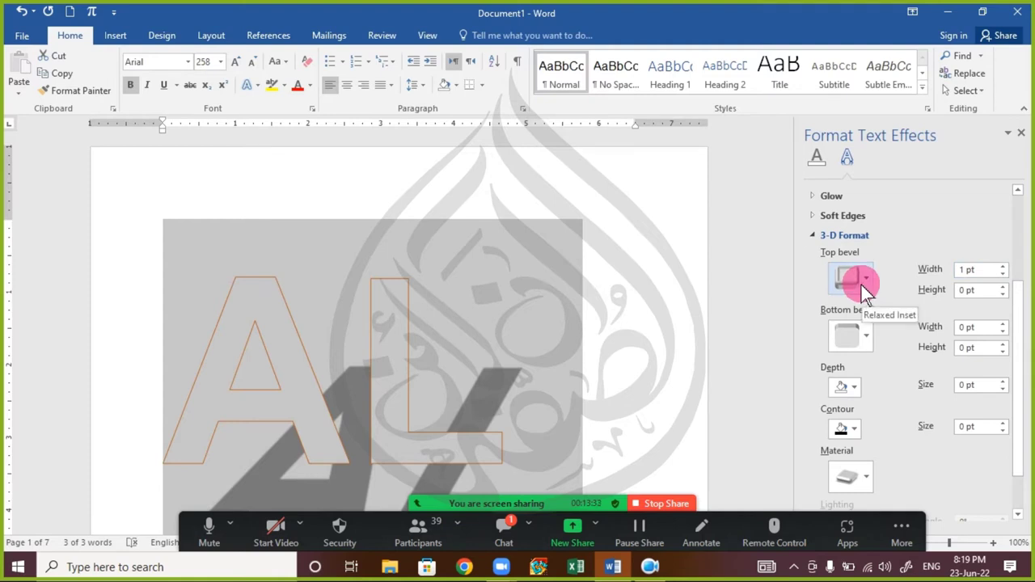
left_click(868, 342)
left_click(870, 345)
left_click(850, 388)
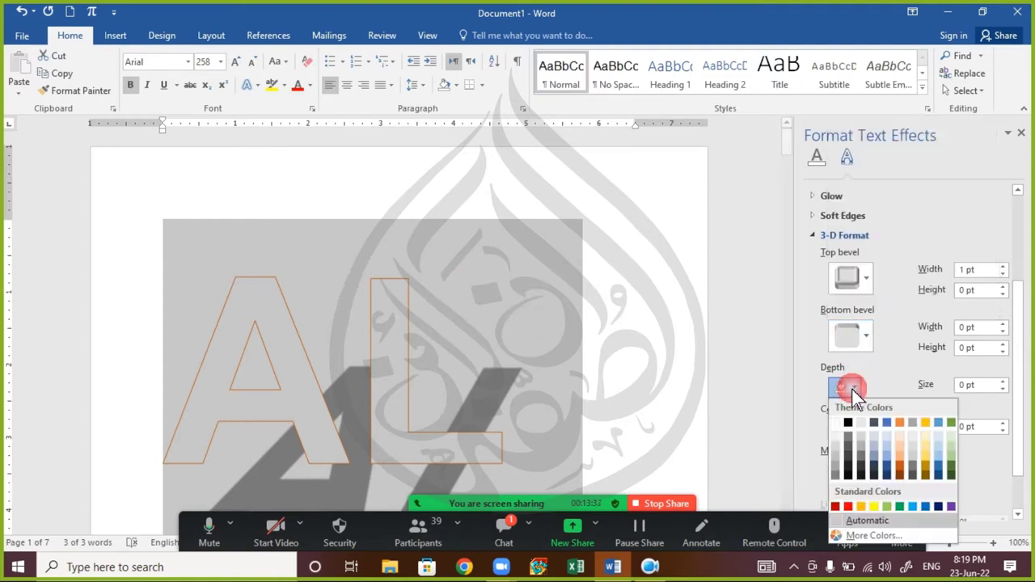
left_click(851, 387)
left_click(845, 428)
scroll(846, 469, "down", 2)
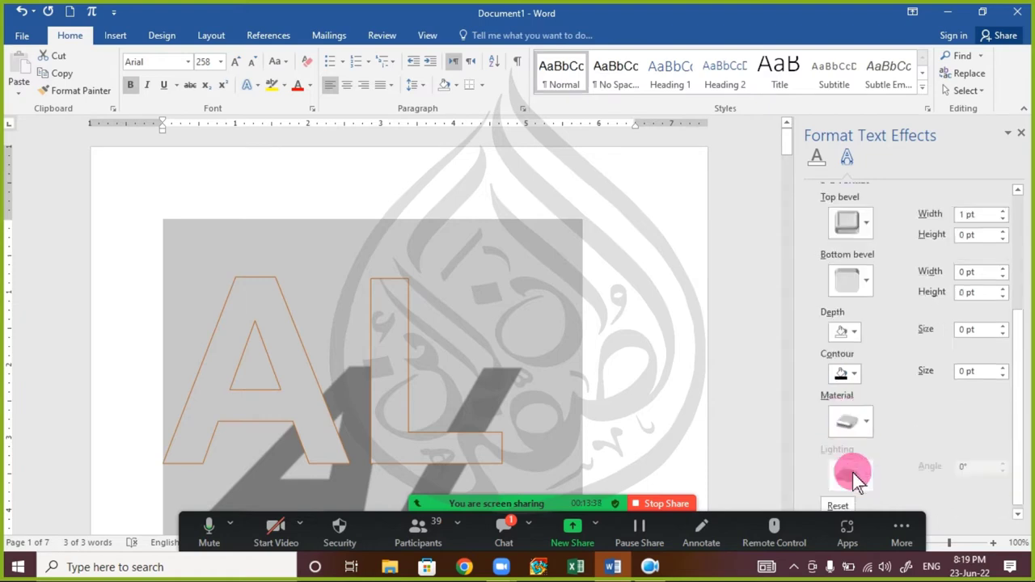
- Apply a Special Effect 3-D material to the AL text, close the pane and deselect
left_click(851, 425)
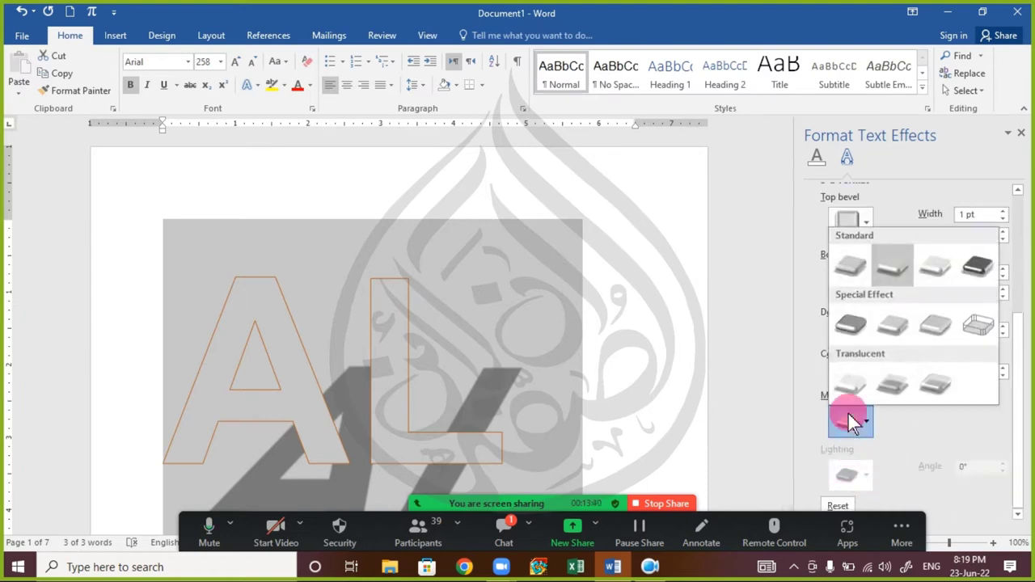
left_click(879, 338)
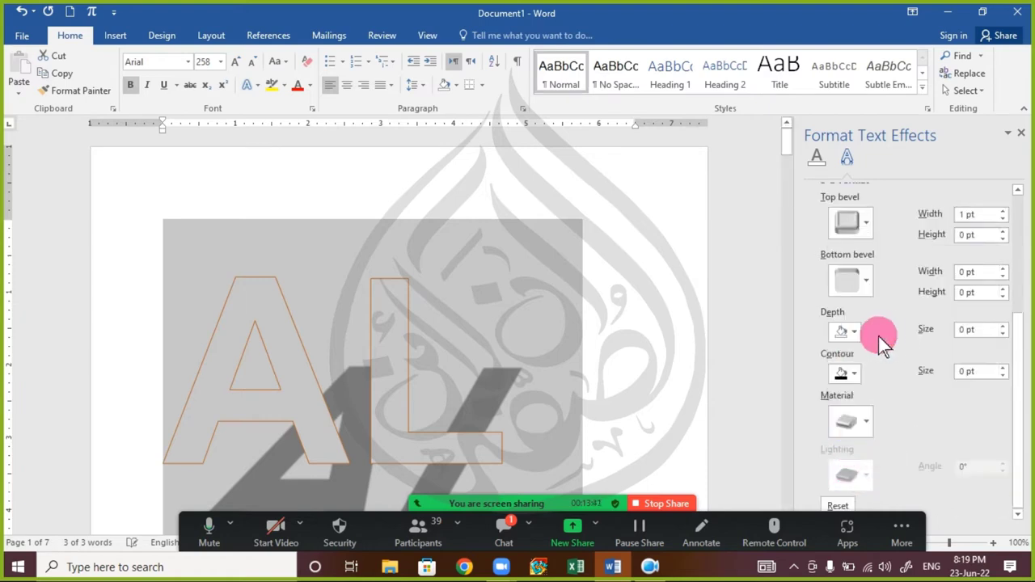
left_click(1020, 132)
left_click(321, 289)
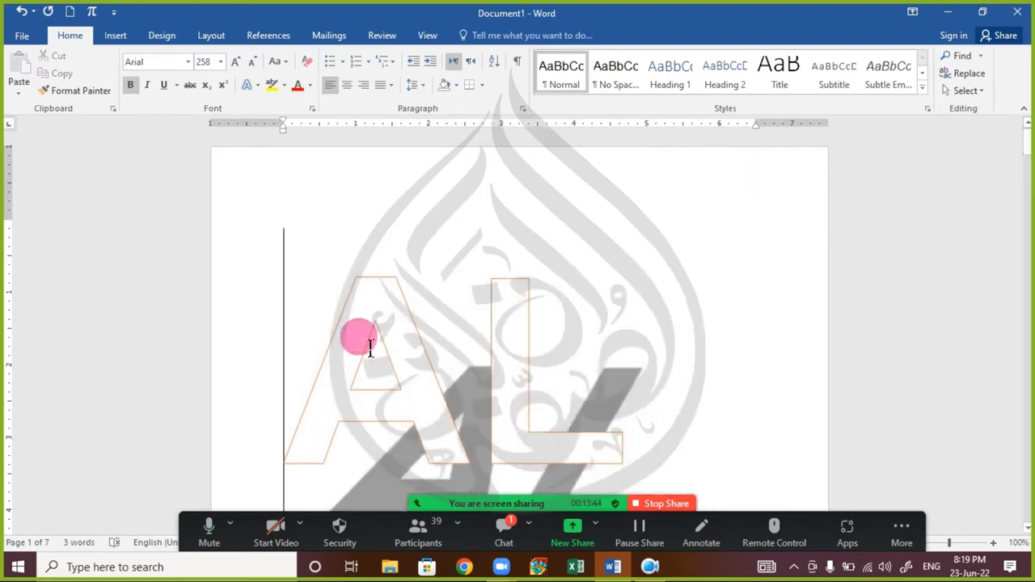
- Delete the whole large AL line, then browse the Insert, Design and Layout tabs
triple_click(398, 371)
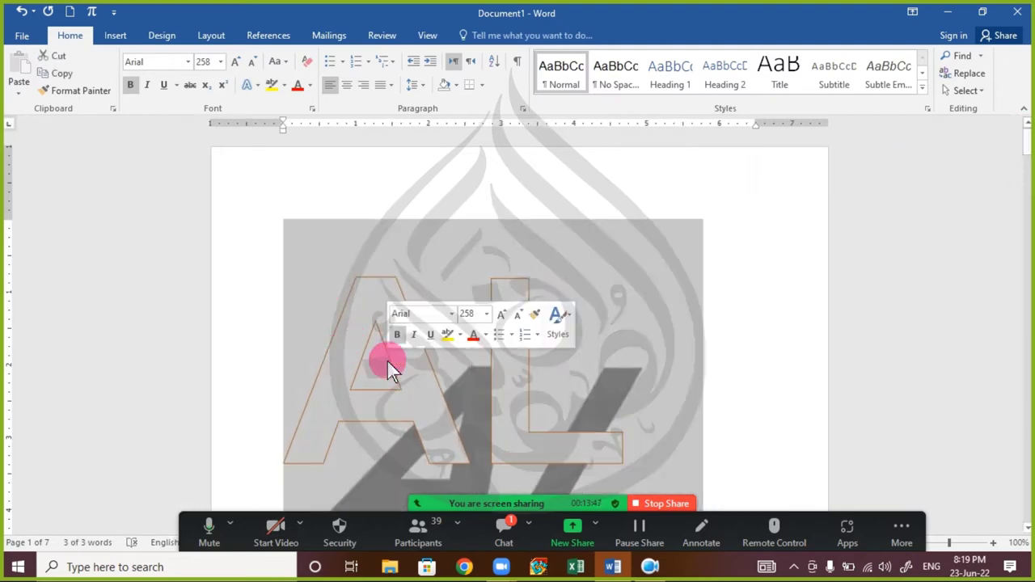
key("Delete")
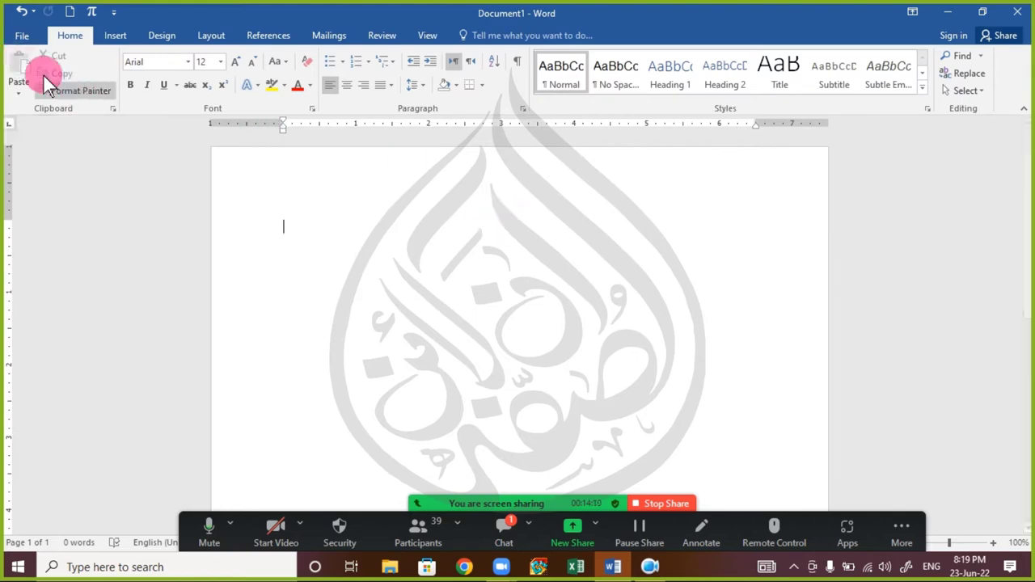
left_click(118, 37)
left_click(164, 35)
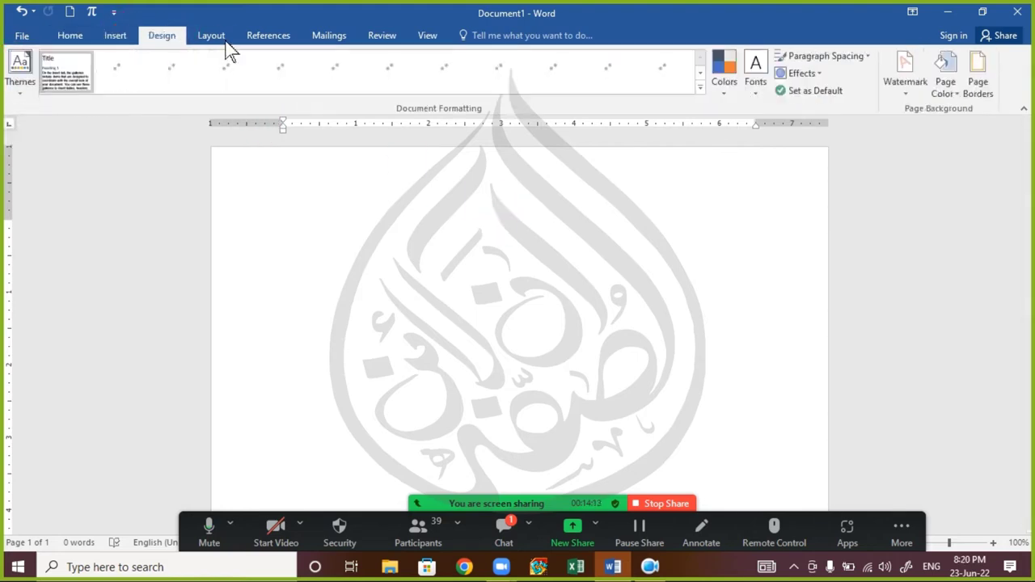
left_click(212, 36)
- Browse Insert, Design and Layout again, return to Home, and bring up the meeting chat
left_click(115, 35)
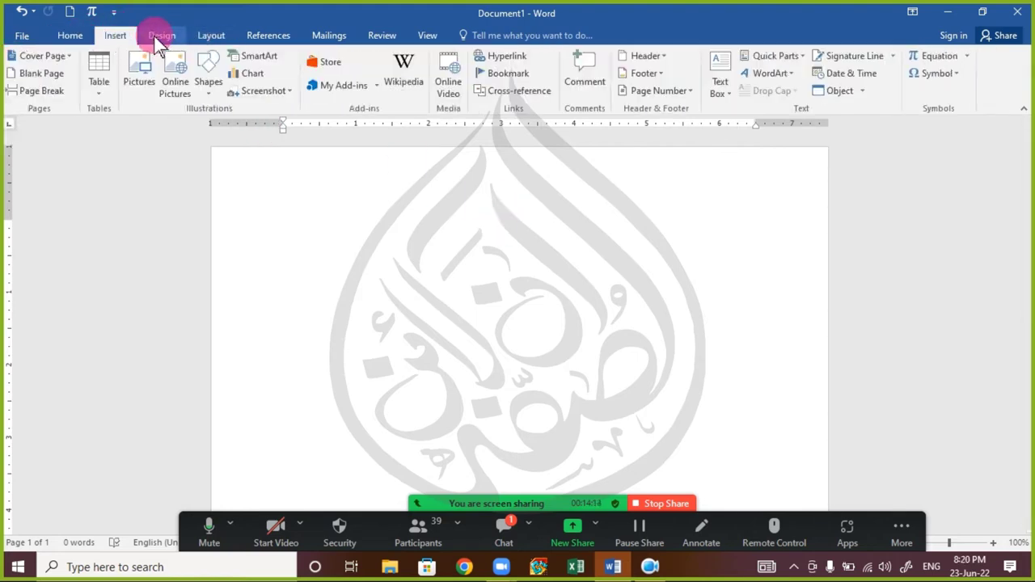
left_click(161, 36)
left_click(210, 36)
left_click(71, 37)
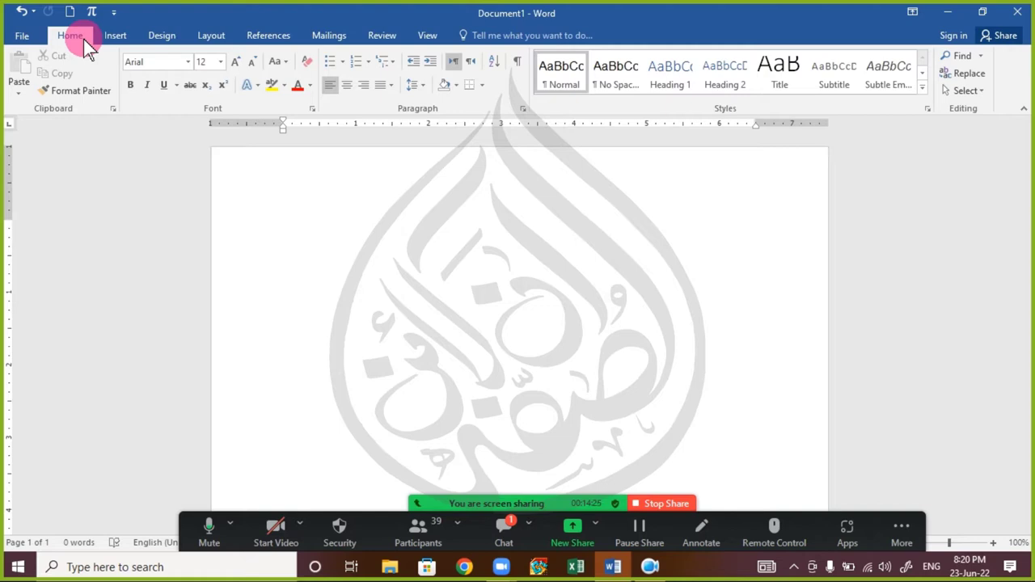
left_click(495, 536)
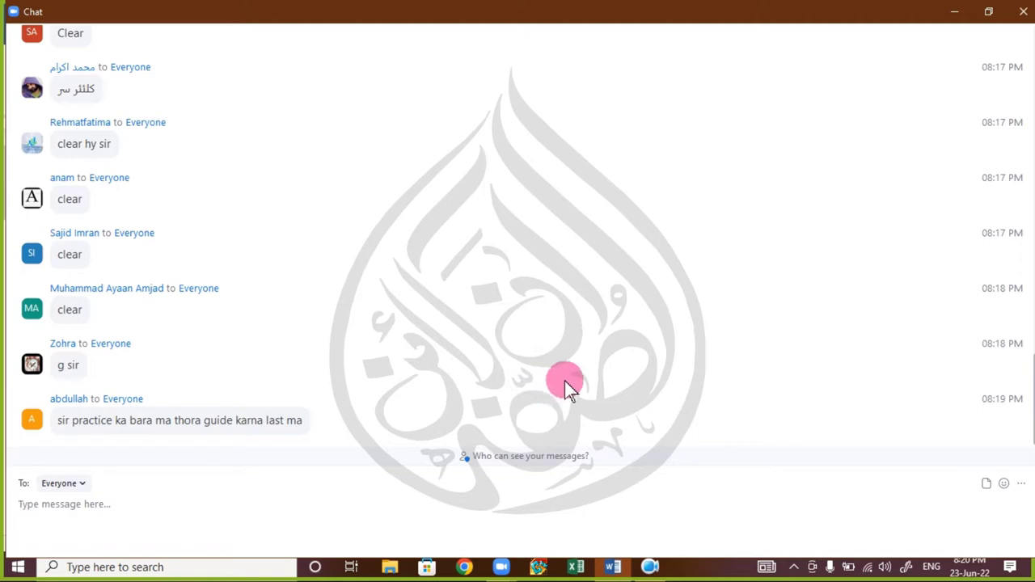
left_click(1023, 11)
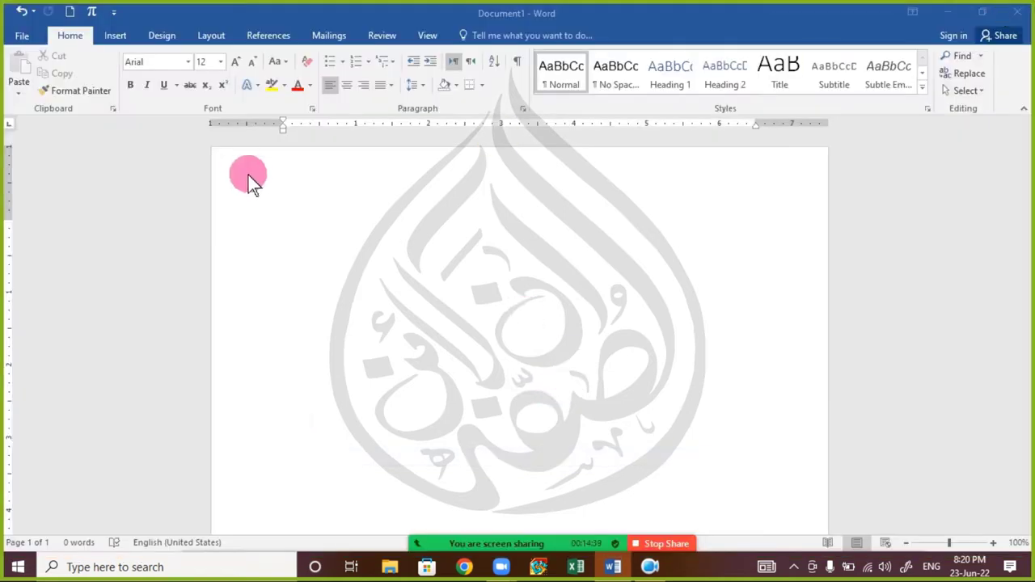
left_click(8, 219)
- Drag the top margin boundary up on the vertical ruler, browse the ribbon, then open the Run box
left_click_drag(20, 232, 22, 212)
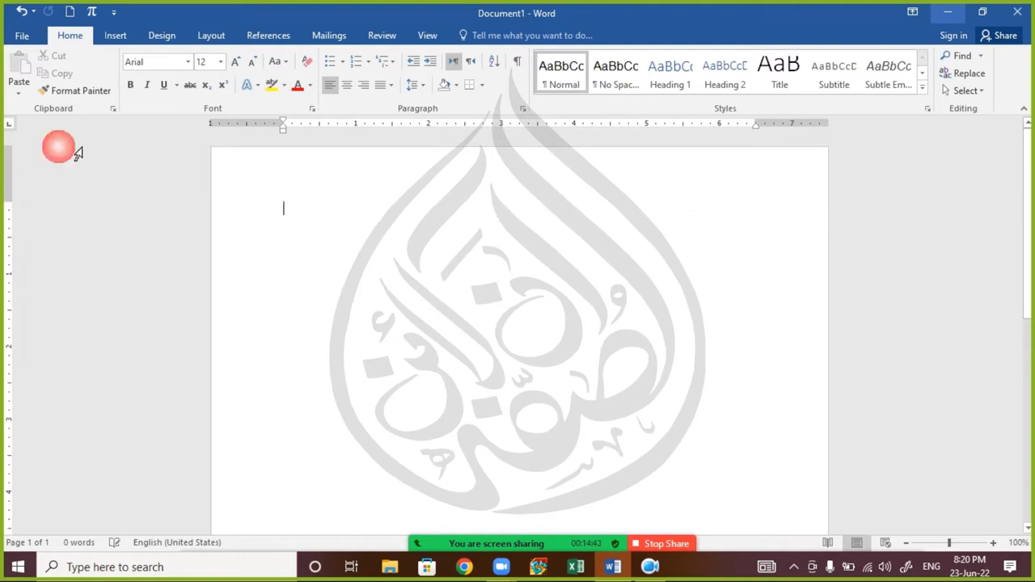
left_click(188, 62)
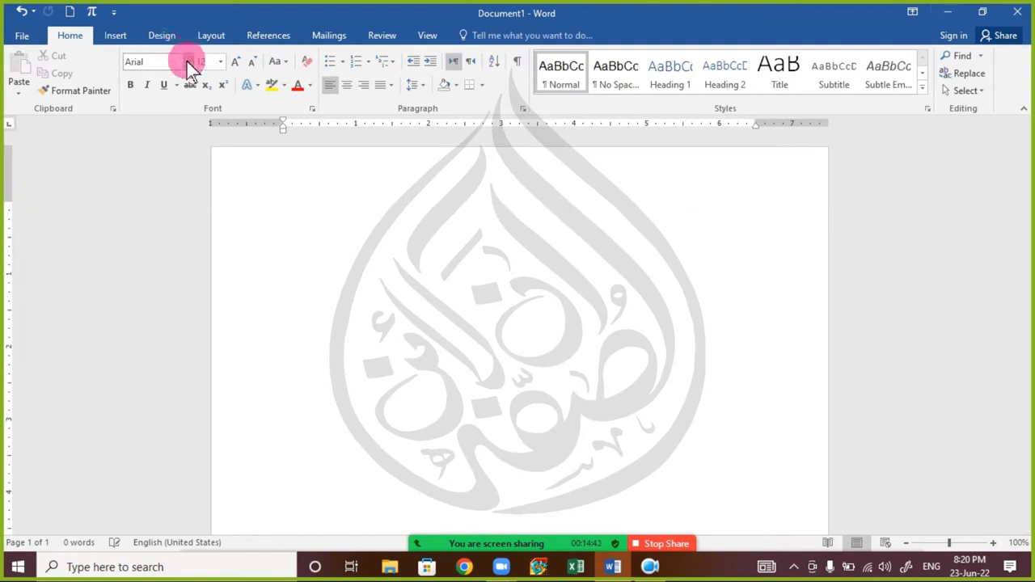
left_click(114, 35)
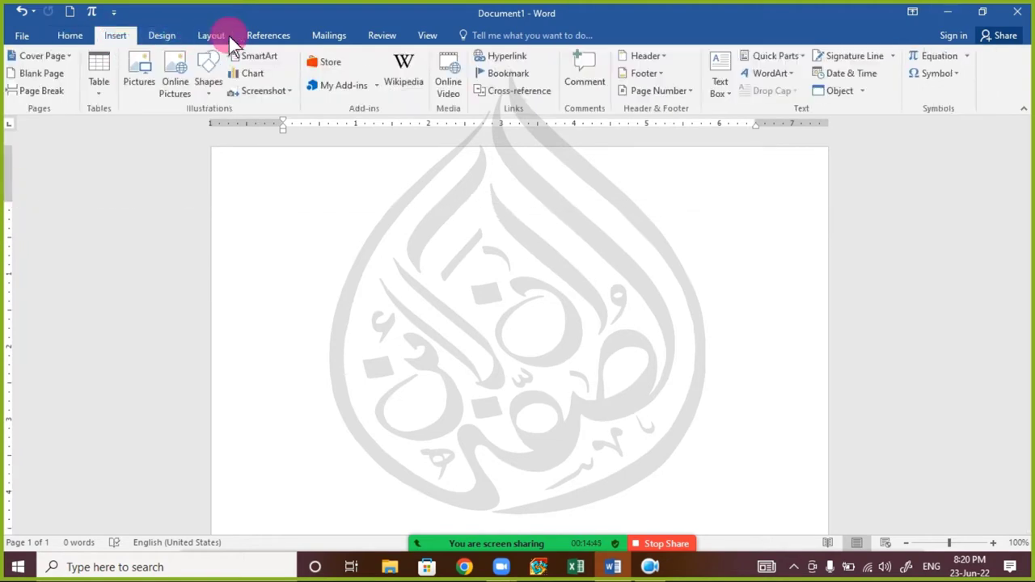
left_click(78, 38)
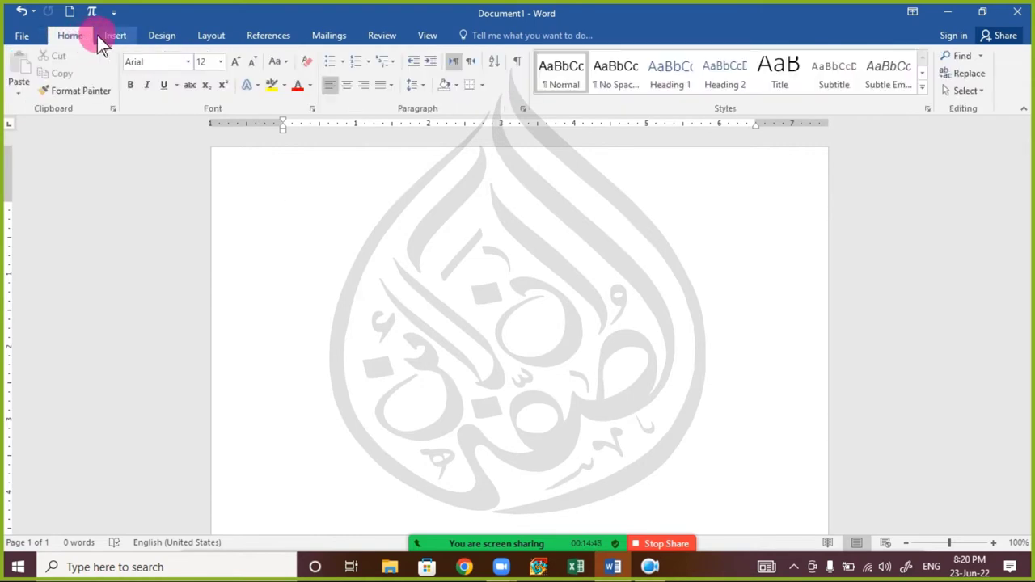
left_click(119, 61)
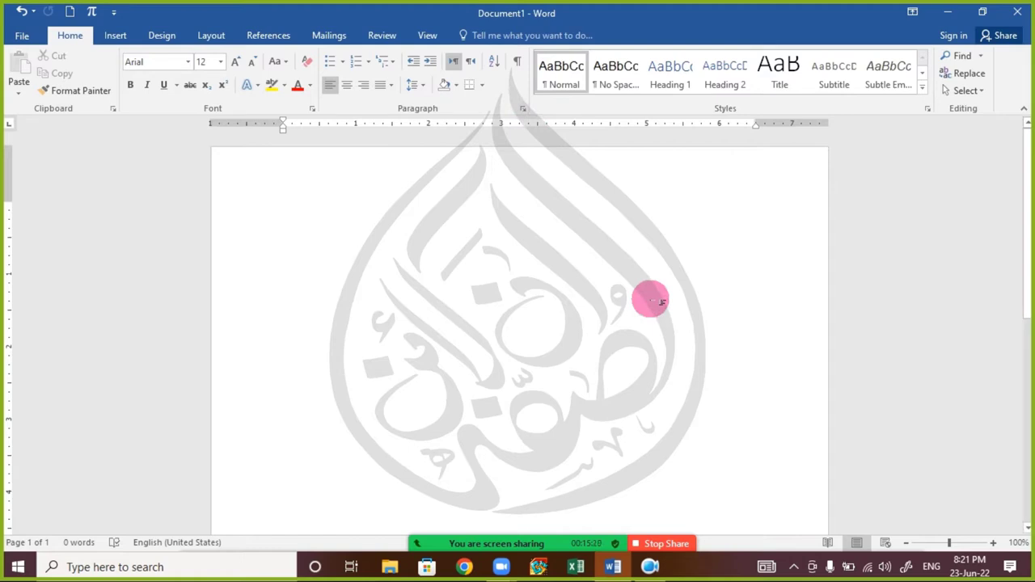
key("super+r")
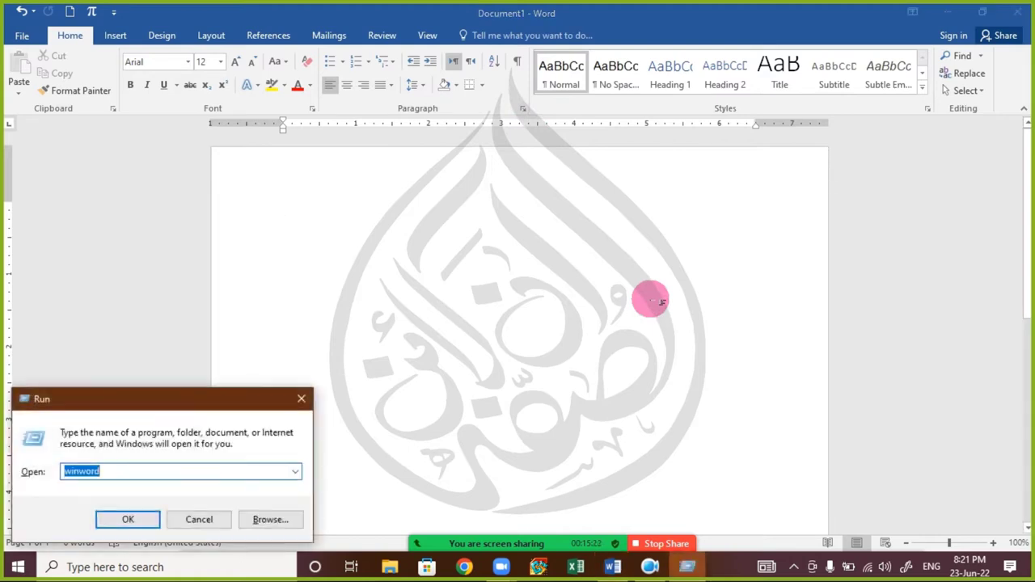
- Launch Paint via MSP in the Run box and paste the Word screenshot onto the canvas
type("MSP")
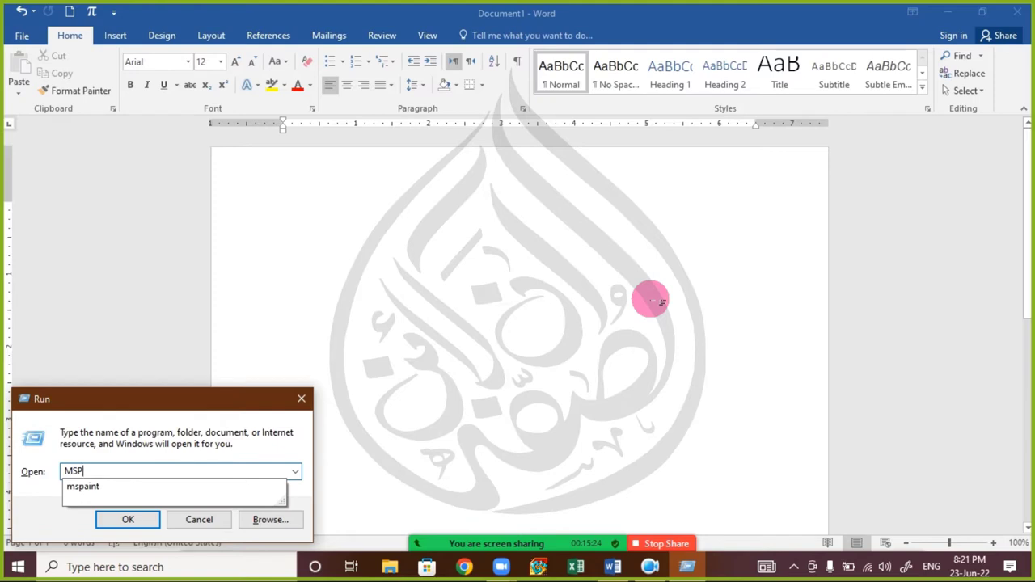
key("Down")
key("Return")
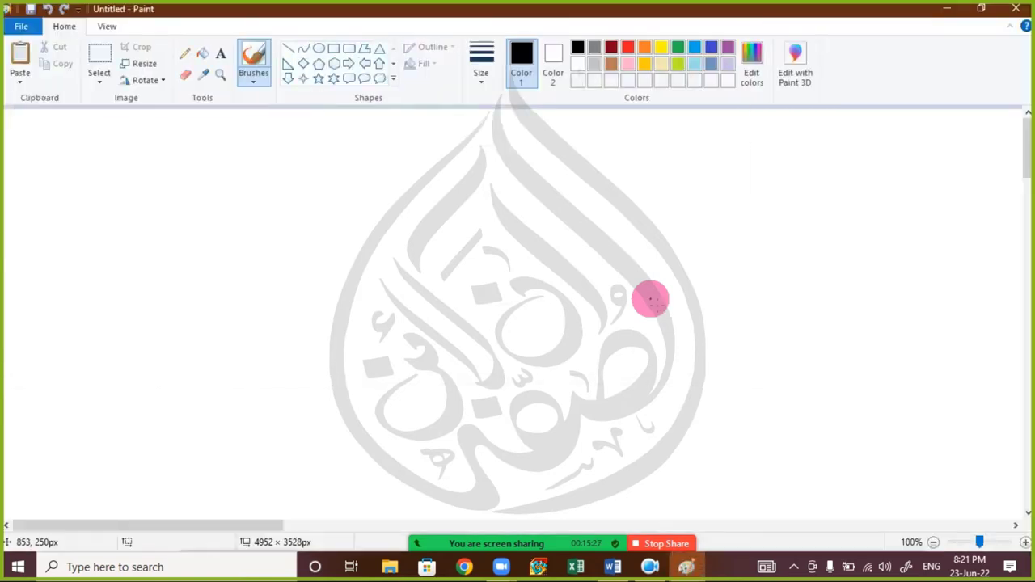
key("ctrl+v")
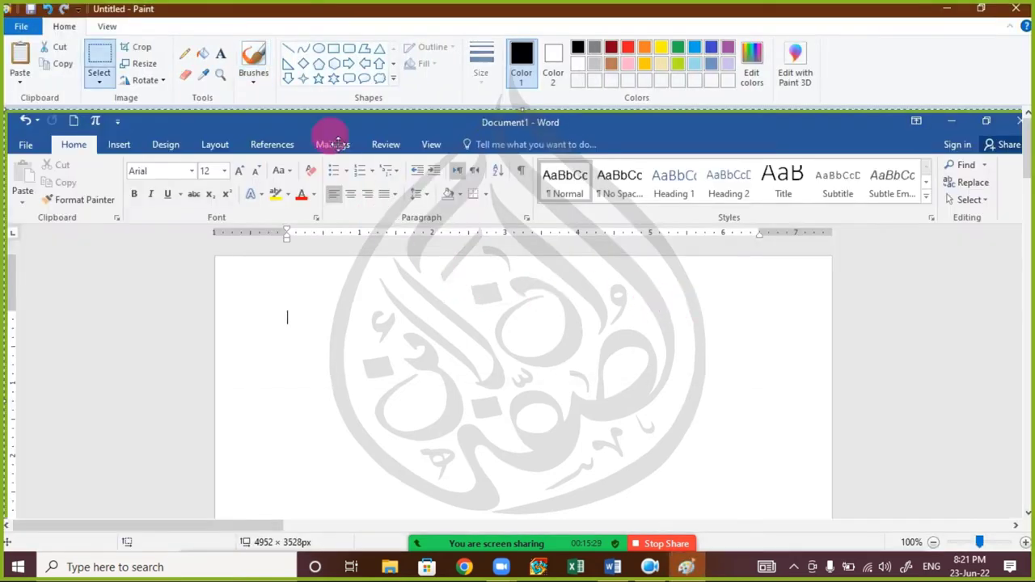
- Draw a thick orange rectangle around the Font and Paragraph areas, reposition it, then delete it
left_click(334, 49)
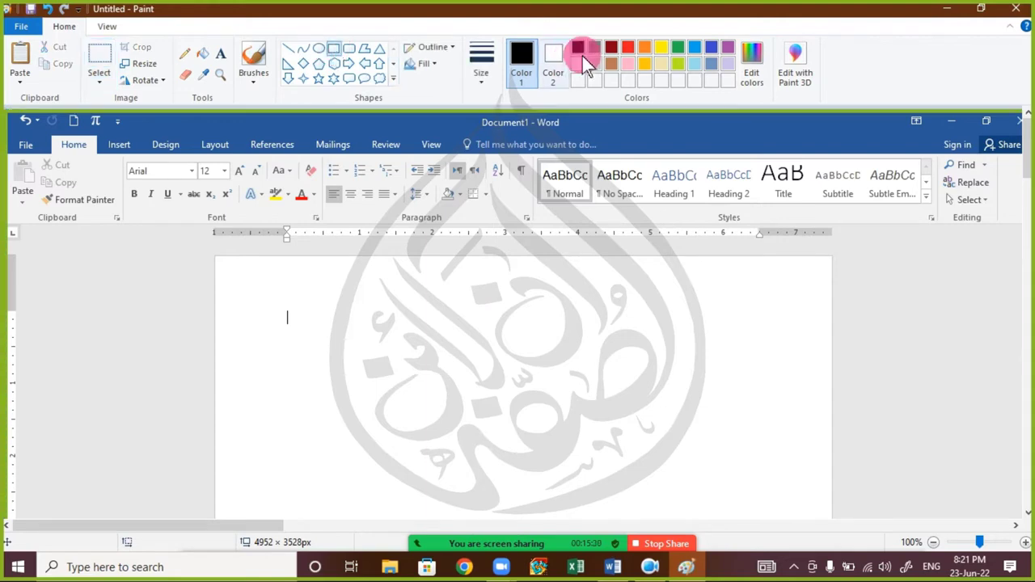
left_click(643, 47)
left_click(480, 65)
left_click(492, 178)
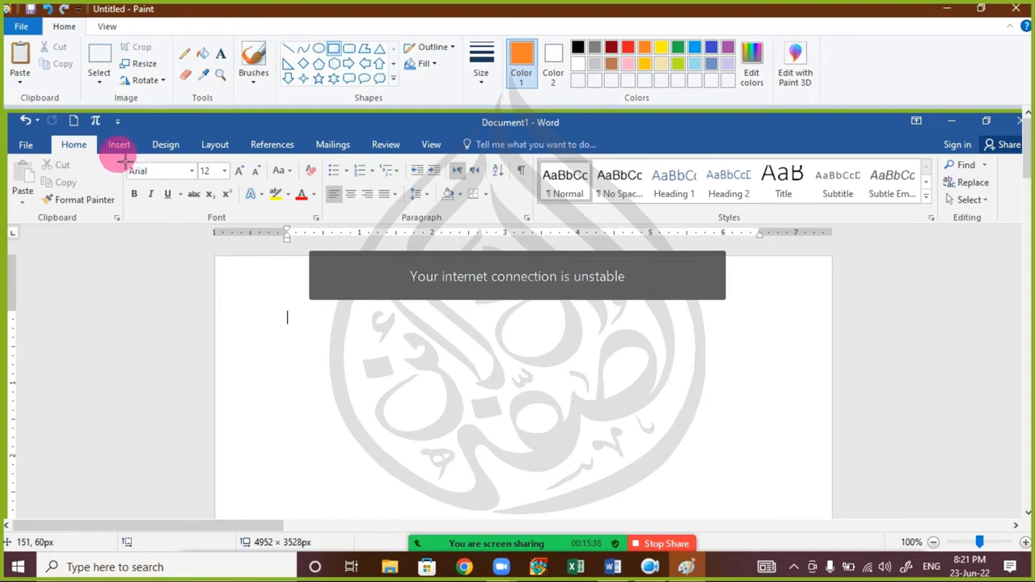
mouse_move(118, 156)
left_mouse_down()
mouse_move(167, 220)
mouse_move(312, 225)
mouse_move(336, 237)
left_mouse_up()
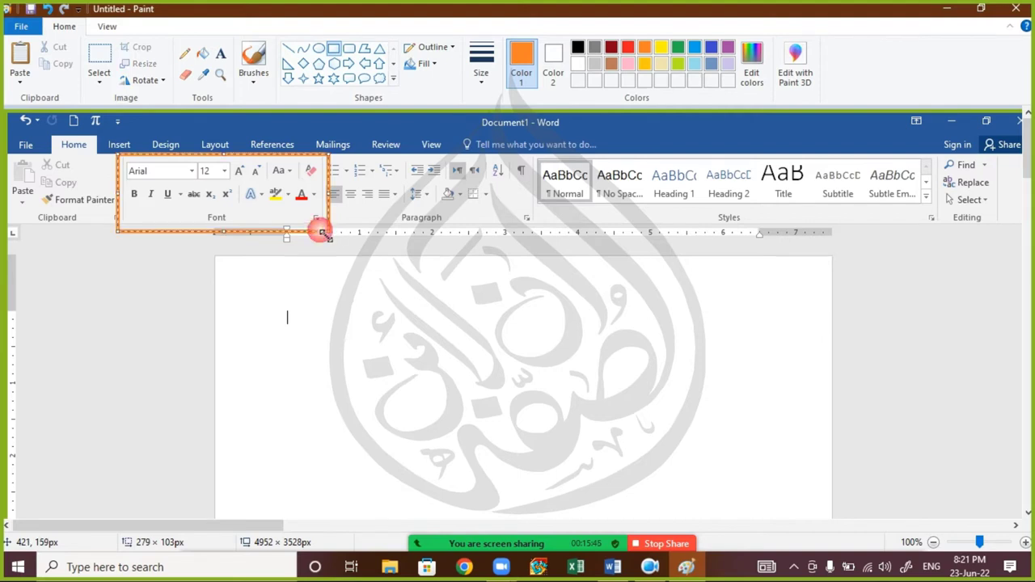
mouse_move(203, 234)
left_mouse_down()
mouse_move(190, 372)
mouse_move(203, 234)
left_mouse_up()
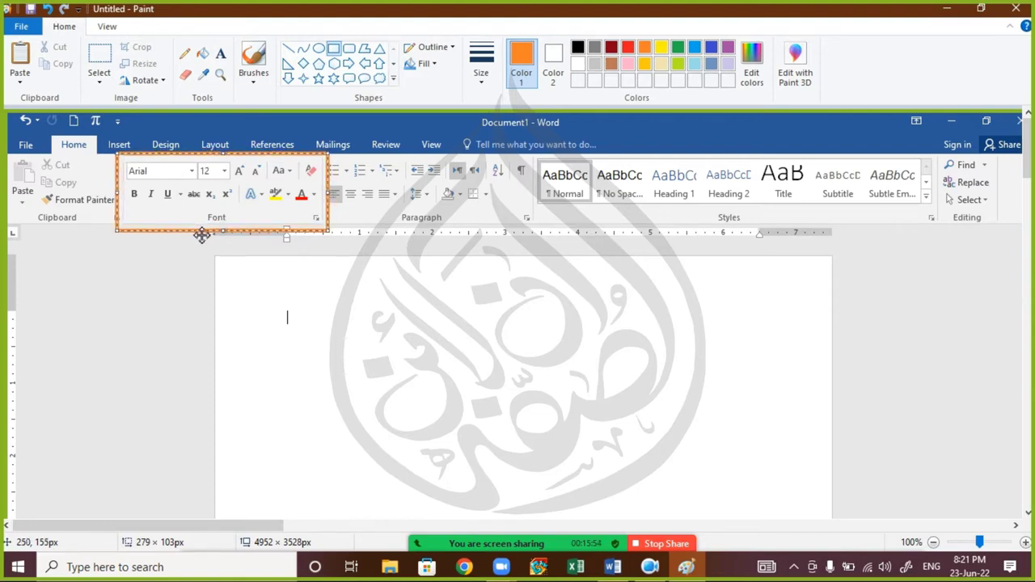
mouse_move(202, 235)
left_mouse_down()
mouse_move(413, 234)
mouse_move(402, 235)
left_mouse_up()
mouse_move(530, 194)
left_mouse_down()
mouse_move(553, 194)
mouse_move(540, 195)
left_mouse_up()
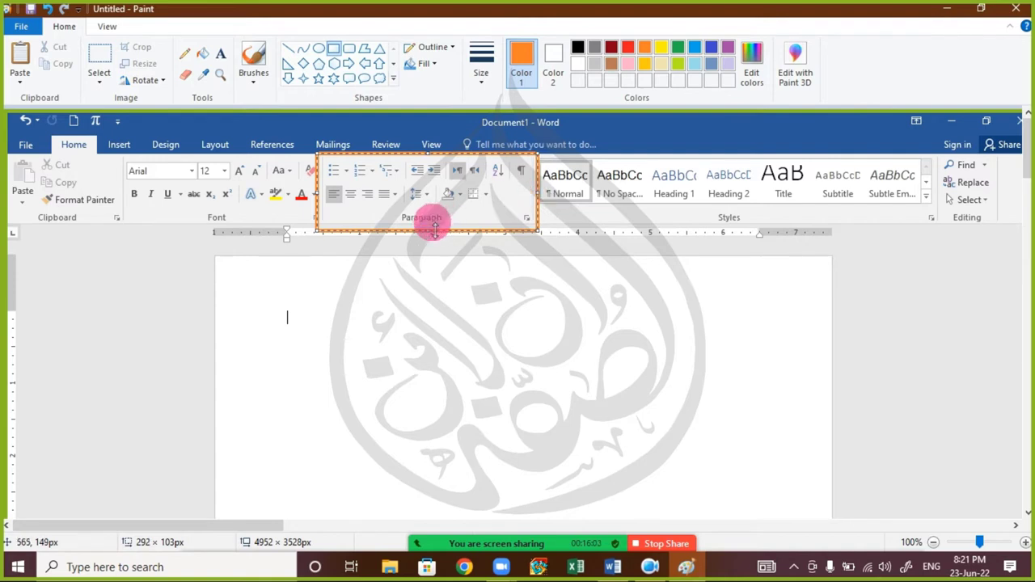
left_click_drag(420, 230, 419, 224)
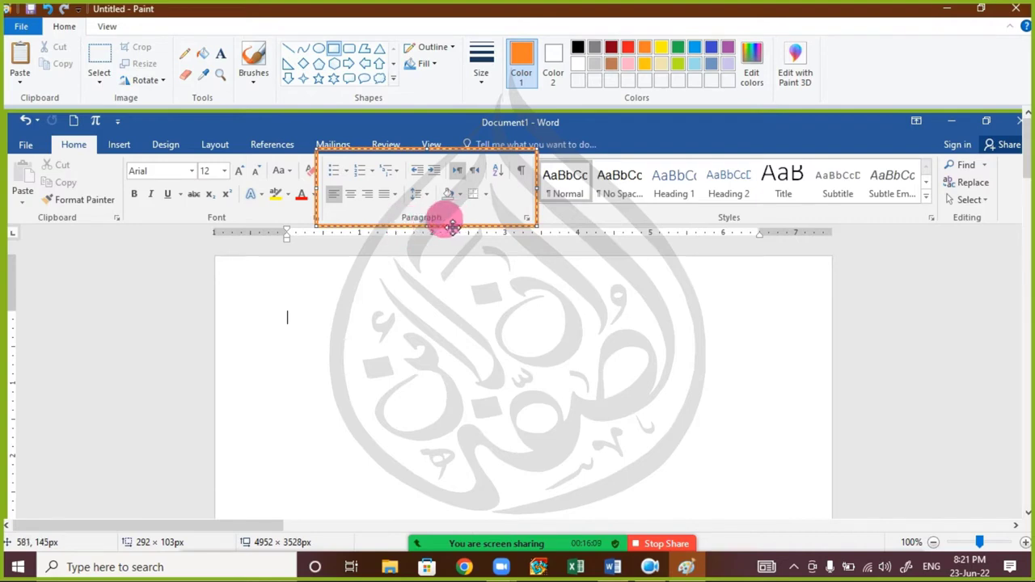
left_click_drag(450, 216, 448, 283)
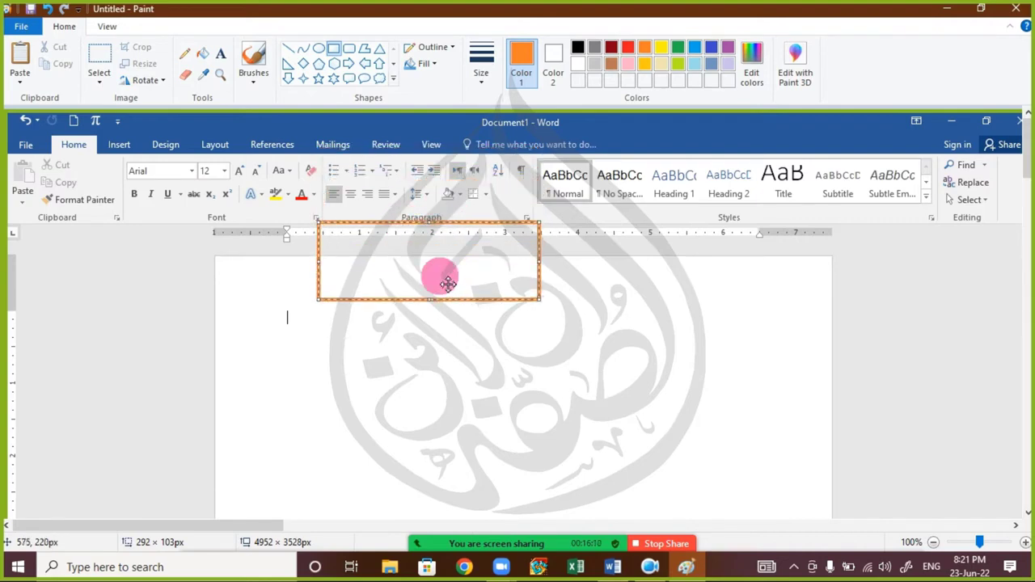
key("Delete")
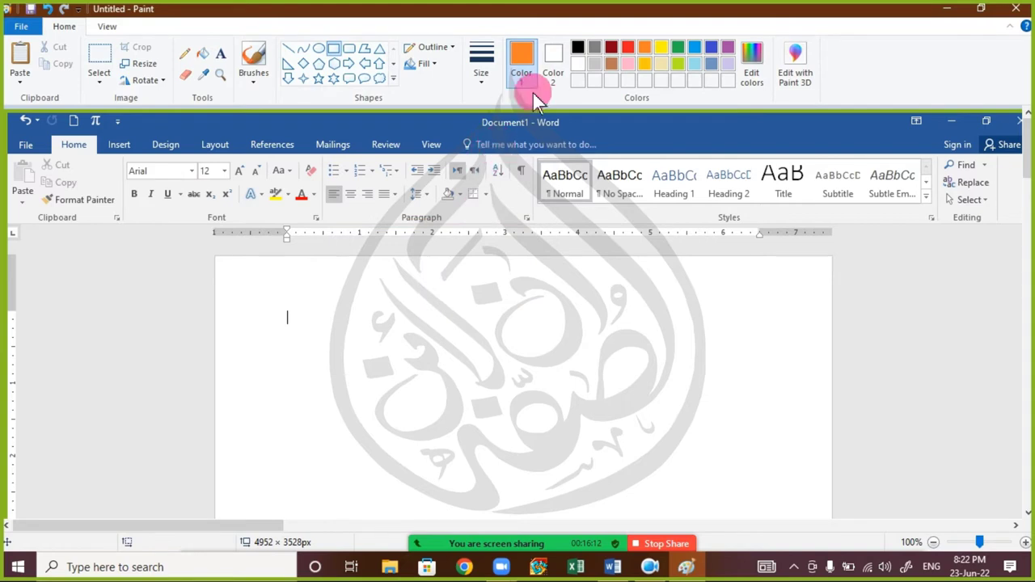
- Circle the Paragraph and Font dialog launchers with the orange pencil, then close Paint
left_click(185, 53)
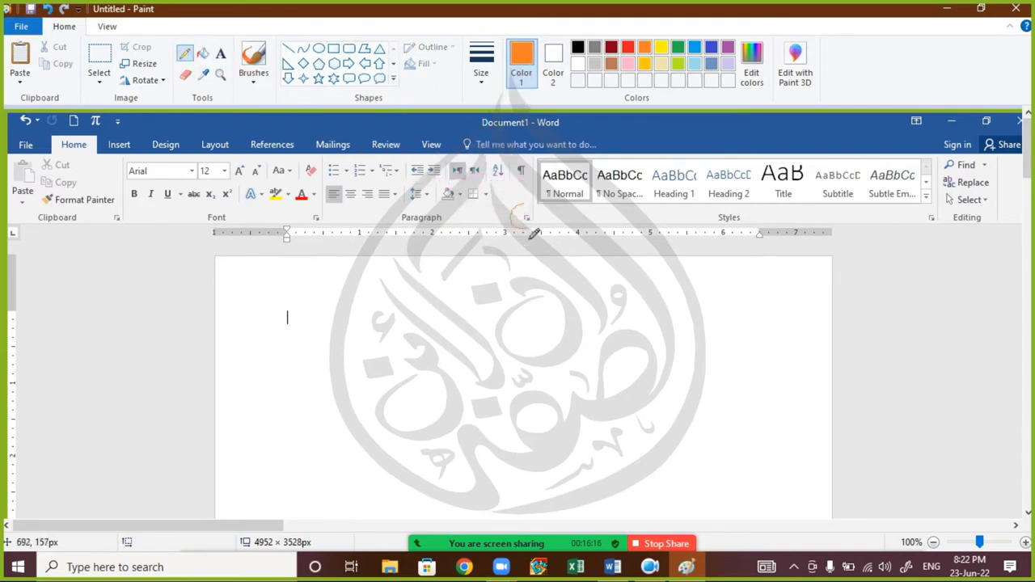
left_click(498, 215)
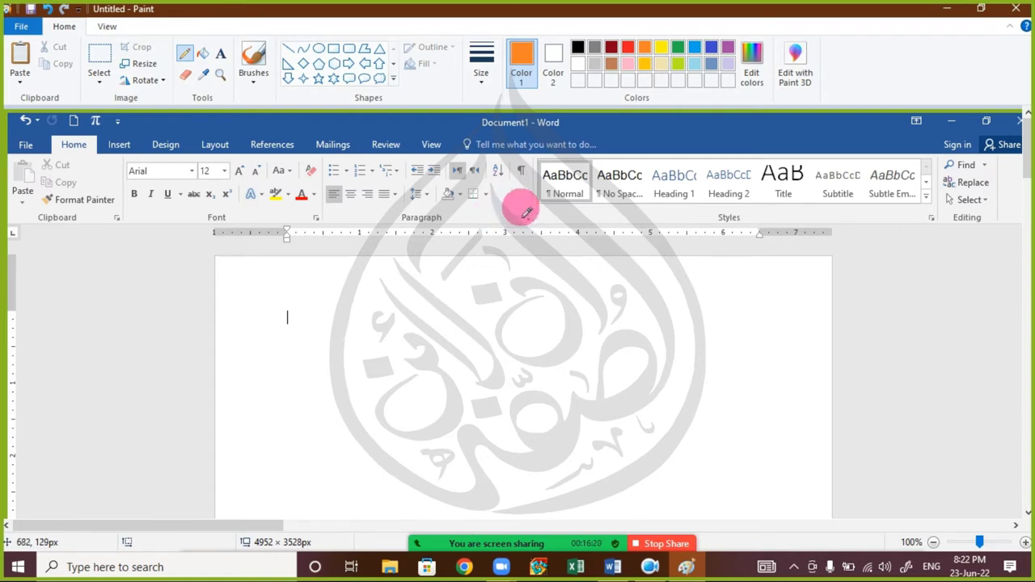
mouse_move(521, 209)
left_mouse_down()
mouse_move(513, 222)
mouse_move(544, 237)
mouse_move(550, 217)
mouse_move(522, 215)
left_mouse_up()
left_click(370, 208)
mouse_move(318, 203)
left_mouse_down()
mouse_move(305, 220)
mouse_move(317, 236)
mouse_move(330, 229)
mouse_move(325, 212)
mouse_move(310, 210)
left_mouse_up()
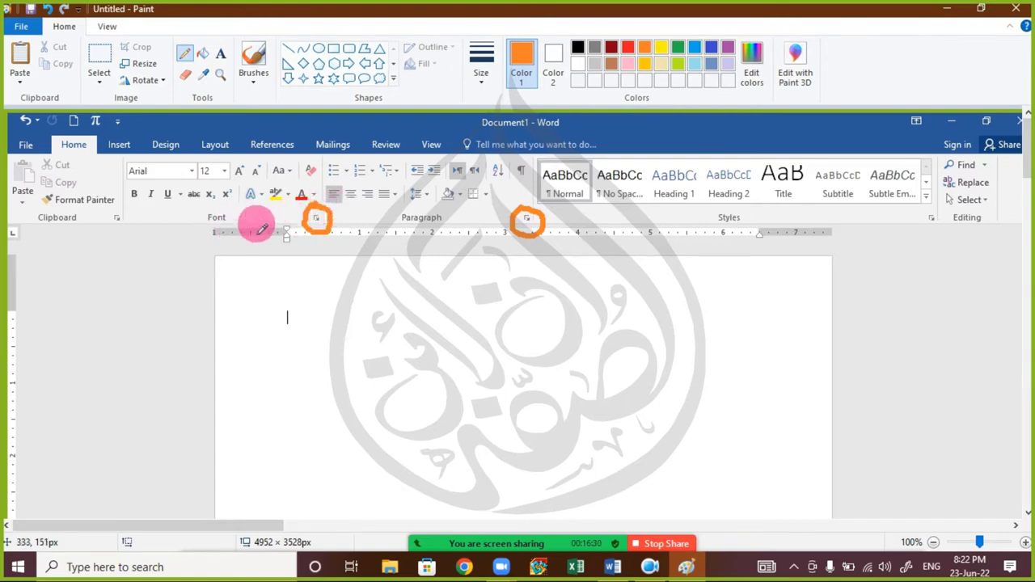
left_click(1015, 8)
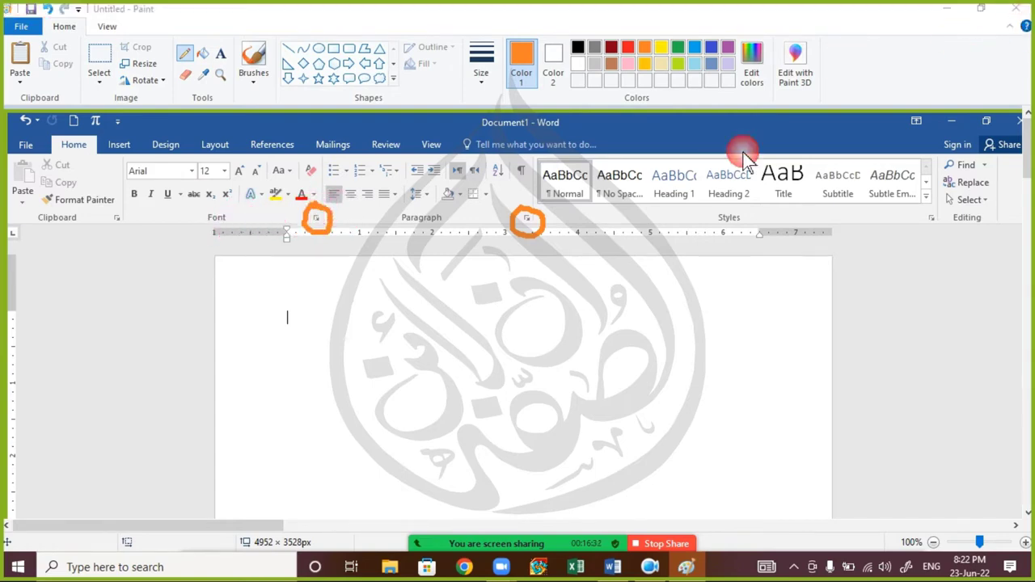
- Discard the Paint drawing and generate two sample paragraphs with =RAND(2)
left_click(521, 287)
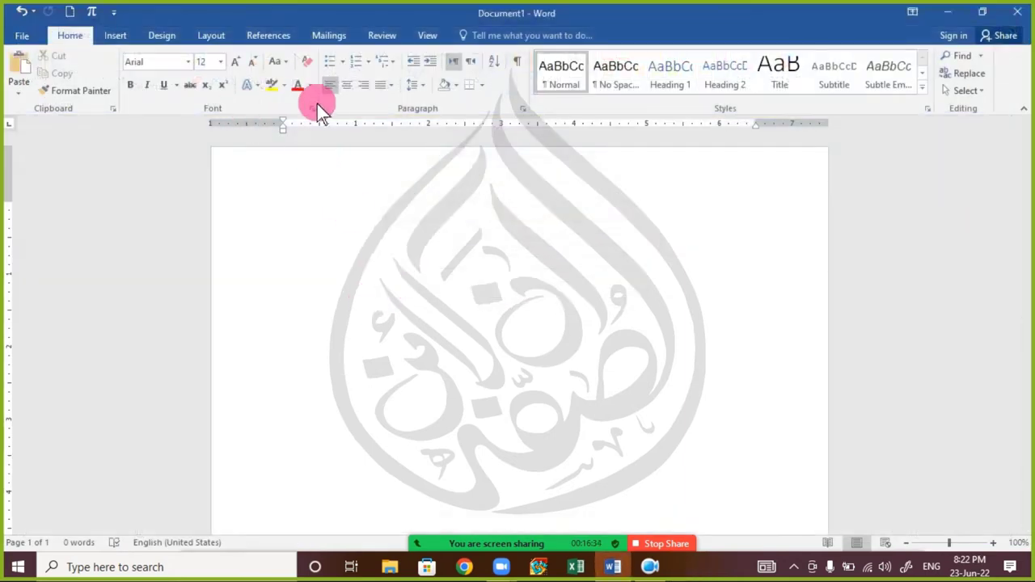
type("=")
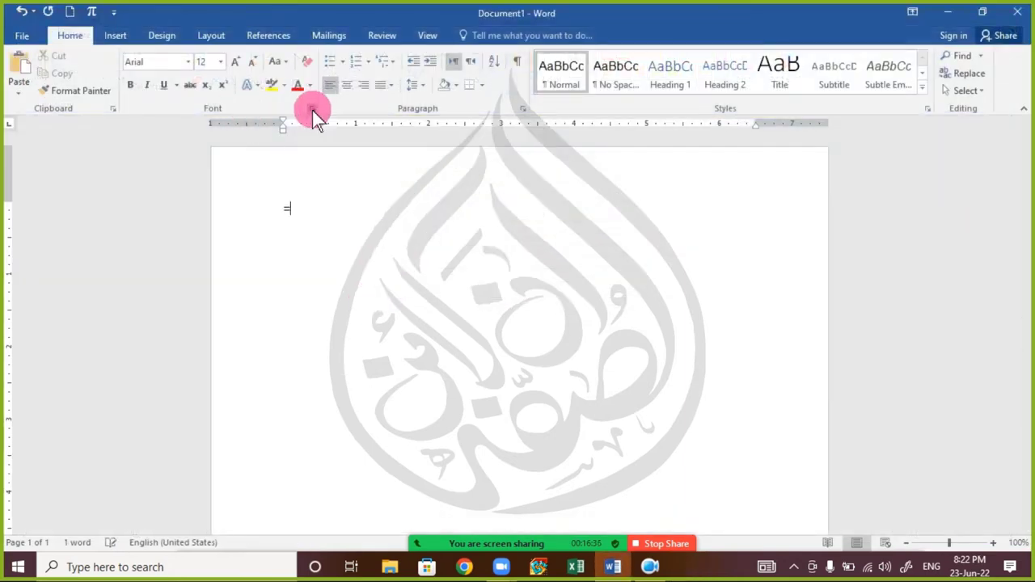
type("RAND1()")
type("()")
key("Left")
type("2")
key("Return")
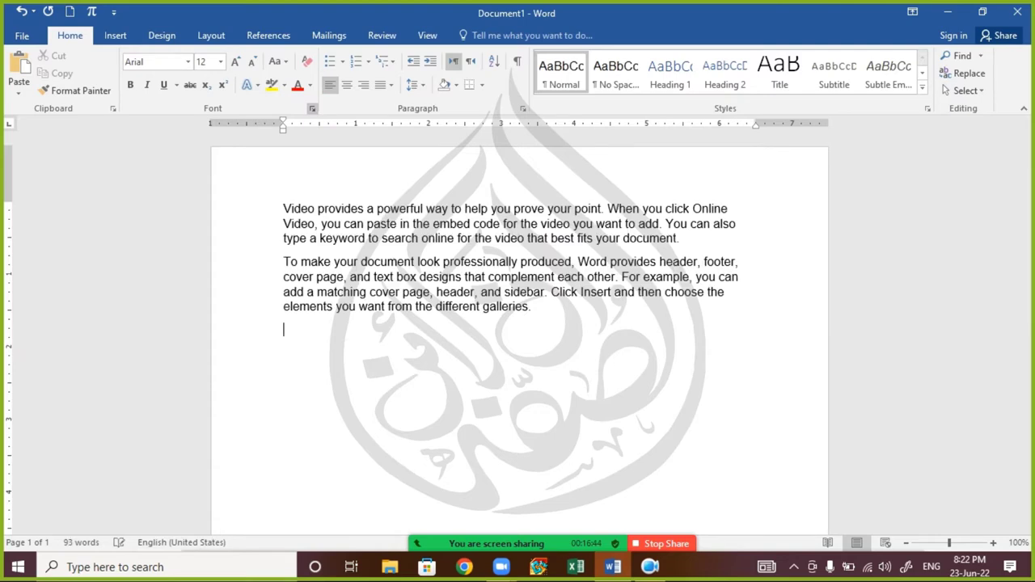
- Select the whole first paragraph and open the Font dialog
double_click(373, 239)
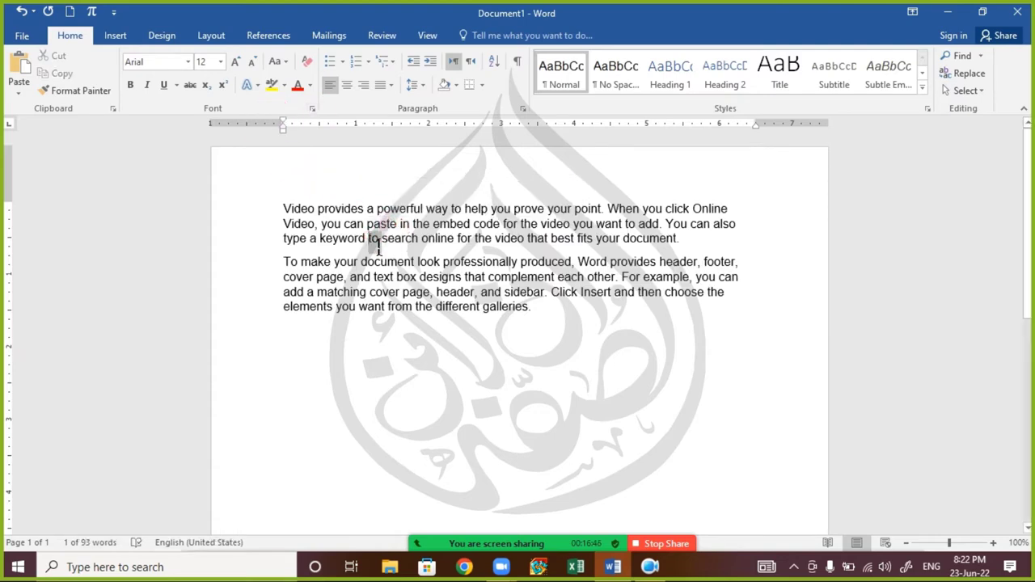
triple_click(374, 238)
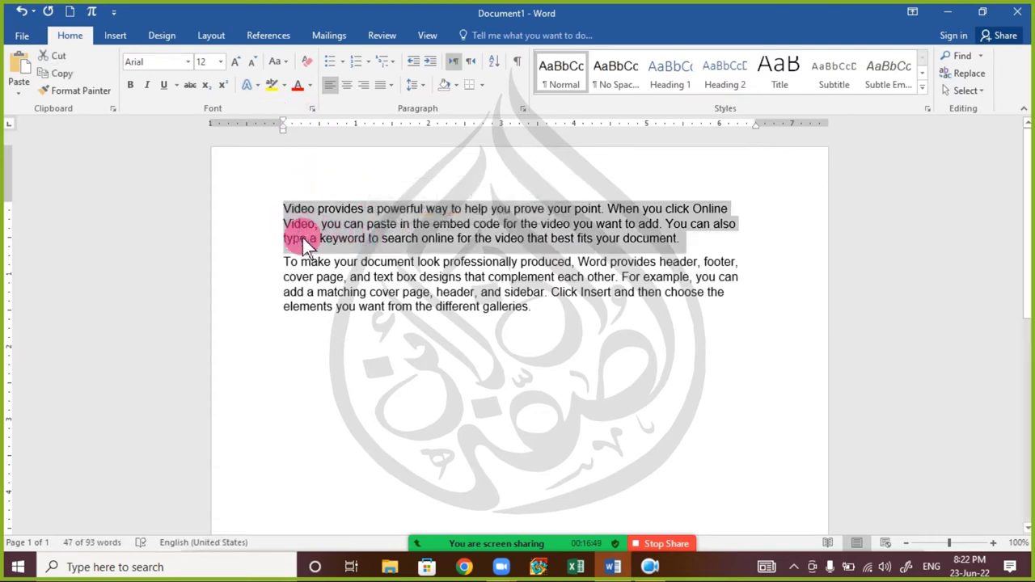
scroll(305, 235, "up", 5, "ctrl")
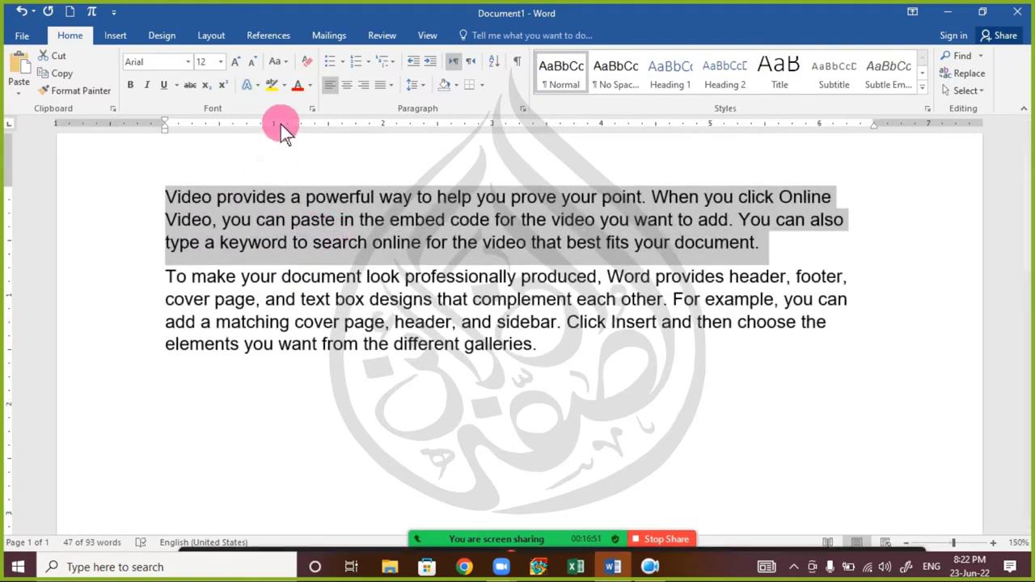
left_click(313, 109)
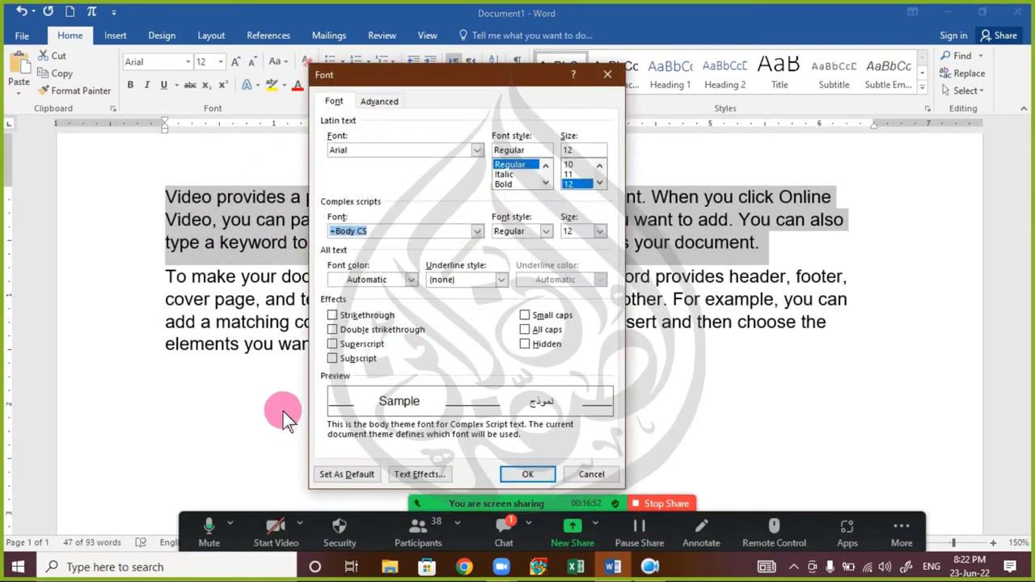
- Open the Font dialog several times via the launcher and Ctrl+D, closing it unchanged each time
left_click_drag(459, 79, 596, 61)
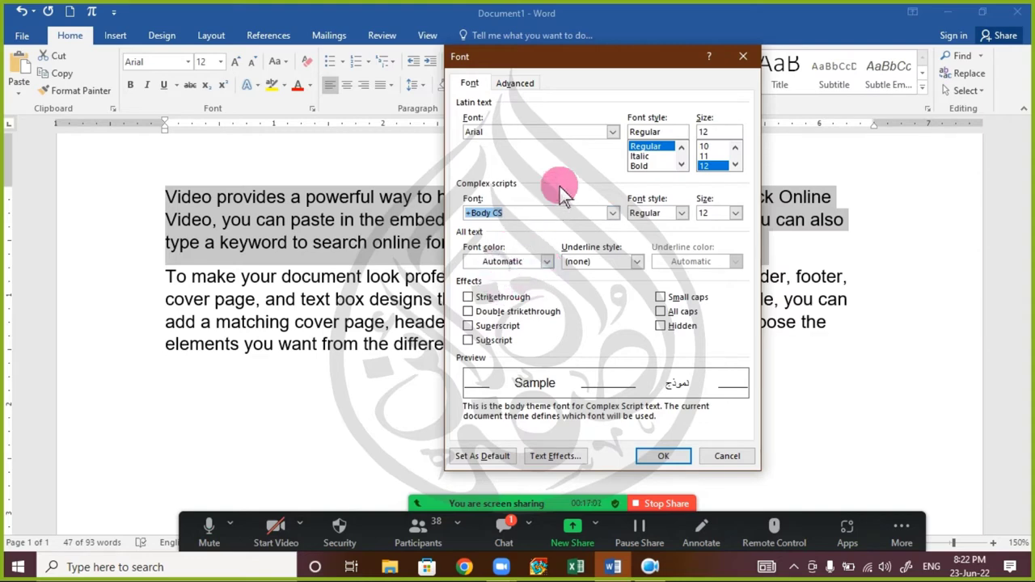
left_click(742, 56)
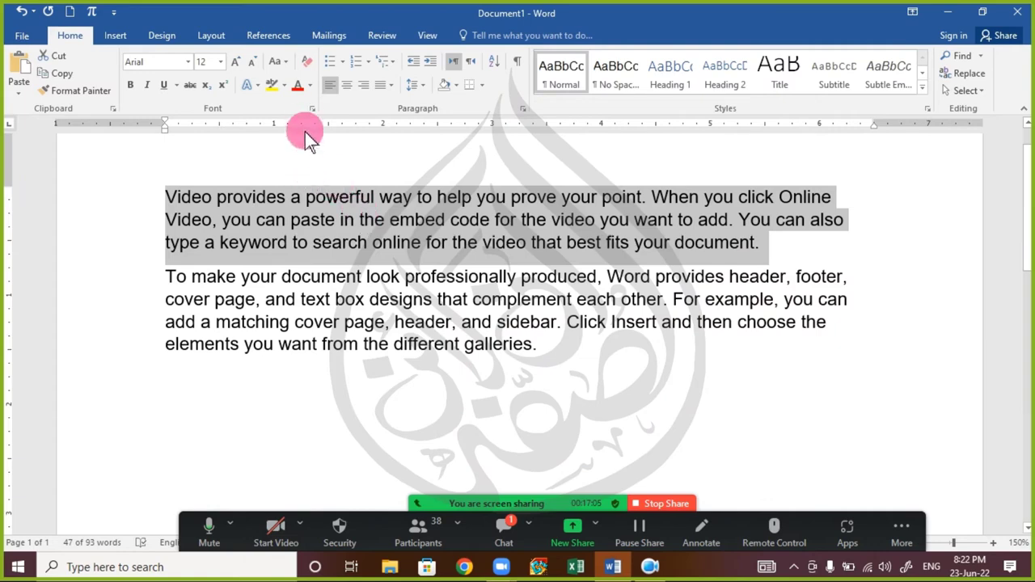
left_click(312, 108)
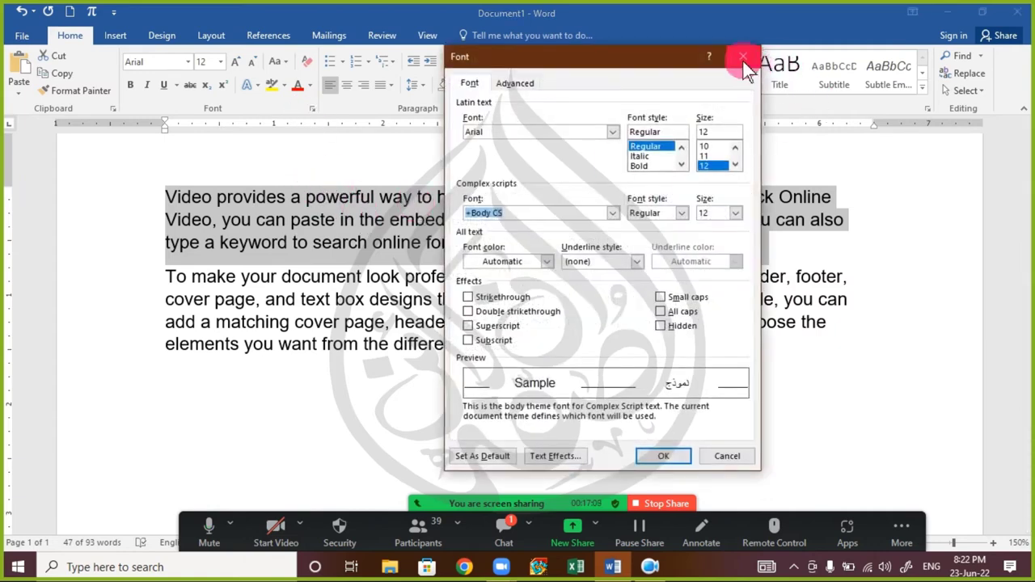
left_click(742, 58)
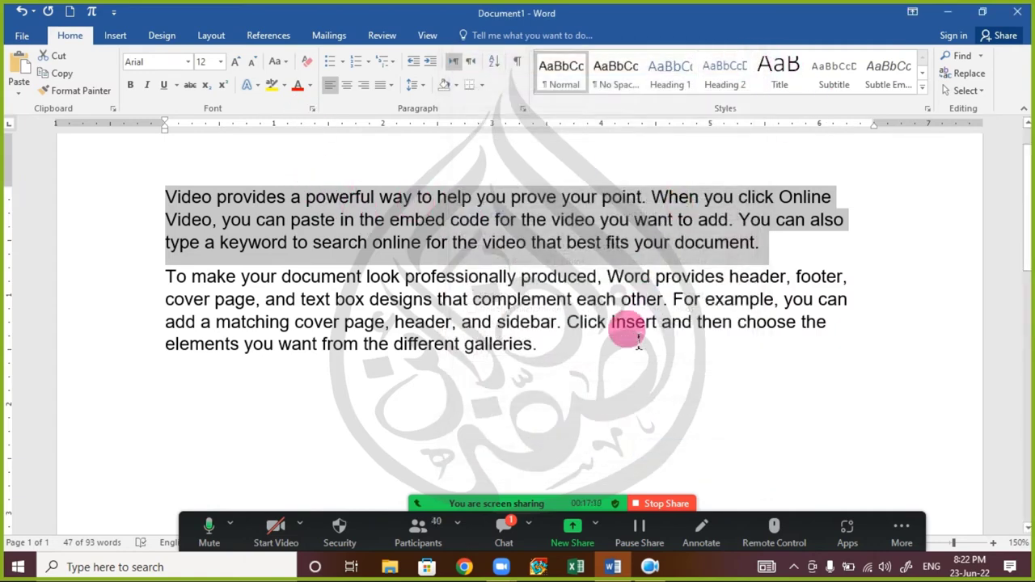
key("ctrl+d")
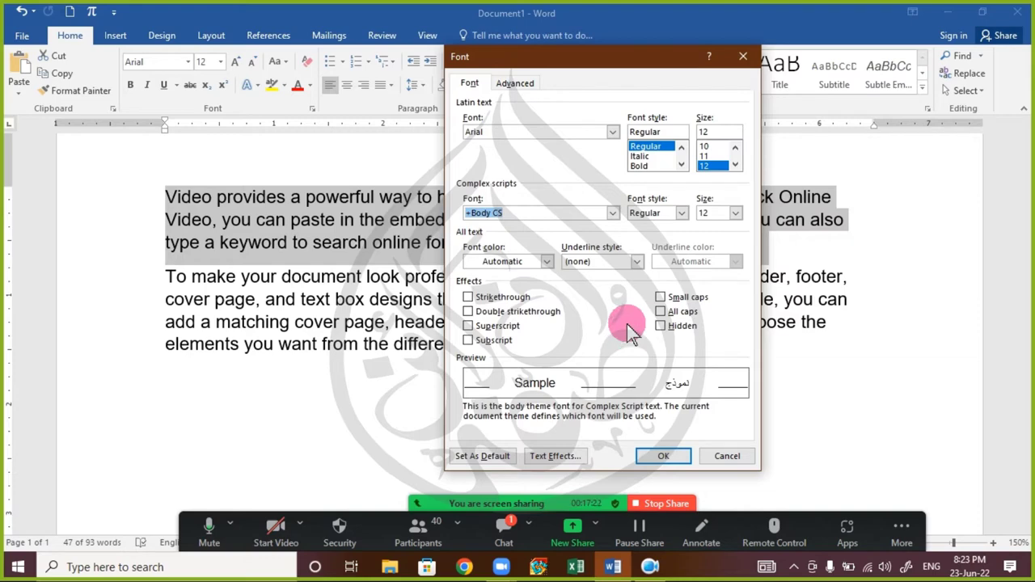
left_click(741, 56)
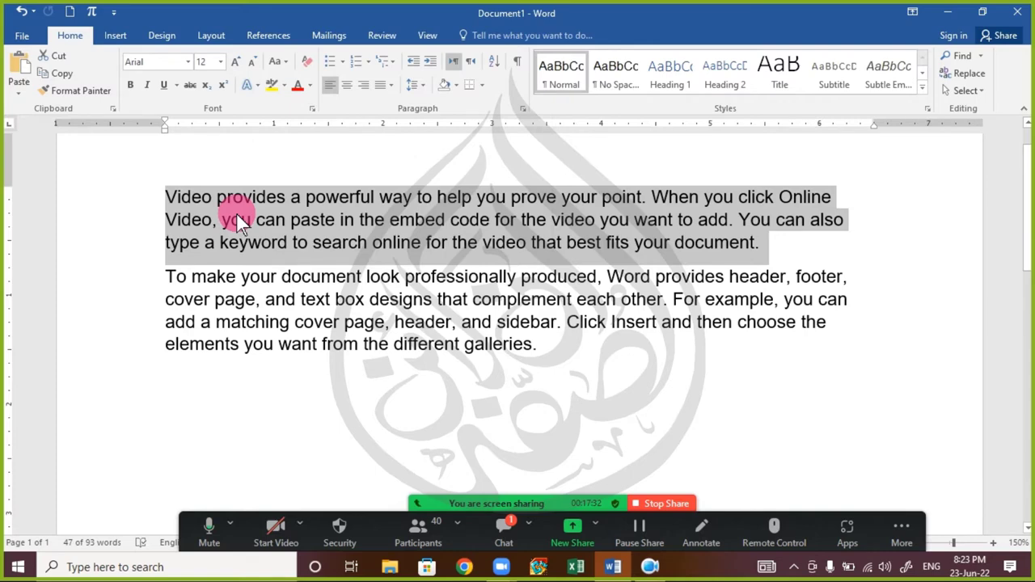
key("ctrl+d")
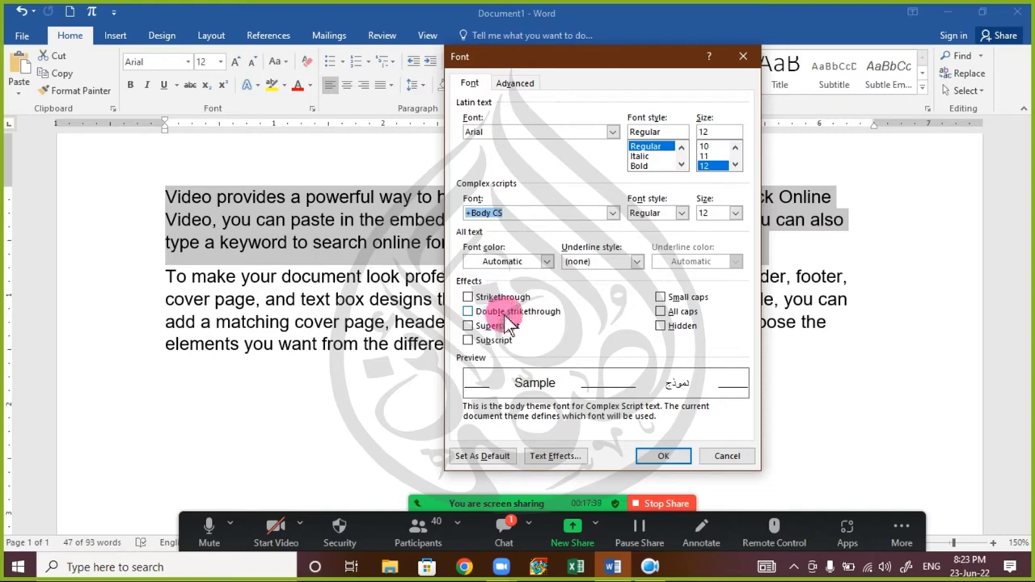
left_click(719, 457)
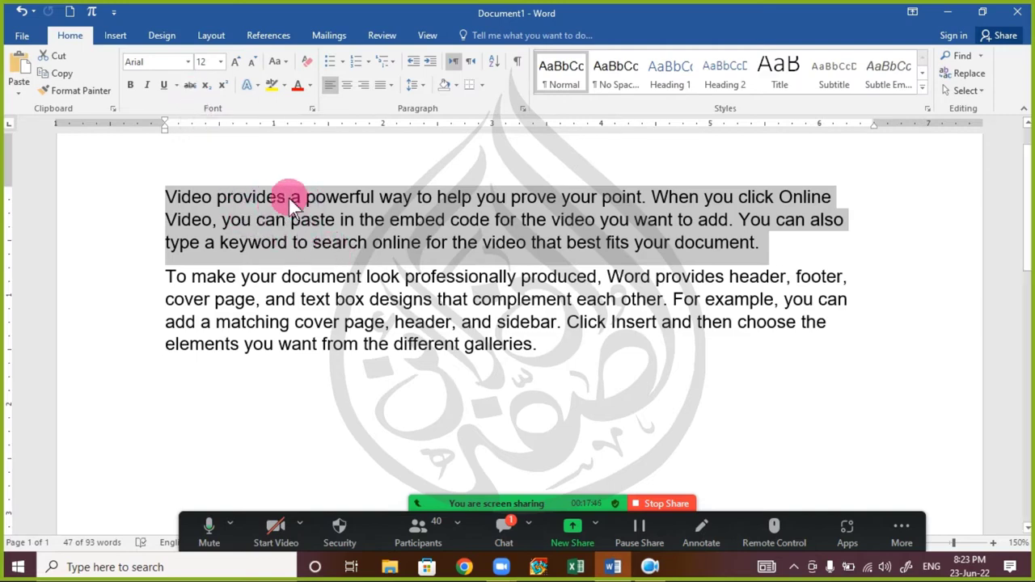
left_click(312, 107)
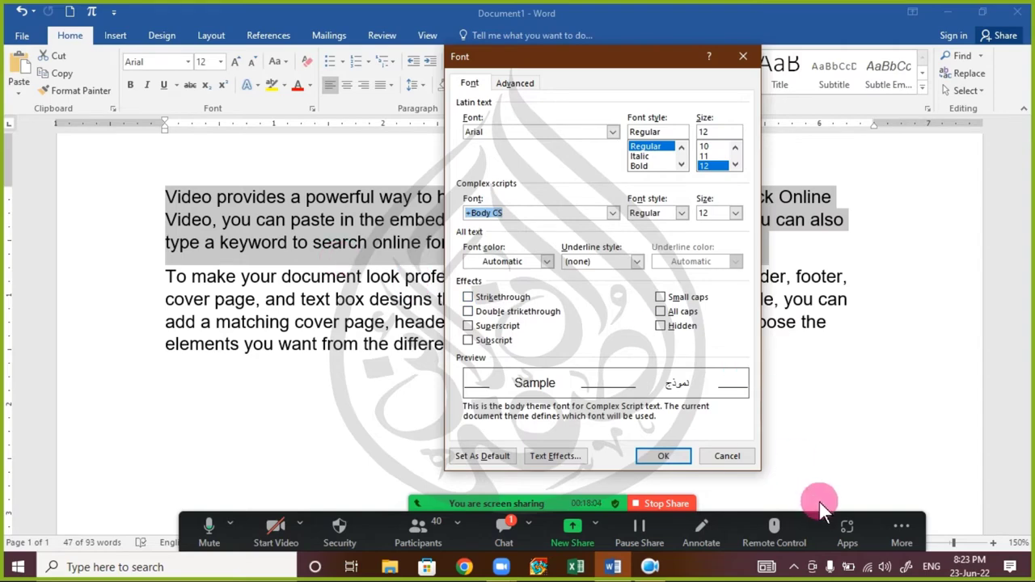
left_click(738, 455)
- Select the word 'powerful' and strike it through from the Home ribbon
left_click(467, 245)
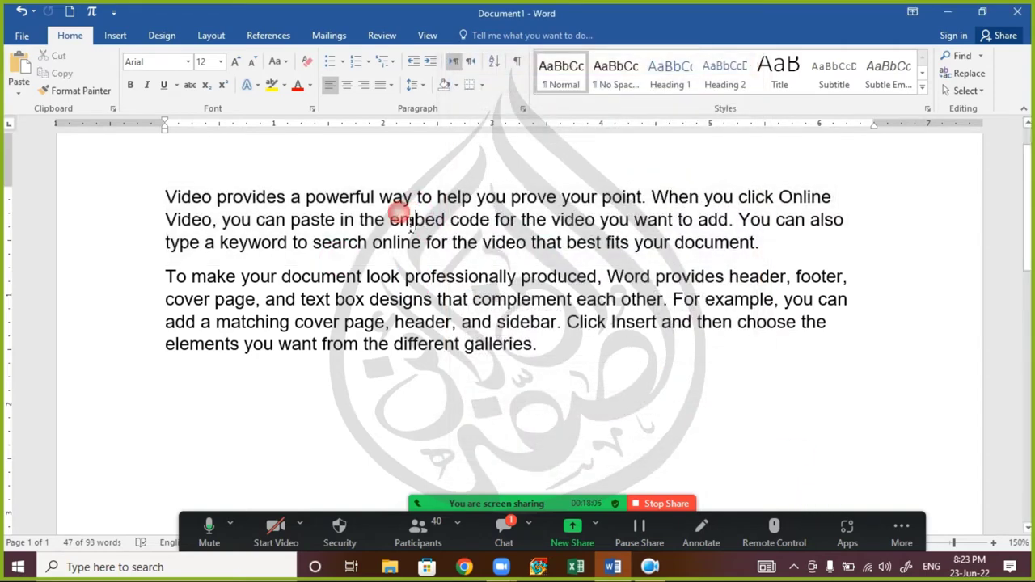
double_click(346, 202)
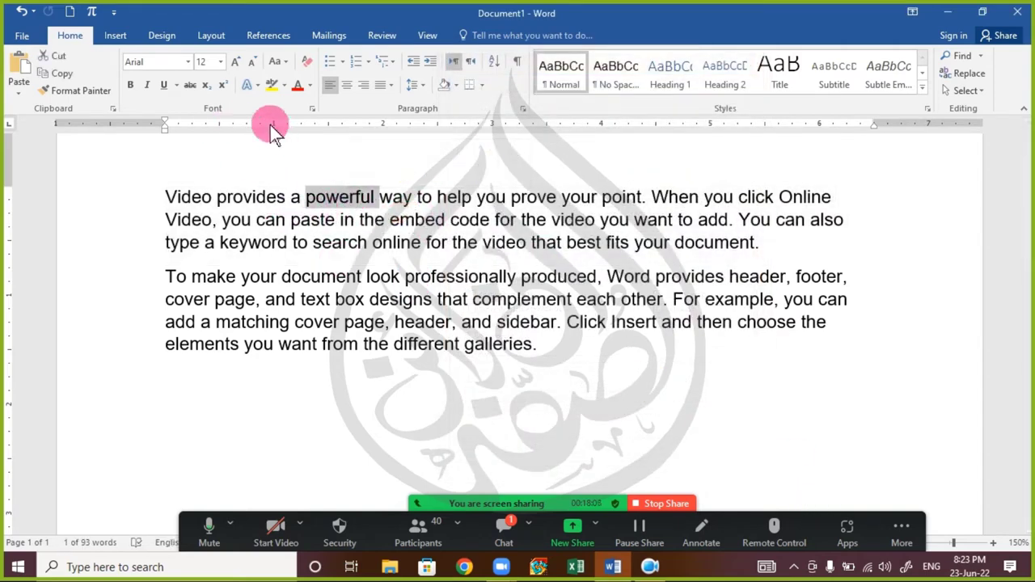
left_click(190, 85)
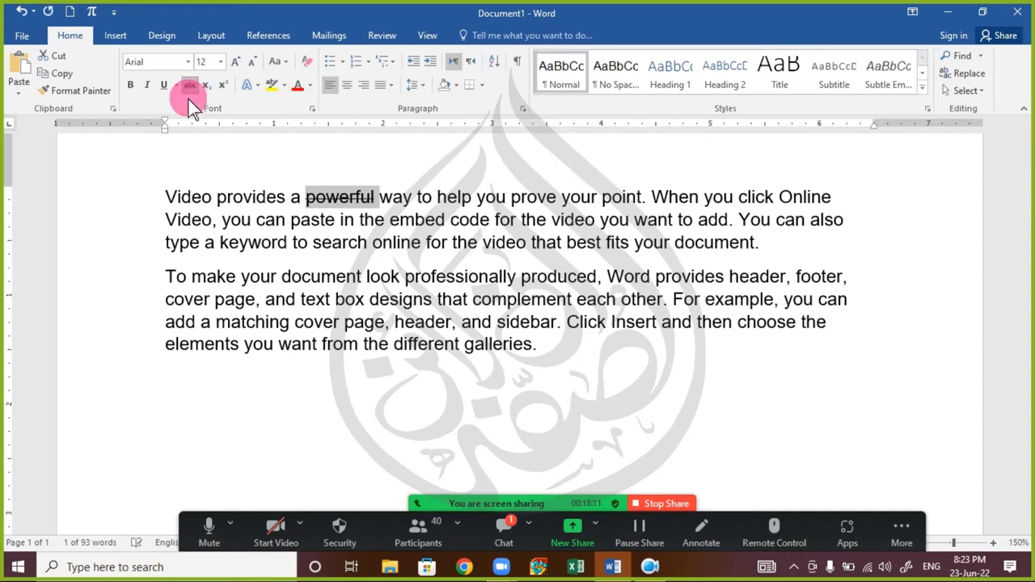
left_click(370, 316)
- In the Font dialog for 'powerful', try Double strikethrough, settle on single Strikethrough, and apply
double_click(337, 201)
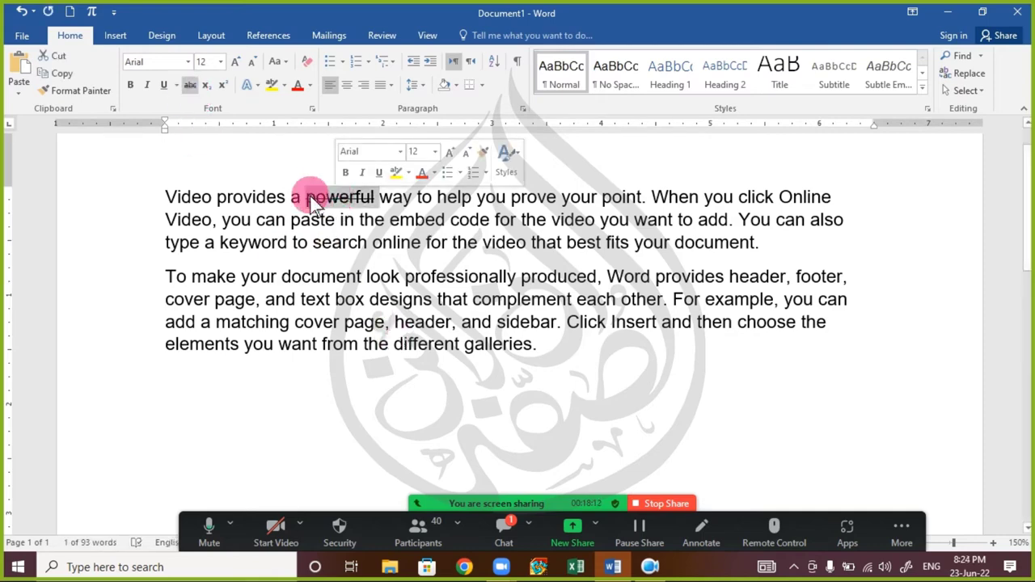
key("ctrl+d")
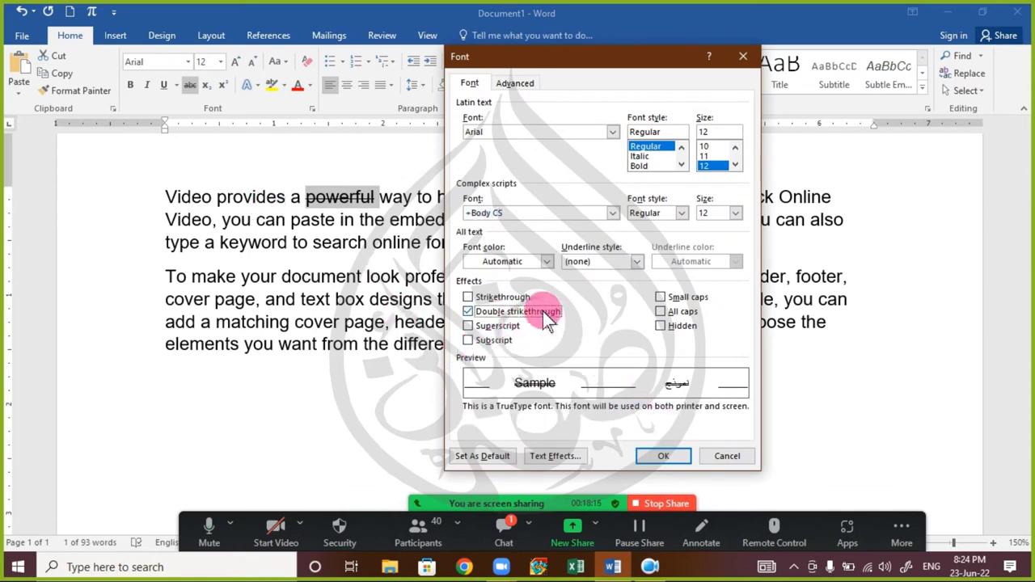
left_click(487, 310)
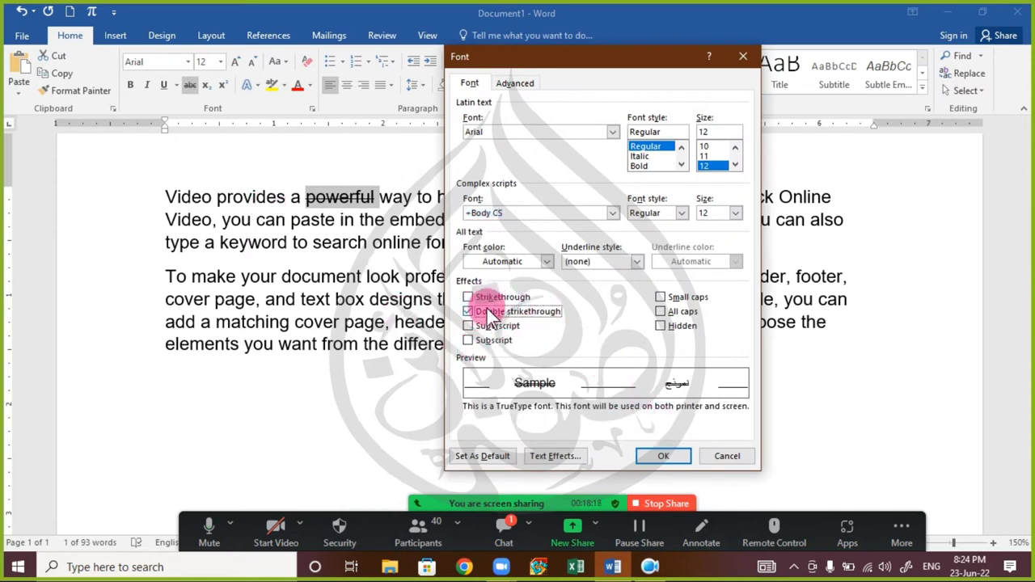
left_click(499, 299)
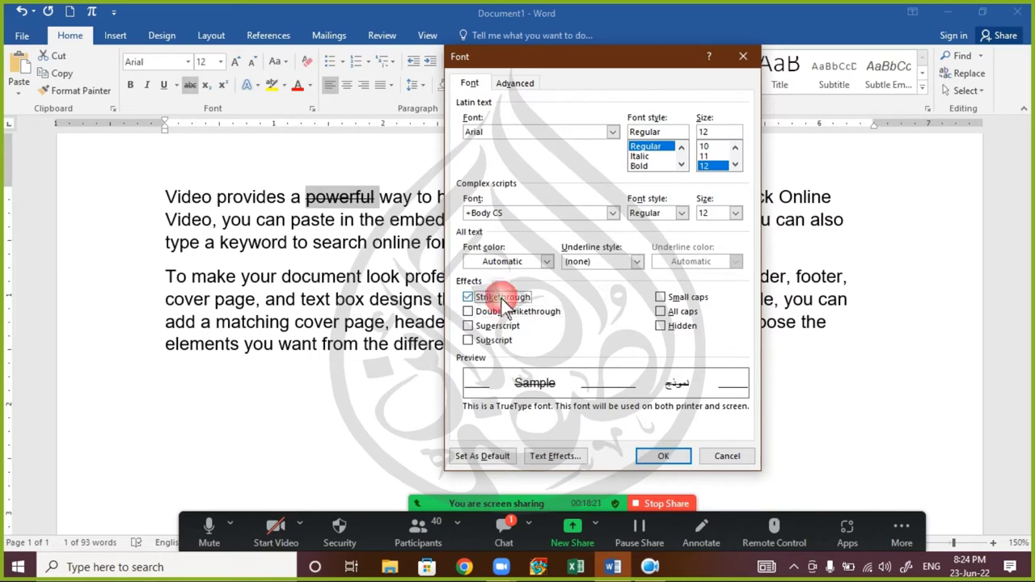
left_click(503, 312)
left_click(654, 455)
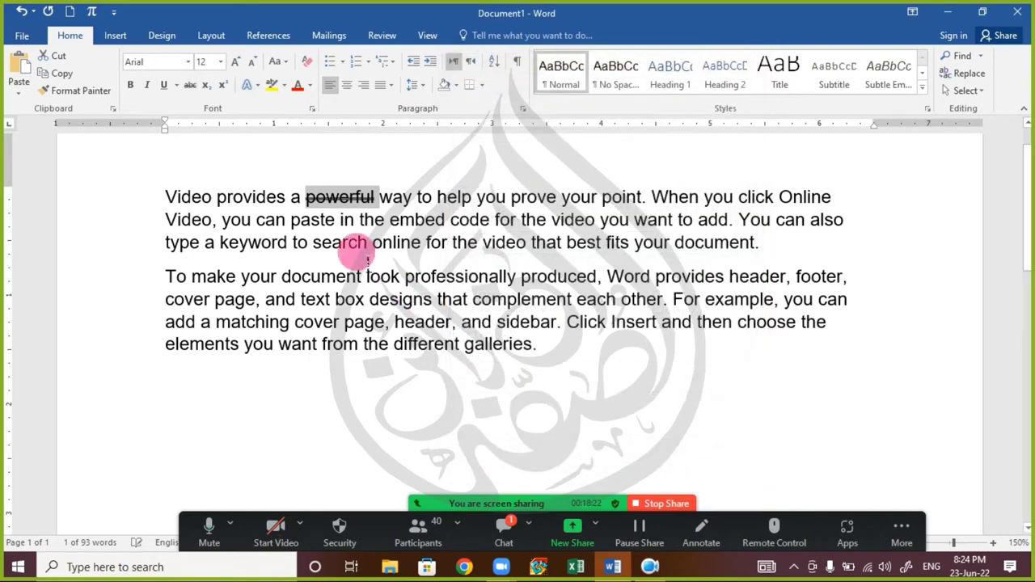
left_click(358, 242)
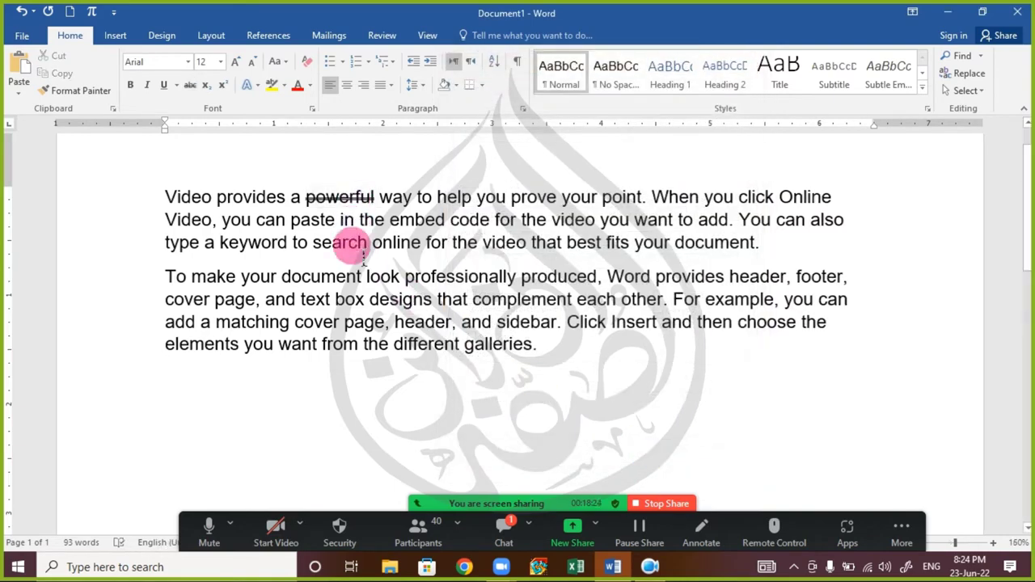
- Select the struck-through word 'powerful' and scroll to show both sample paragraphs fully
scroll(359, 247, "up", 12, "ctrl")
scroll(364, 257, "up", 1, "ctrl")
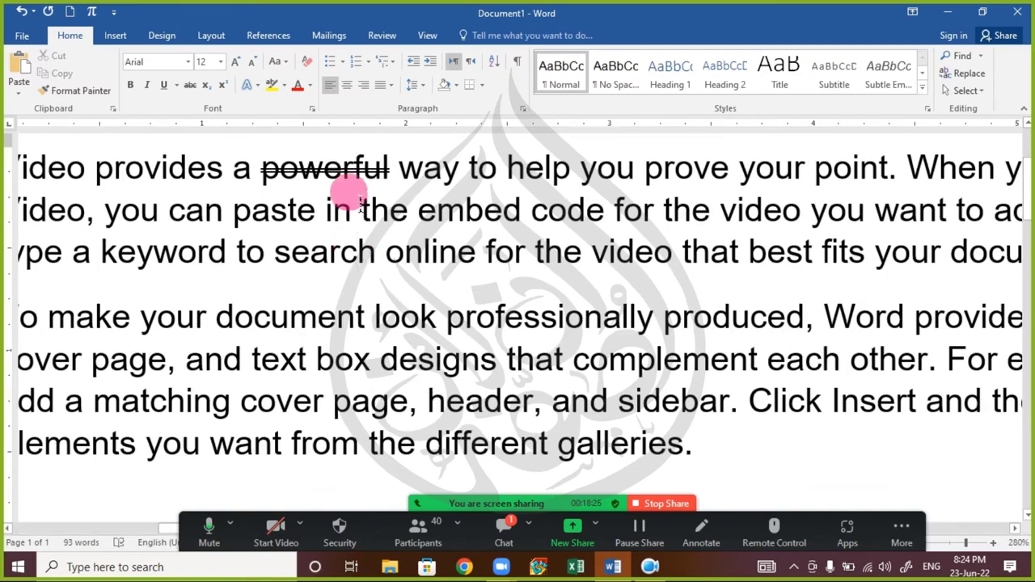
scroll(359, 203, "up", 1)
double_click(312, 304)
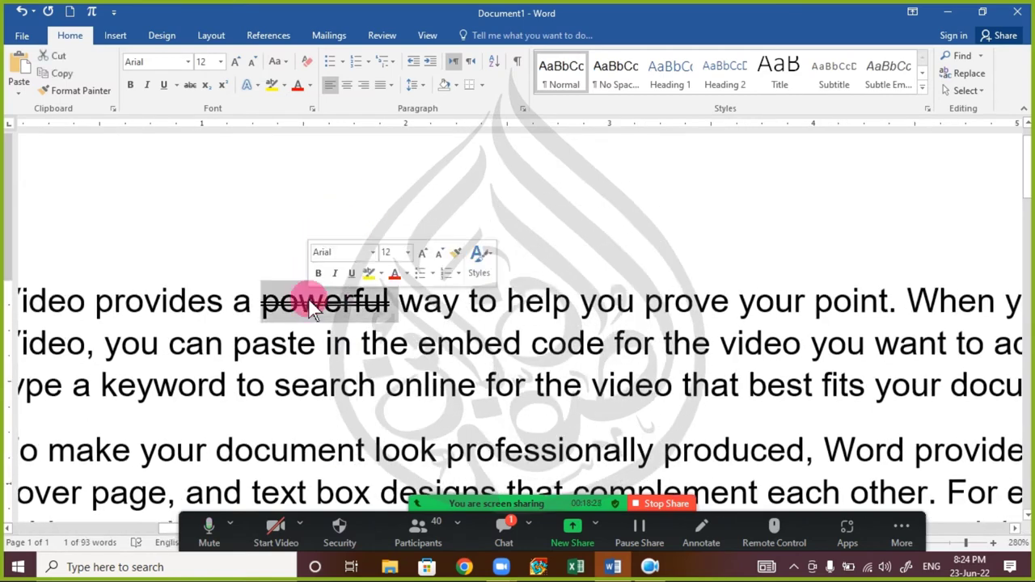
scroll(297, 300, "down", 8, "ctrl")
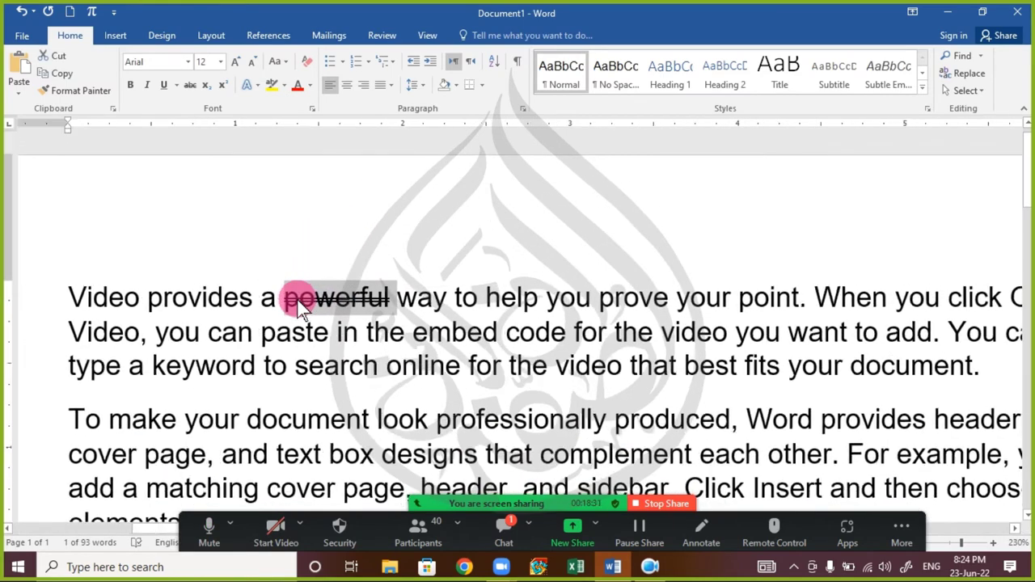
scroll(300, 301, "down", 1, "ctrl")
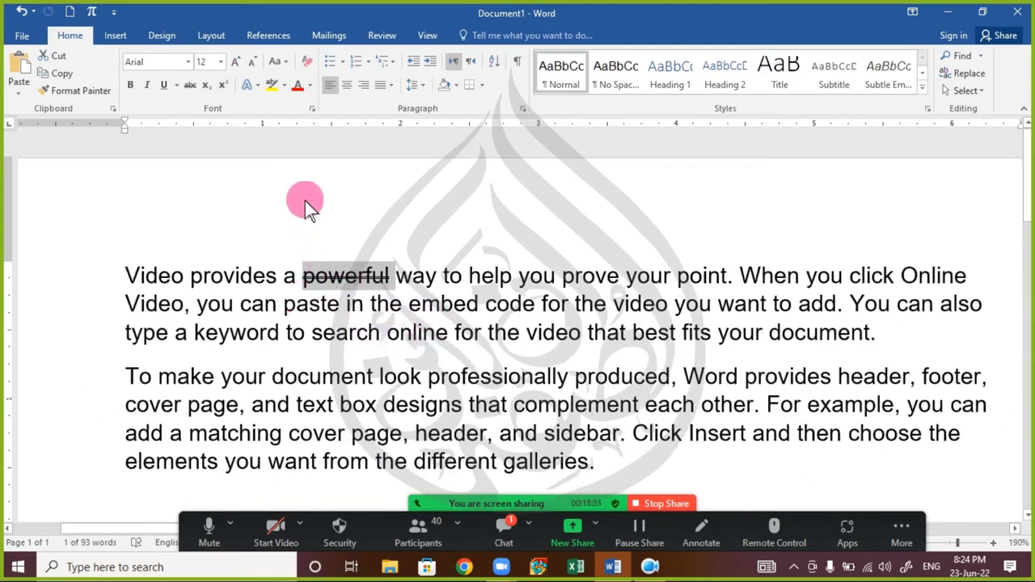
- Clear the Strikethrough effect on 'powerful' in the Font dialog, then click back into the text
left_click(308, 111)
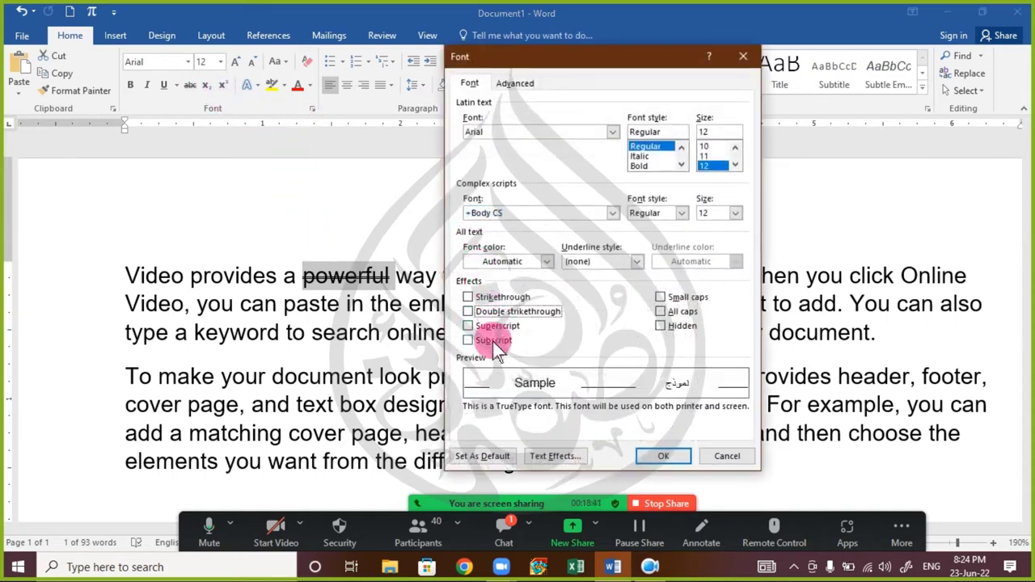
left_click(706, 457)
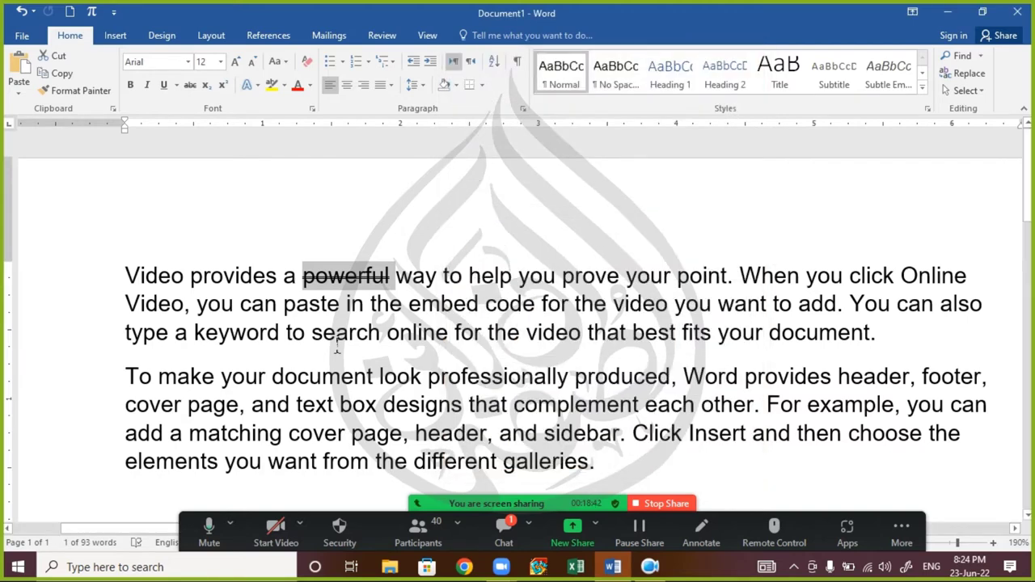
right_click(337, 274)
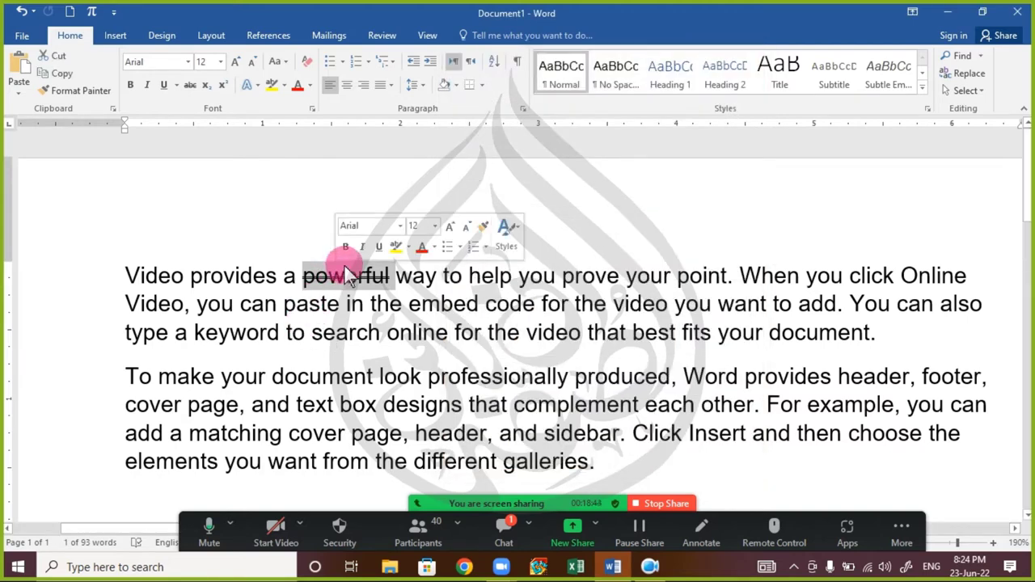
key("ctrl+d")
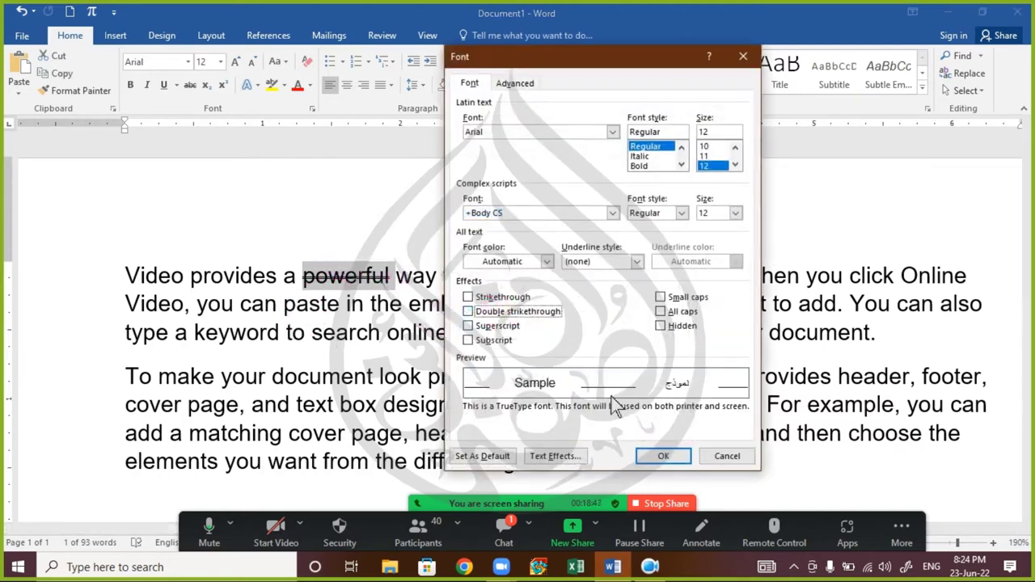
left_click(663, 455)
left_click(518, 360)
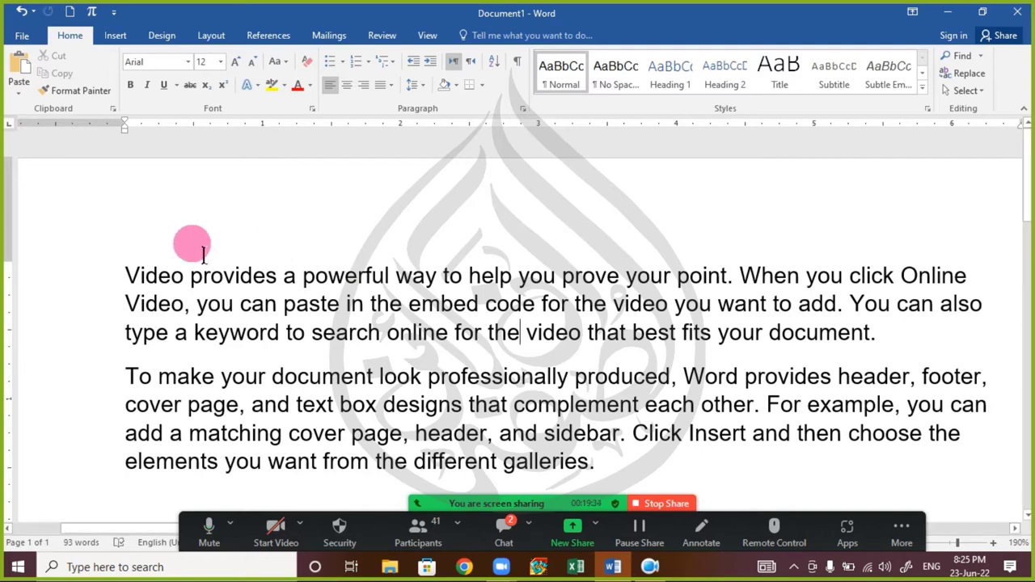
- Replace both sample paragraphs with the text X2
left_click_drag(126, 269, 913, 489)
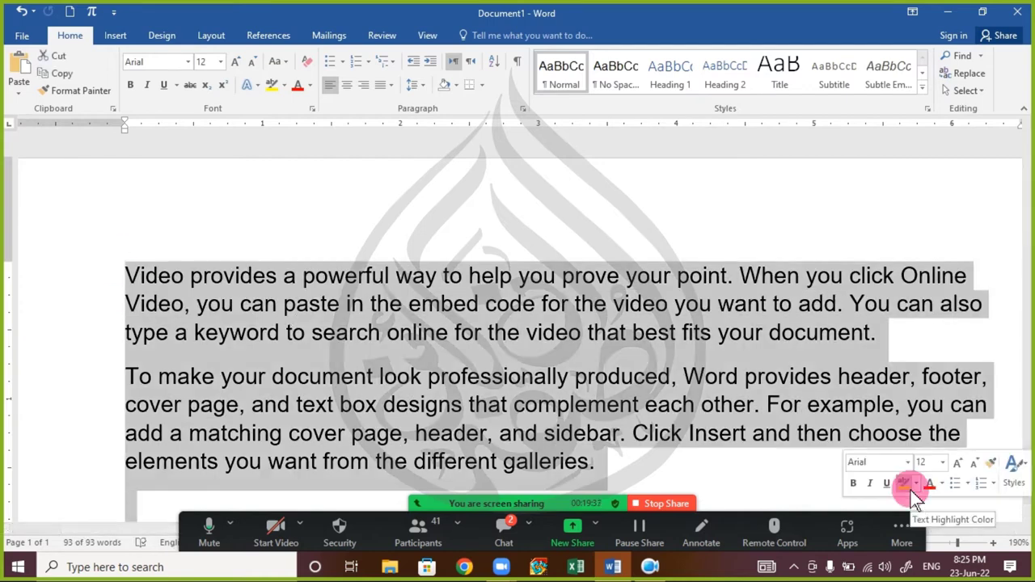
key("Delete")
type("X")
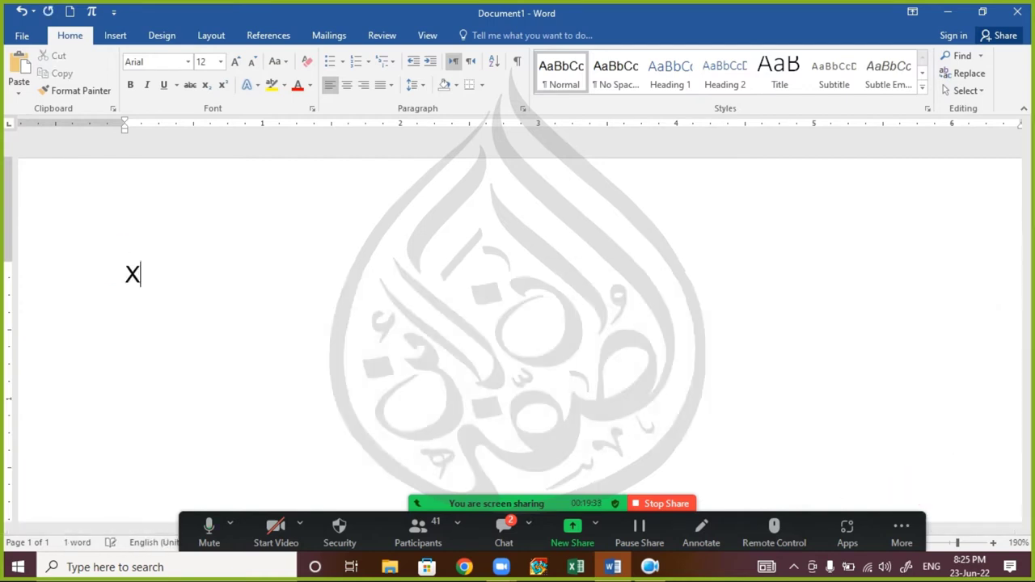
type("2")
- Make the 2 in X2 superscript and view the result
key("shift+Left")
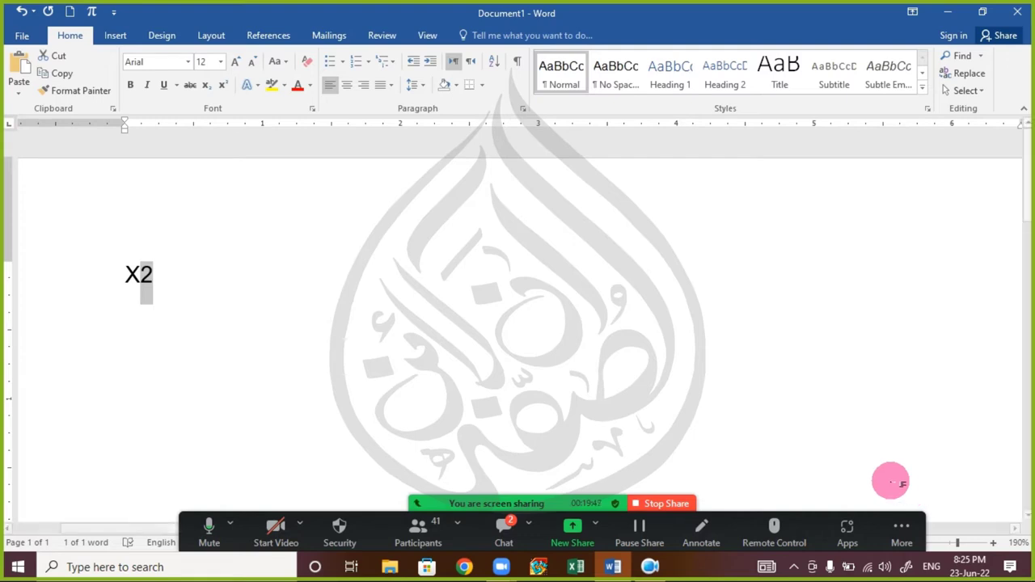
left_click(223, 85)
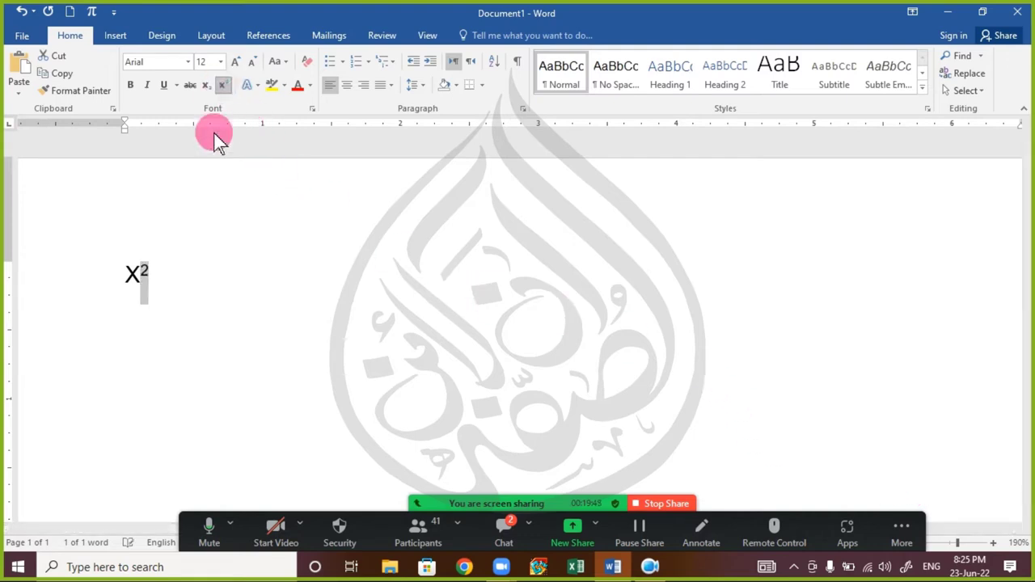
left_click(198, 303)
left_click_drag(196, 305, 104, 270)
left_click(167, 277)
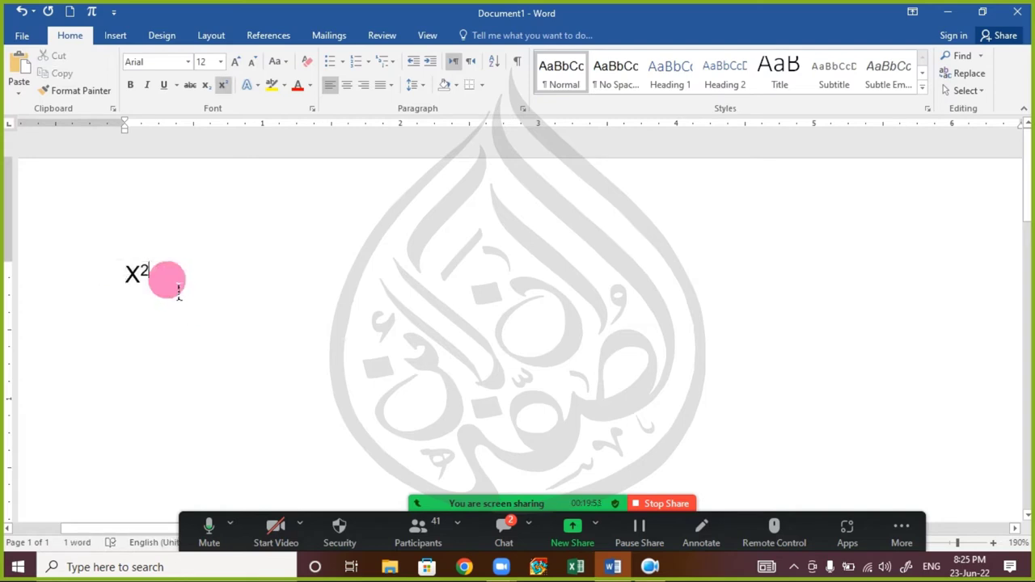
key("shift+Left")
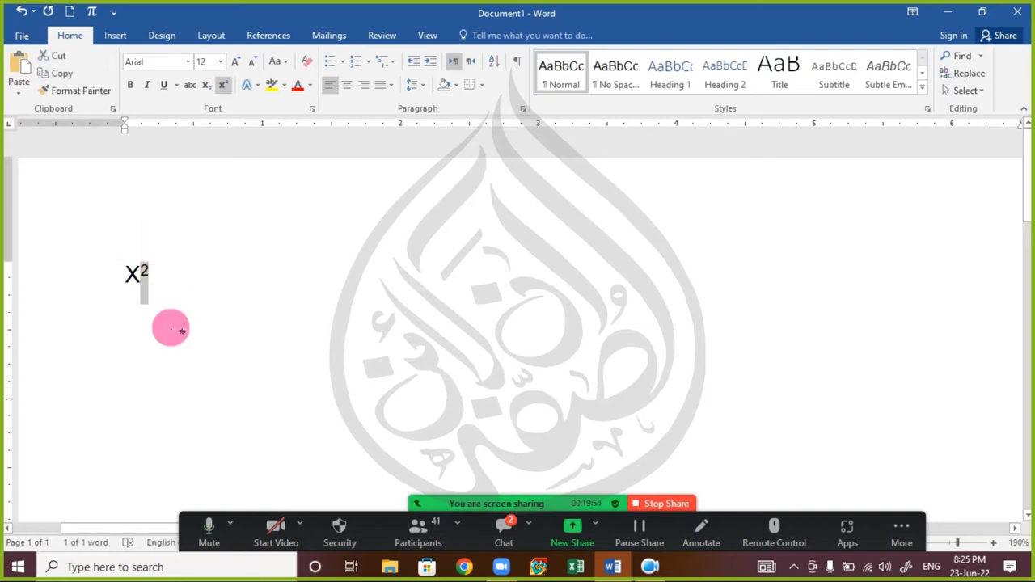
- Switch the 2 to subscript, then back to plain X2, and open the meeting chat
left_click(205, 88)
left_click(153, 312)
left_click(159, 287)
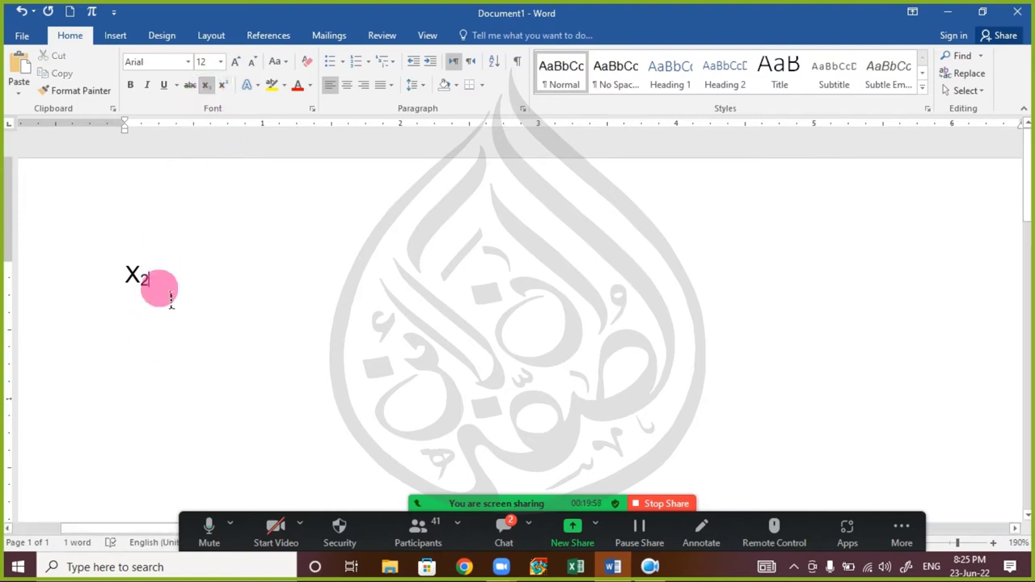
double_click(143, 283)
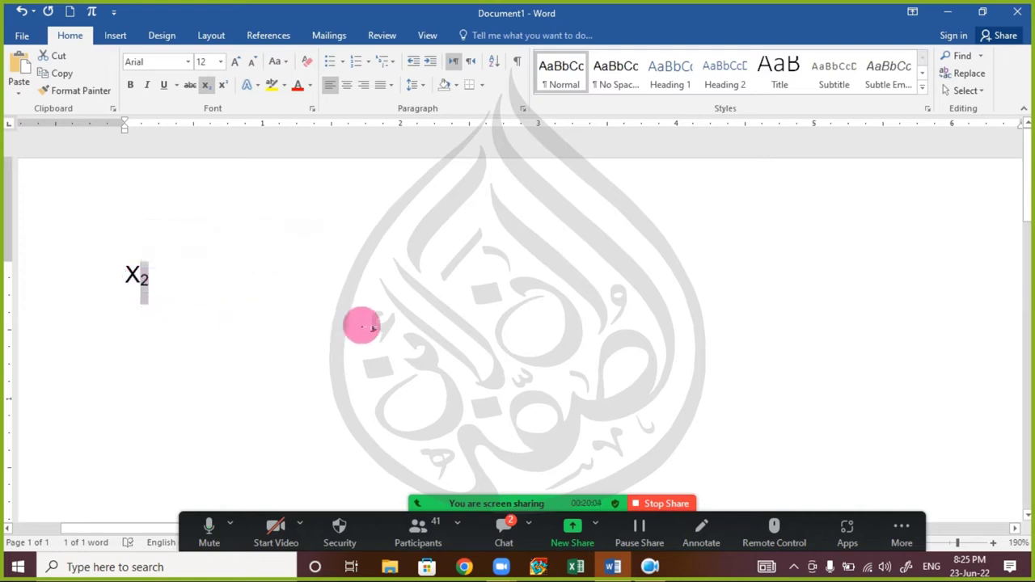
left_click(224, 84)
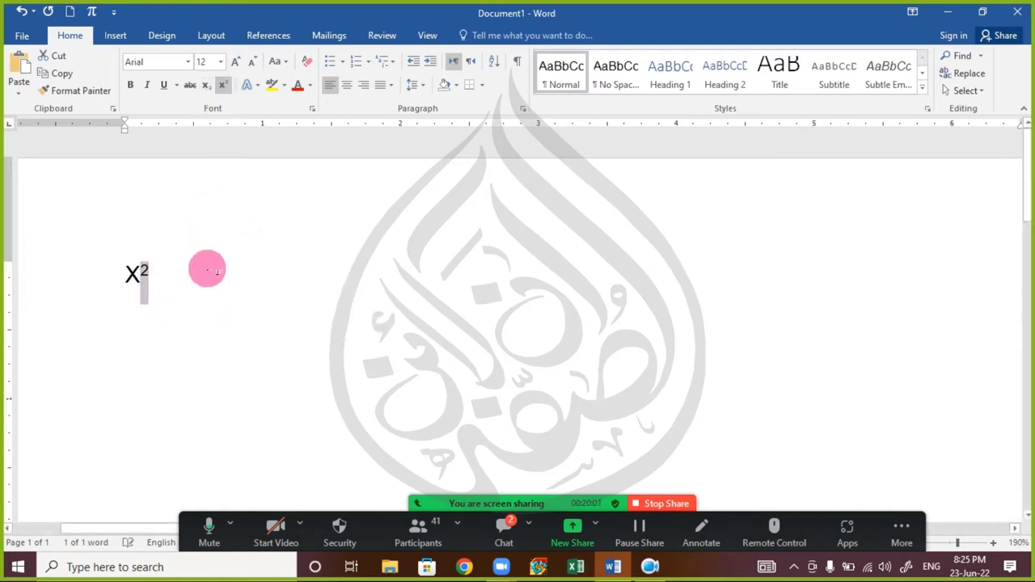
left_click(224, 85)
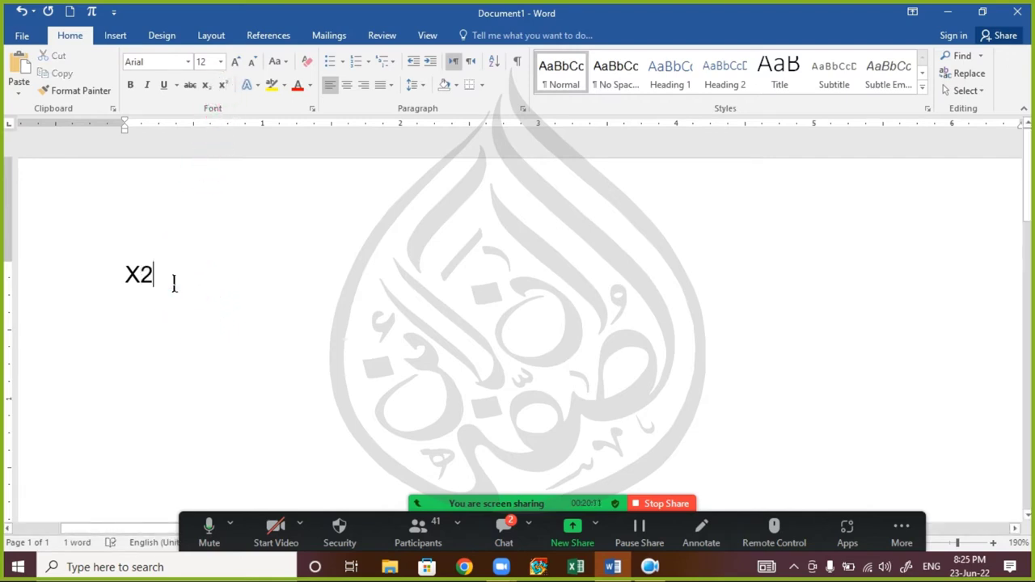
left_click_drag(173, 282, 127, 283)
left_click(504, 527)
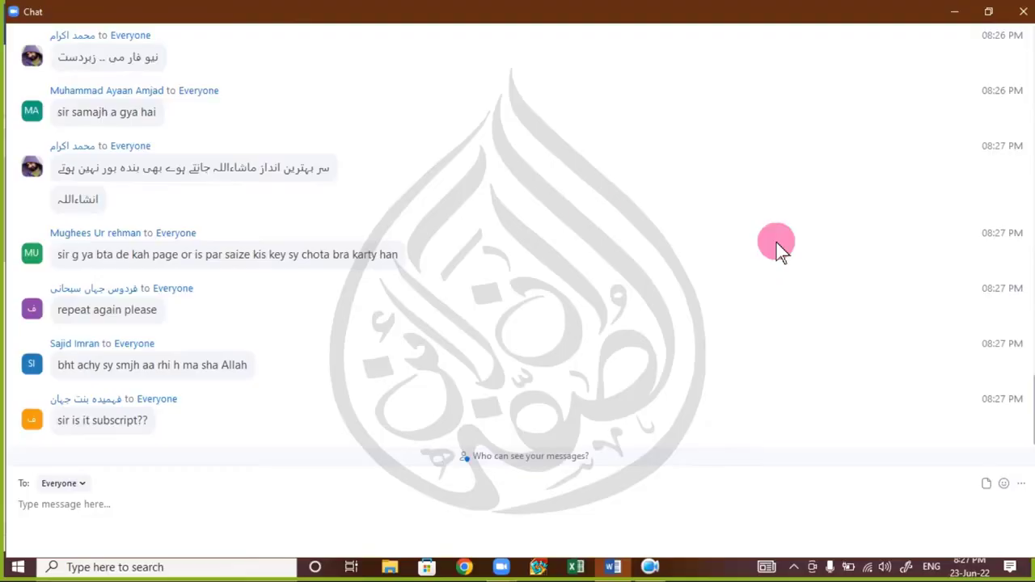
scroll(272, 203, "up", 3)
scroll(272, 203, "down", 3)
scroll(288, 189, "up", 2)
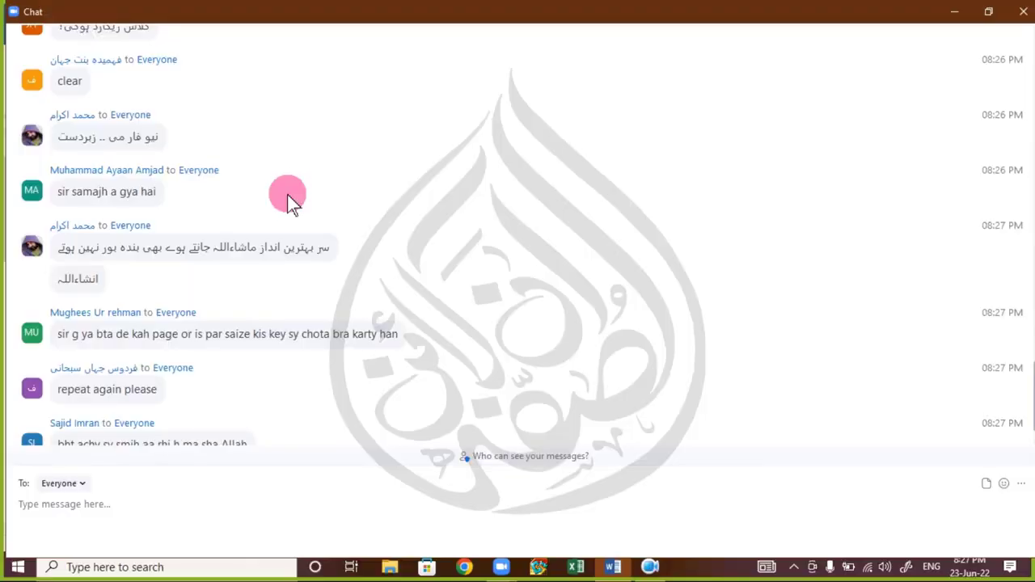
scroll(291, 198, "down", 2)
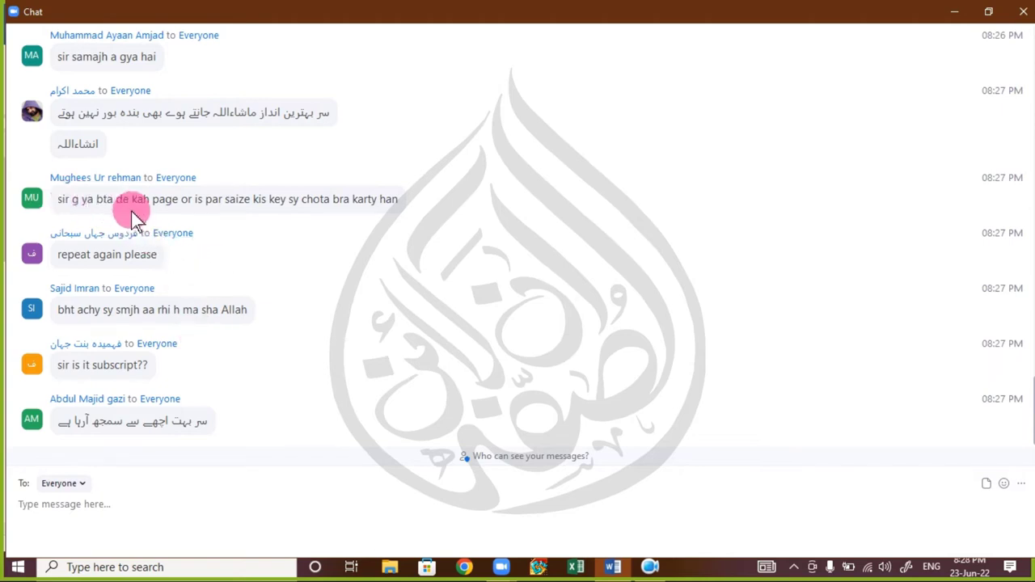
- Close the meeting chat, select X2, and bring up the participant list
left_click(1022, 9)
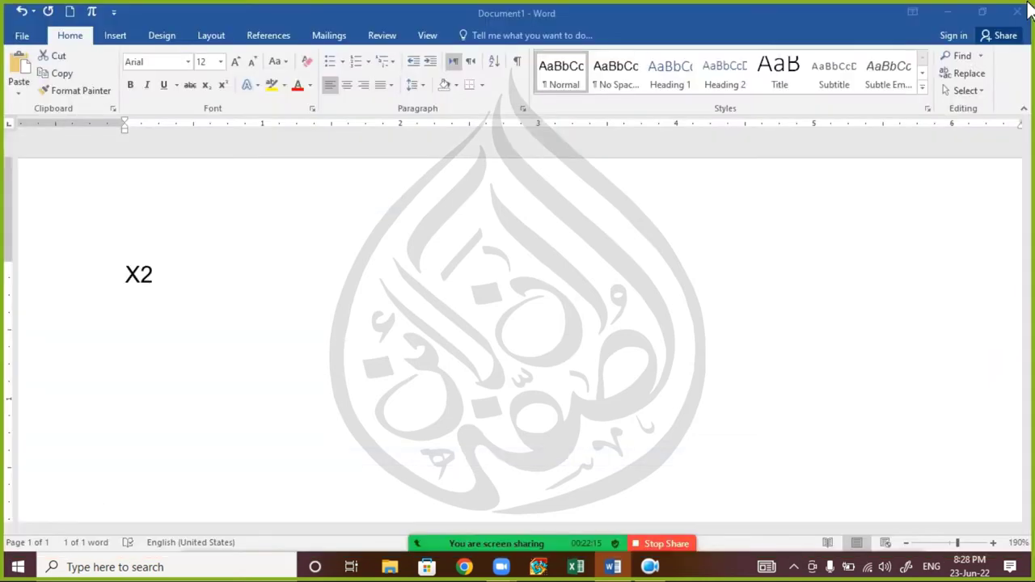
triple_click(182, 284)
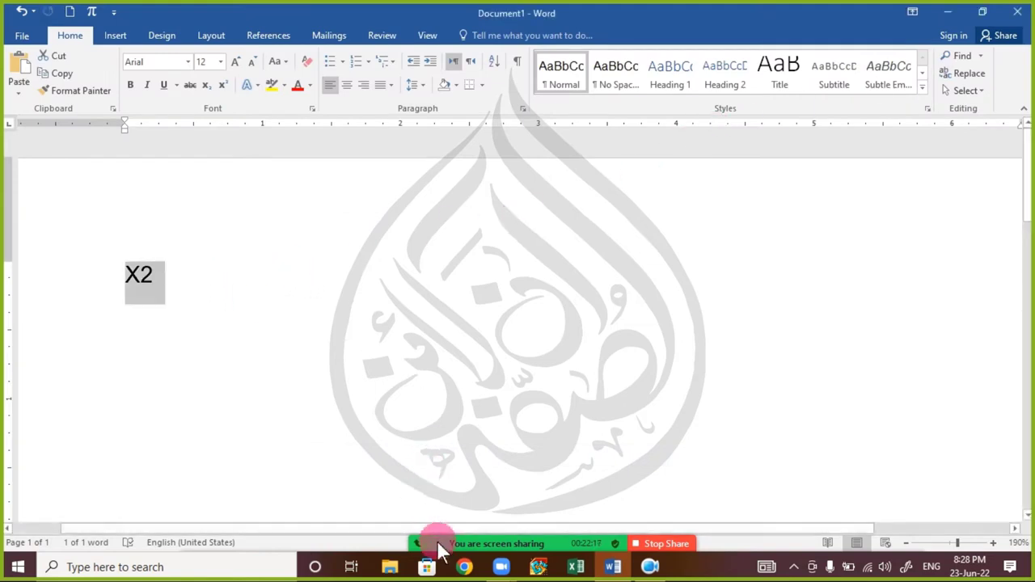
mouse_move(476, 549)
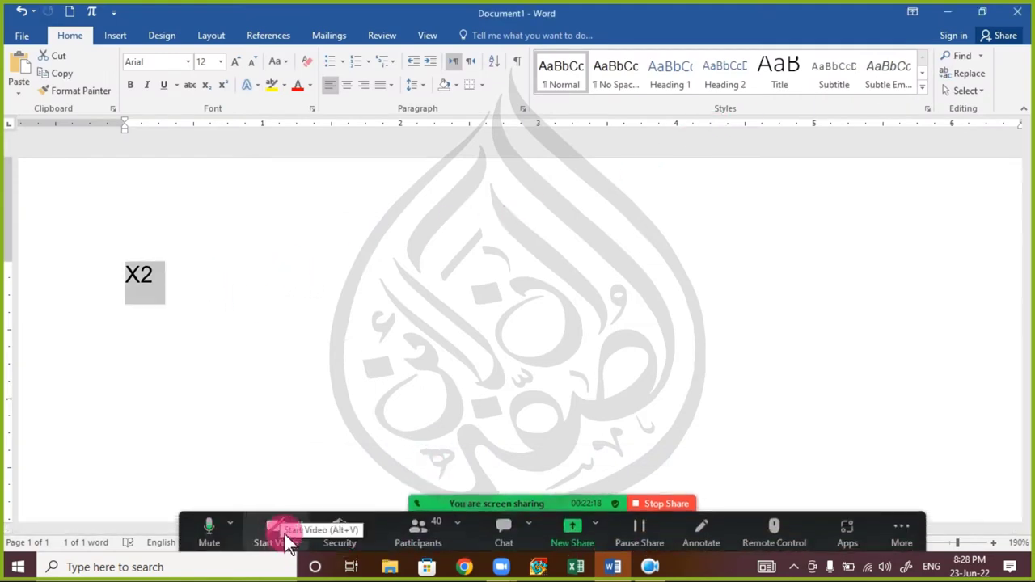
left_click(421, 529)
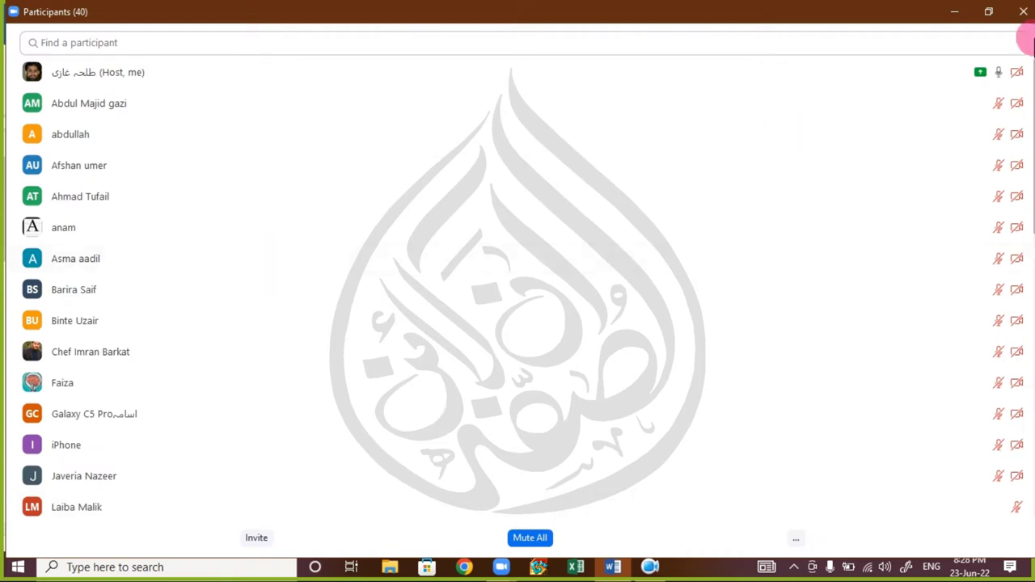
- Search for the participant by name, ask them to unmute, and close the list
left_click(508, 40)
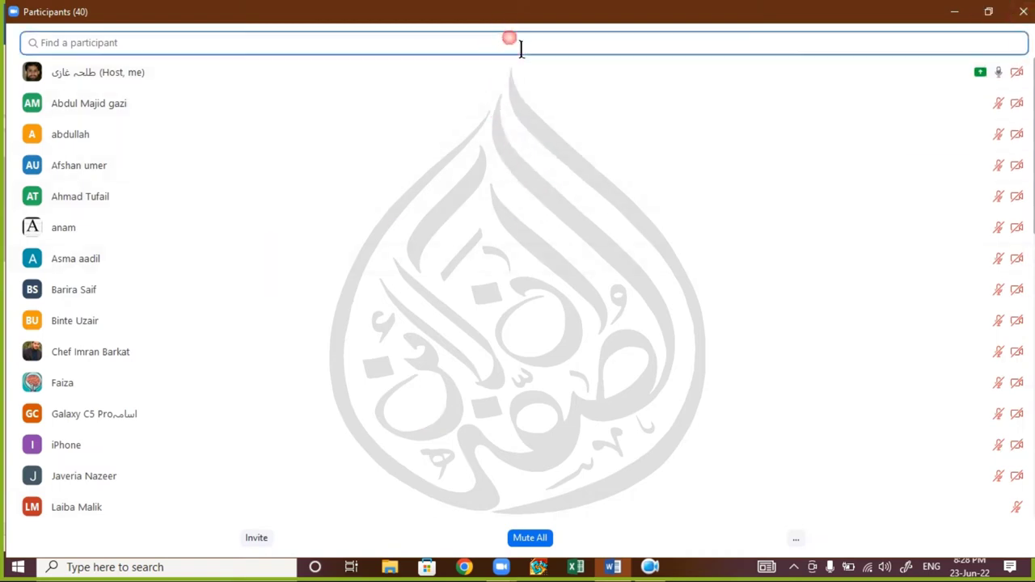
type("MUGH")
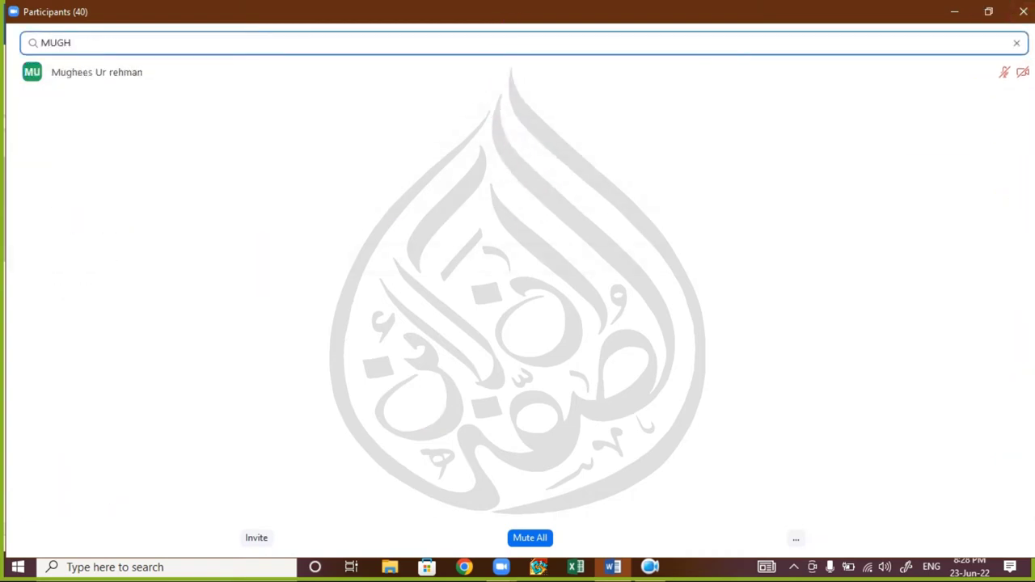
mouse_move(1003, 74)
left_click(952, 73)
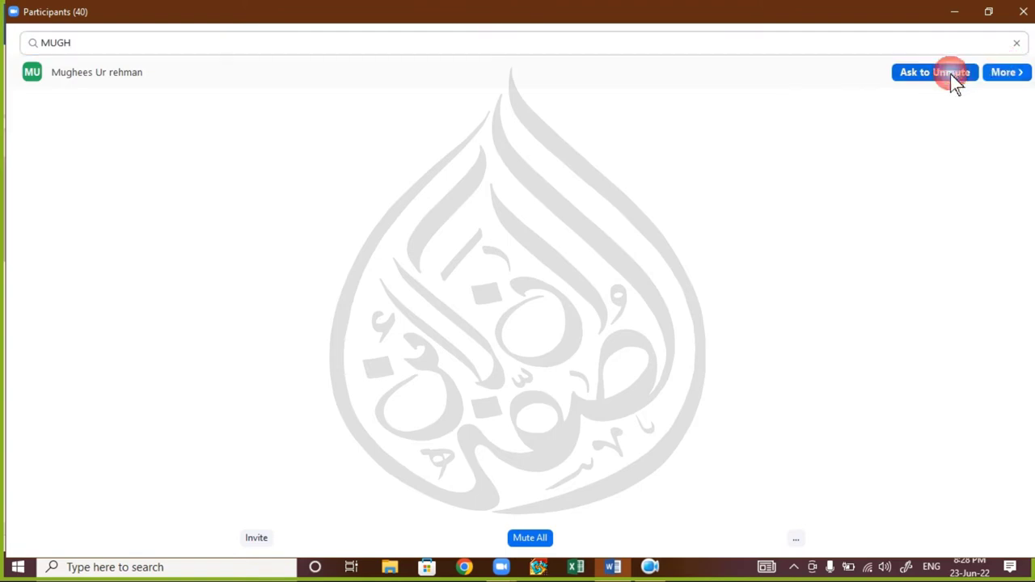
left_click(1022, 11)
left_click(535, 259)
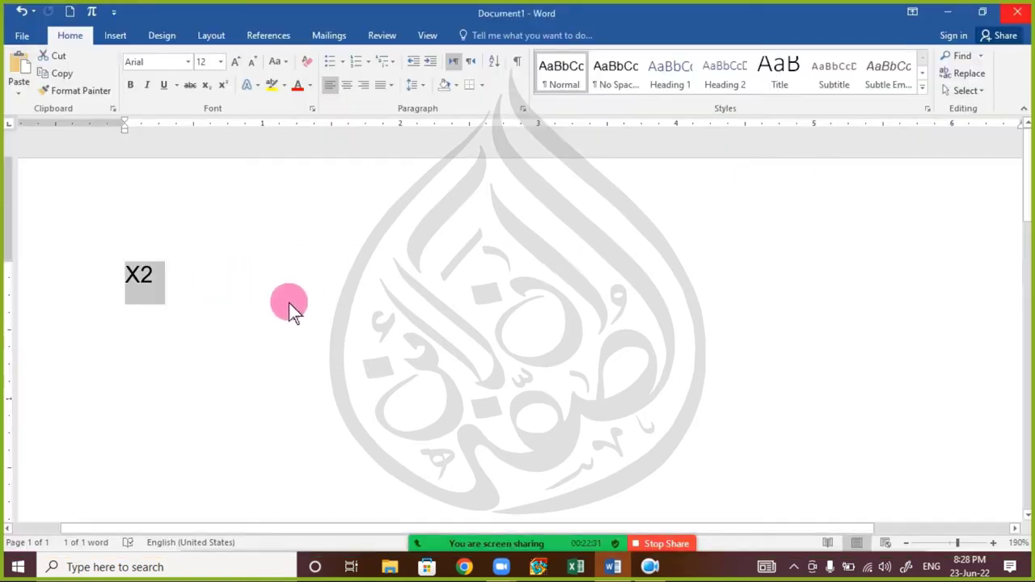
- Zoom the Word page out and reopen the Zoom meeting chat to read messages
scroll(289, 303, "down", 4)
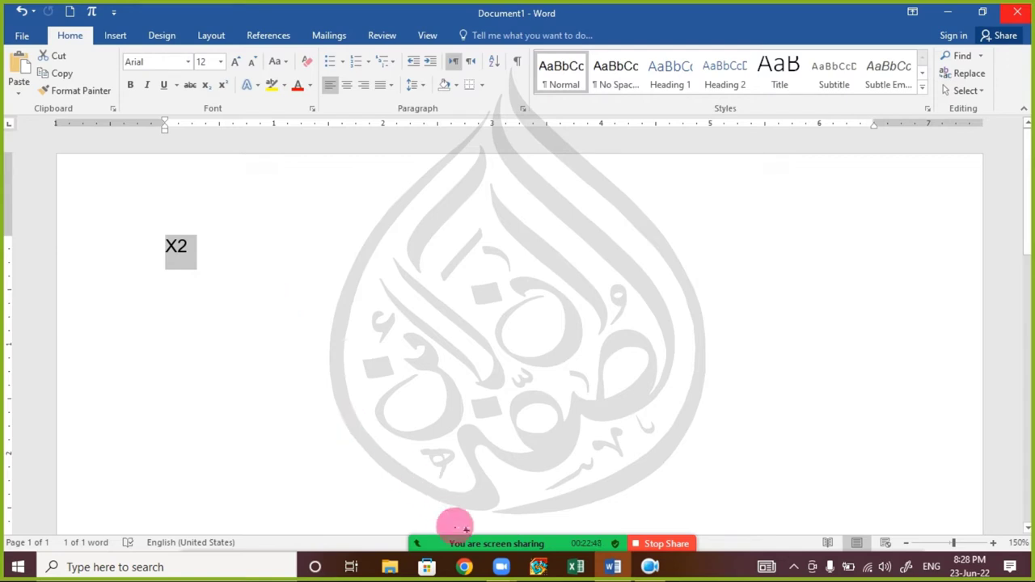
mouse_move(461, 543)
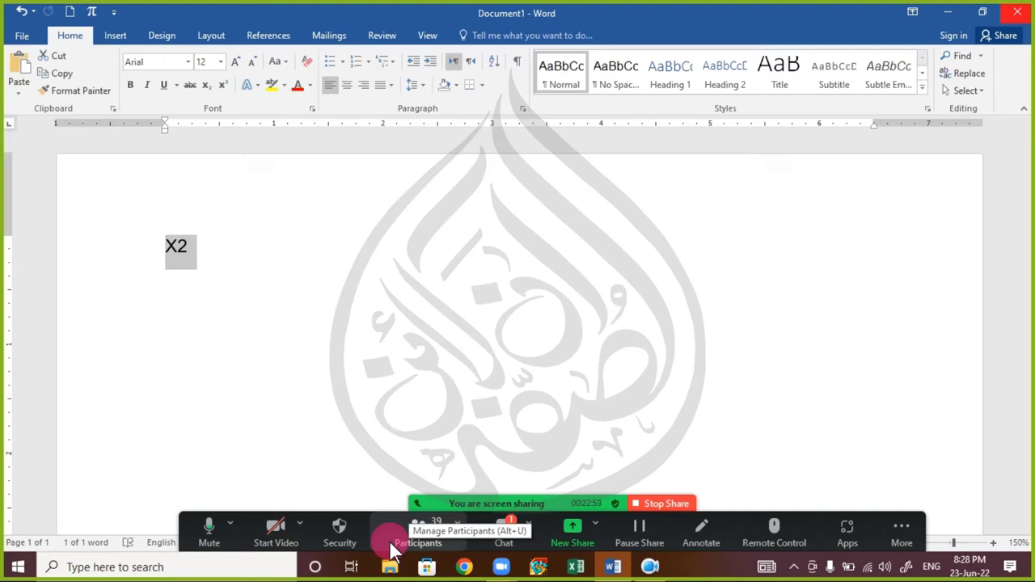
left_click(504, 530)
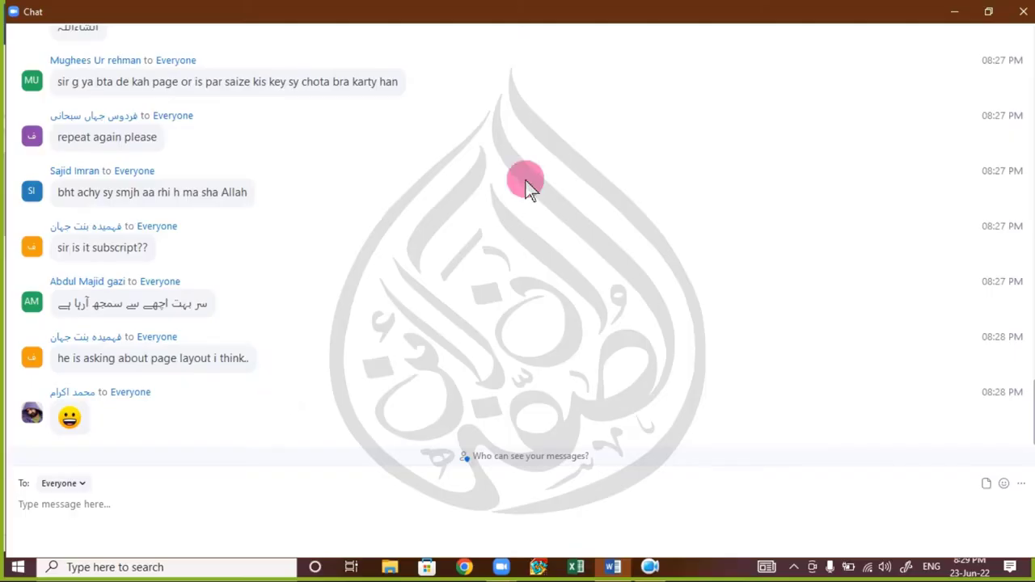
left_click(1023, 11)
left_click_drag(296, 278, 242, 247)
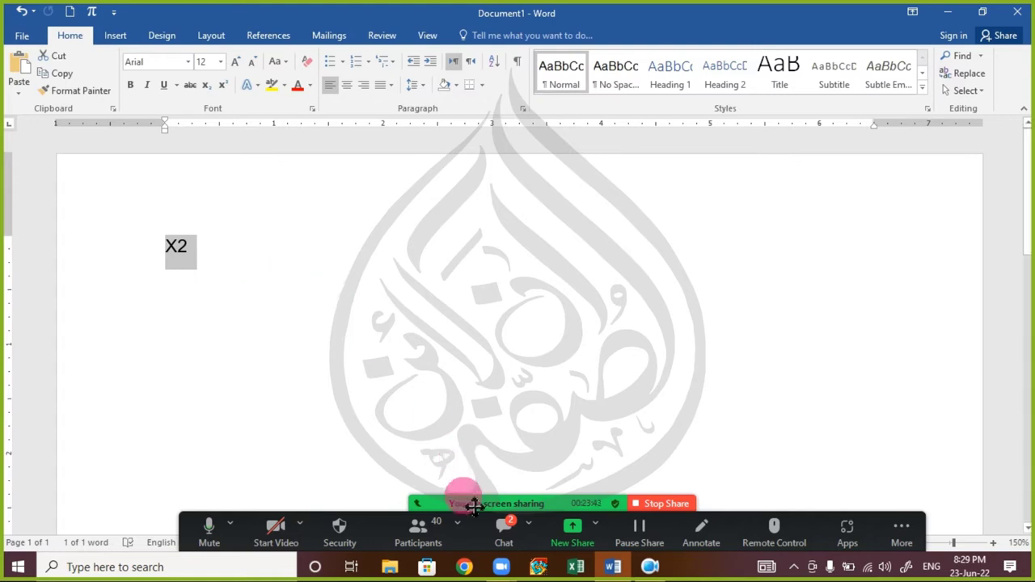
left_click(495, 525)
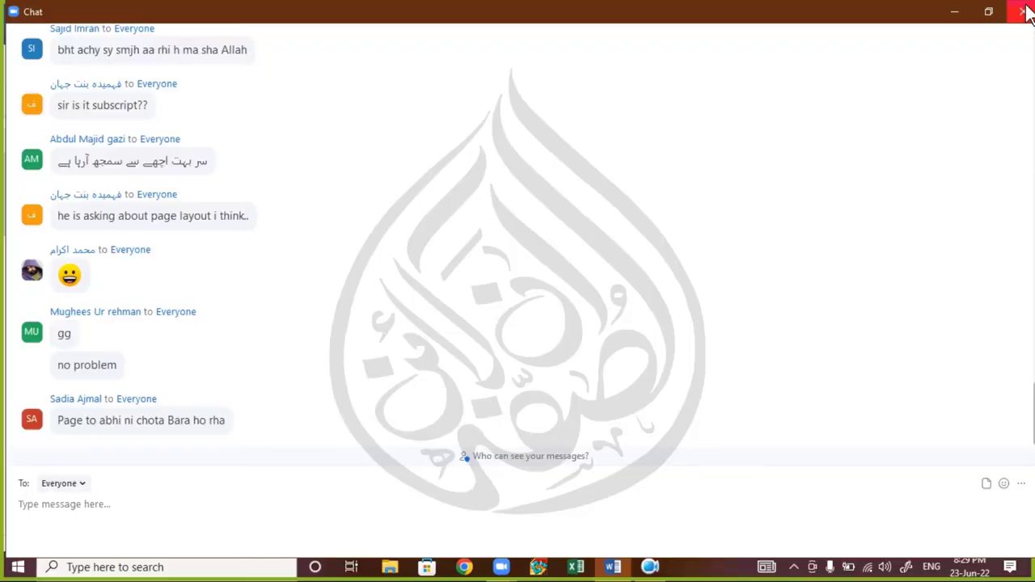
left_click(1025, 13)
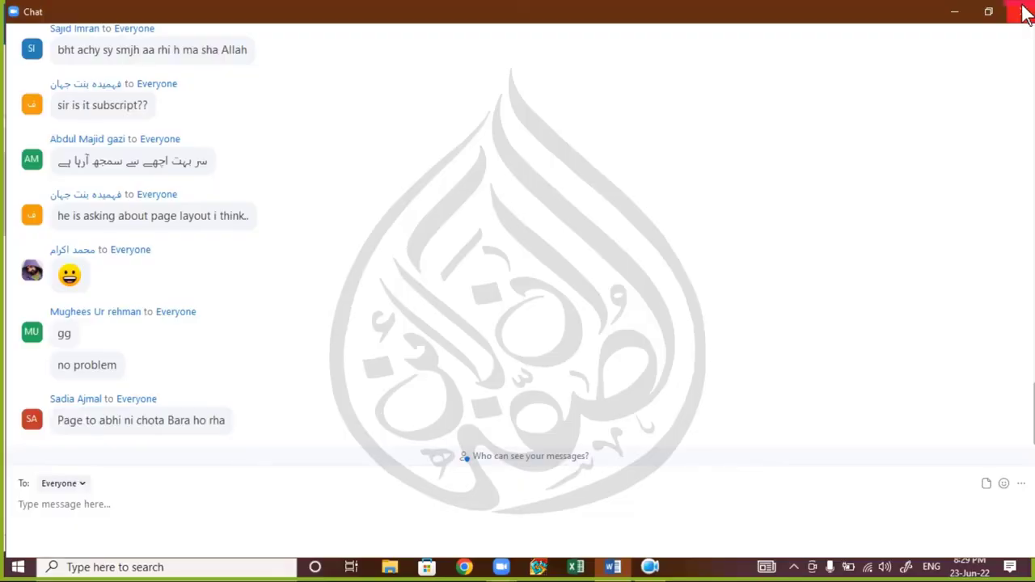
left_click(754, 220)
- Close the chat, select X2, and dismiss the meeting time-limit warning
left_click(1023, 11)
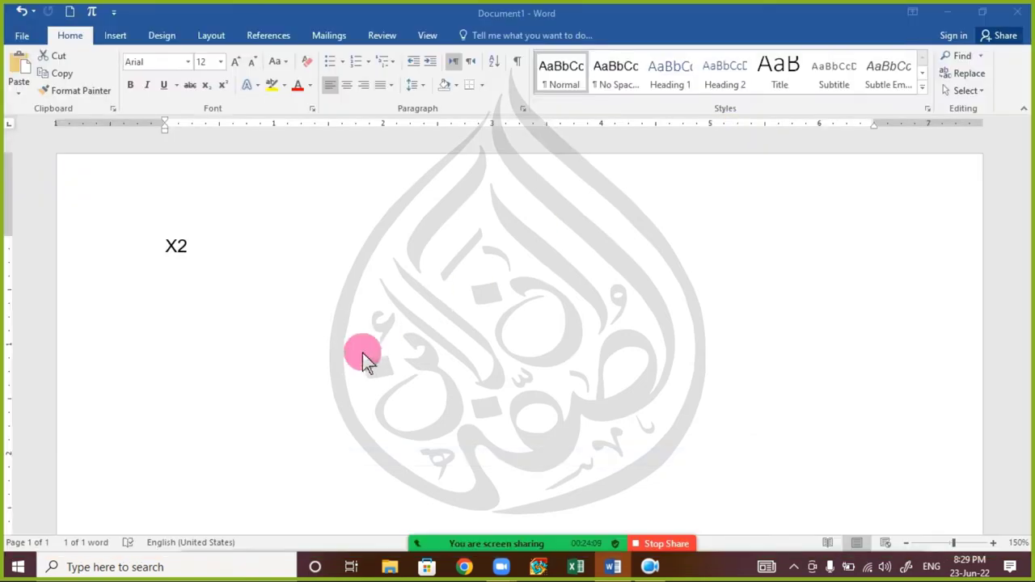
key("ctrl+a")
scroll(323, 327, "up", 19)
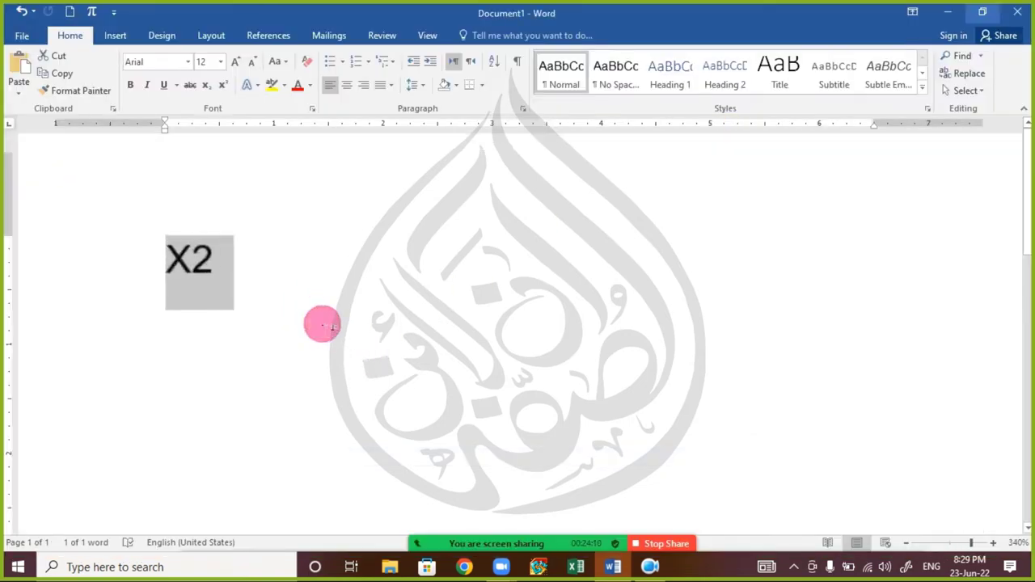
scroll(324, 326, "down", 20)
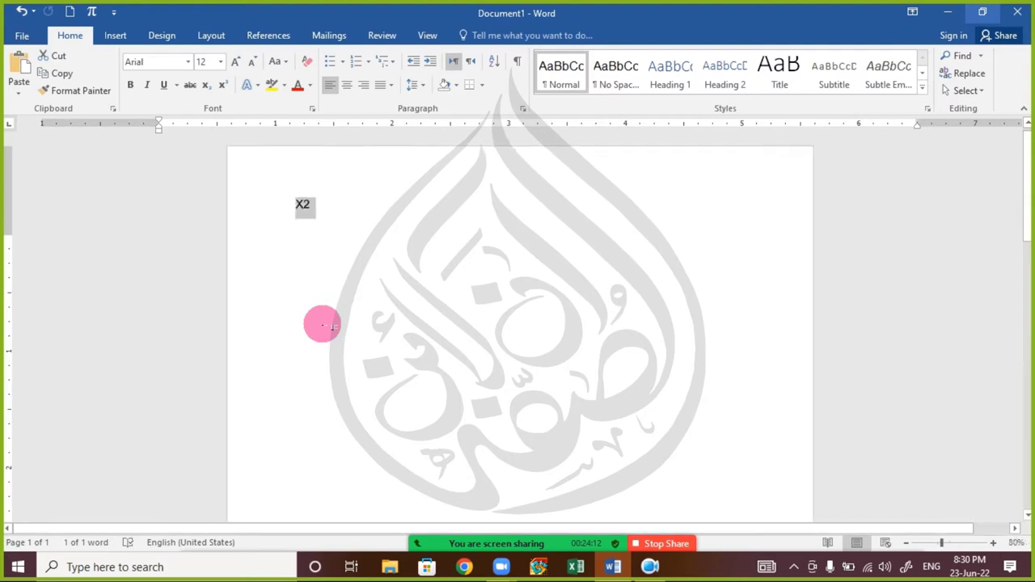
scroll(323, 326, "up", 7)
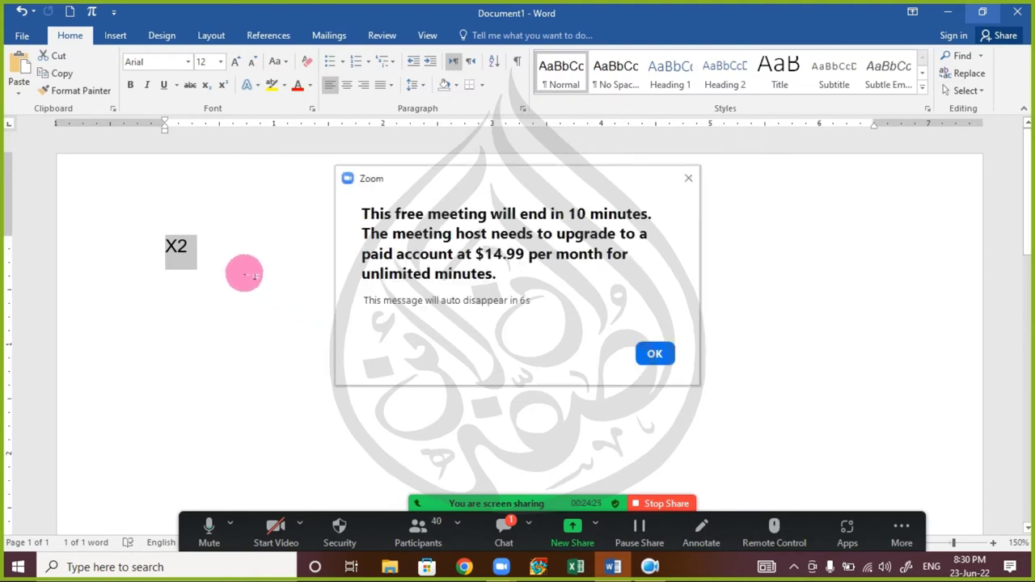
left_click(689, 179)
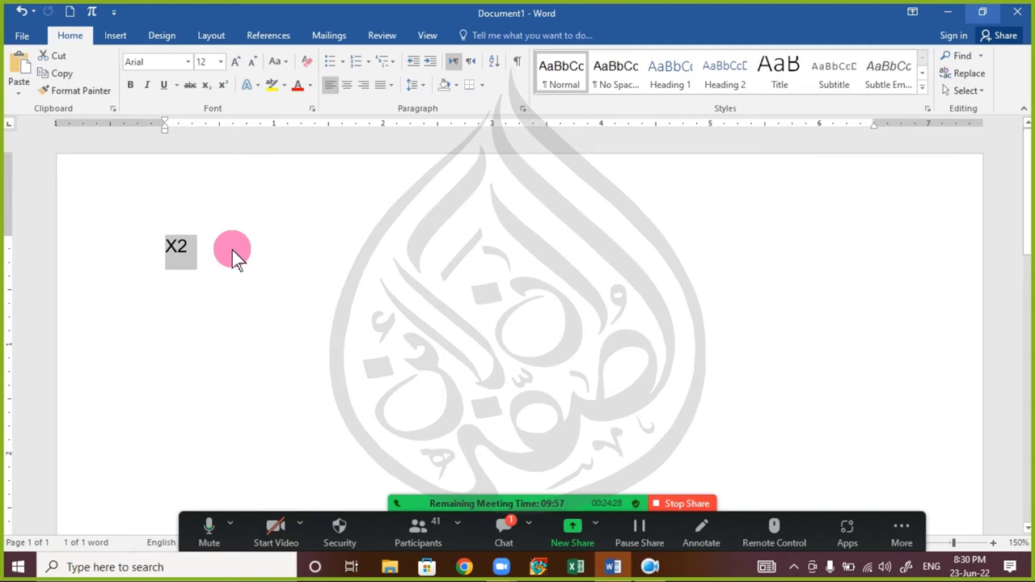
- Grow X2 to 24 pt, then step it up through 28, 36 and 48 to 72 pt
key("ctrl+]")
key("ctrl+]")
key("ctrl+]")
key("ctrl+]")
key("ctrl+]")
key("ctrl+]")
key("ctrl+]")
key("ctrl+]")
key("ctrl+]")
key("ctrl+]")
key("ctrl+]")
key("ctrl+]")
key("ctrl+]")
key("ctrl+]")
key("ctrl+]")
key("ctrl+]")
key("ctrl+]")
key("ctrl+]")
key("ctrl+]")
key("ctrl+]")
key("ctrl+]")
key("ctrl+]")
key("ctrl+]")
key("ctrl+]")
key("ctrl+]")
key("ctrl+]")
key("ctrl+]")
key("ctrl+]")
key("ctrl+]")
key("ctrl+]")
key("ctrl+]")
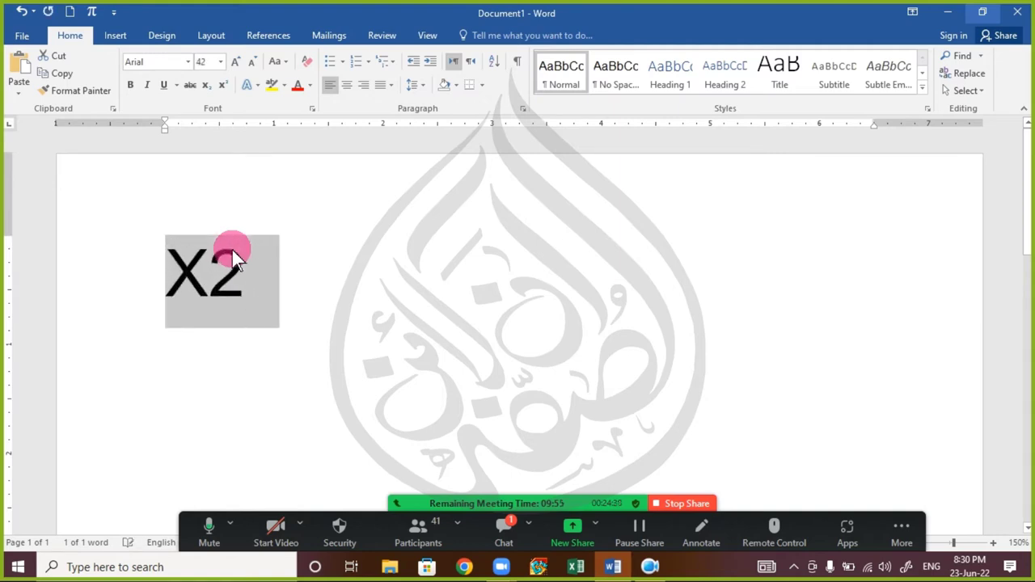
key("ctrl+[")
key("ctrl+[")
key("ctrl+[")
key("ctrl+[")
key("ctrl+[")
key("ctrl+[")
key("ctrl+[")
key("ctrl+[")
key("ctrl+[")
key("ctrl+[")
key("ctrl+[")
key("ctrl+[")
key("ctrl+[")
key("ctrl+[")
key("ctrl+[")
key("ctrl+[")
key("ctrl+[")
key("ctrl+[")
key("ctrl+[")
key("ctrl+[")
key("ctrl+[")
key("ctrl+[")
key("ctrl+[")
key("ctrl+[")
key("ctrl+[")
key("ctrl+[")
key("ctrl+[")
key("ctrl+[")
key("ctrl+[")
key("ctrl+[")
key("ctrl+[")
key("ctrl+[")
key("ctrl+[")
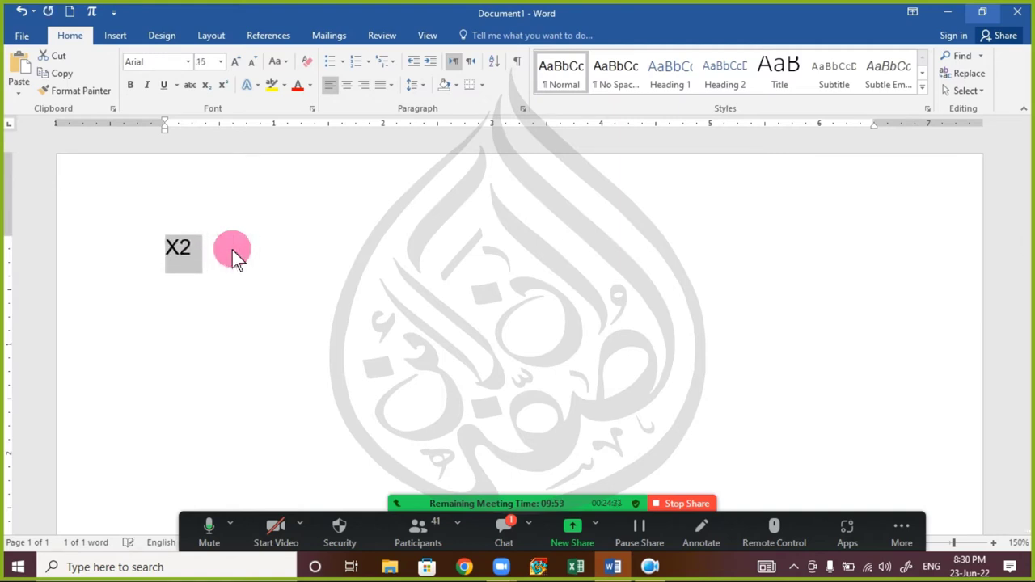
key("ctrl+]")
key("ctrl+]")
key("ctrl+]")
key("ctrl+]")
key("ctrl+]")
key("ctrl+]")
key("ctrl+]")
key("ctrl+]")
key("ctrl+]")
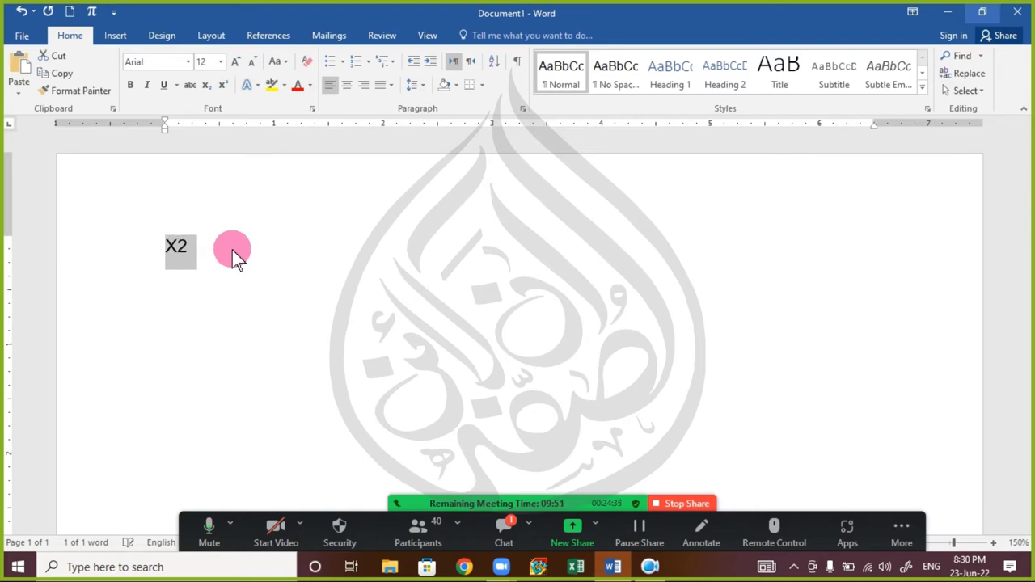
key("ctrl+]")
key("ctrl+]")
key("ctrl+]")
key("ctrl+]")
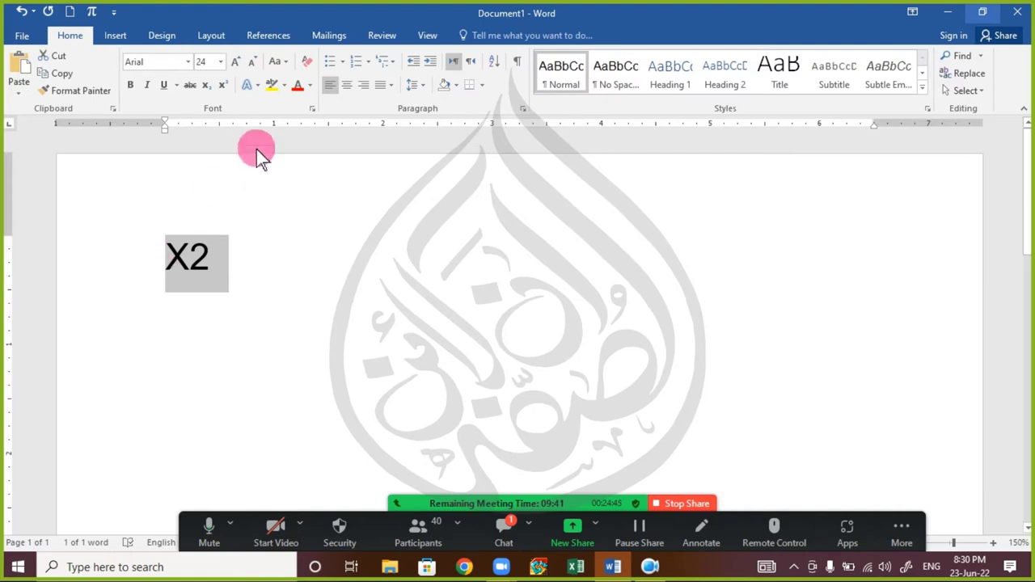
left_click(236, 64)
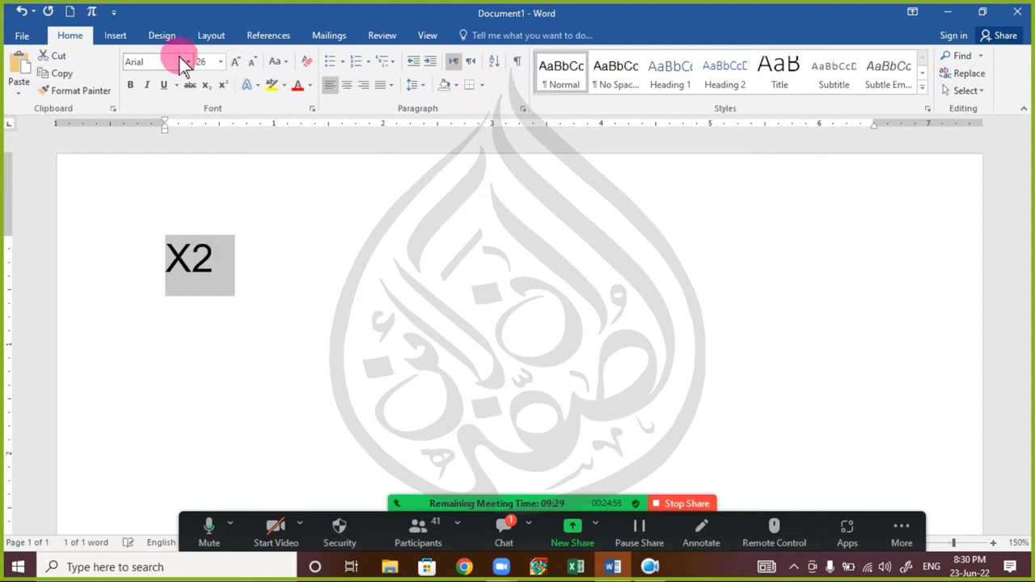
left_click(235, 65)
left_click(235, 65)
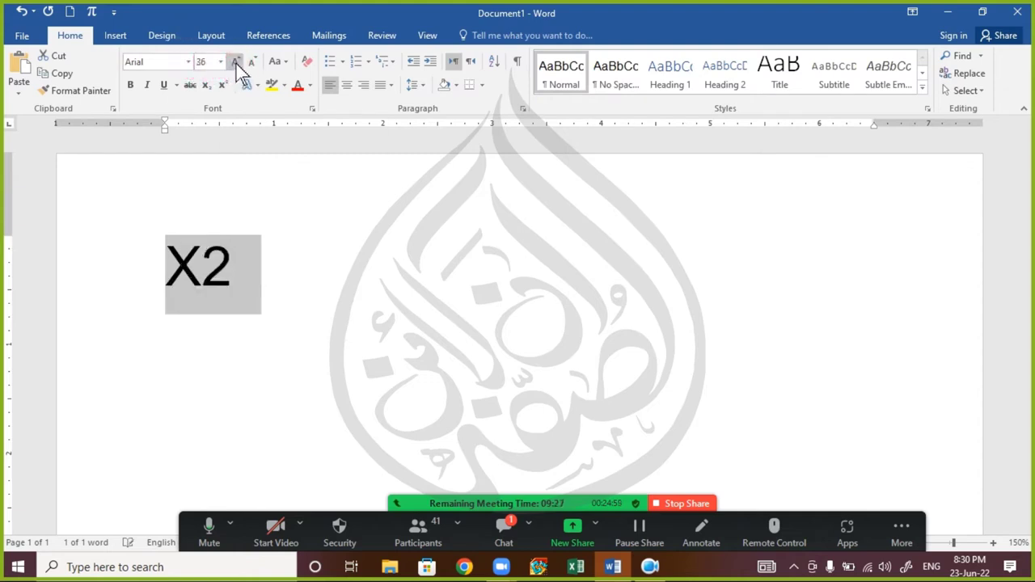
left_click(235, 64)
left_click(236, 65)
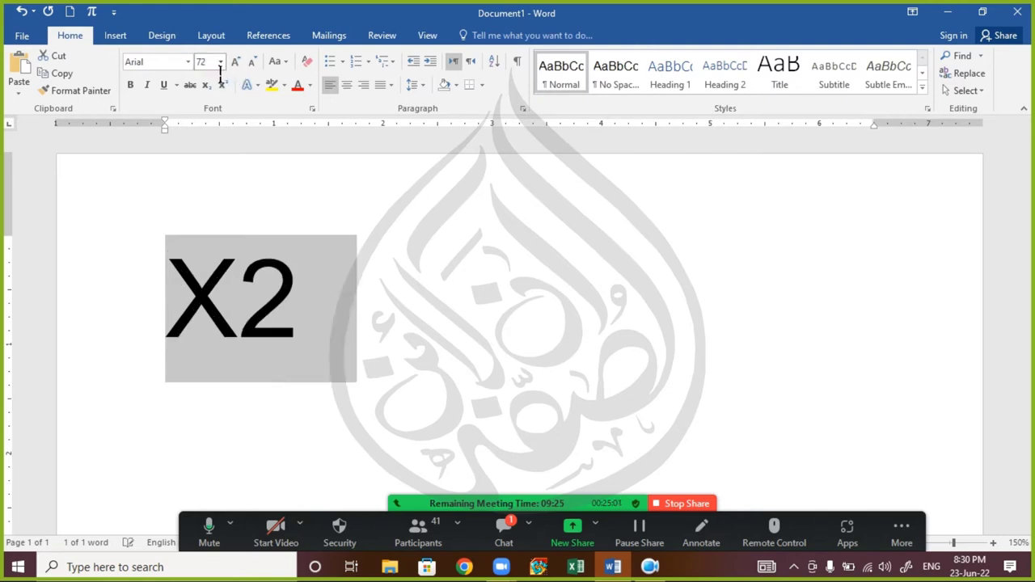
- Shrink X2 to 48 pt, then grow it point by point back to 72 pt
left_click(250, 63)
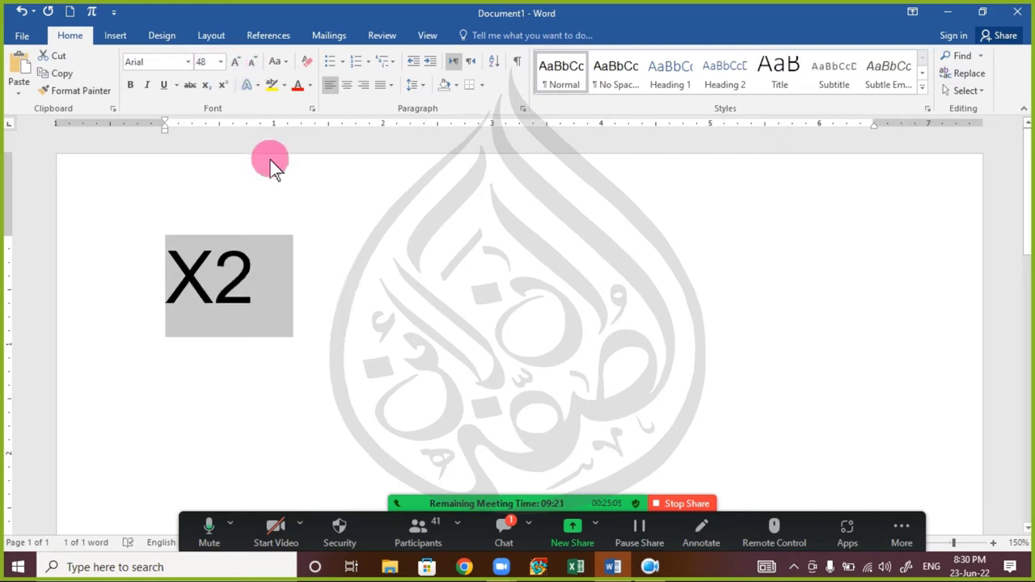
key("ctrl+]")
key("ctrl+]")
key("ctrl+]")
key("ctrl+[")
key("ctrl+[")
key("ctrl+]")
key("ctrl+]")
key("ctrl+]")
key("ctrl+]")
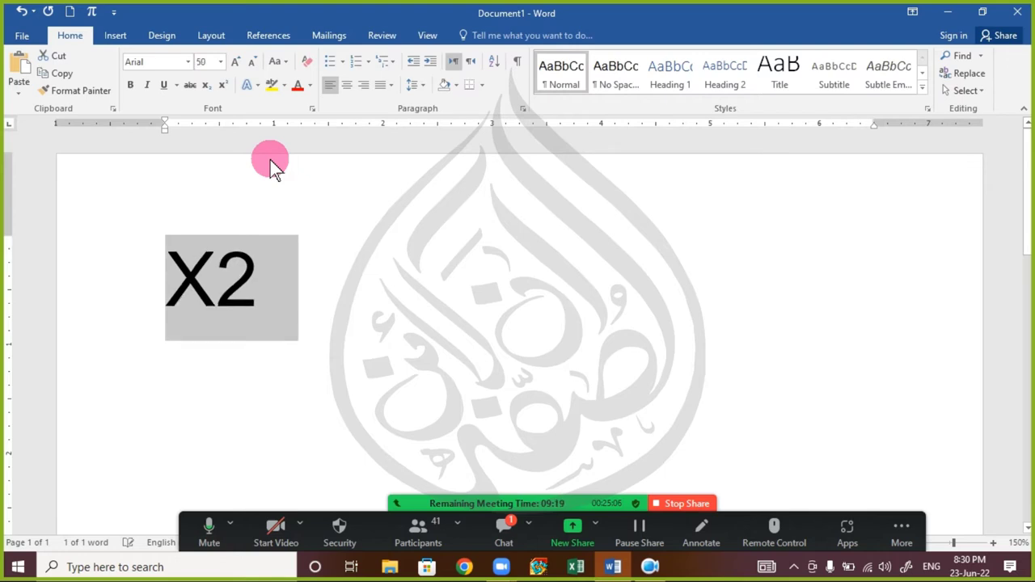
key("ctrl+]")
key("ctrl+]")
key("ctrl+]")
key("ctrl+]")
key("ctrl+]")
key("ctrl+]")
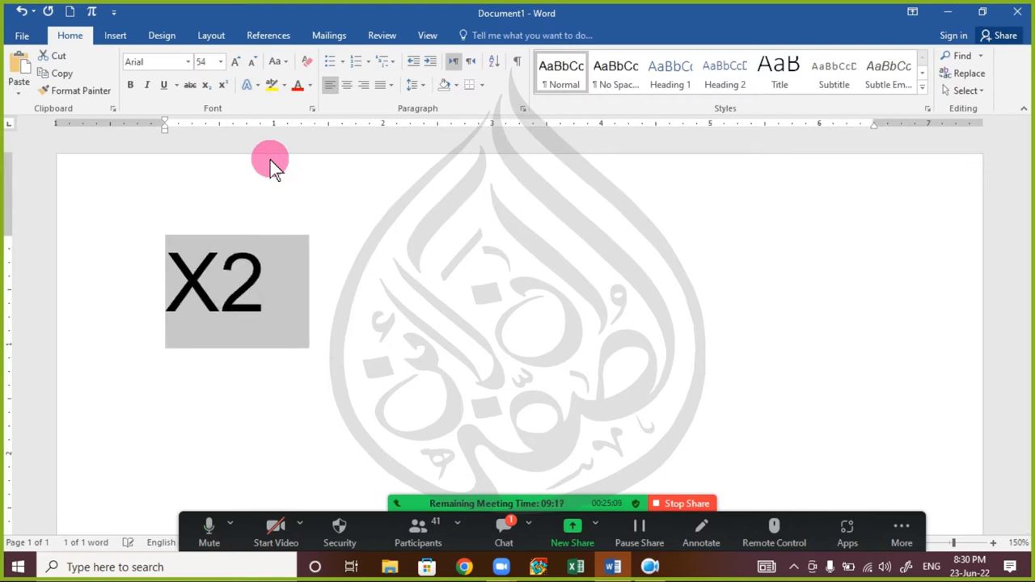
key("ctrl+]")
key("ctrl+]")
key("ctrl+]")
key("ctrl+]")
key("ctrl+]")
key("ctrl+]")
key("ctrl+]")
key("ctrl+]")
key("ctrl+]")
key("ctrl+]")
key("ctrl+]")
key("ctrl+]")
key("ctrl+]")
key("ctrl+]")
key("ctrl+]")
key("ctrl+]")
key("ctrl+]")
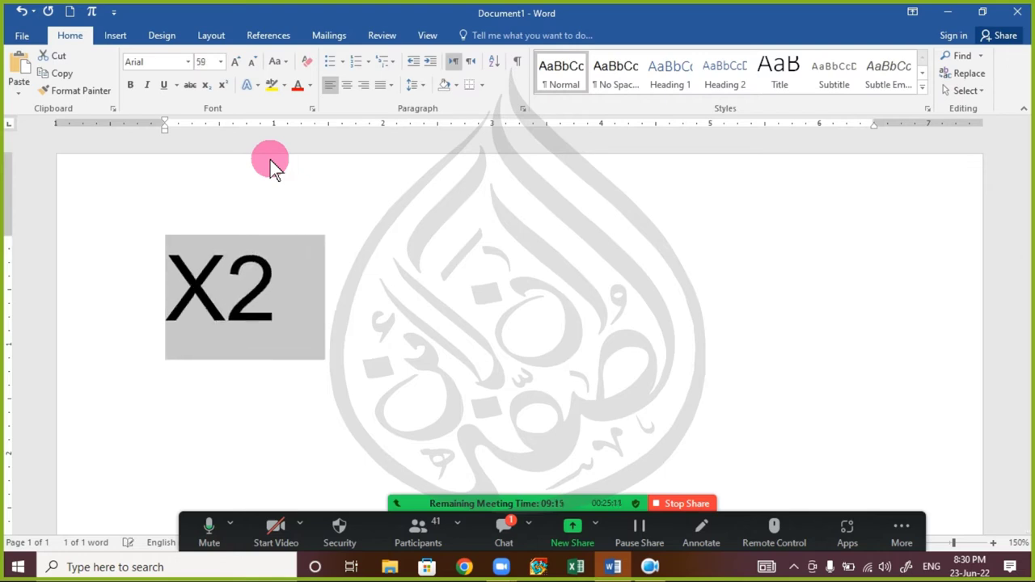
key("ctrl+[")
key("ctrl+[")
key("ctrl+[")
key("ctrl+[")
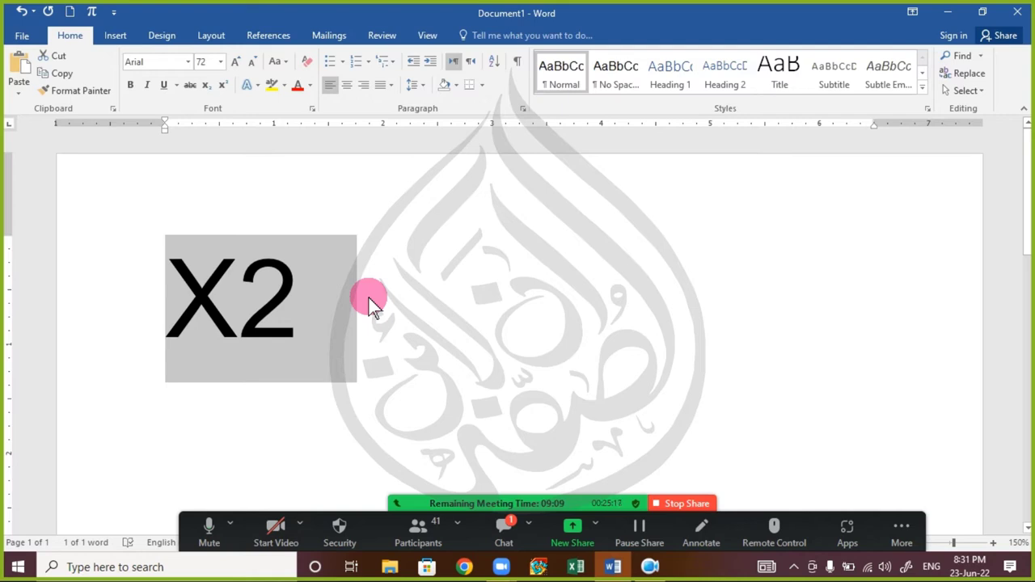
left_click(489, 526)
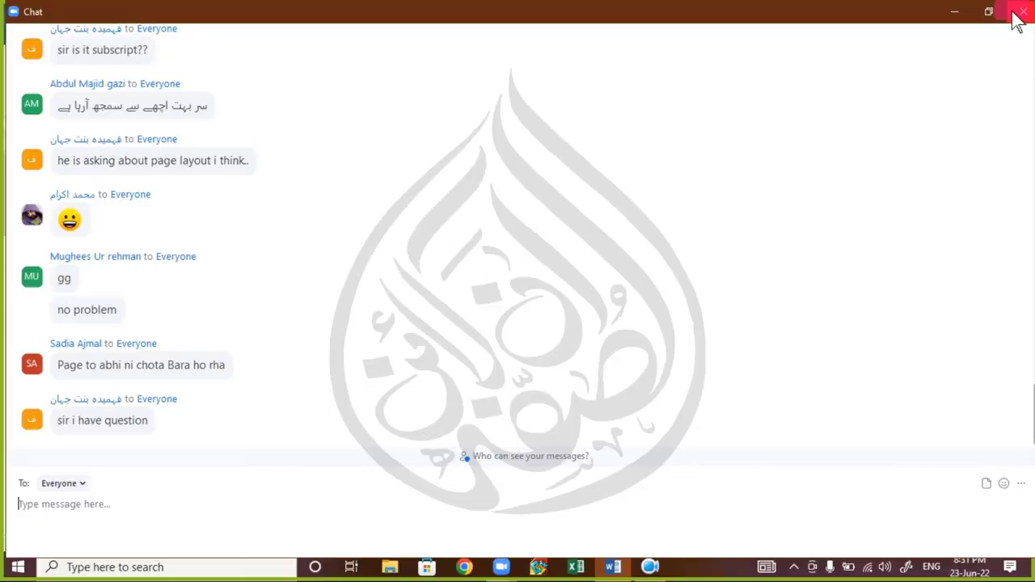
left_click(1017, 21)
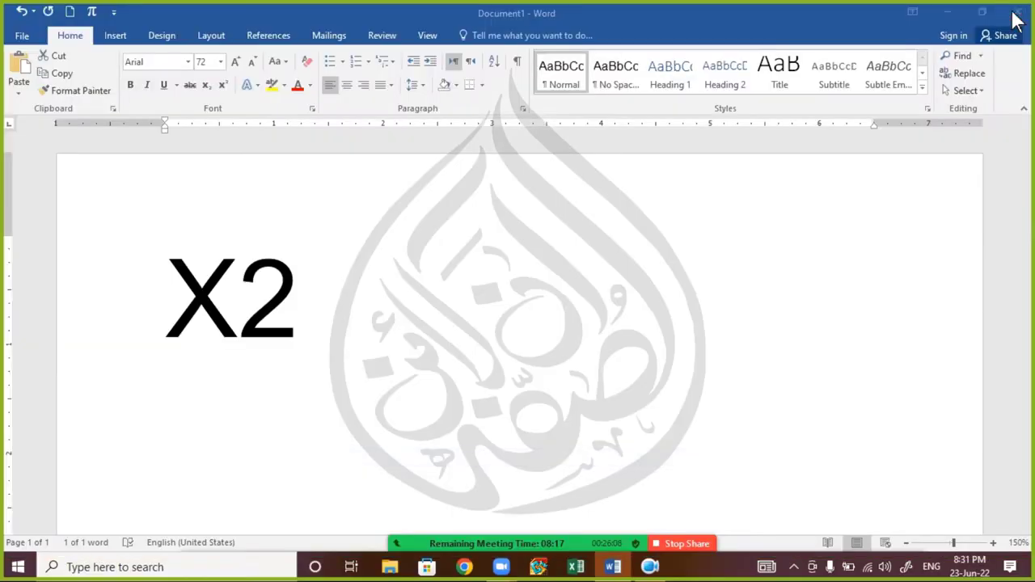
double_click(287, 301)
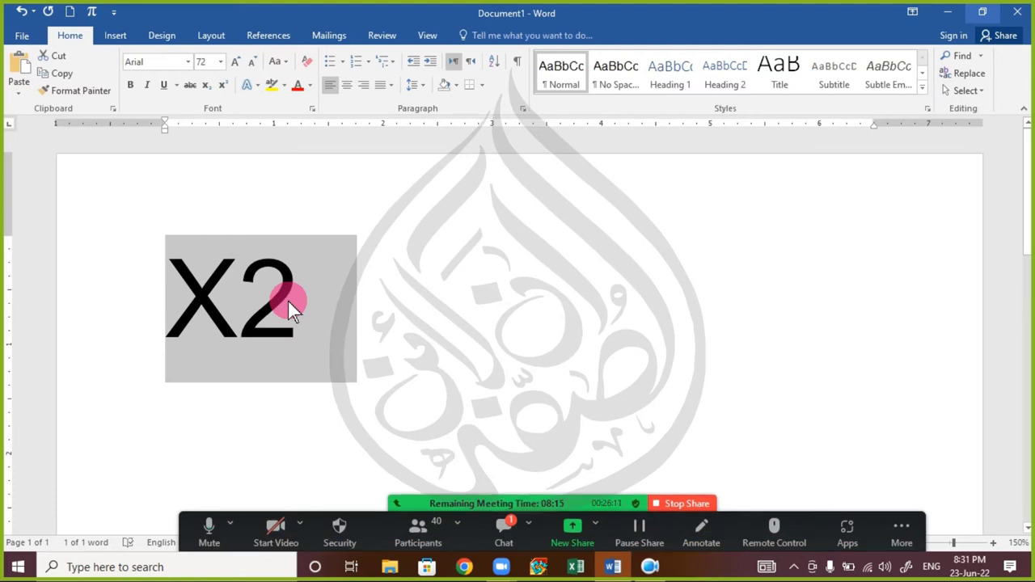
left_click(506, 540)
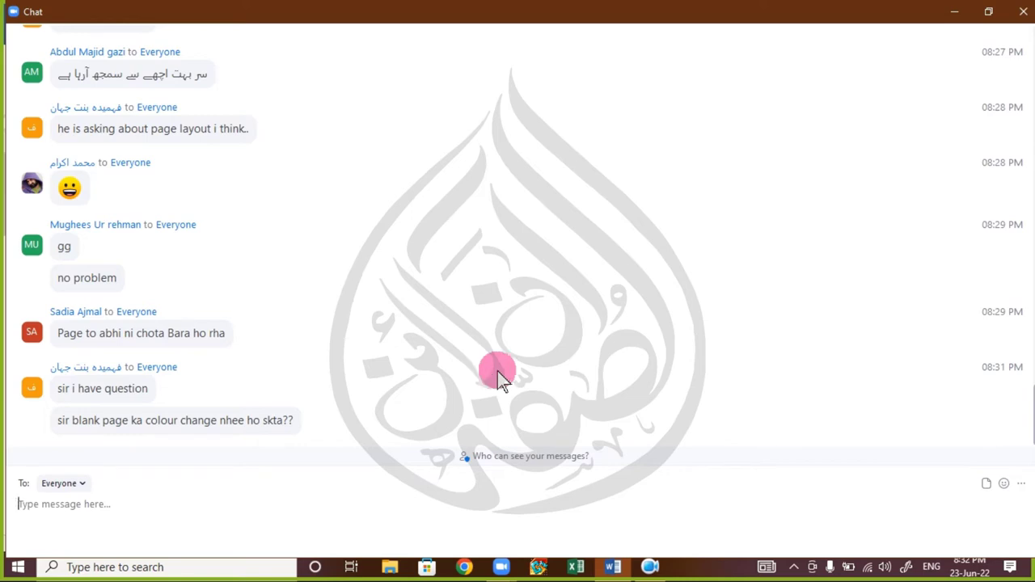
left_click(1023, 11)
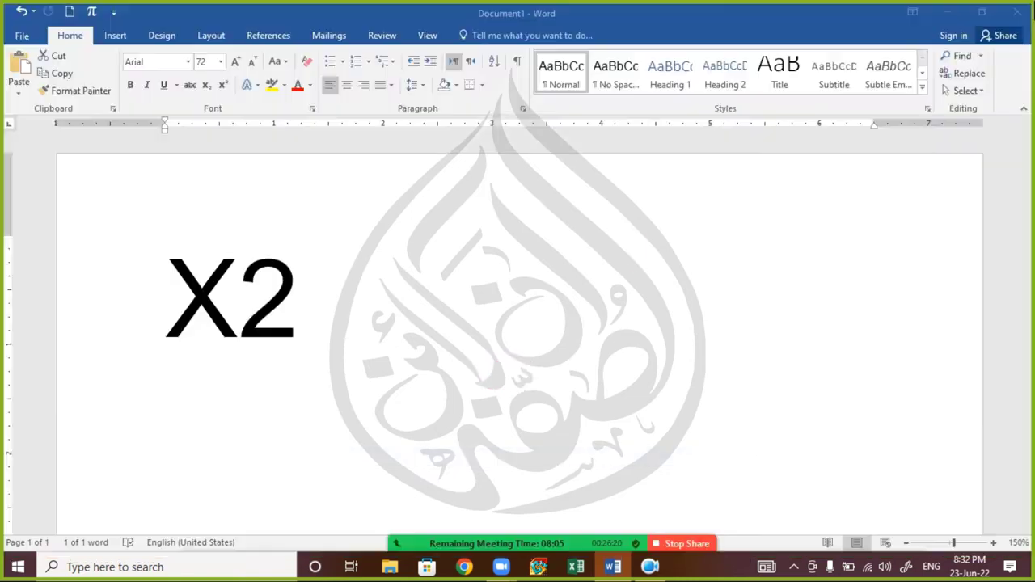
- Select the whole 72 pt Arial X2 line
triple_click(367, 358)
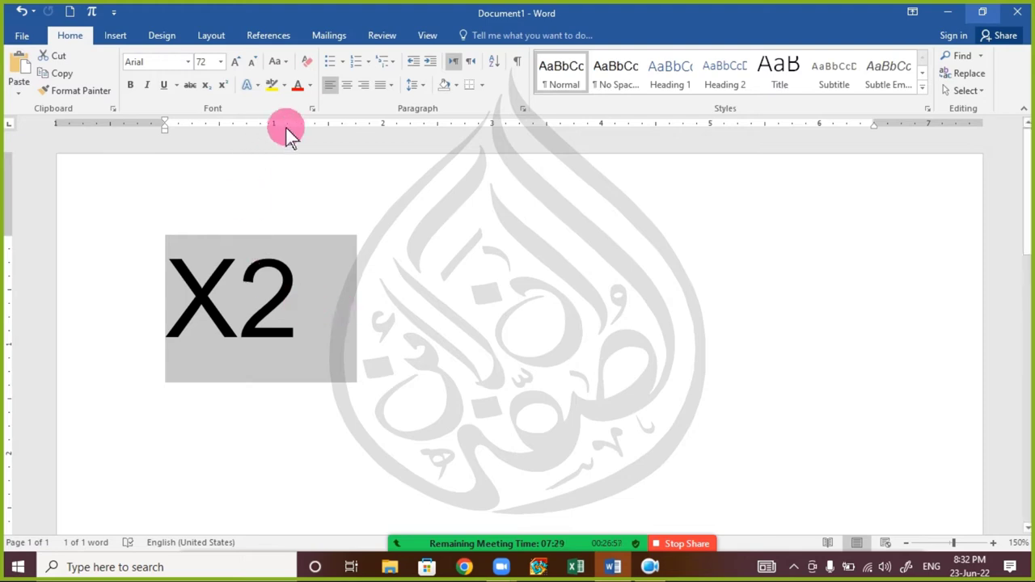
- Open the Font dialog for X2 twice and close it without changes
left_click(313, 110)
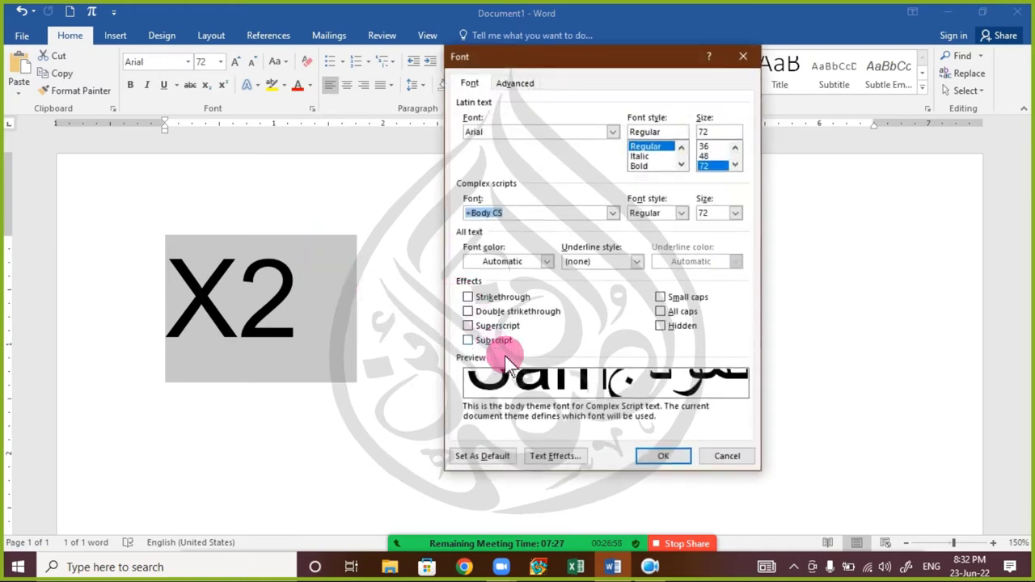
left_click(713, 455)
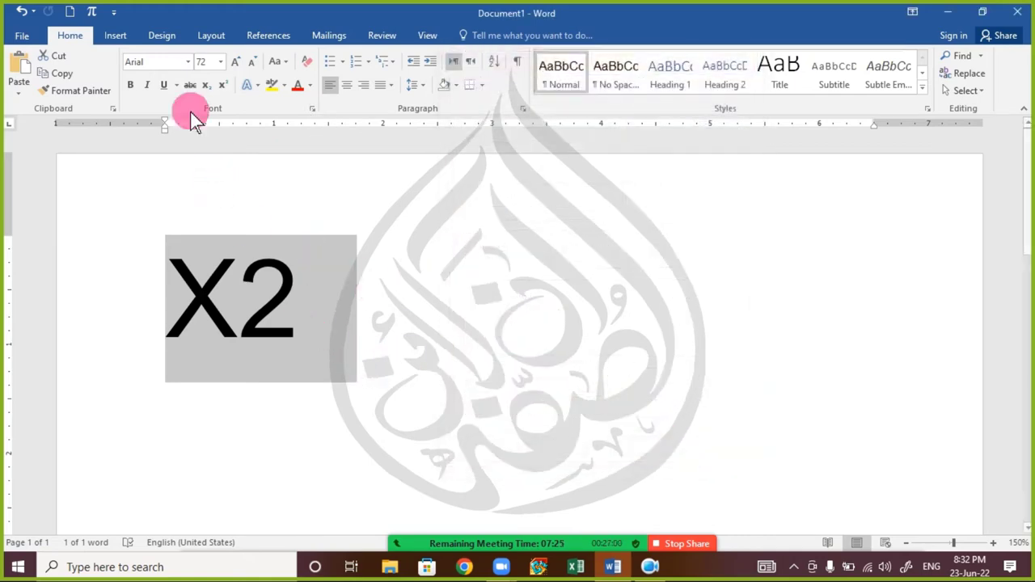
left_click(313, 110)
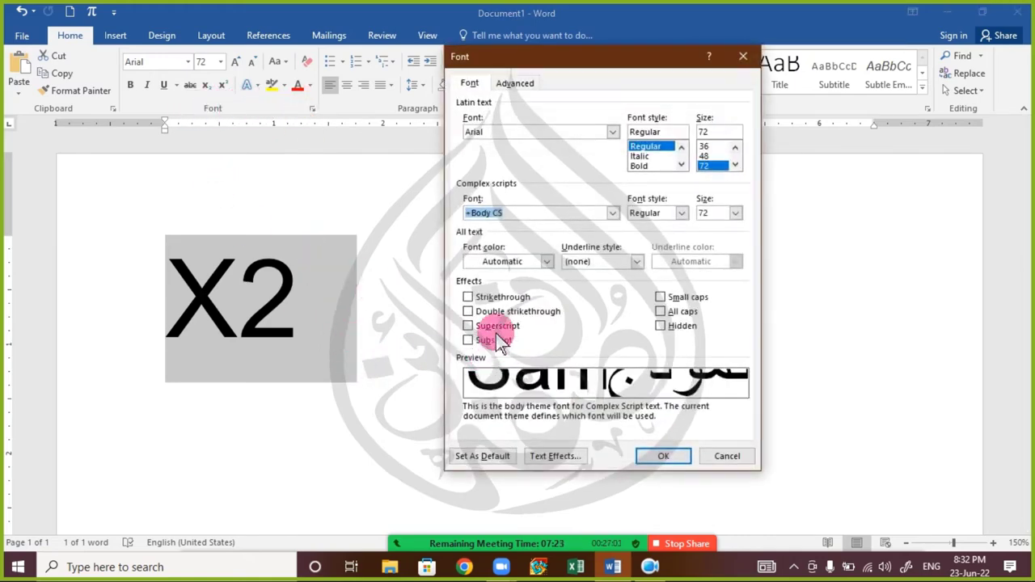
left_click(724, 462)
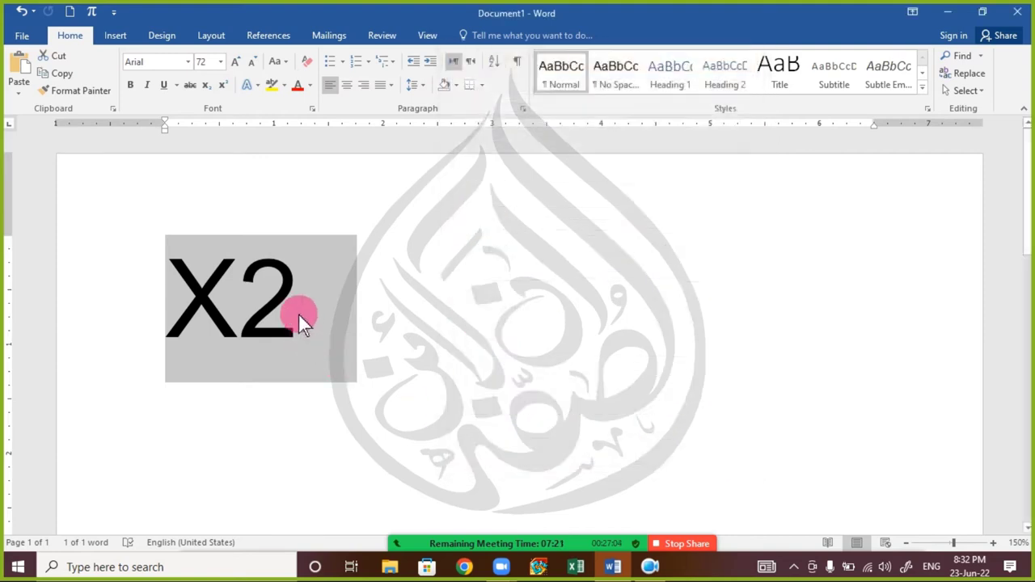
- Apply superscript to X2, then undo it so X2 stays full size
left_click(223, 85)
left_click(226, 320)
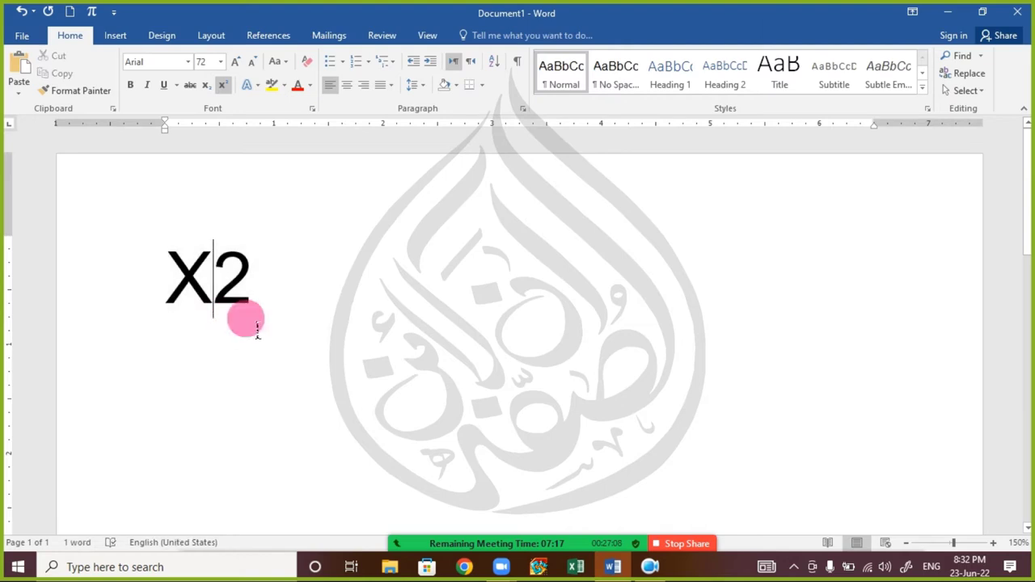
left_click_drag(268, 306, 193, 301)
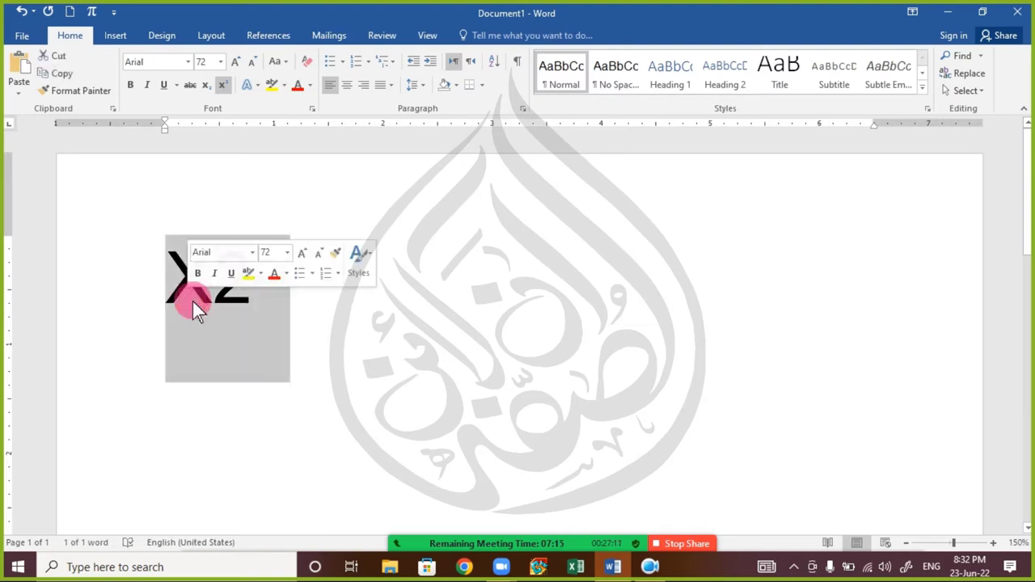
key("ctrl+z")
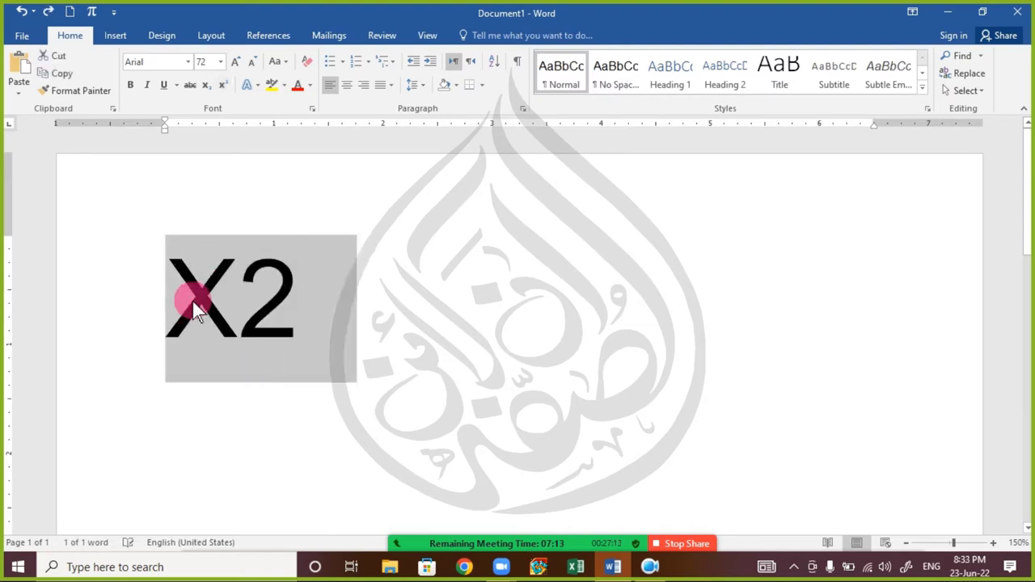
- Select the digit 2, check the Font dialog without changes, then select the X2 line
left_click(236, 311)
double_click(264, 299)
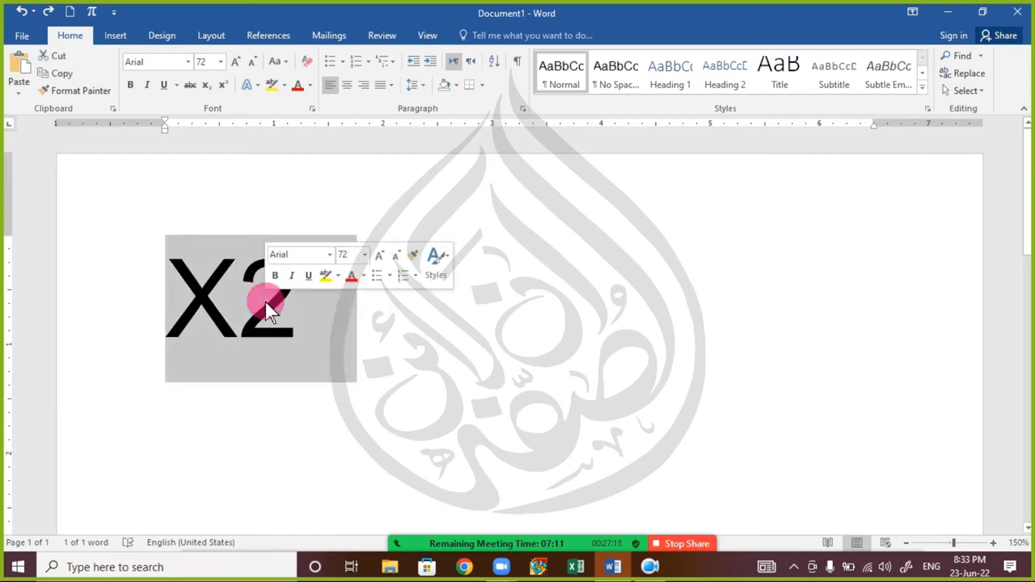
left_click(295, 298)
double_click(274, 310)
left_click(276, 300)
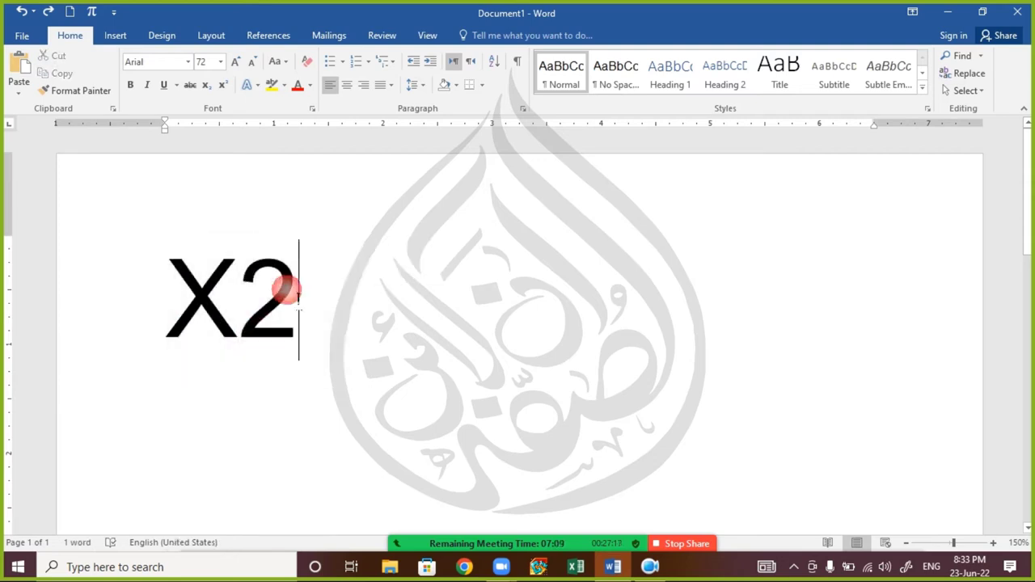
left_click_drag(297, 295, 259, 295)
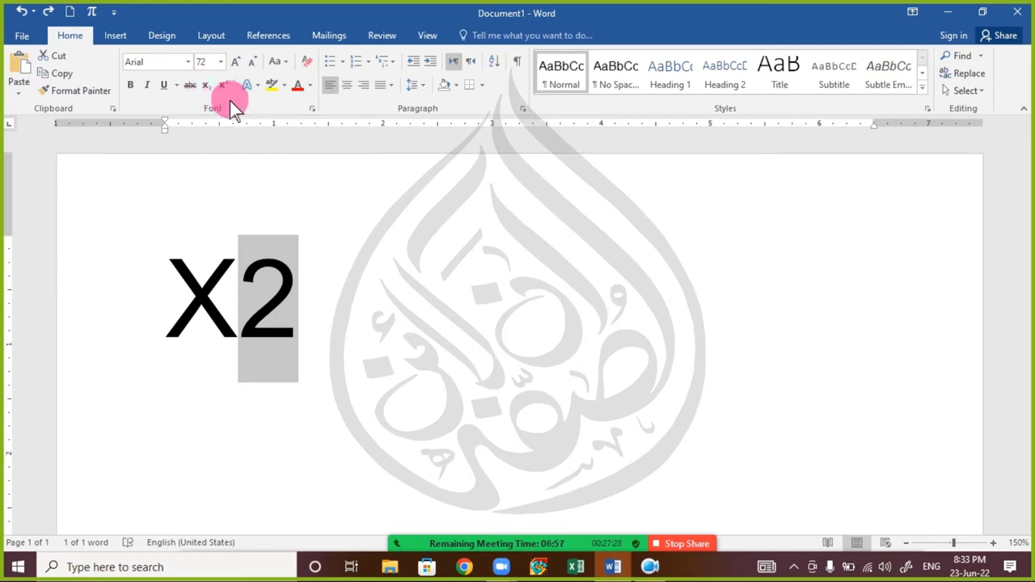
left_click(311, 108)
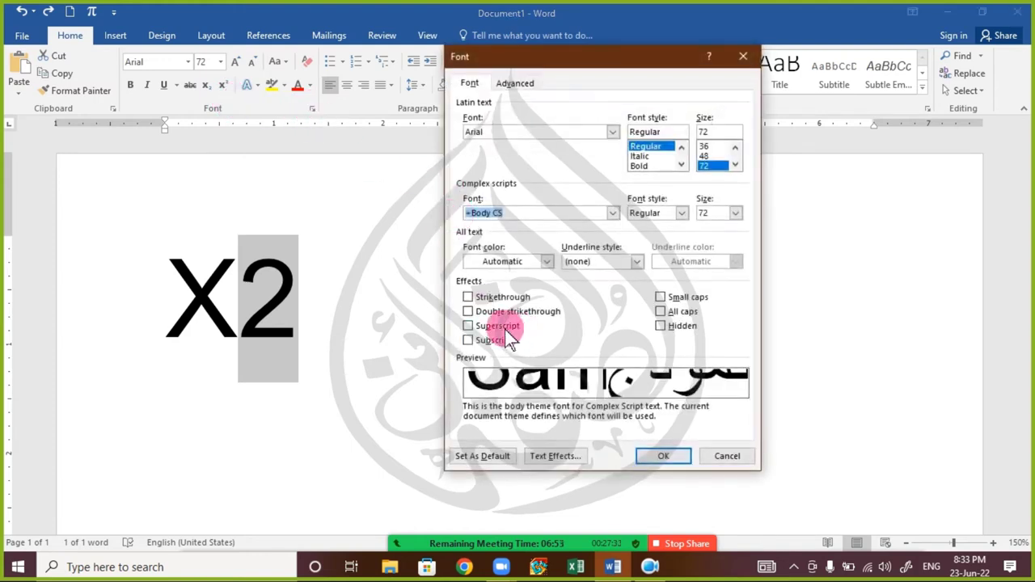
left_click(710, 452)
left_click(347, 300)
left_click(140, 299)
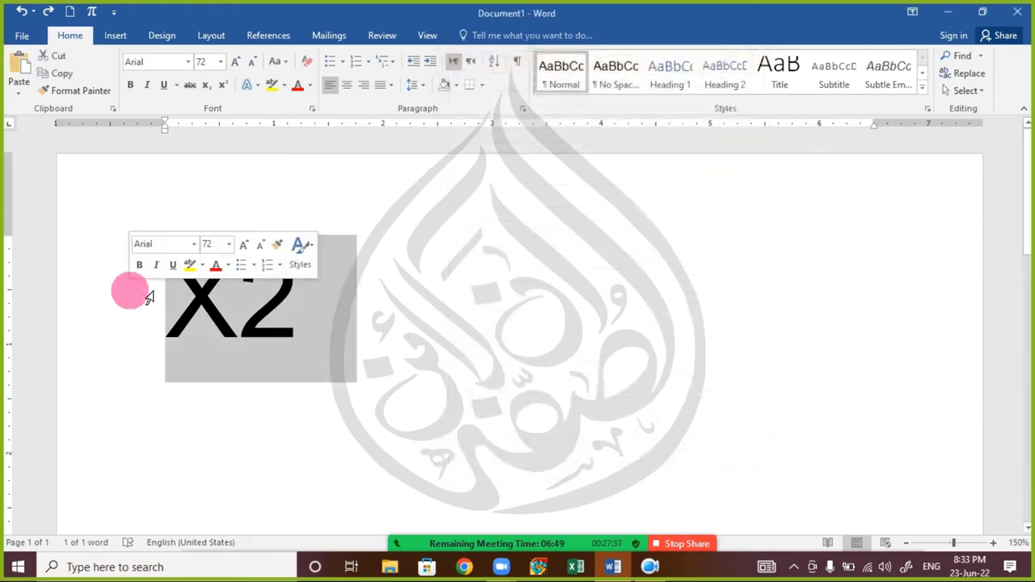
- Type =RAND(3) at 16 pt and expand it into sample paragraphs
type("=RAND()")
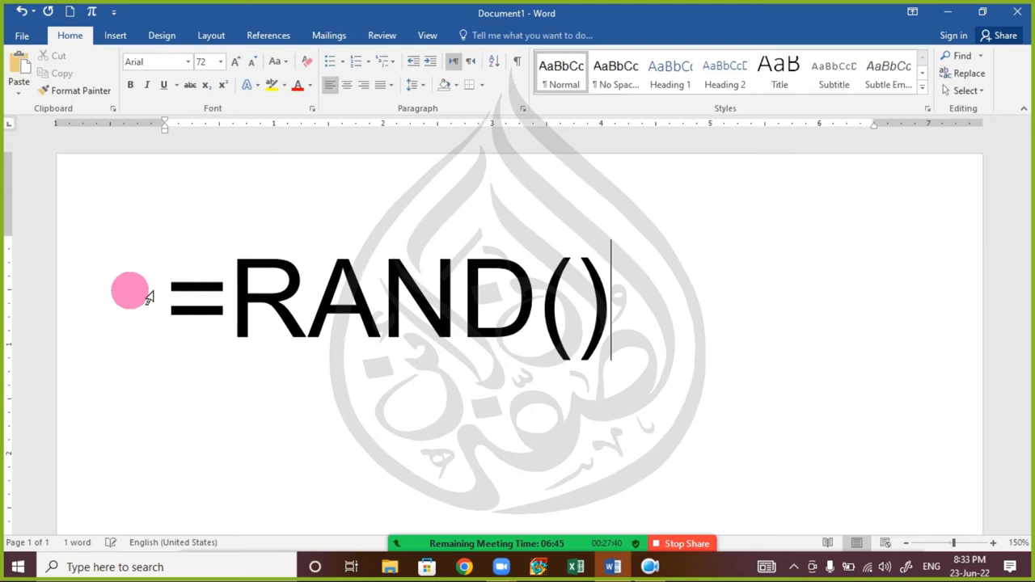
key("Left")
type("3")
key("Right")
key("shift+Left")
key("shift+Left")
key("shift+Left")
key("shift+Left")
key("shift+Left")
key("shift+Left")
key("shift+Left")
key("shift+Left")
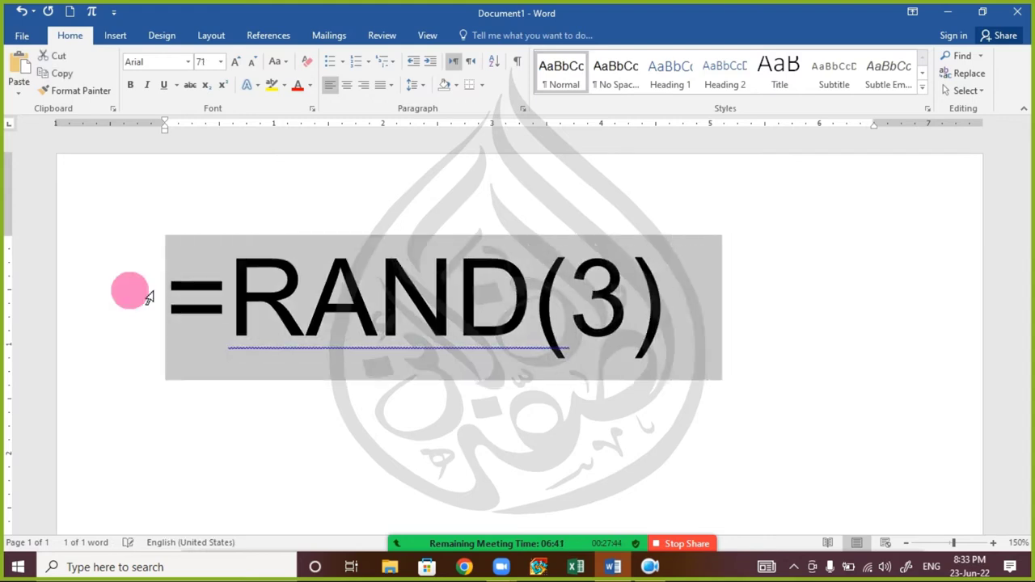
key("ctrl+bracketleft")
key("ctrl+bracketleft")
key("ctrl+bracketleft")
key("ctrl+bracketleft")
key("ctrl+bracketleft")
key("ctrl+bracketleft")
key("ctrl+bracketleft")
key("ctrl+bracketleft")
key("ctrl+bracketleft")
key("ctrl+bracketleft")
key("ctrl+bracketleft")
key("ctrl+bracketleft")
key("ctrl+bracketleft")
key("ctrl+bracketleft")
key("ctrl+bracketleft")
key("ctrl+bracketleft")
key("ctrl+bracketleft")
key("ctrl+bracketleft")
key("ctrl+bracketleft")
key("ctrl+bracketleft")
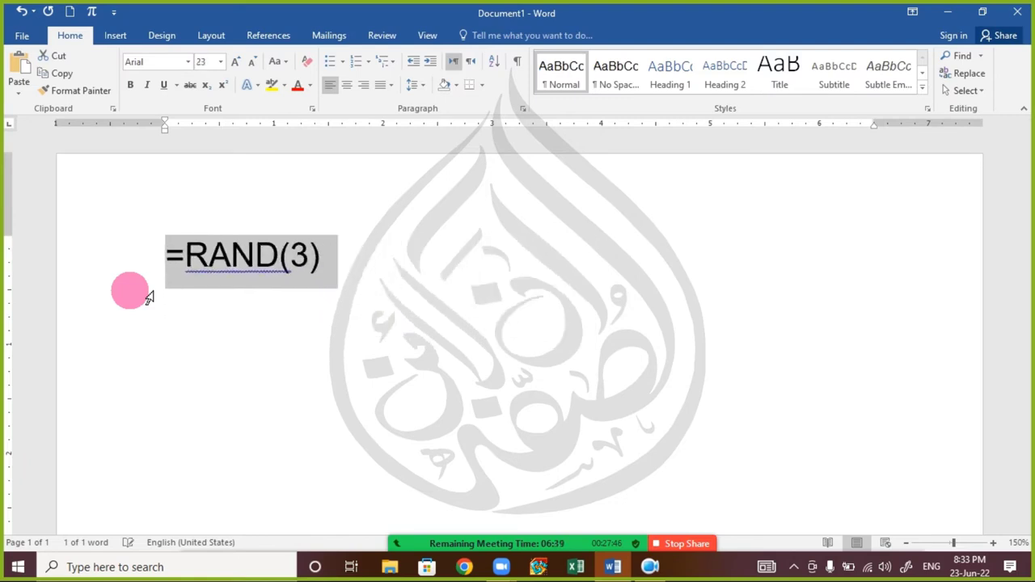
key("ctrl+bracketleft")
key("ctrl+bracketleft")
key("ctrl+bracketleft")
key("ctrl+bracketleft")
key("ctrl+bracketleft")
key("ctrl+bracketleft")
key("ctrl+bracketleft")
key("ctrl+bracketleft")
key("ctrl+bracketleft")
key("ctrl+bracketleft")
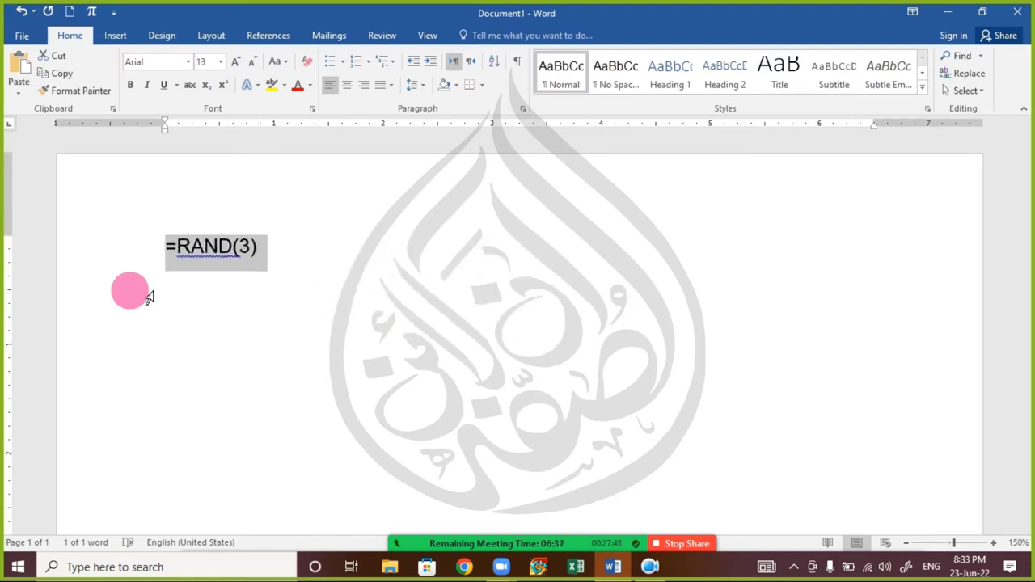
key("ctrl+bracketright")
key("ctrl+bracketright")
key("ctrl+bracketright")
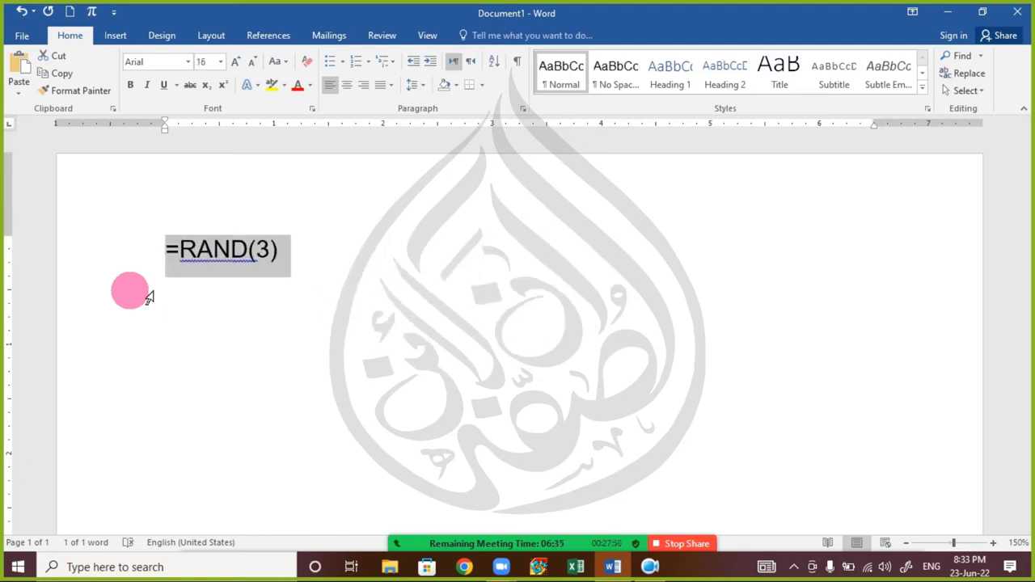
key("End")
key("Return")
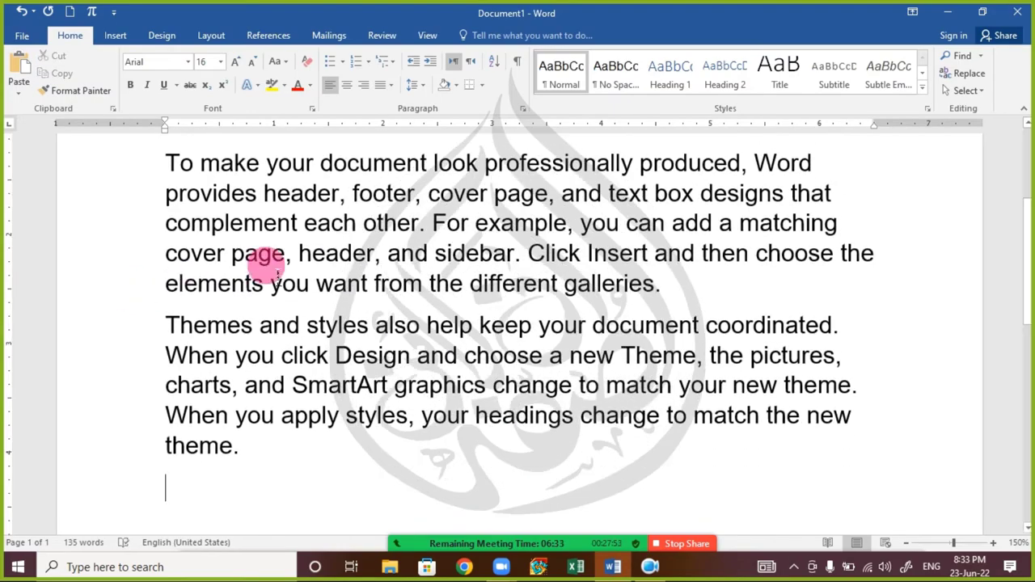
- Justify the three sample paragraphs with Ctrl+J
scroll(275, 275, "down", 2)
scroll(299, 263, "up", 3)
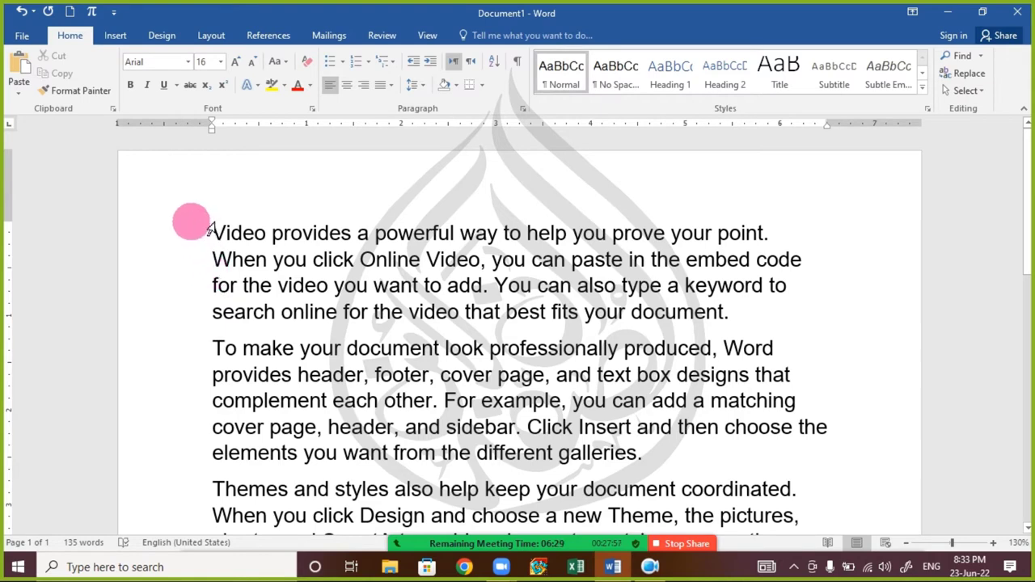
left_click_drag(173, 241, 171, 462)
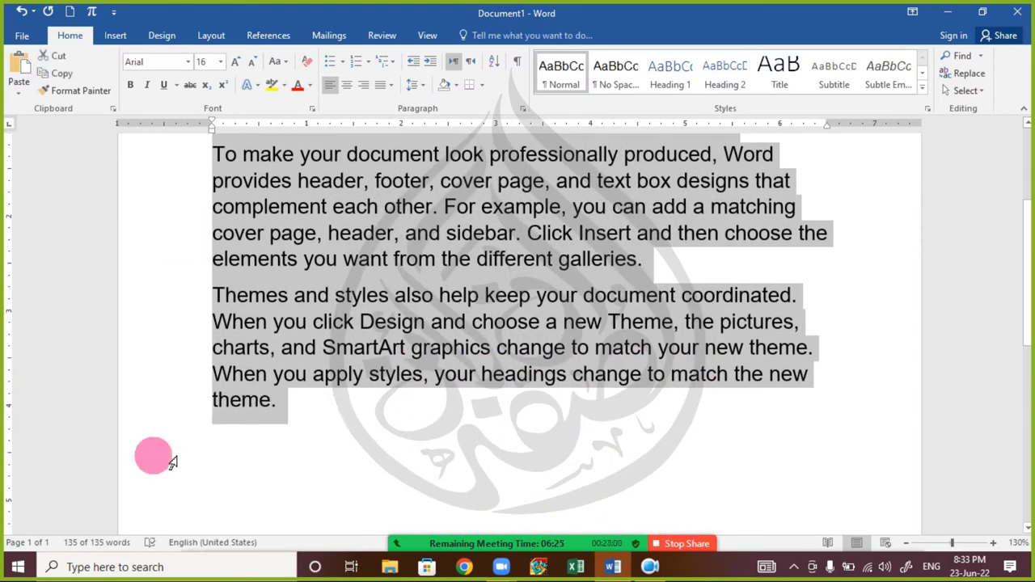
key("ctrl+j")
left_click(370, 324)
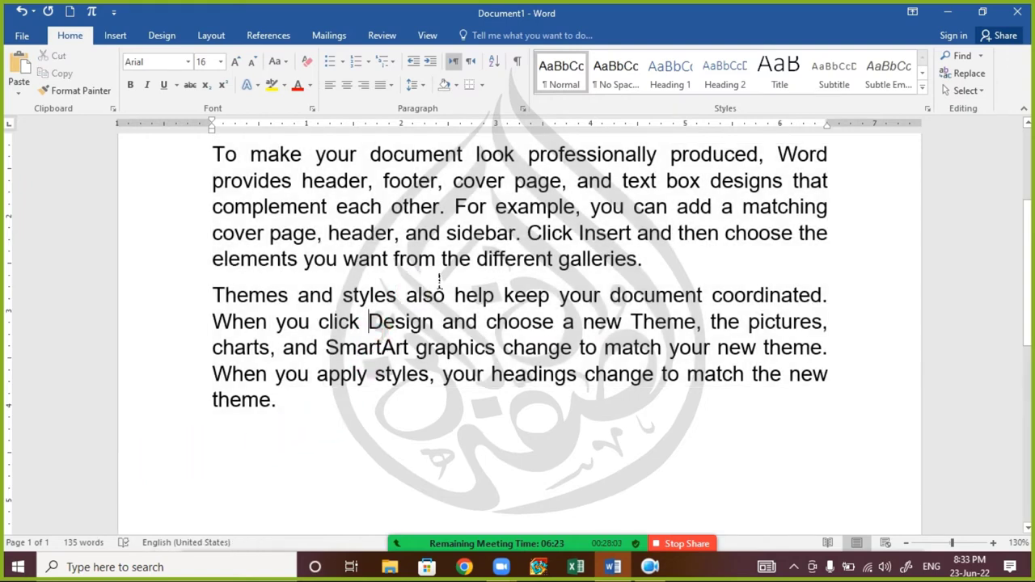
scroll(490, 207, "up", 3)
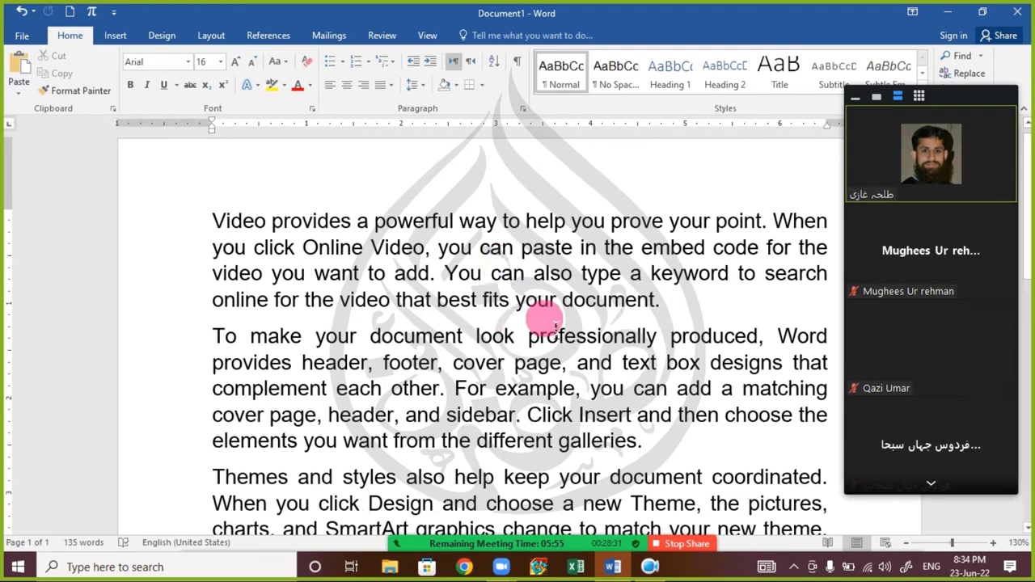
- Collapse the Zoom participant gallery with its minimize button
mouse_move(874, 298)
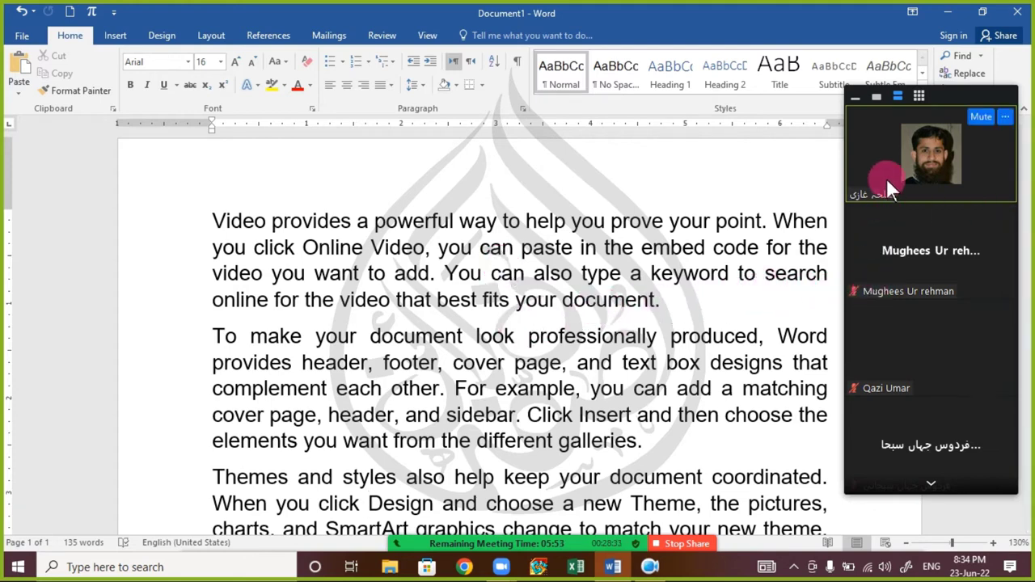
left_click(851, 95)
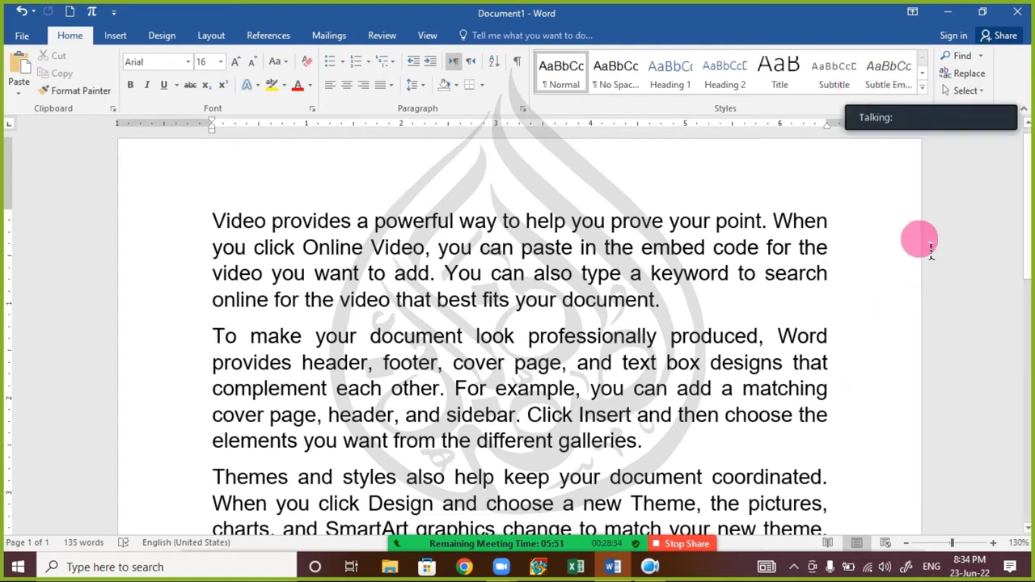
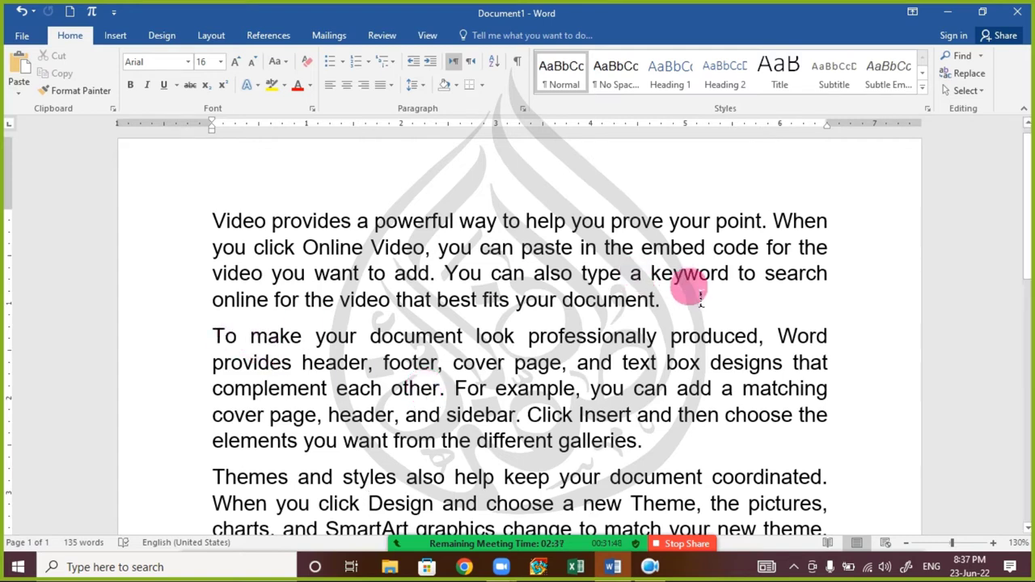
- Below the first paragraph, type labelled lines for a laptop password, an ATM PIN and a Gmail password
left_click(694, 328)
key("Return")
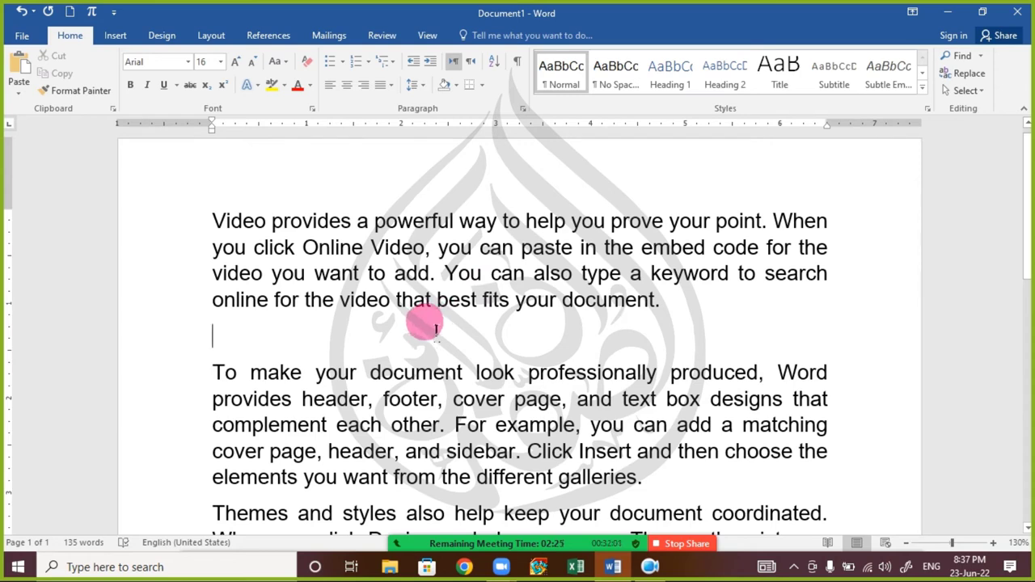
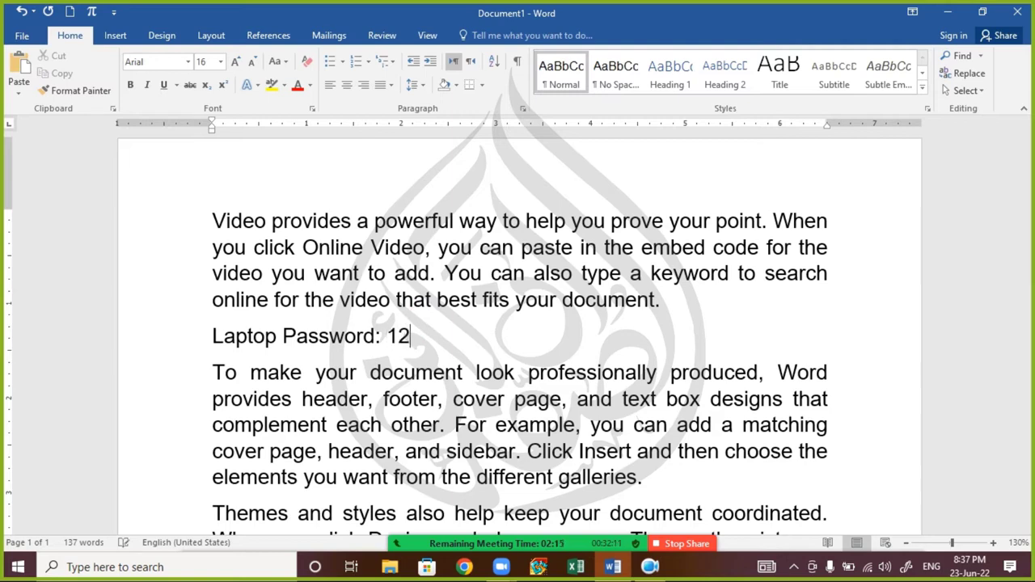
key("Return")
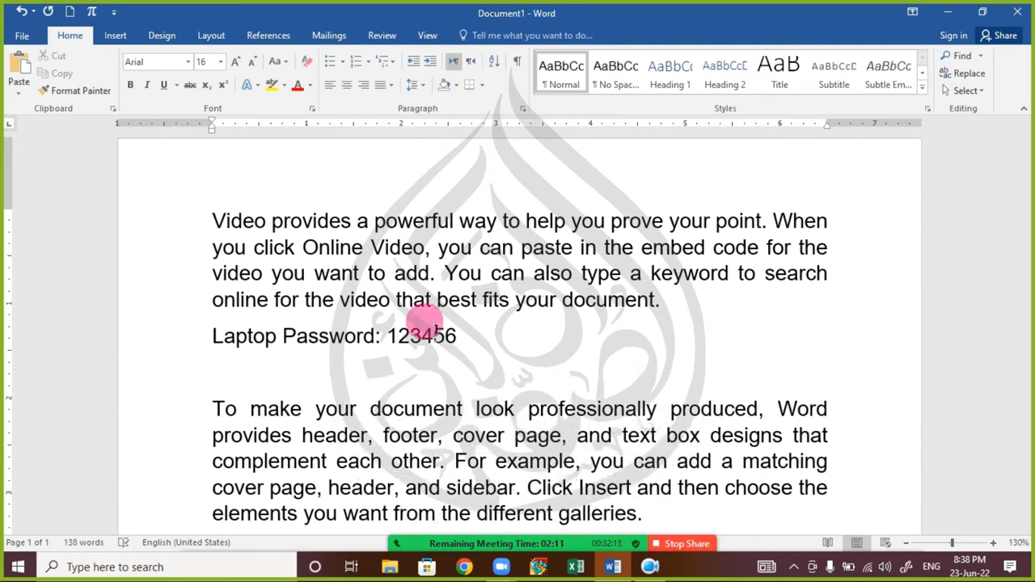
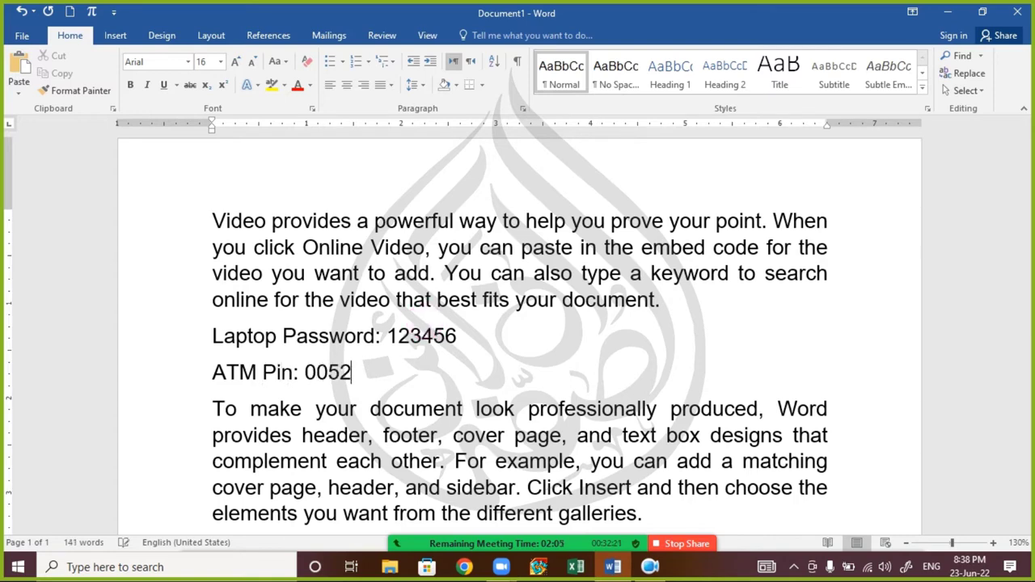
key("Return")
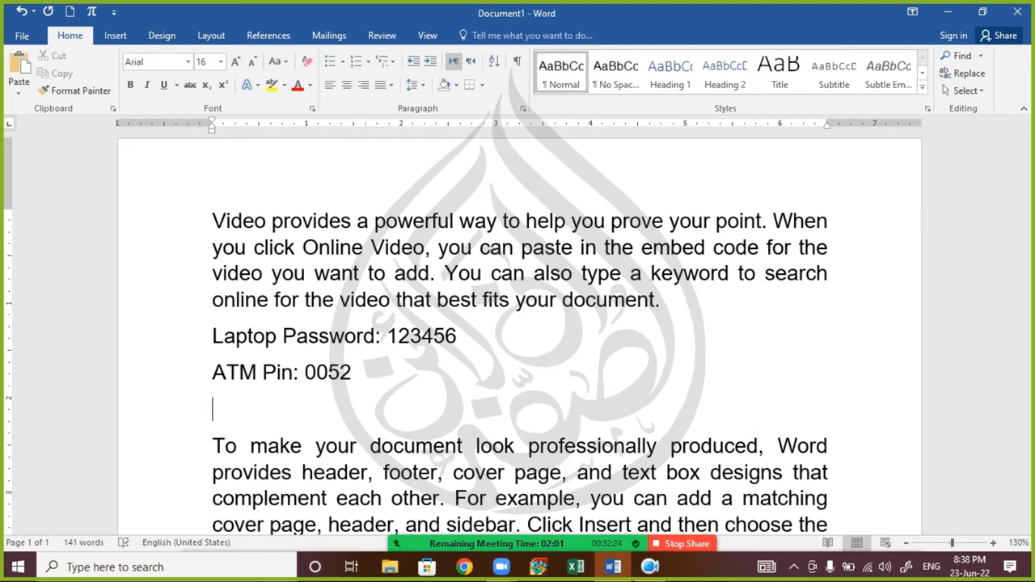
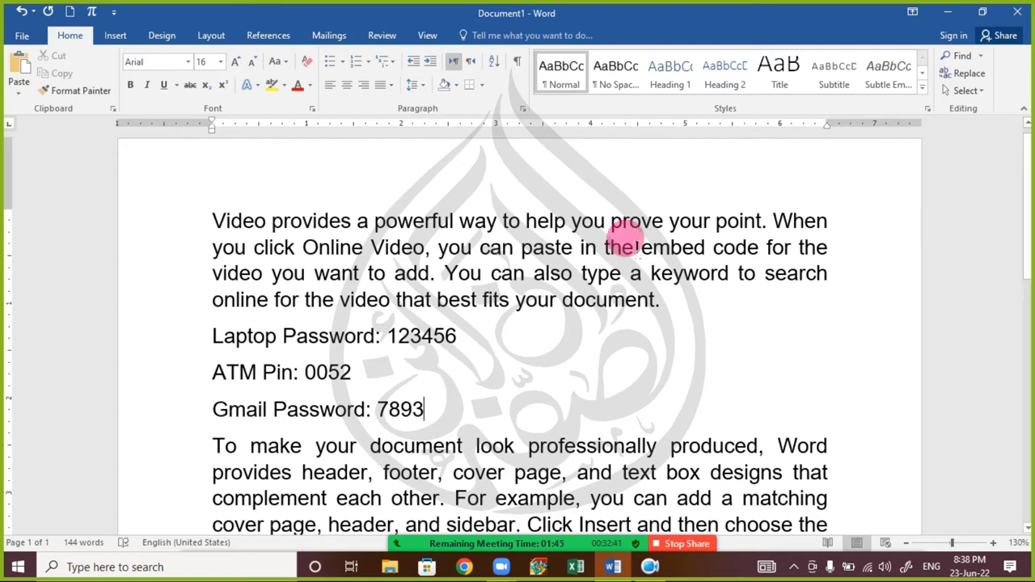
- Format the three password lines as Hidden text in the Font dialog
left_click_drag(424, 409, 187, 350)
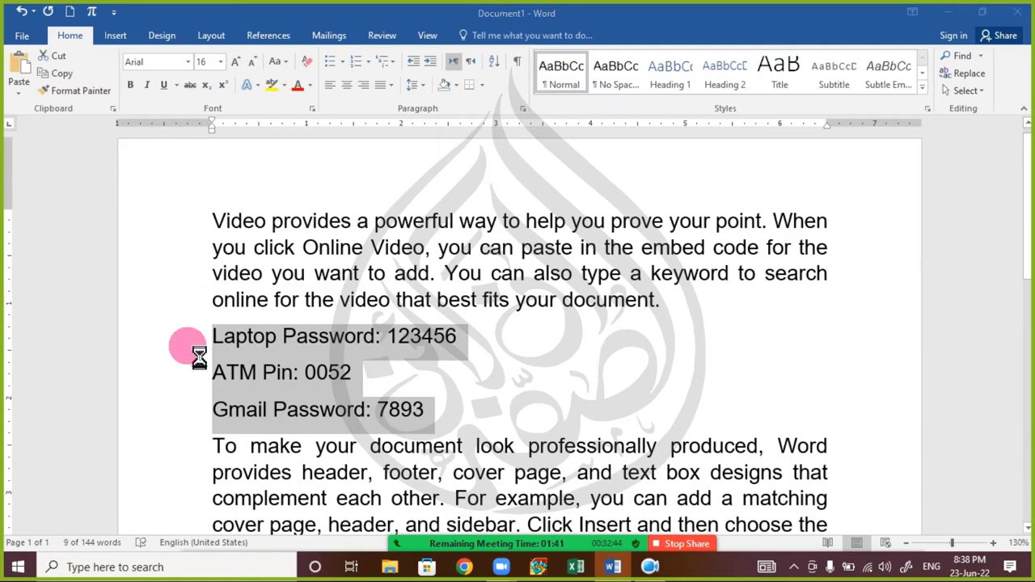
key("ctrl+d")
left_click(679, 327)
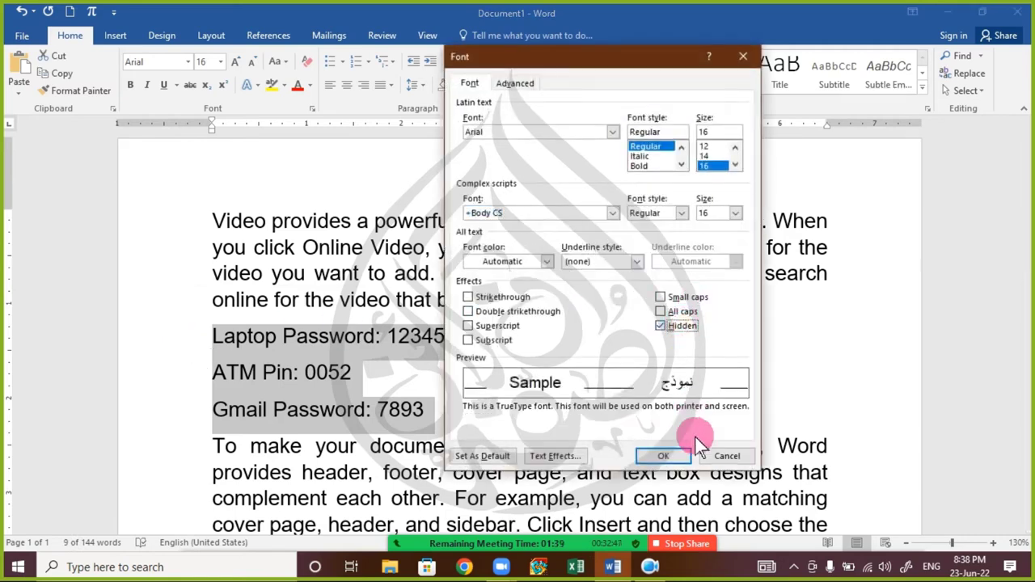
left_click(664, 456)
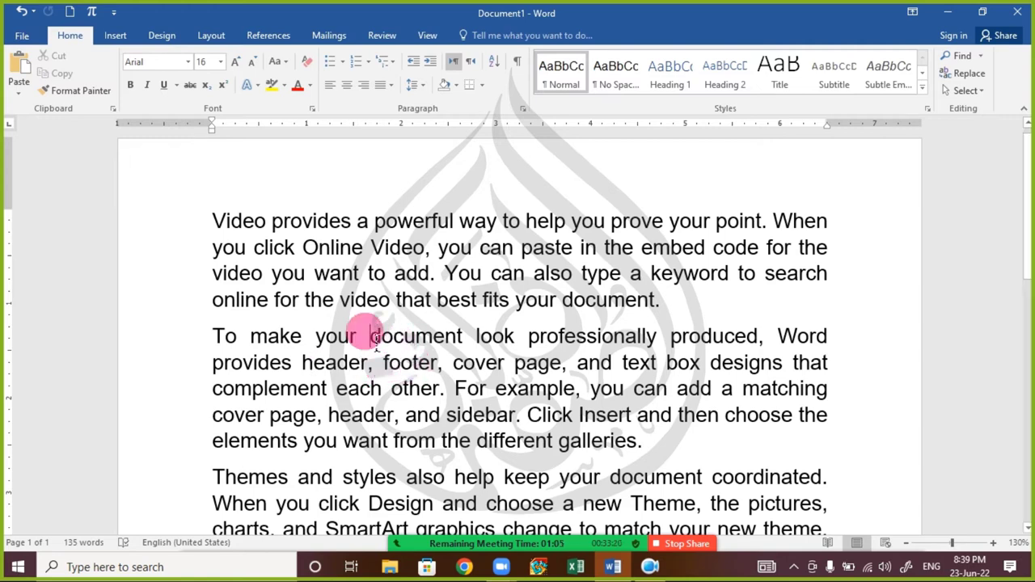
- Clear the Hidden font setting for the whole document so the password lines reappear
key("ctrl+a")
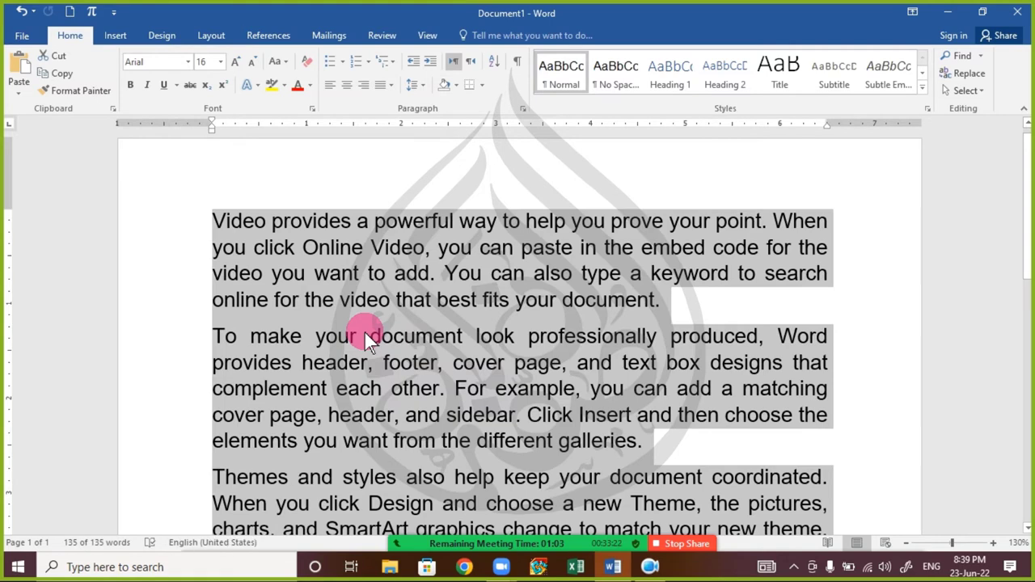
key("ctrl+d")
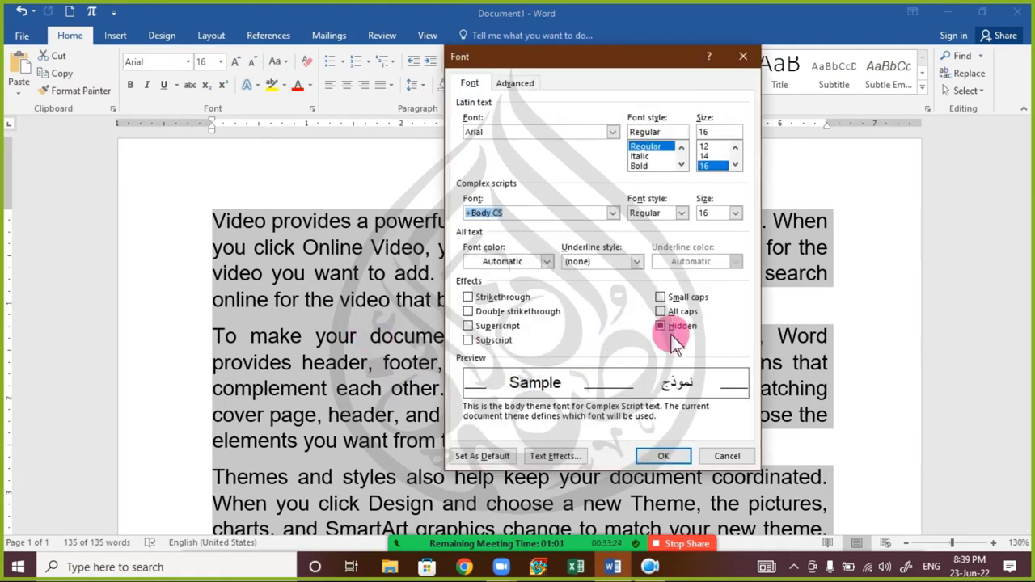
left_click(659, 326)
left_click(660, 325)
left_click(663, 456)
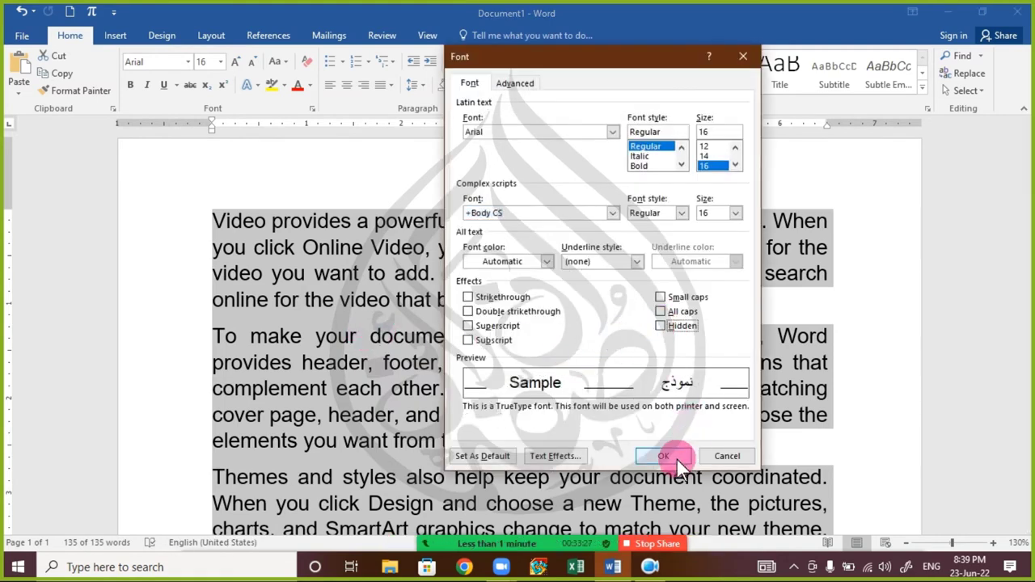
left_click(449, 397)
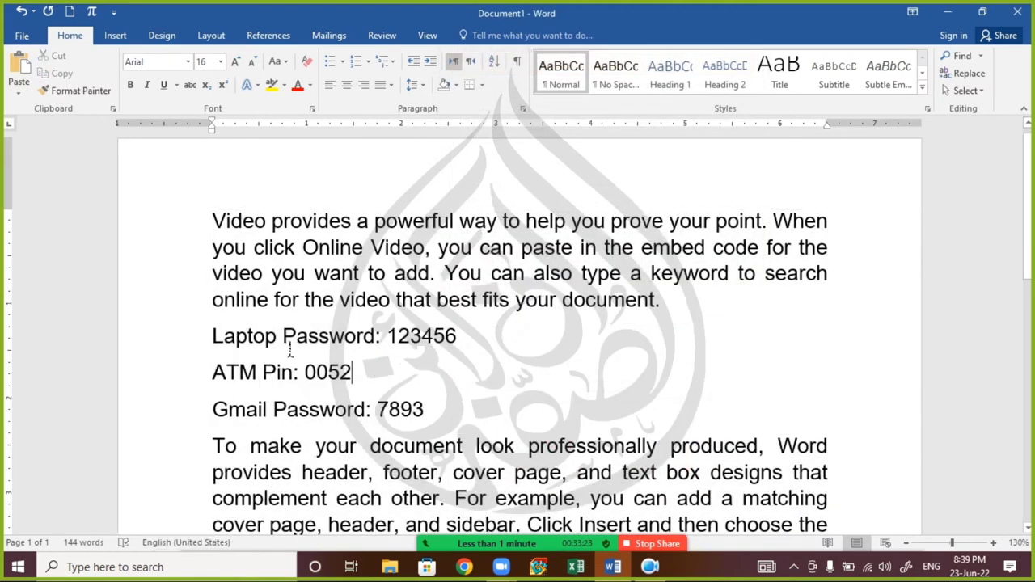
- Select the three restored password lines, then deselect them
left_click_drag(215, 338, 499, 420)
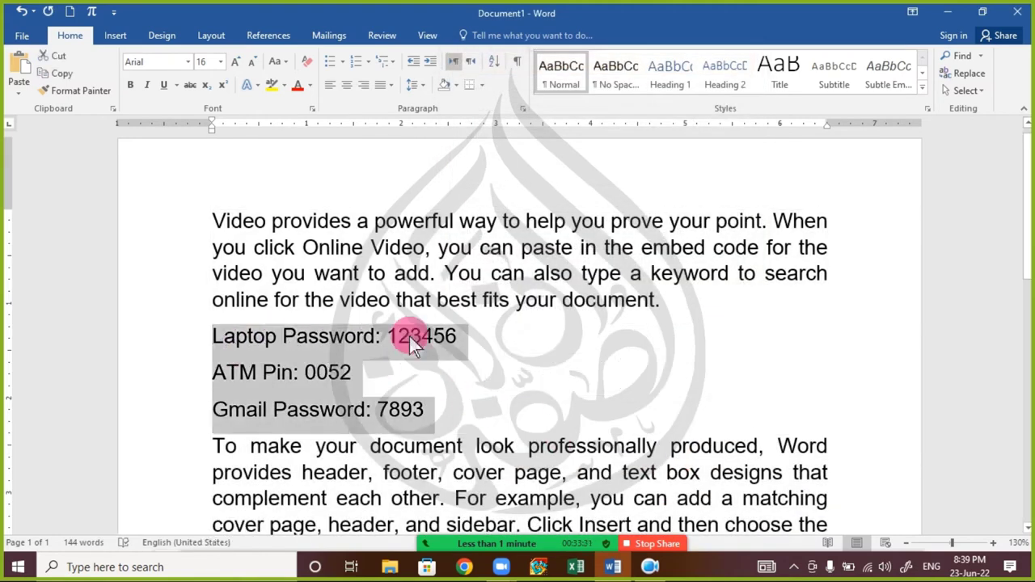
left_click(481, 361)
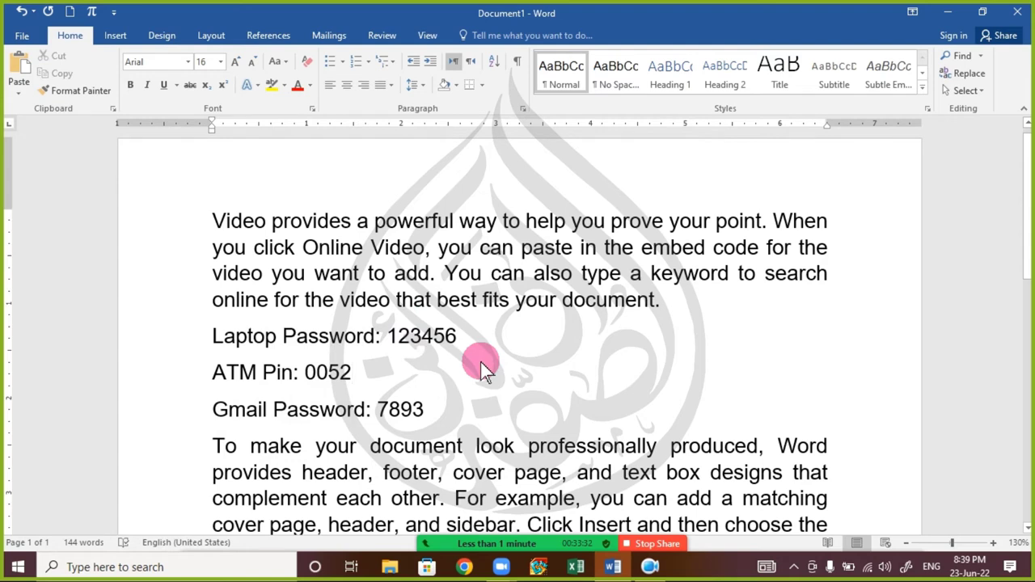
mouse_move(494, 548)
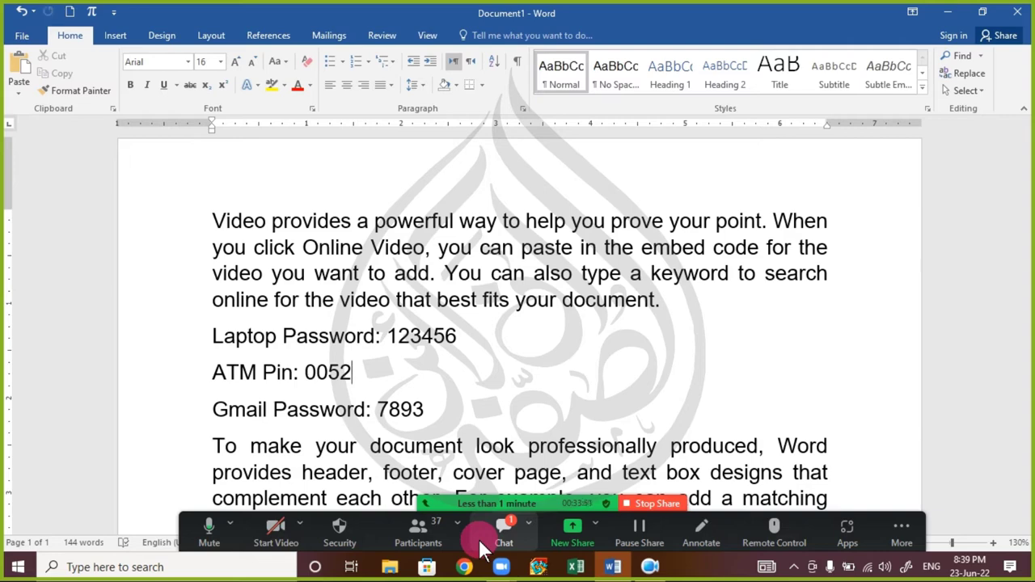
- Open and close the meeting chat, stop the screen share, and unmute the microphone
left_click(479, 540)
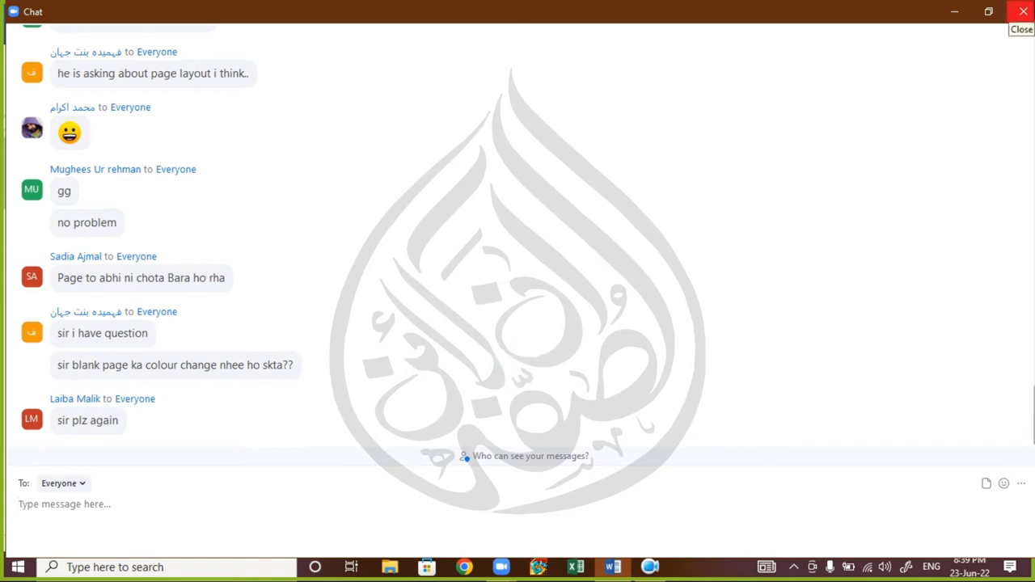
left_click(1023, 12)
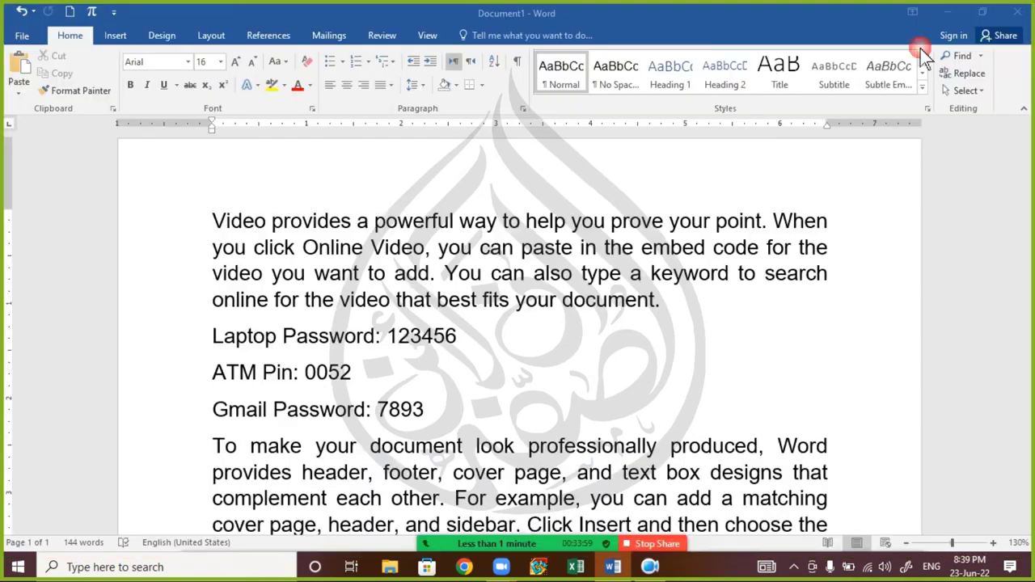
left_click(655, 543)
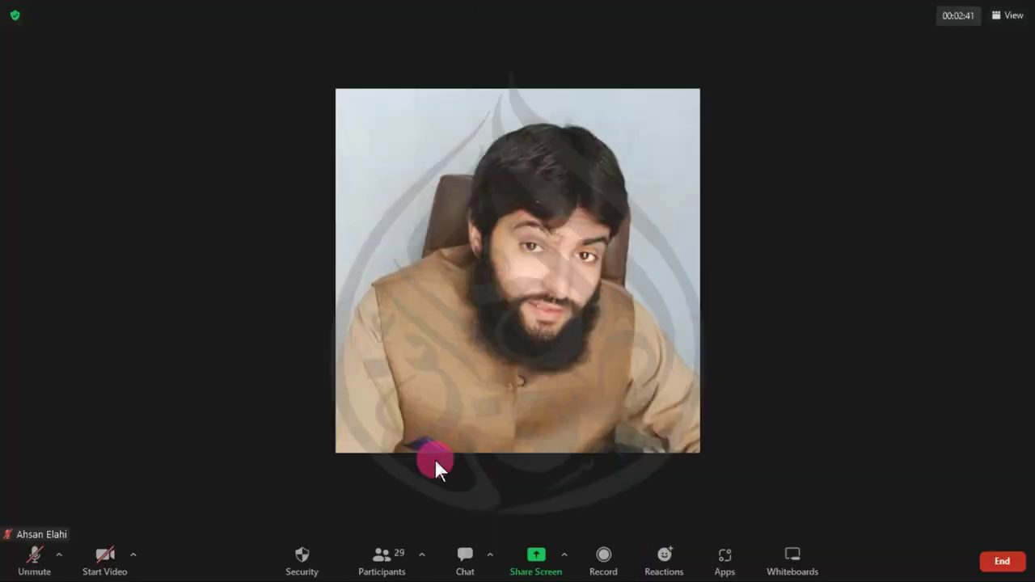
left_click(18, 560)
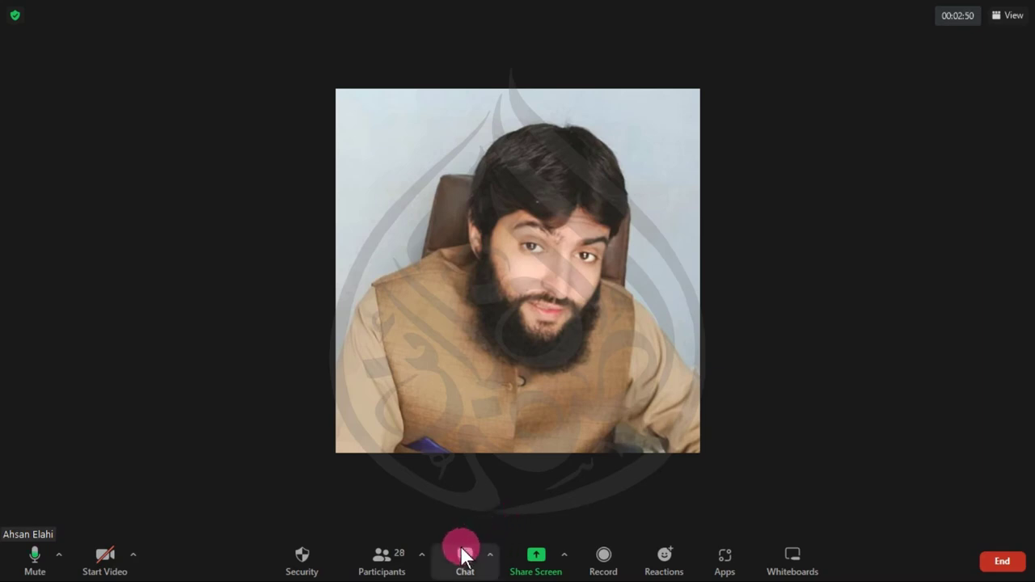
- Share the entire screen again and minimize the Zoom meeting window
left_click(524, 572)
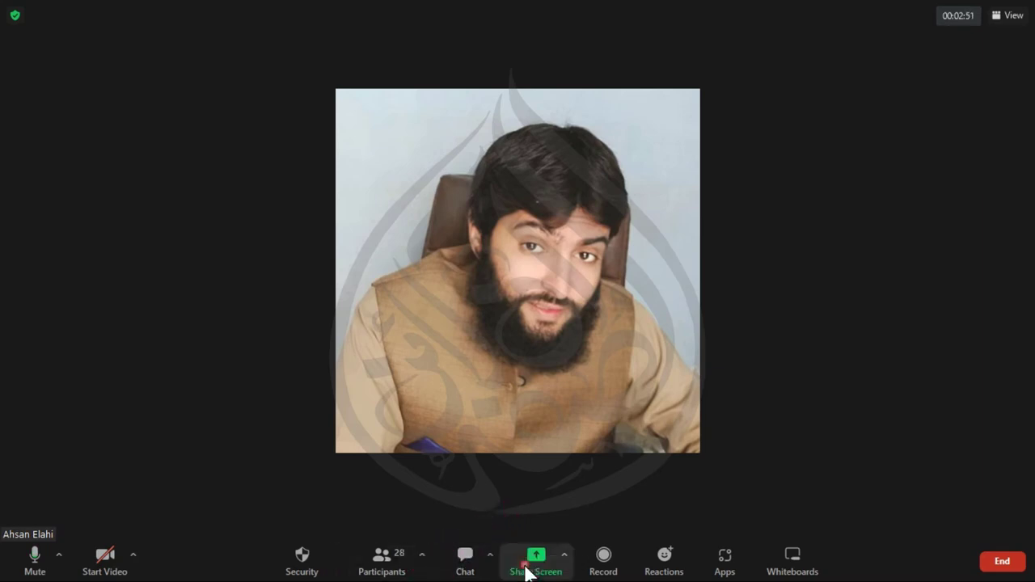
left_click(840, 427)
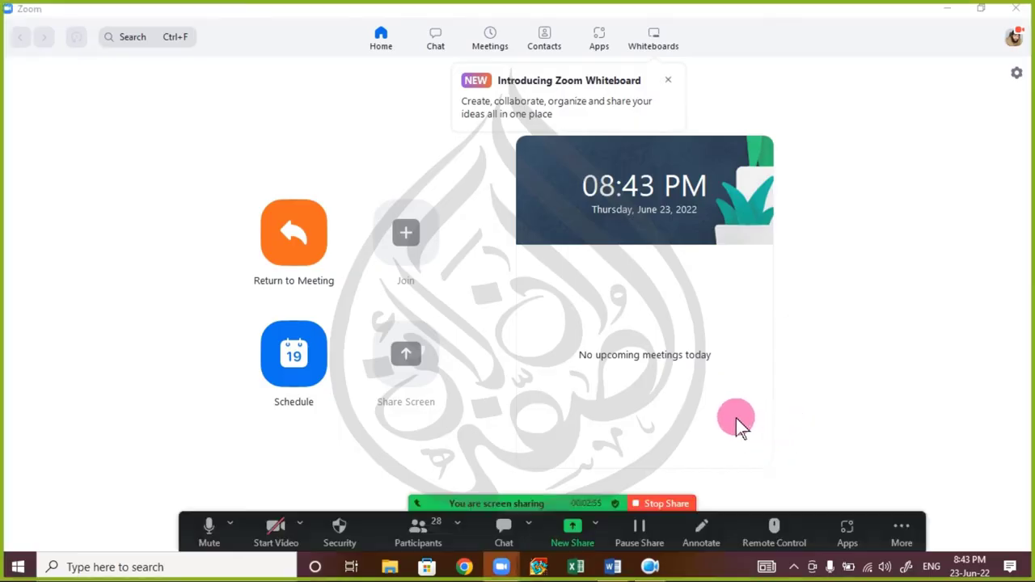
left_click(947, 10)
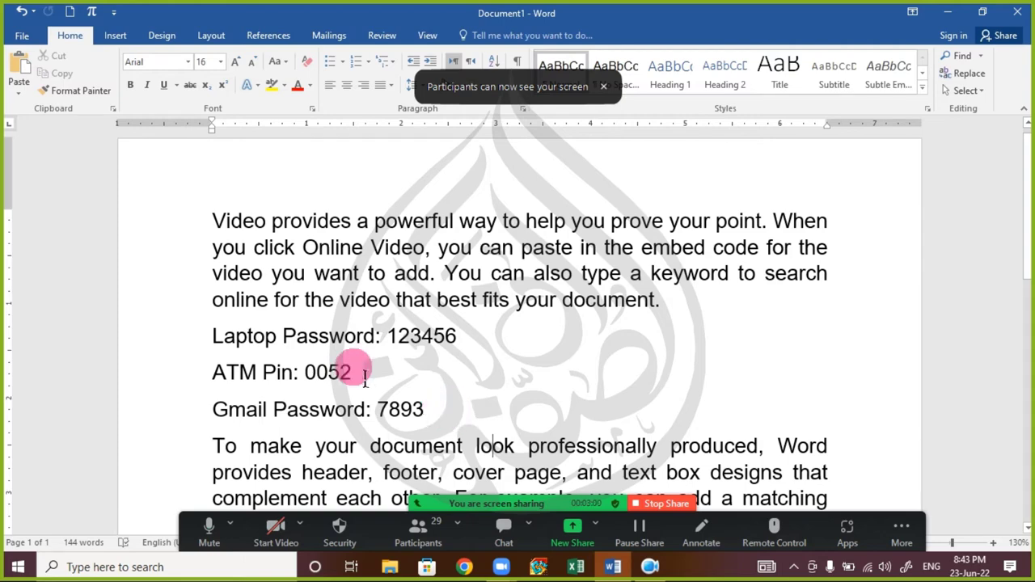
left_click_drag(434, 414, 191, 349)
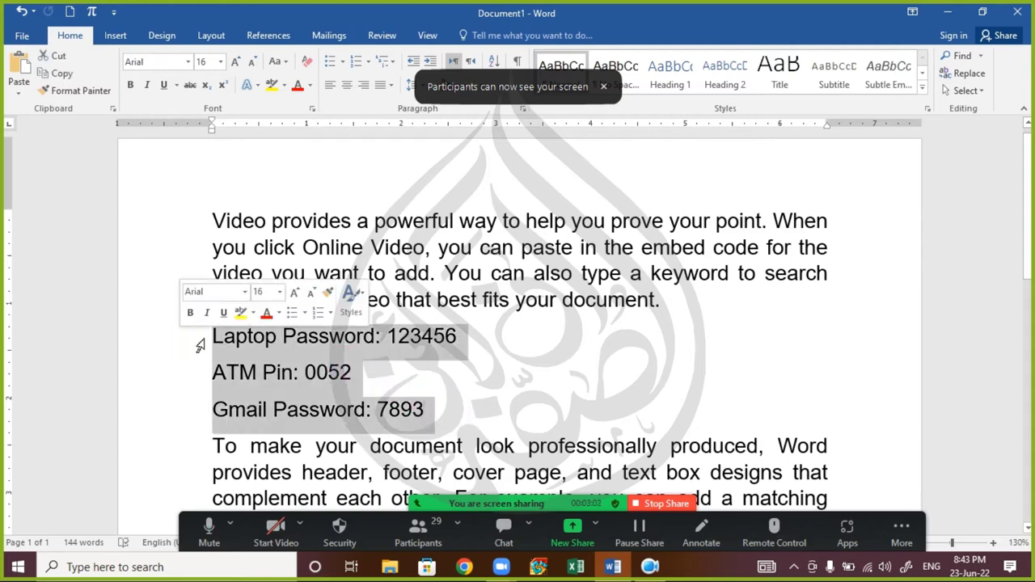
key("Delete")
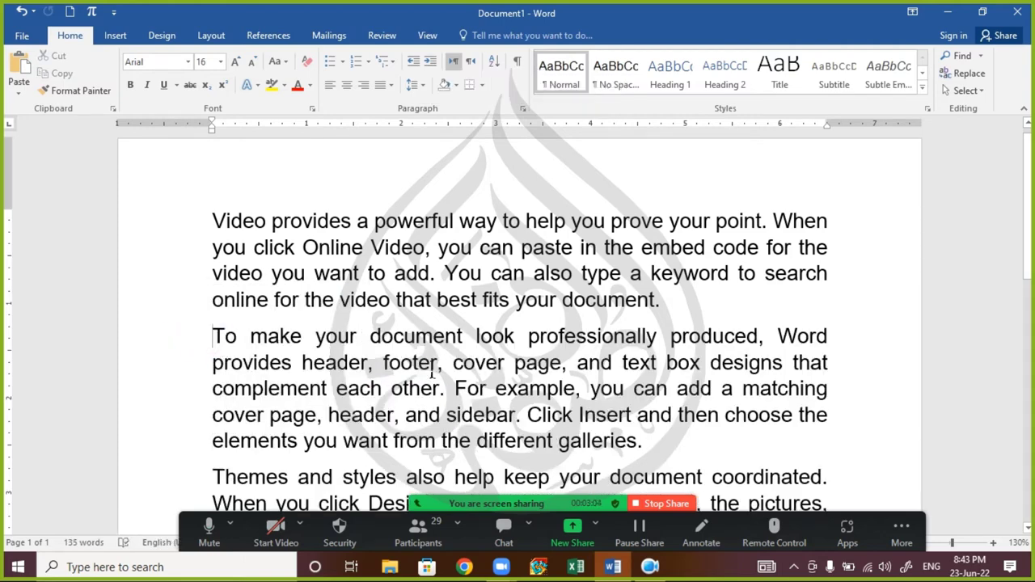
left_click_drag(214, 338, 697, 455)
left_click(306, 390)
triple_click(400, 368)
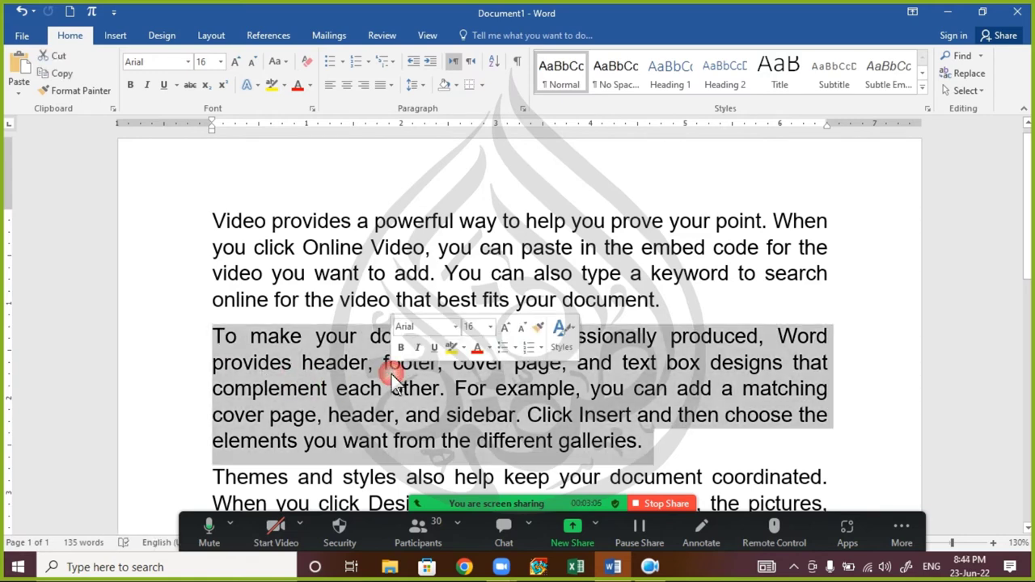
left_click(412, 390)
triple_click(416, 389)
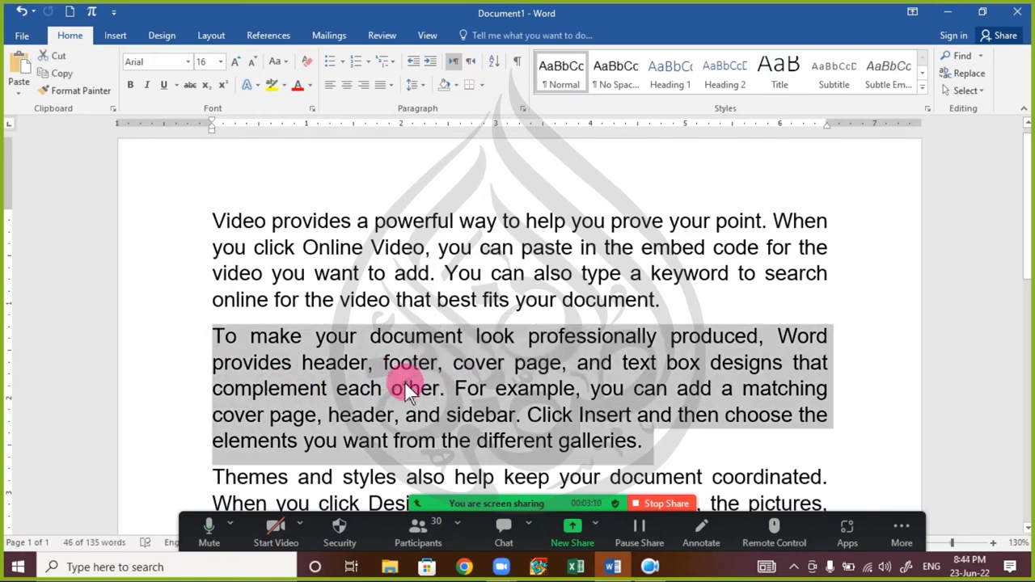
key("alt")
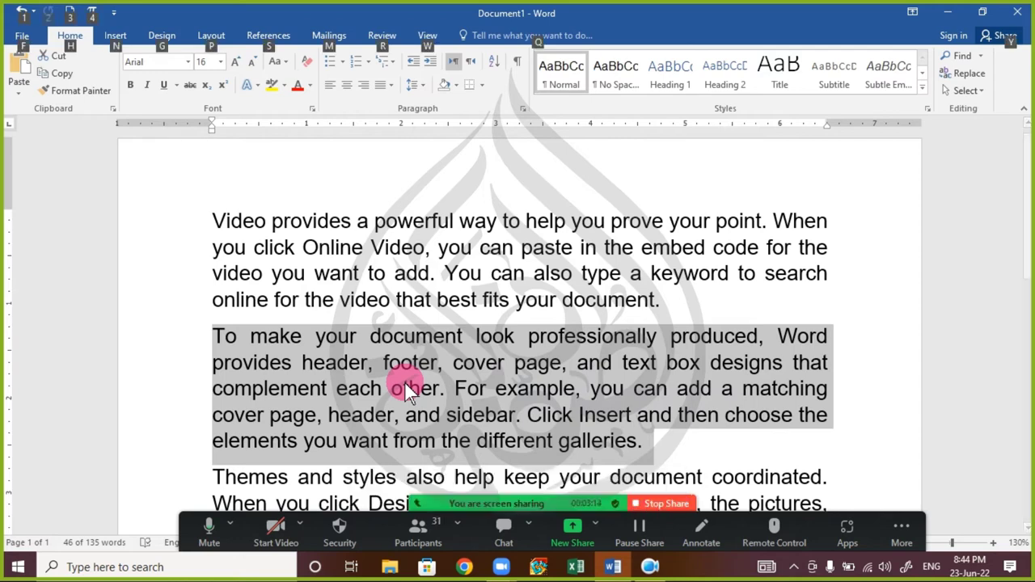
key("alt")
key("ctrl+d")
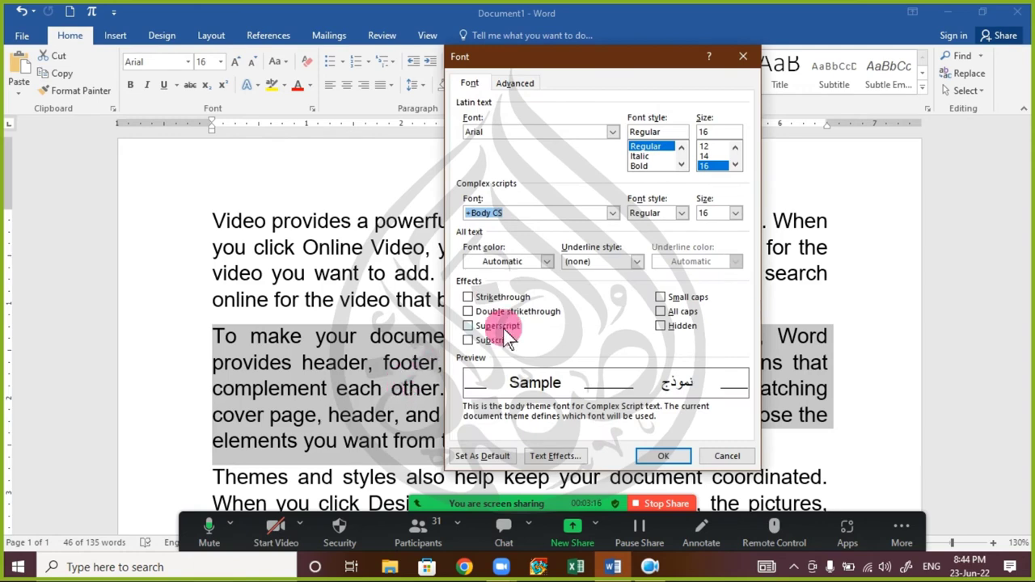
left_click(660, 326)
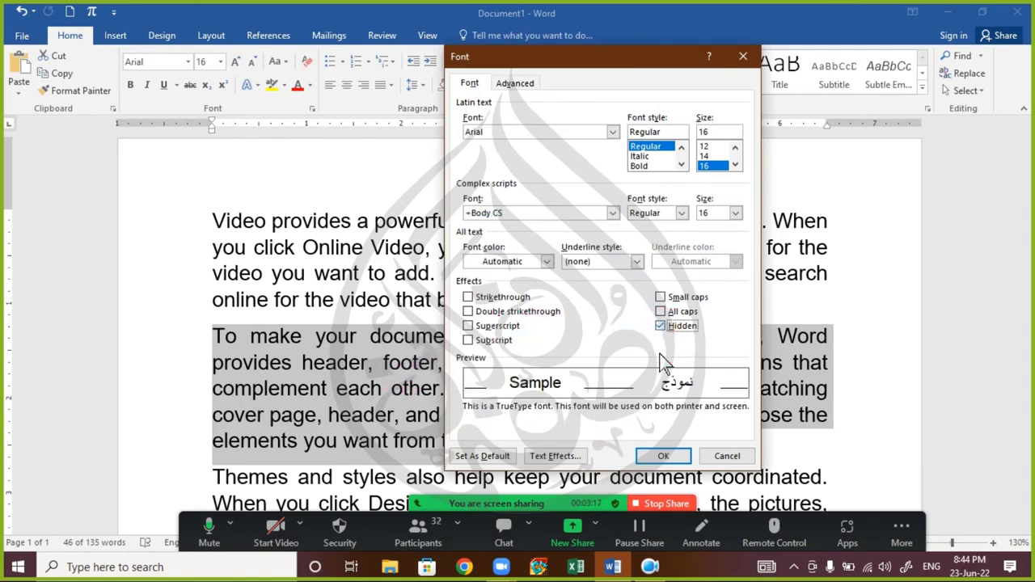
left_click(662, 455)
left_click(371, 387)
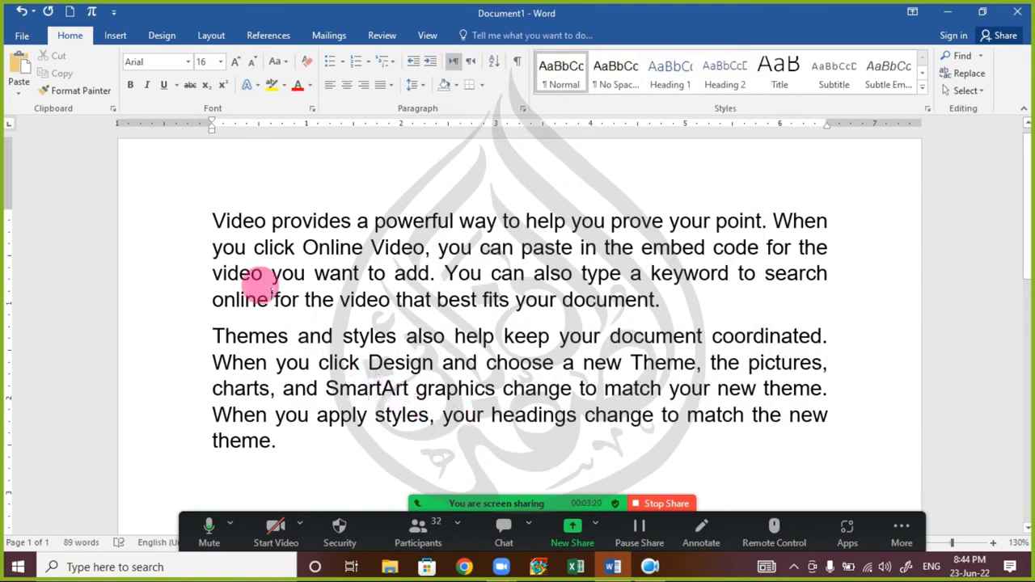
left_click_drag(192, 207, 417, 447)
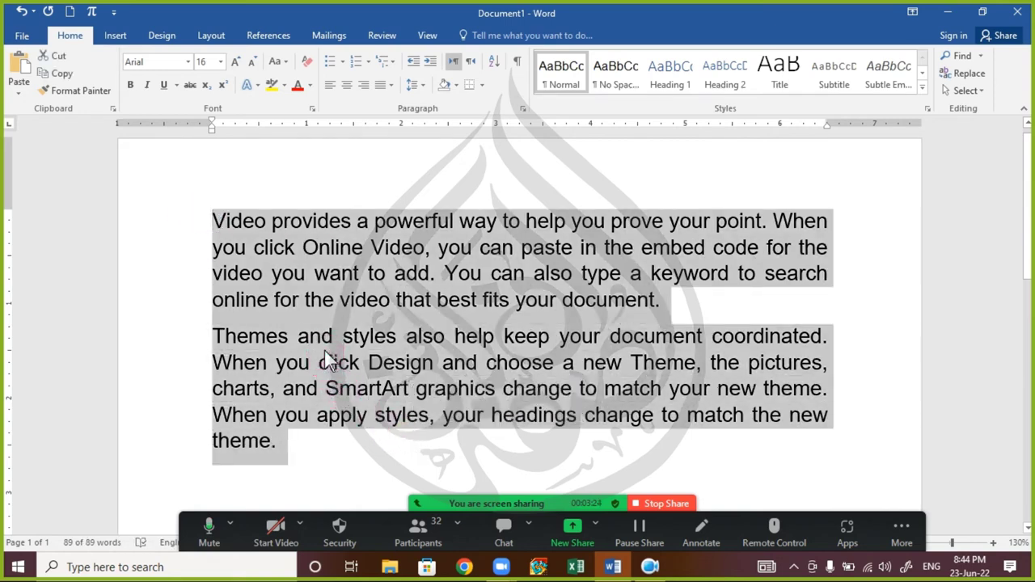
left_click(323, 348)
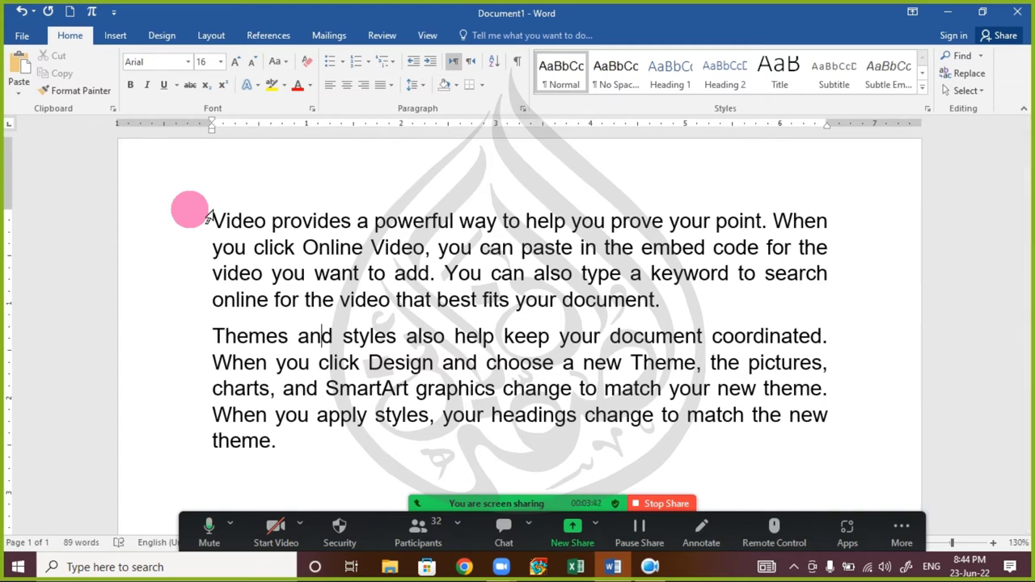
left_click(269, 248)
key("ctrl+a")
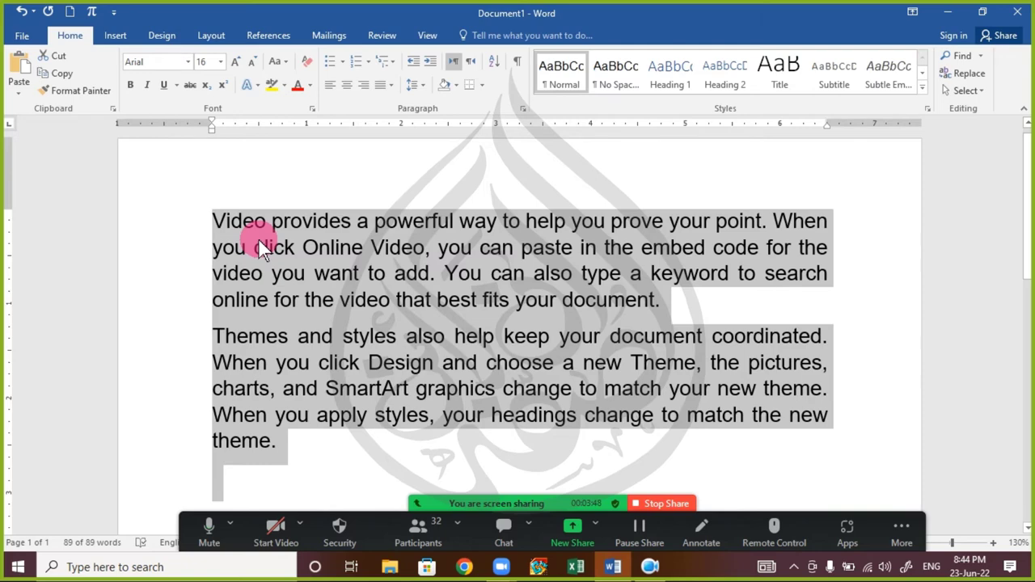
key("ctrl+d")
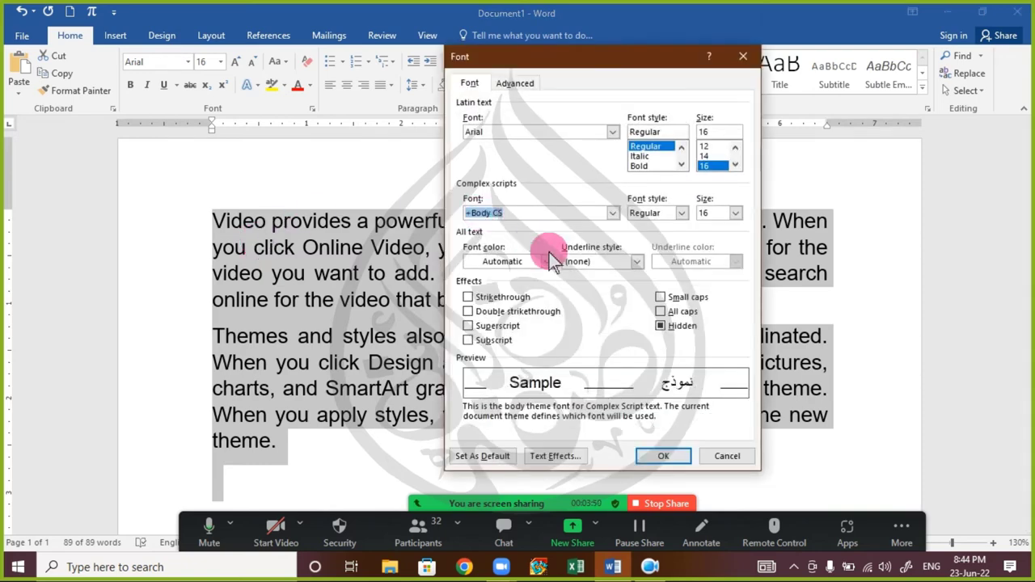
left_click(662, 332)
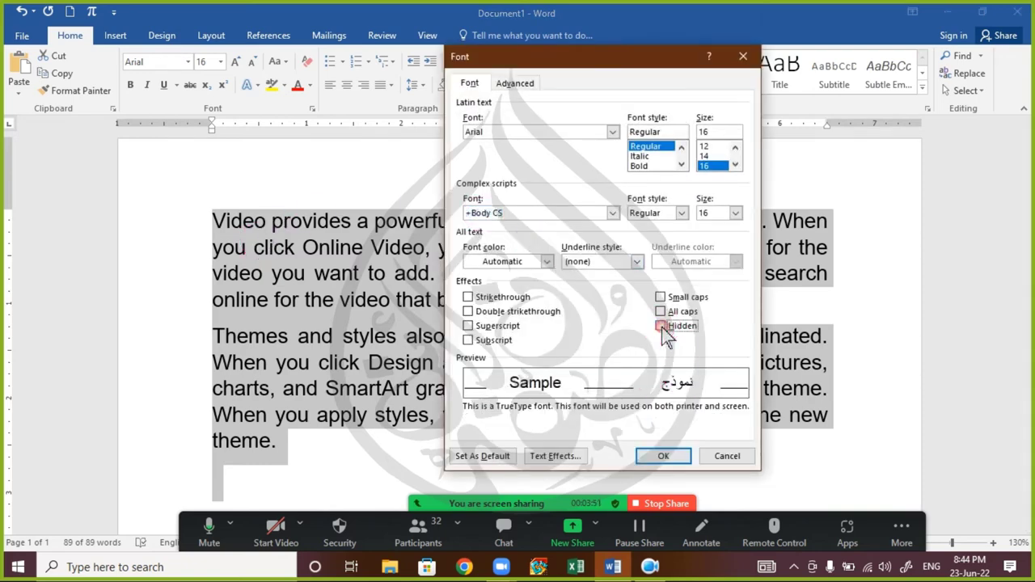
left_click(663, 458)
left_click(381, 400)
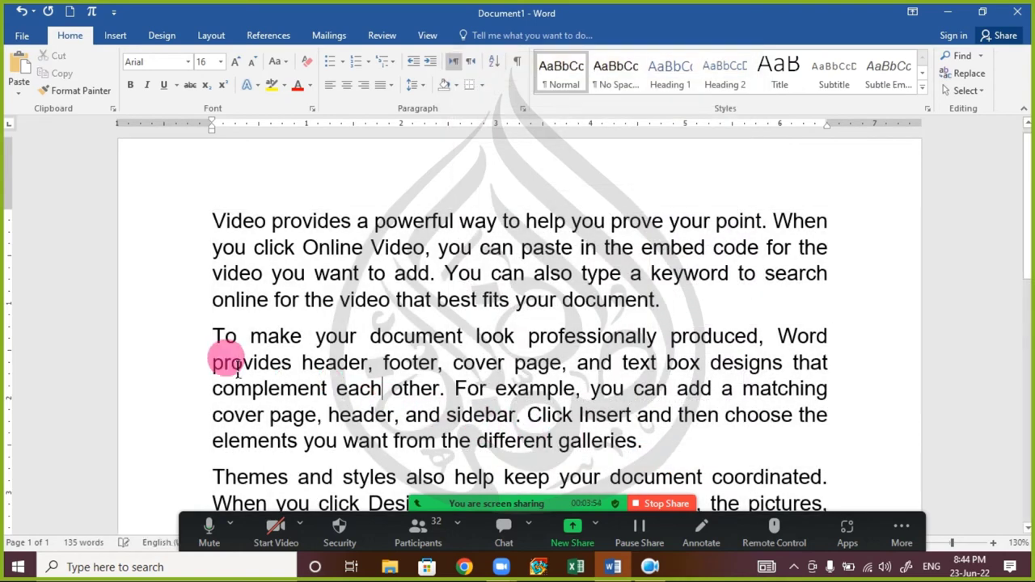
left_click_drag(204, 337, 681, 451)
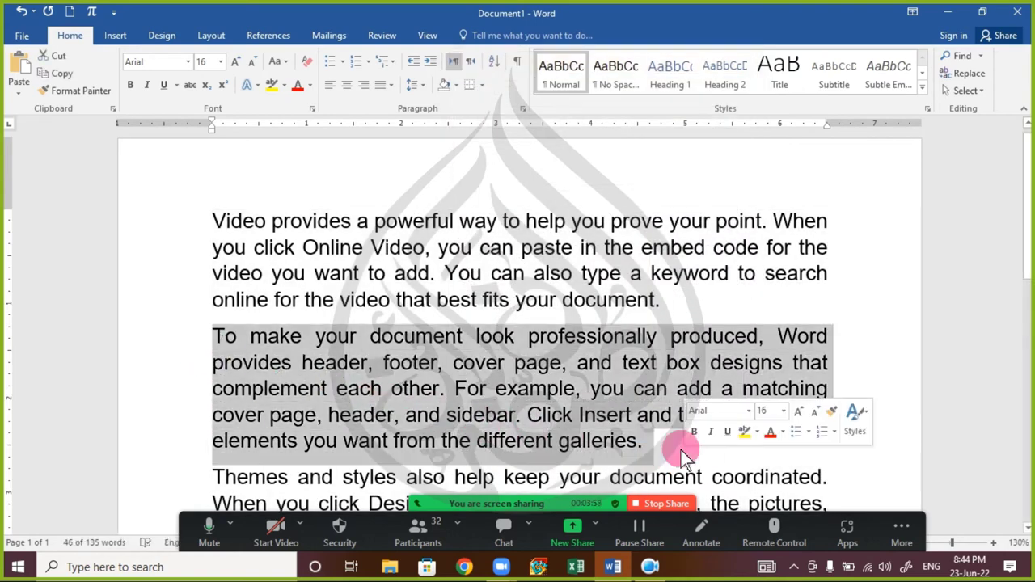
- Open and close the Zoom participant list and meeting chat
left_click(424, 528)
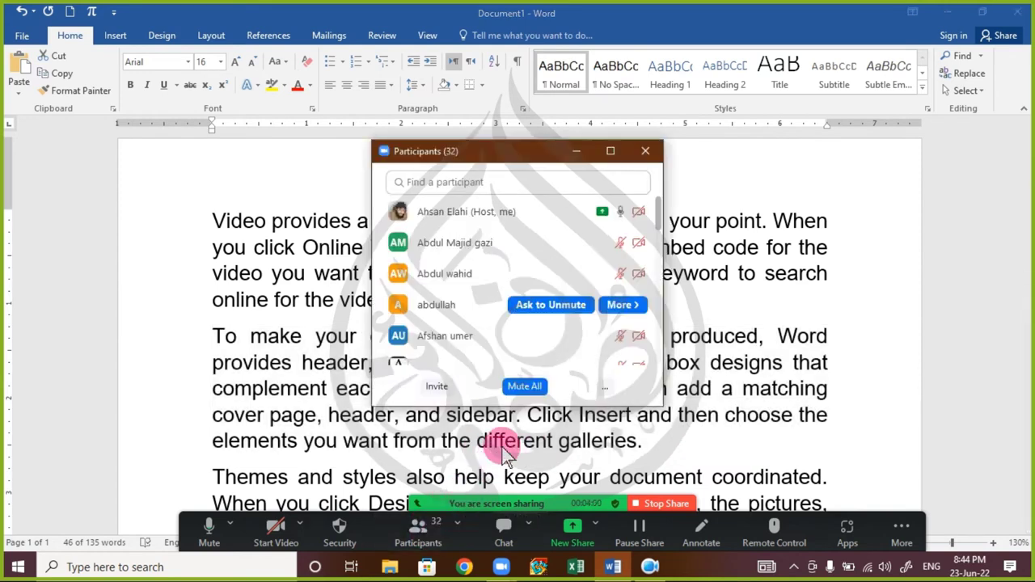
left_click(644, 153)
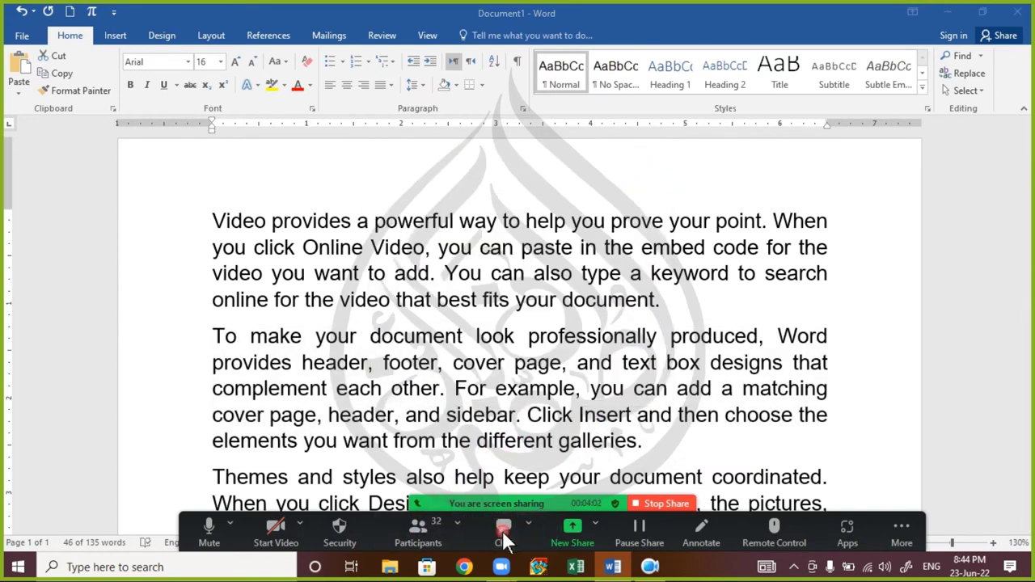
left_click(503, 530)
left_click(631, 143)
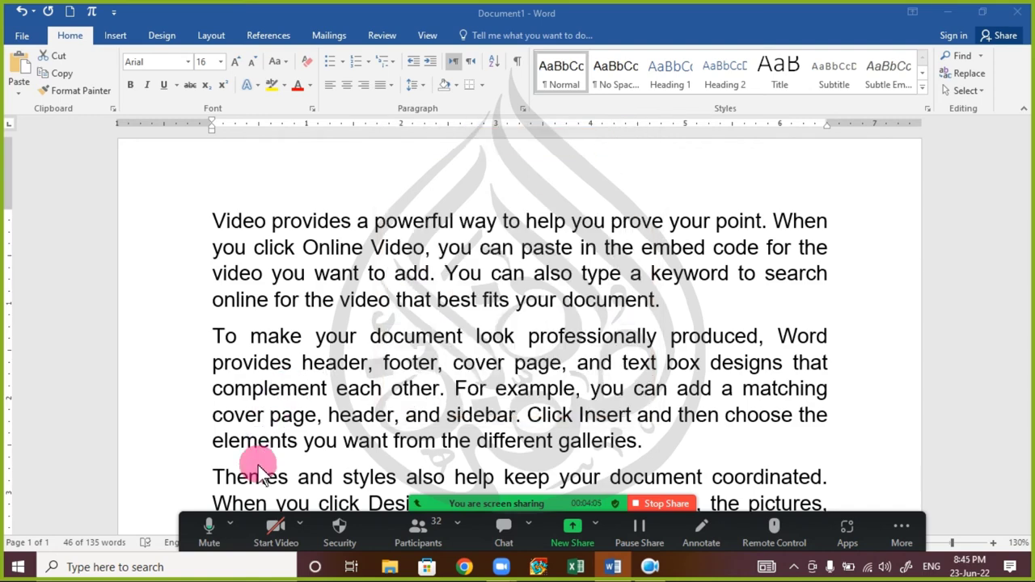
- Select the second paragraph, browse the Font dialog's Advanced tab, cancel without changes, and open the Zoom chat
triple_click(355, 385)
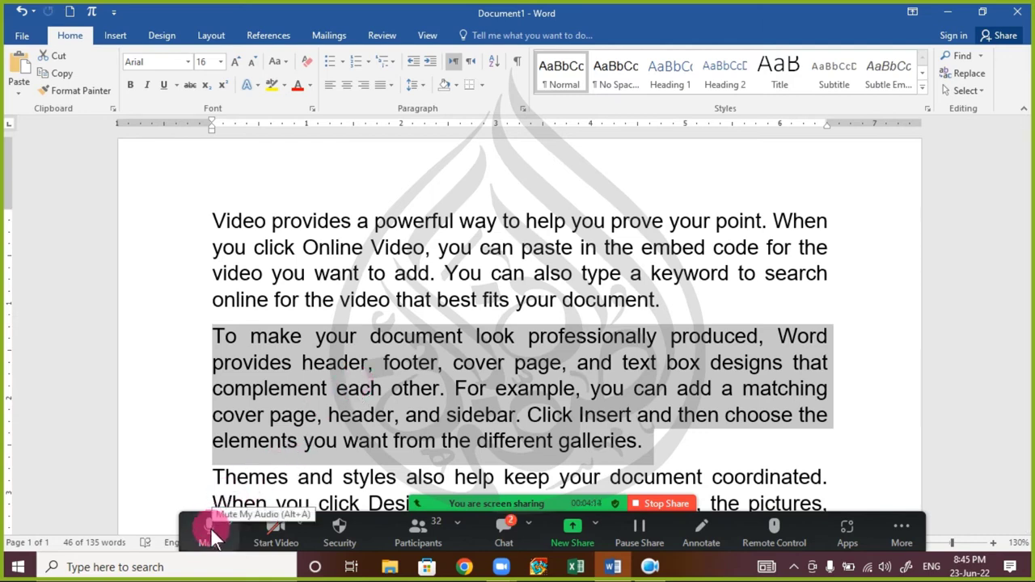
left_click(312, 110)
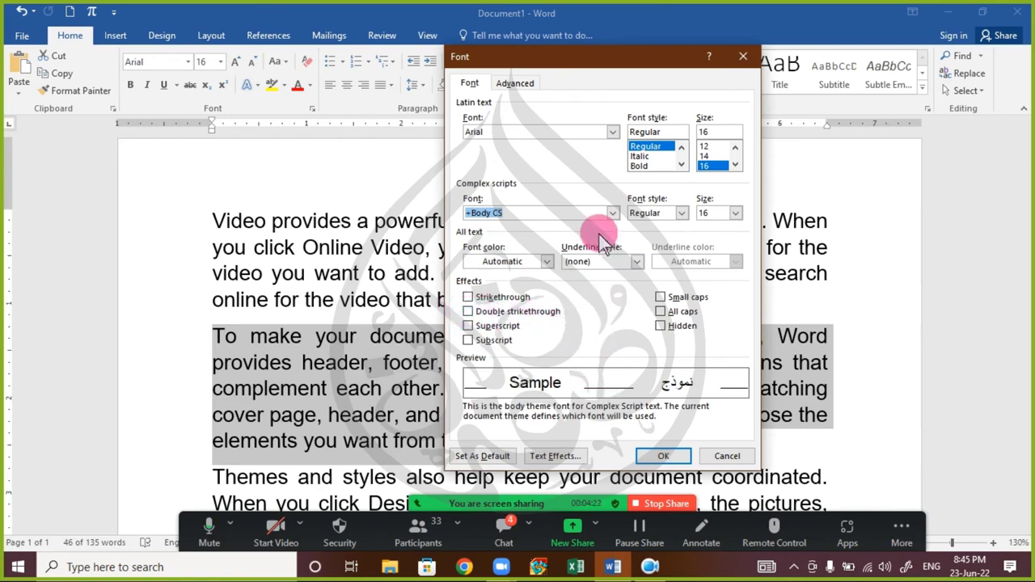
left_click(517, 84)
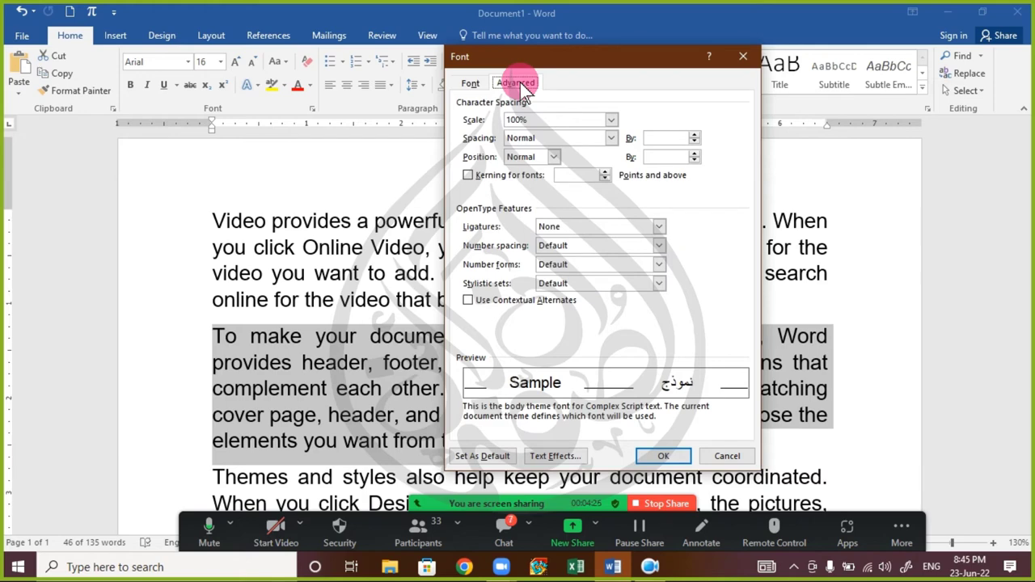
left_click(467, 84)
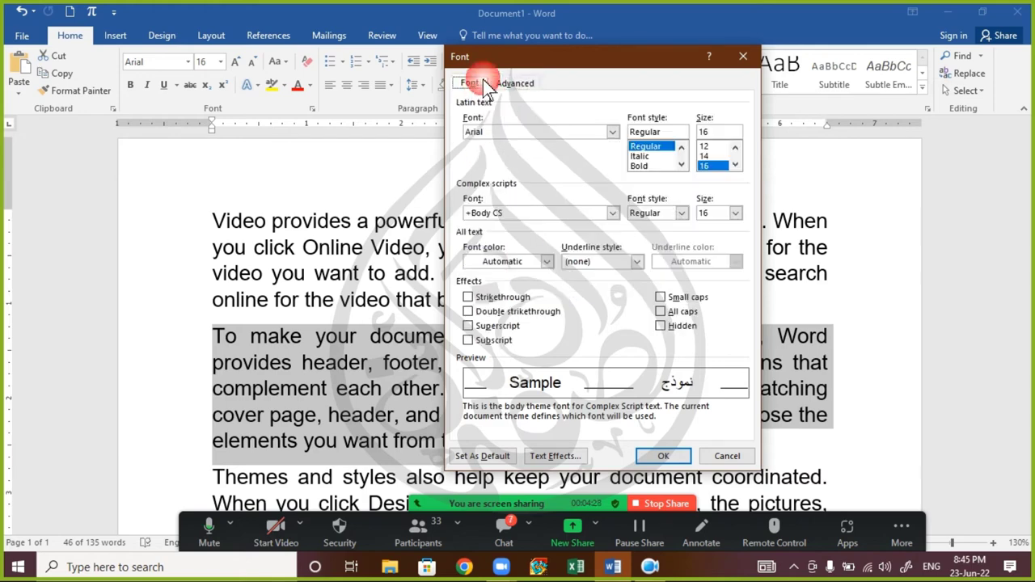
left_click_drag(524, 65, 534, 34)
left_click(525, 52)
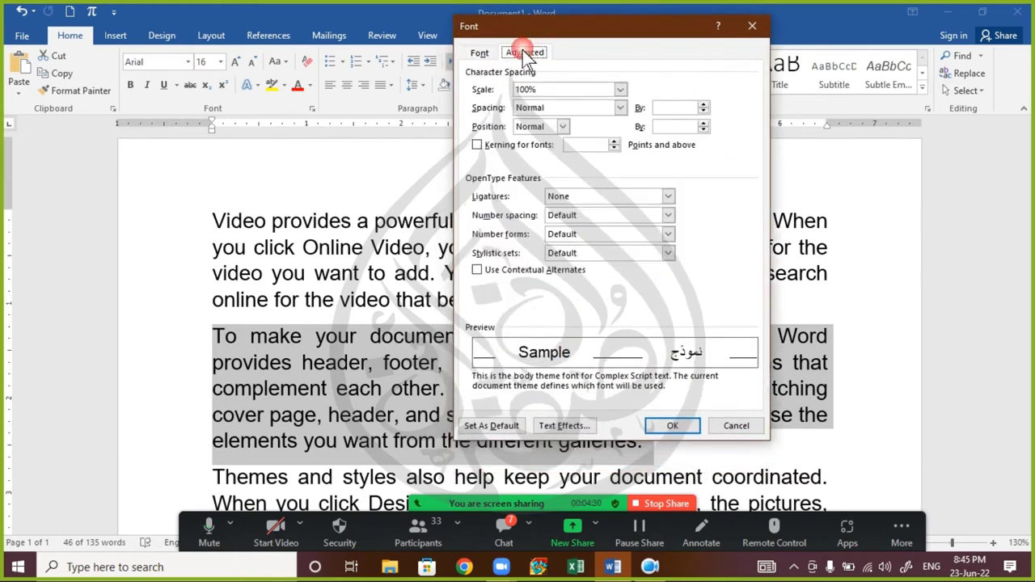
left_click(480, 55)
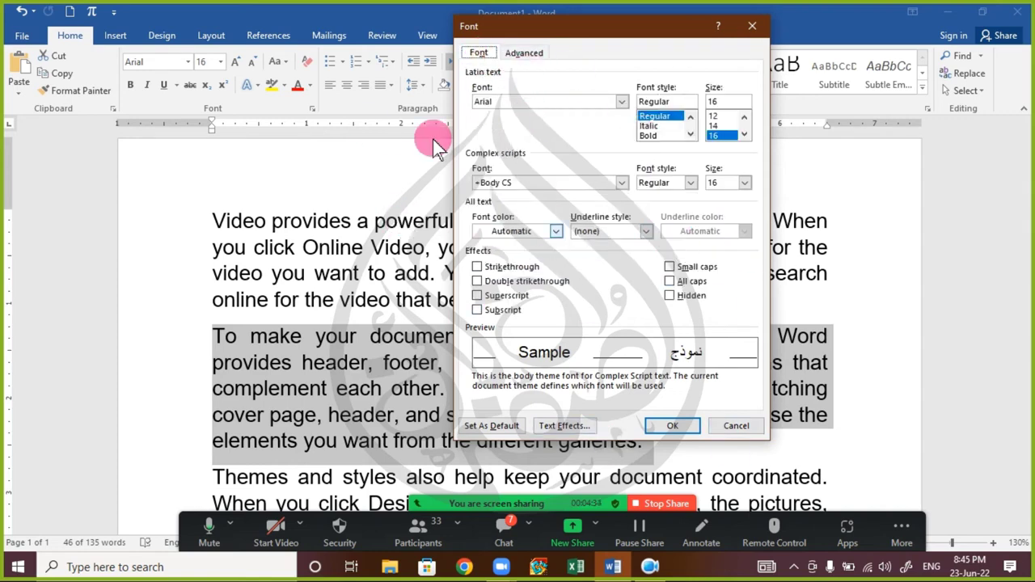
left_click(718, 430)
left_click(505, 530)
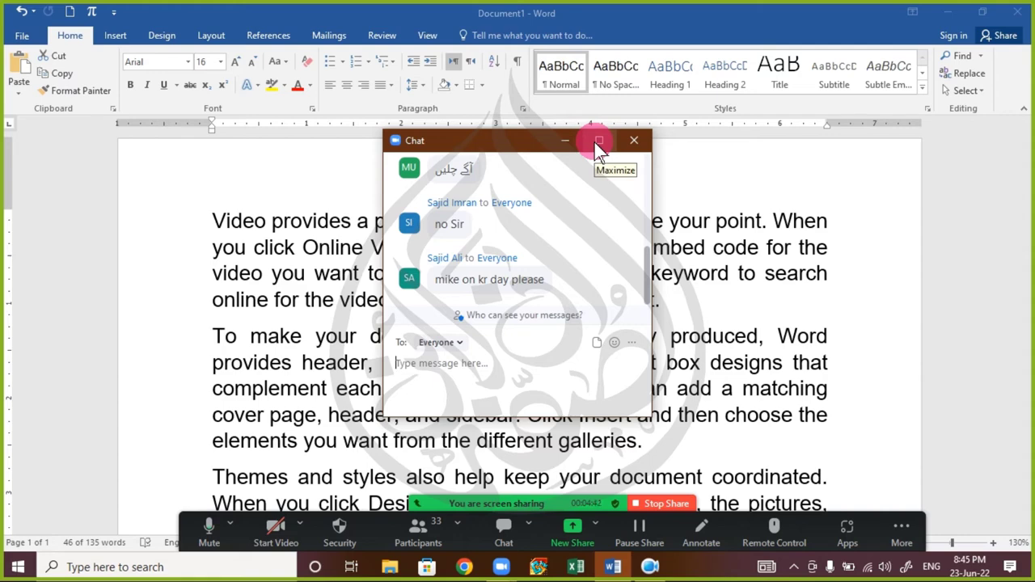
- Enlarge the meeting chat to full screen, then close it and show the participant list
double_click(534, 142)
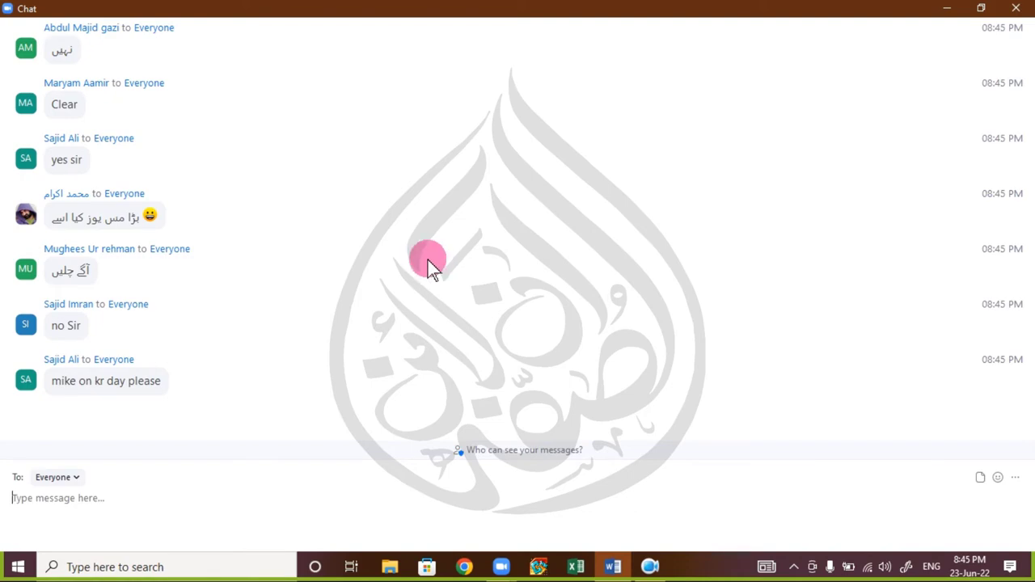
left_click(1017, 9)
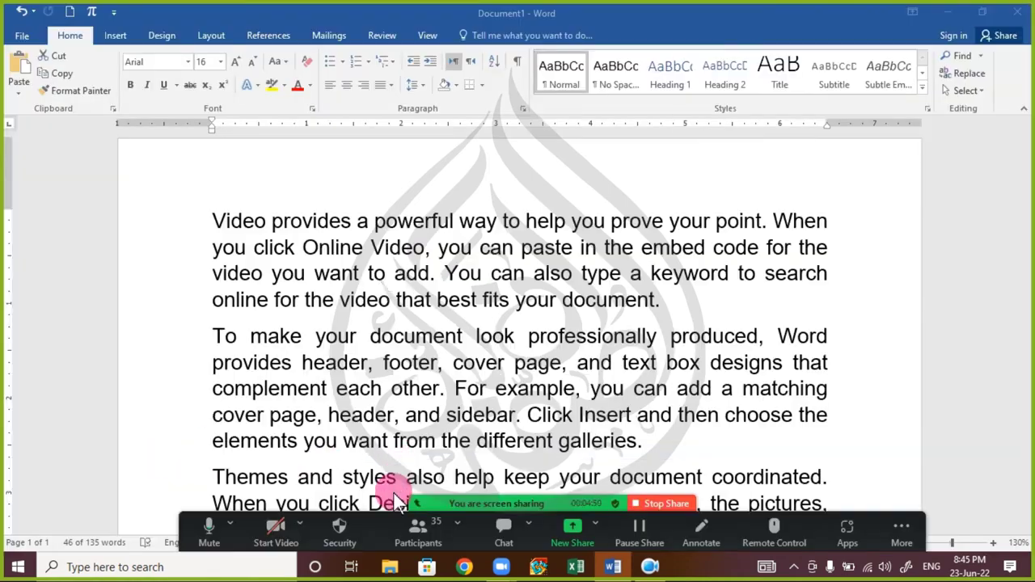
left_click(422, 531)
left_click(495, 527)
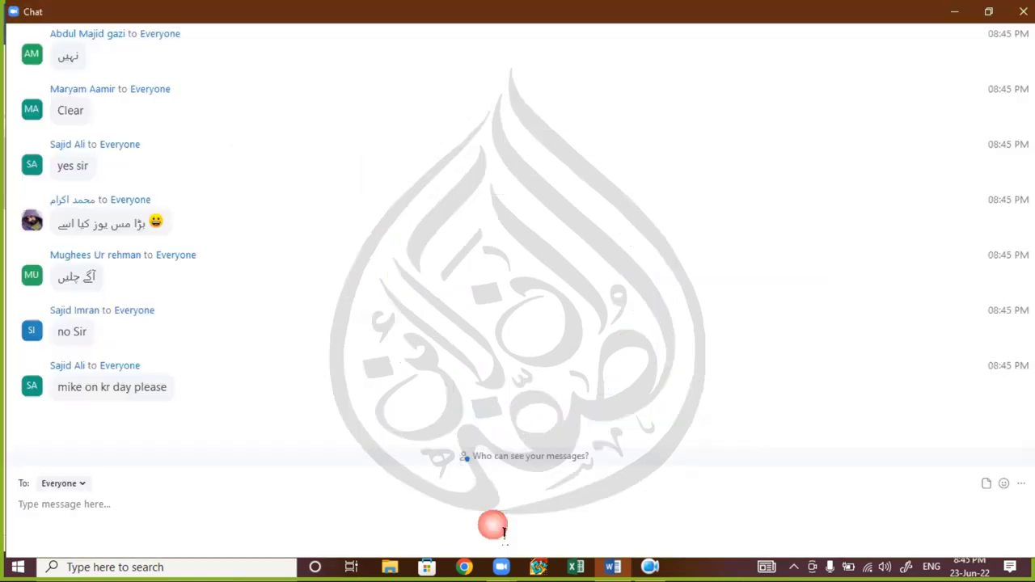
left_click(1022, 11)
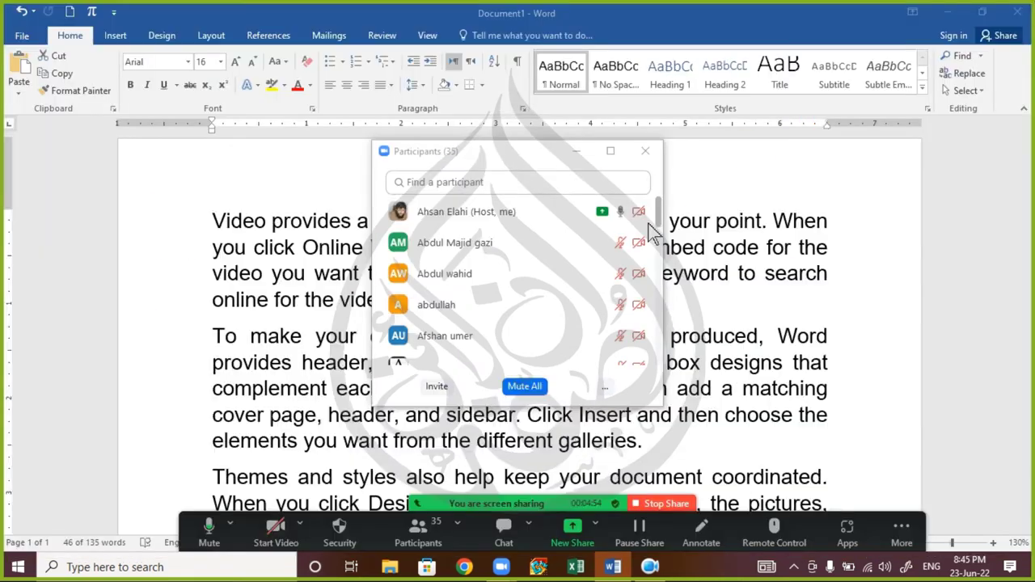
- Search the participant list for a participant by name, view their More options, then close the list
left_click(550, 184)
type("sa")
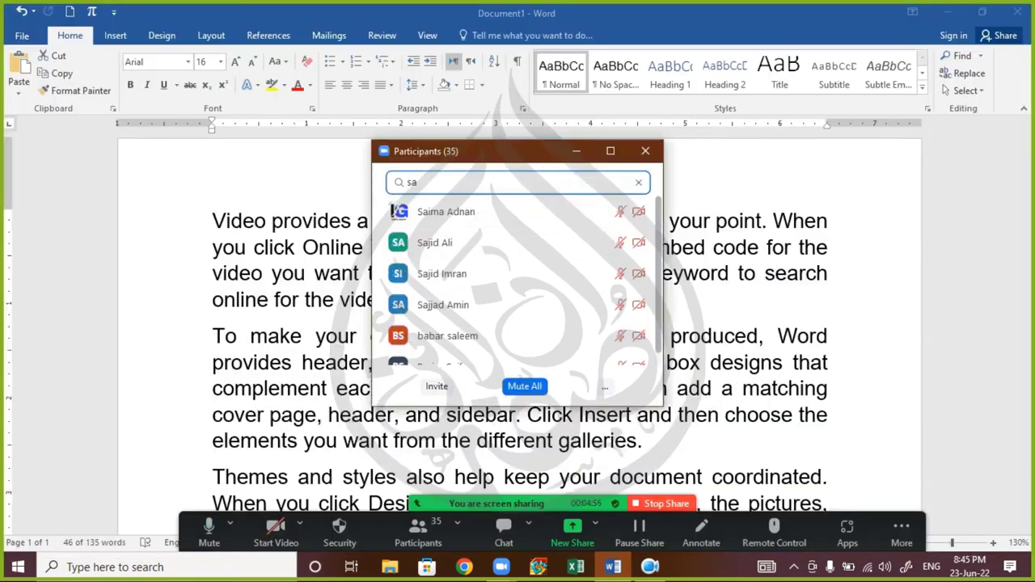
type("jid")
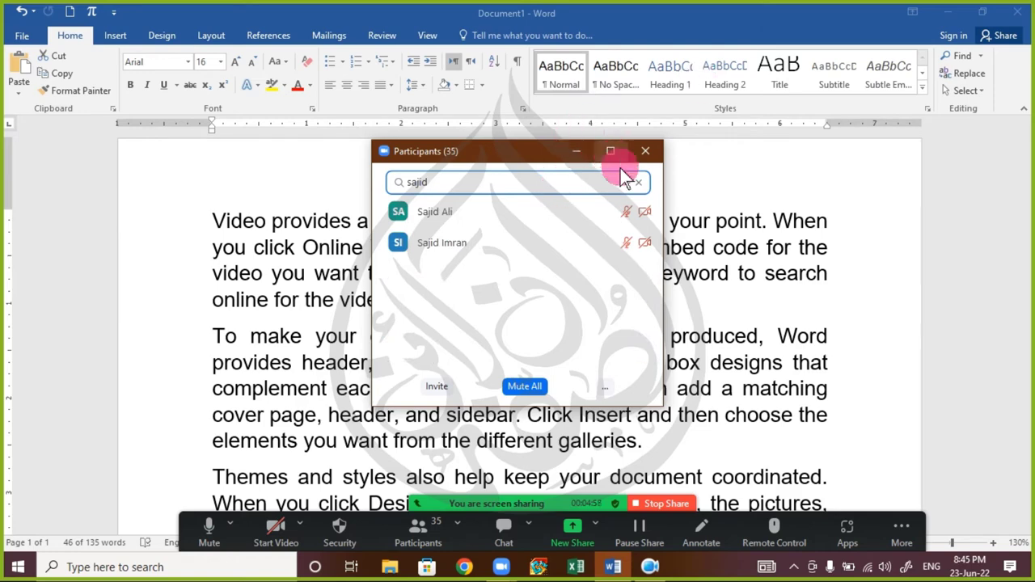
left_click(645, 209)
left_click(594, 214)
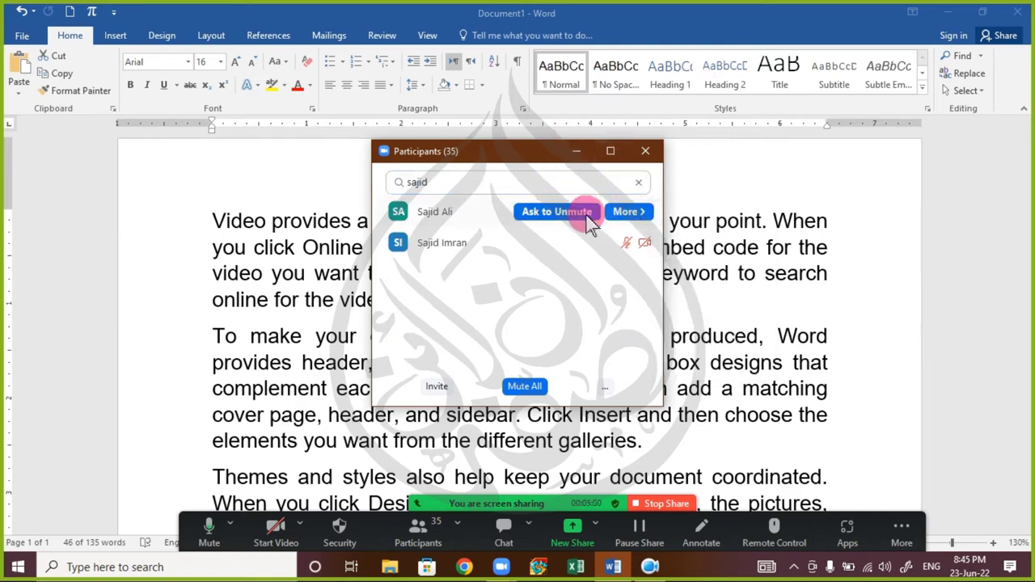
left_click(654, 157)
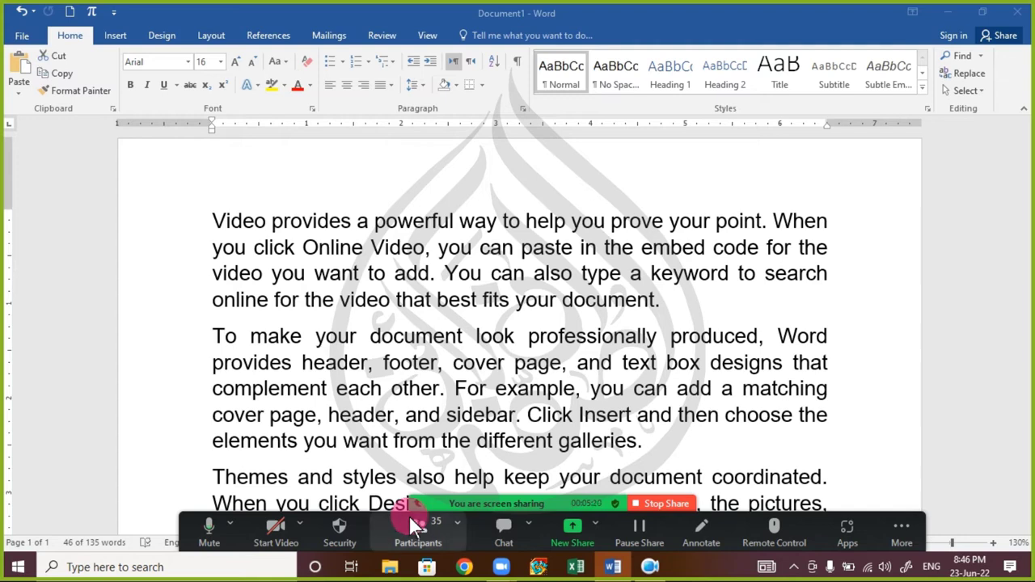
- Select the paragraph beginning 'To make your document', then show the desktop with Win+D
key("XF86AudioLowerVolume")
key("XF86AudioLowerVolume")
key("XF86AudioLowerVolume")
key("XF86AudioLowerVolume")
key("XF86AudioLowerVolume")
key("XF86AudioLowerVolume")
key("XF86AudioLowerVolume")
key("XF86AudioLowerVolume")
key("XF86AudioLowerVolume")
key("XF86AudioLowerVolume")
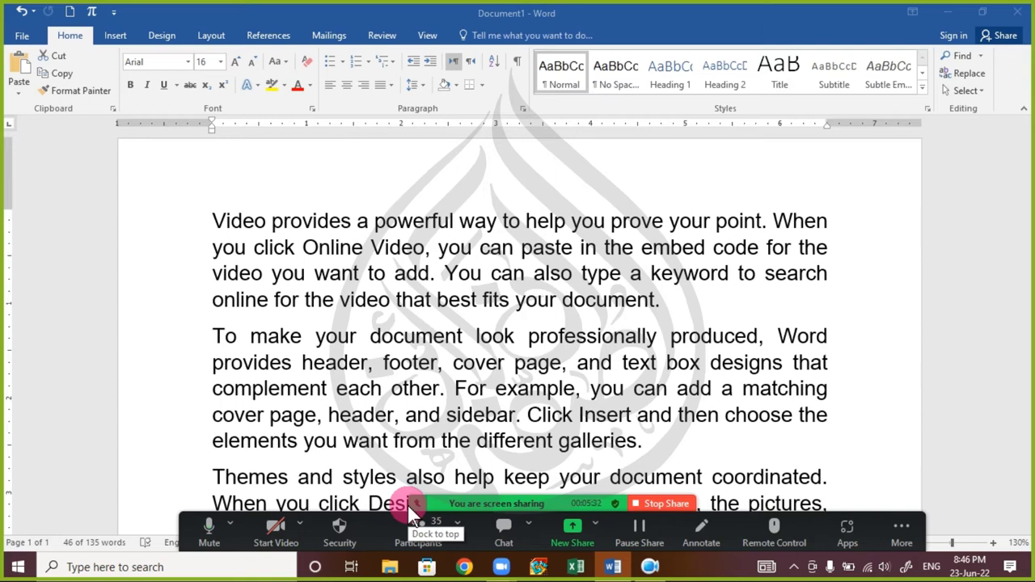
triple_click(331, 377)
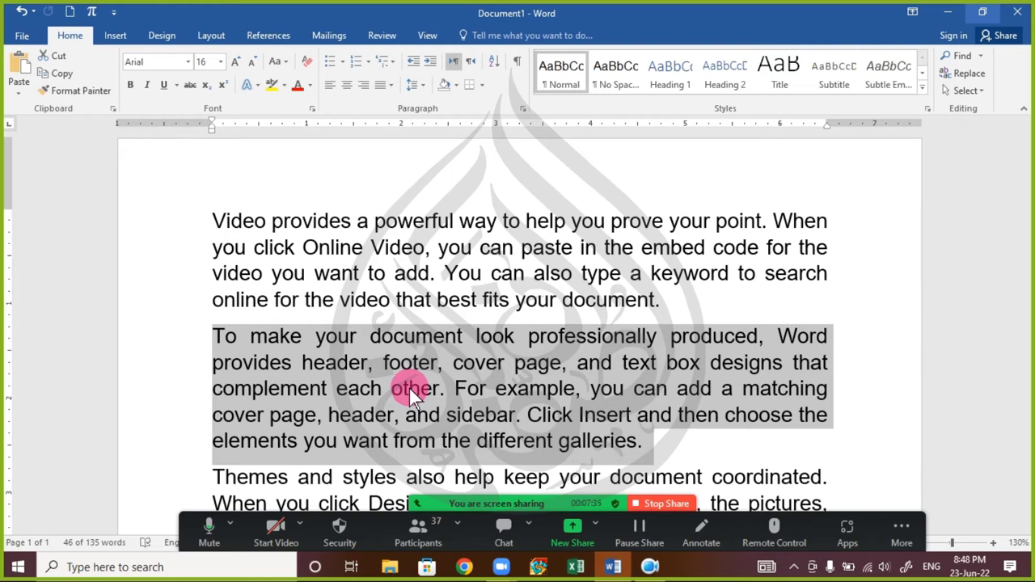
key("super+d")
left_click(48, 30)
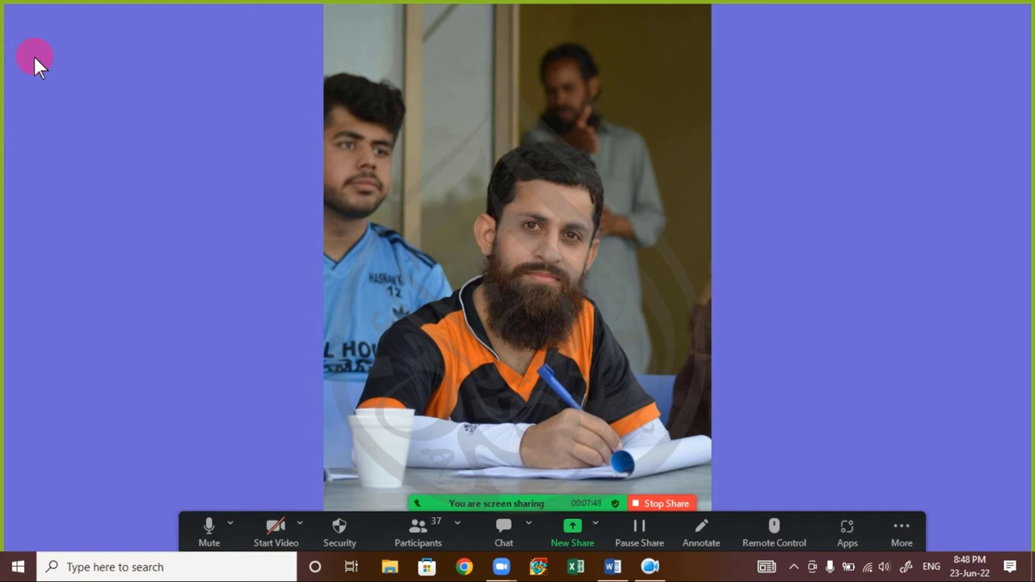
- Restore the Word window over the desktop with Win+D
key("super+d")
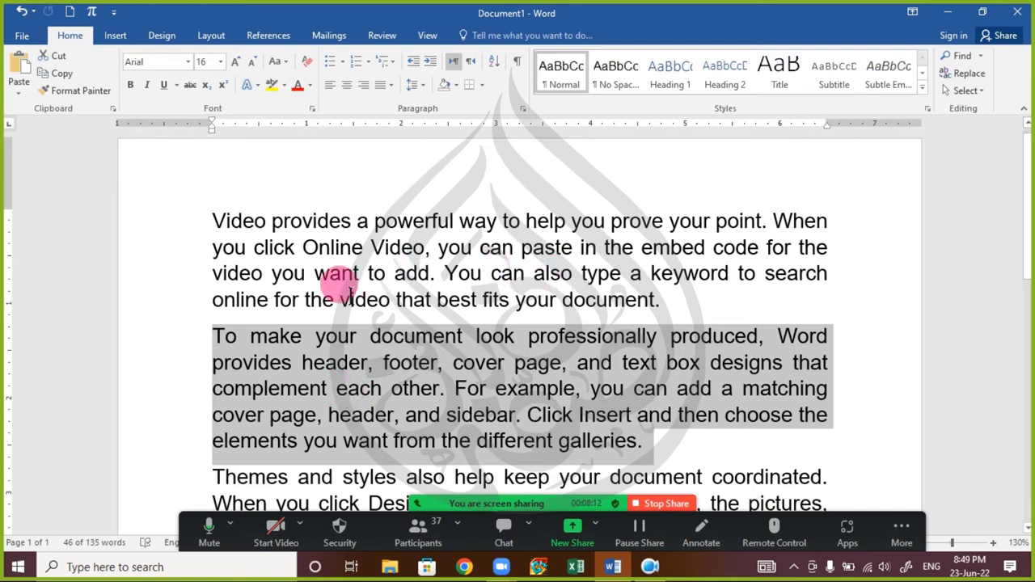
- Search Windows for a person's name, then dismiss the search results
left_click(12, 566)
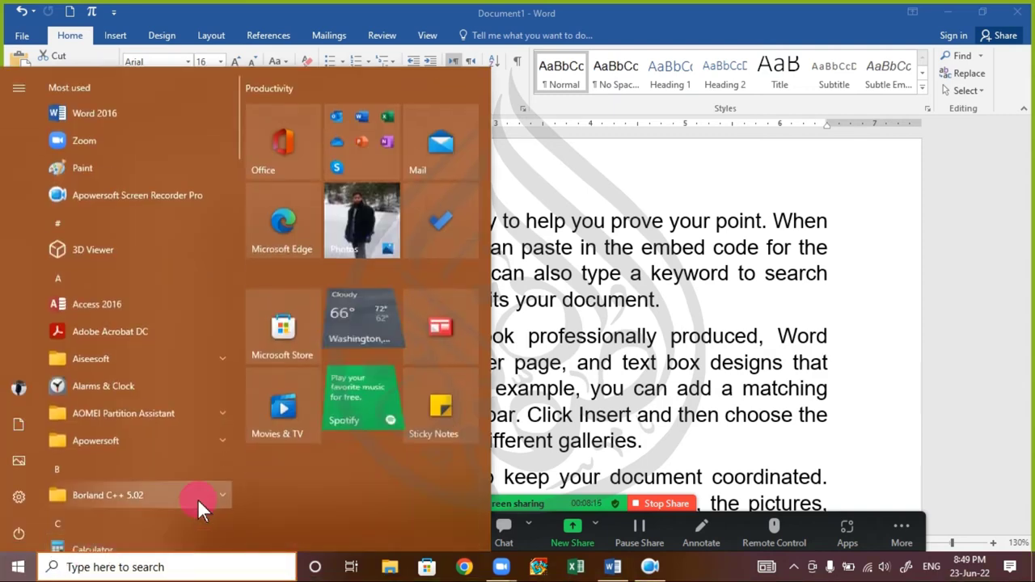
type("sha")
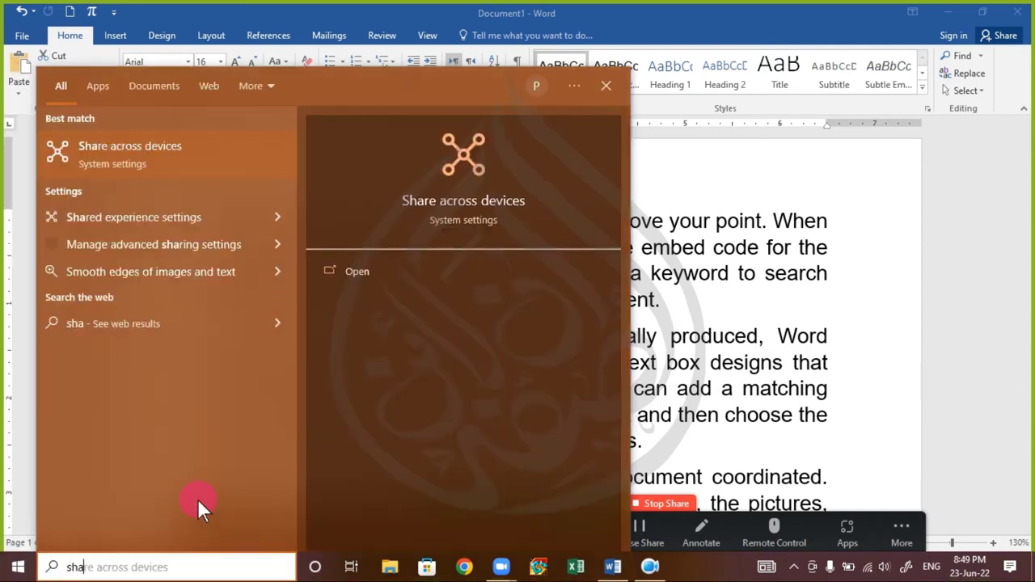
key("BackSpace")
key("BackSpace")
key("BackSpace")
type("z")
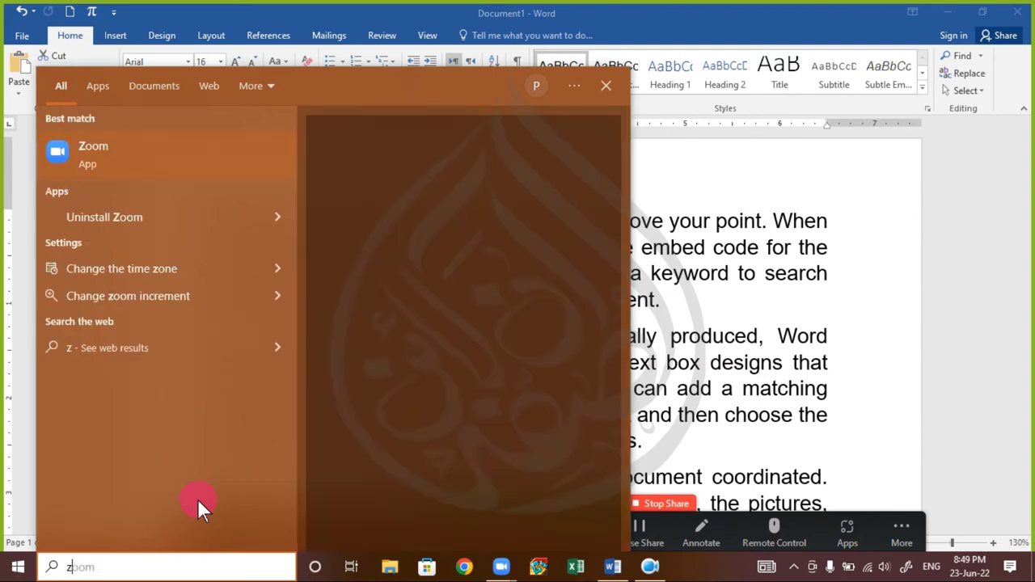
type("ubair")
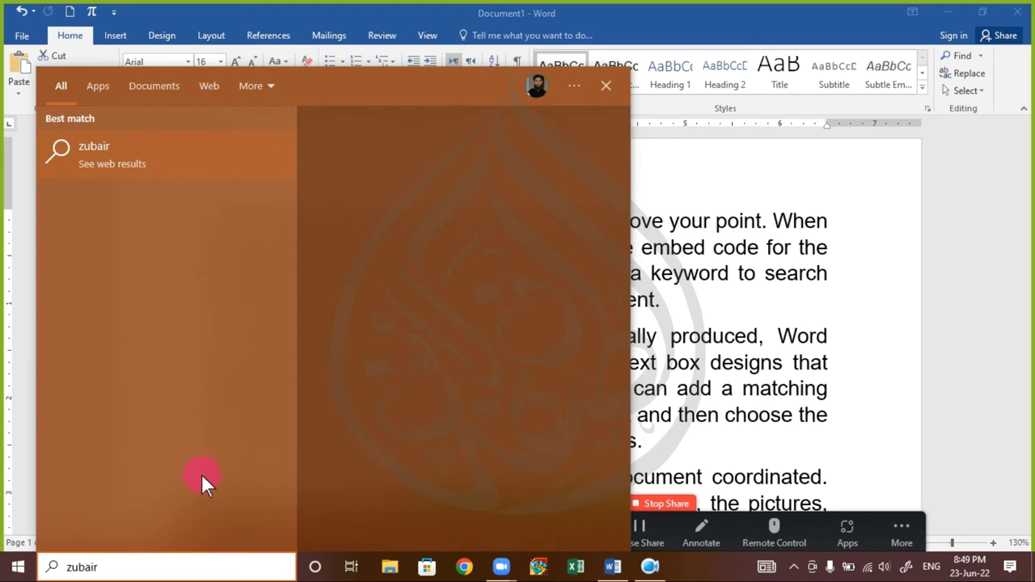
key("Escape")
- Search Windows for 'resume' and open the resume PDF
key("super")
type("resu")
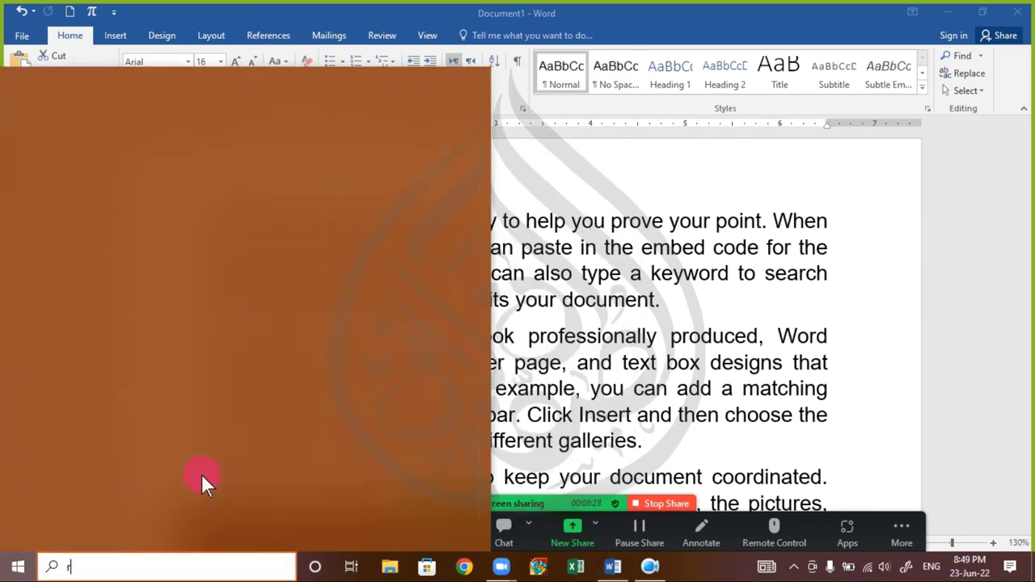
type("me")
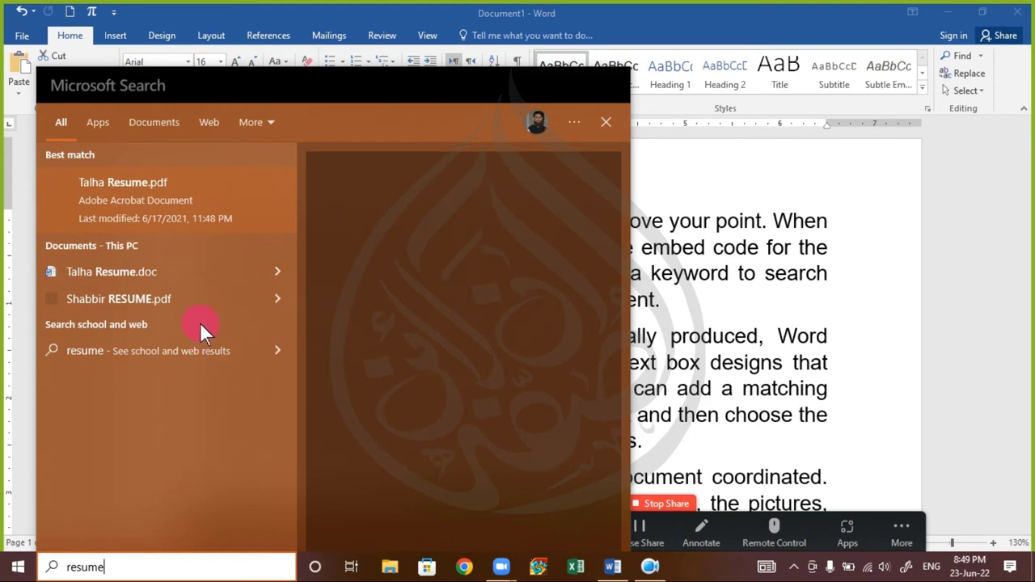
key("Escape")
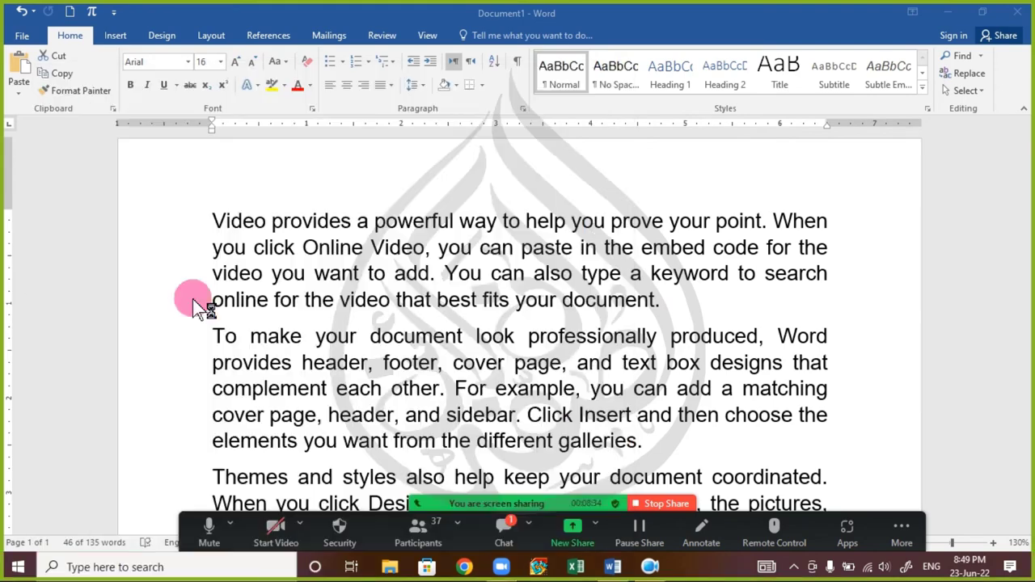
triple_click(408, 354)
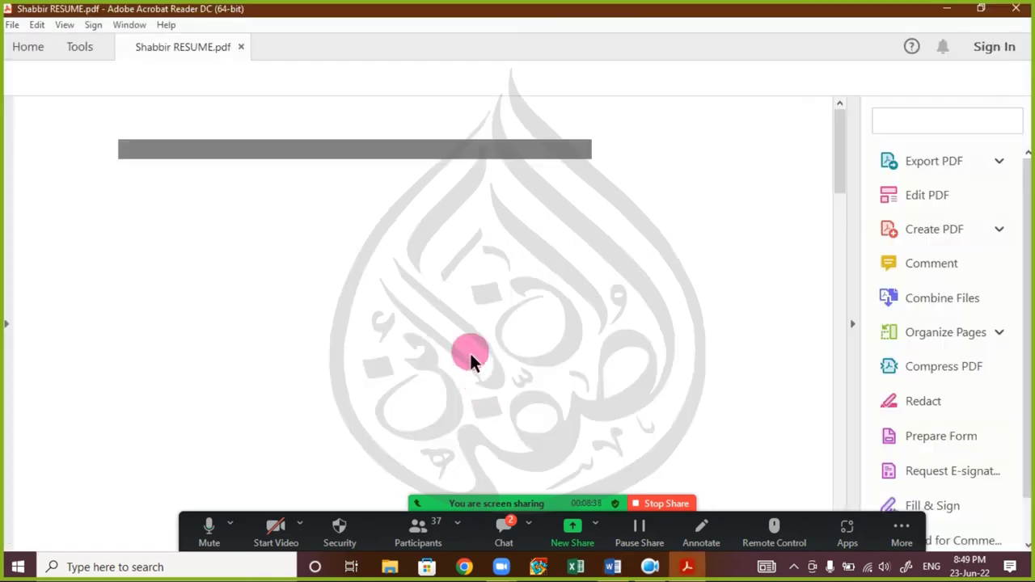
- Scroll through the resume PDF down to the Practical Experience table, then close Acrobat Reader
scroll(434, 275, "down", 4)
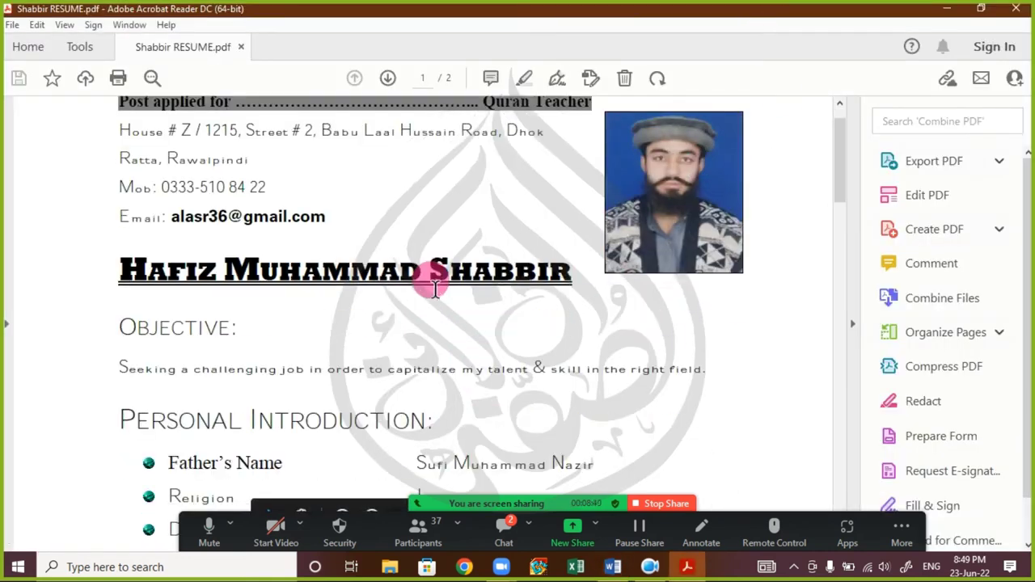
scroll(420, 283, "down", 7)
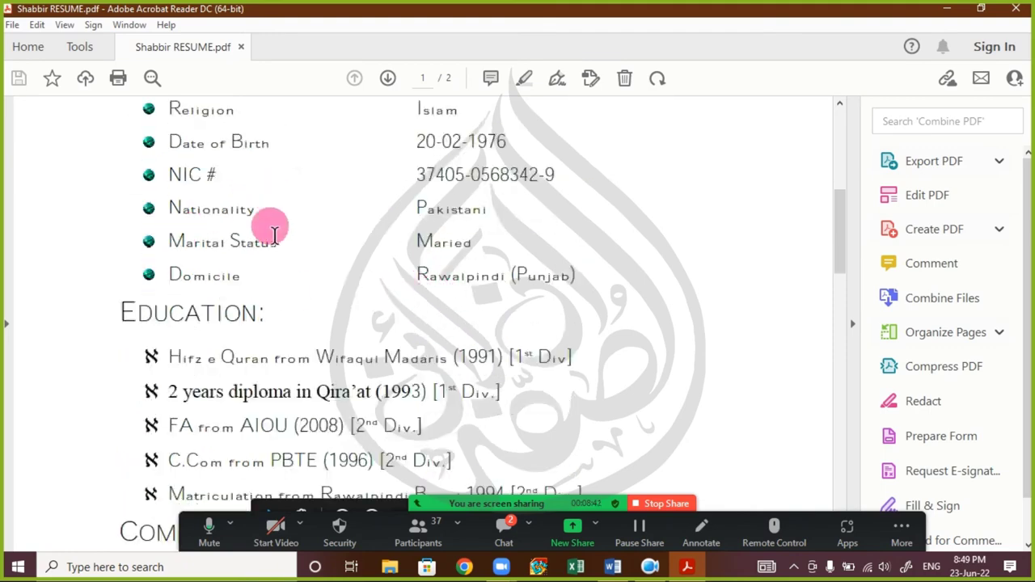
scroll(275, 251, "down", 5)
scroll(277, 279, "down", 5)
scroll(270, 277, "up", 13)
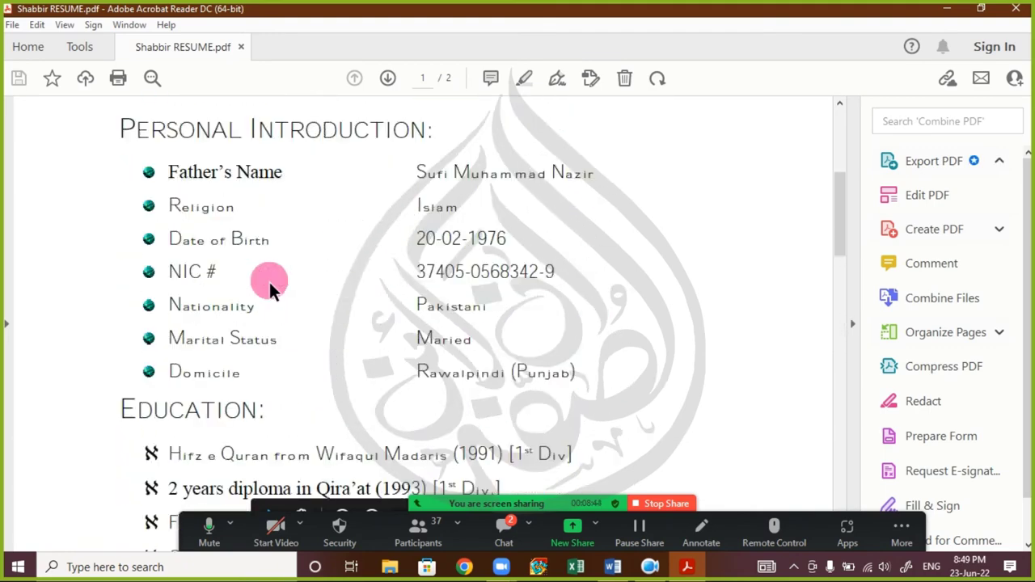
scroll(269, 282, "down", 5)
scroll(271, 287, "down", 9)
scroll(243, 275, "up", 4)
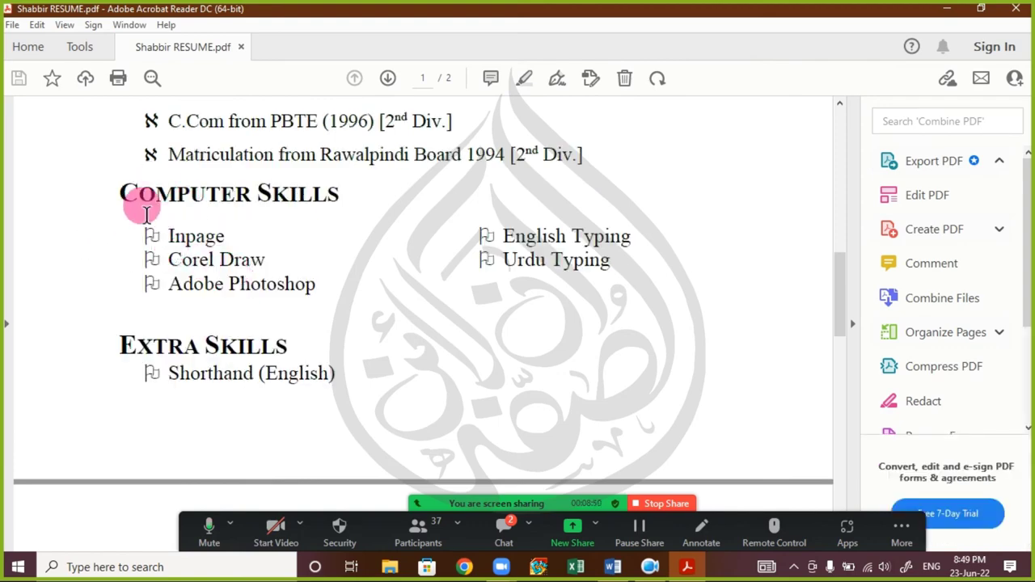
scroll(178, 246, "up", 3)
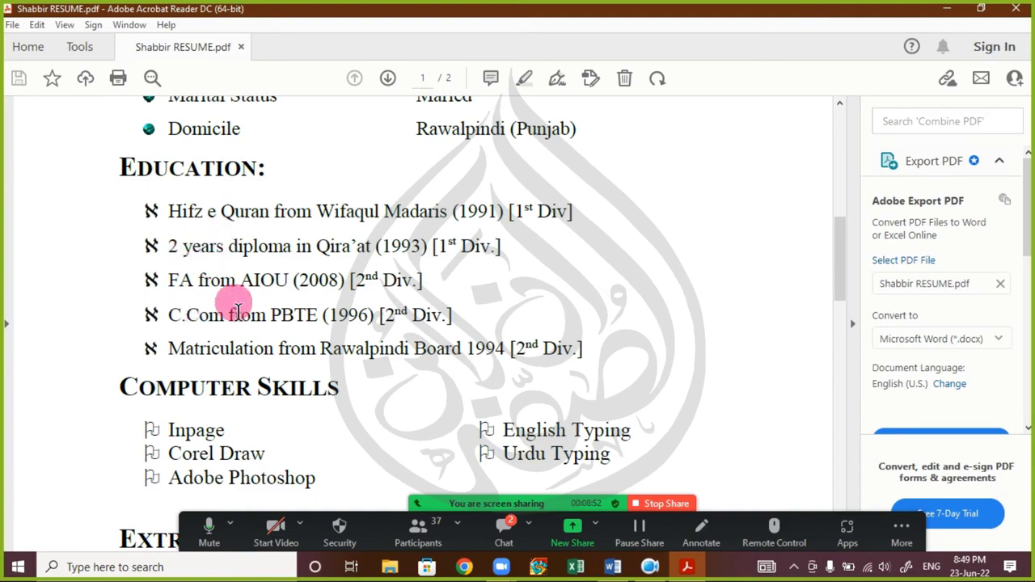
scroll(234, 307, "up", 3)
scroll(230, 320, "up", 5)
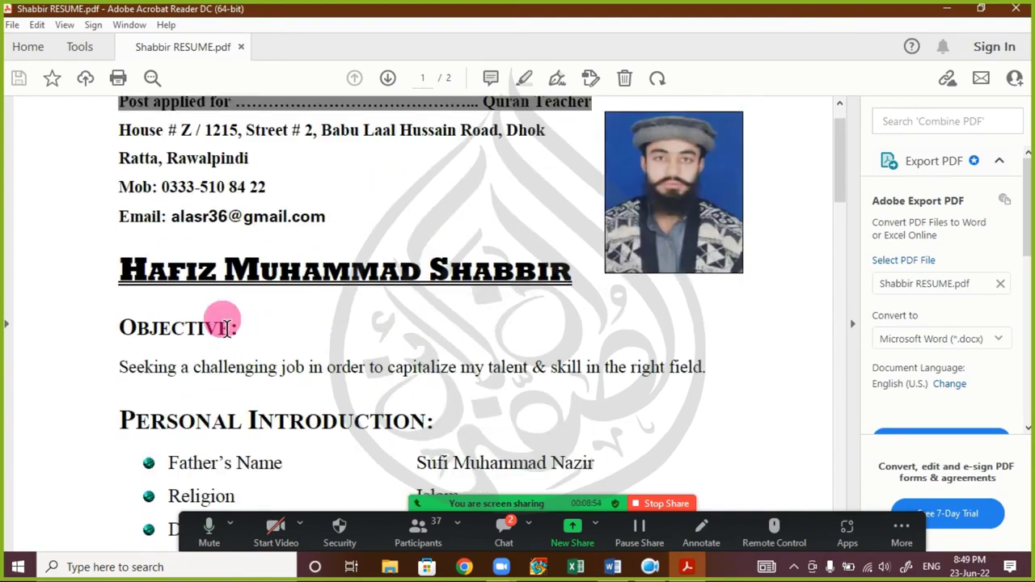
scroll(226, 328, "down", 15)
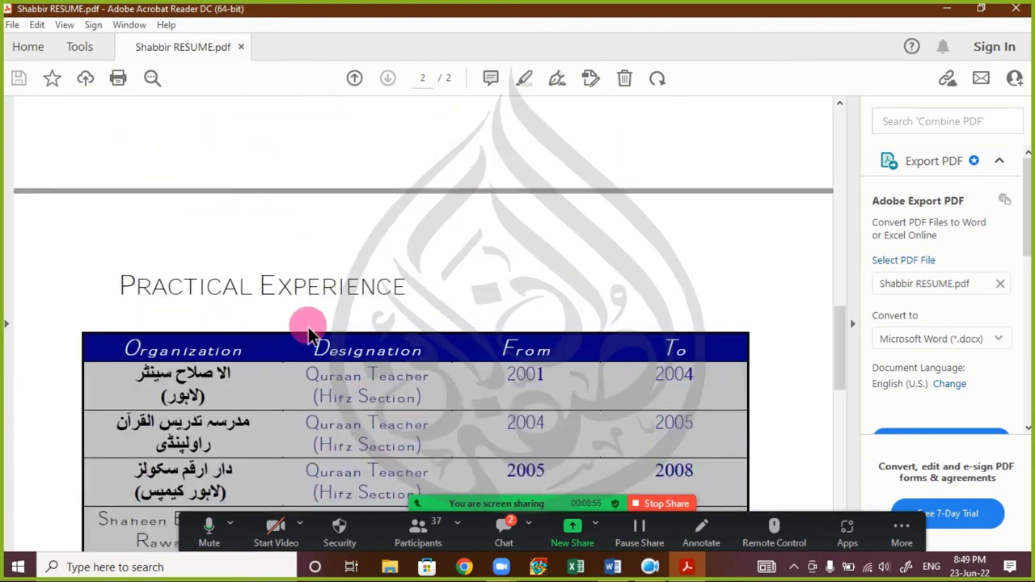
left_click(1016, 8)
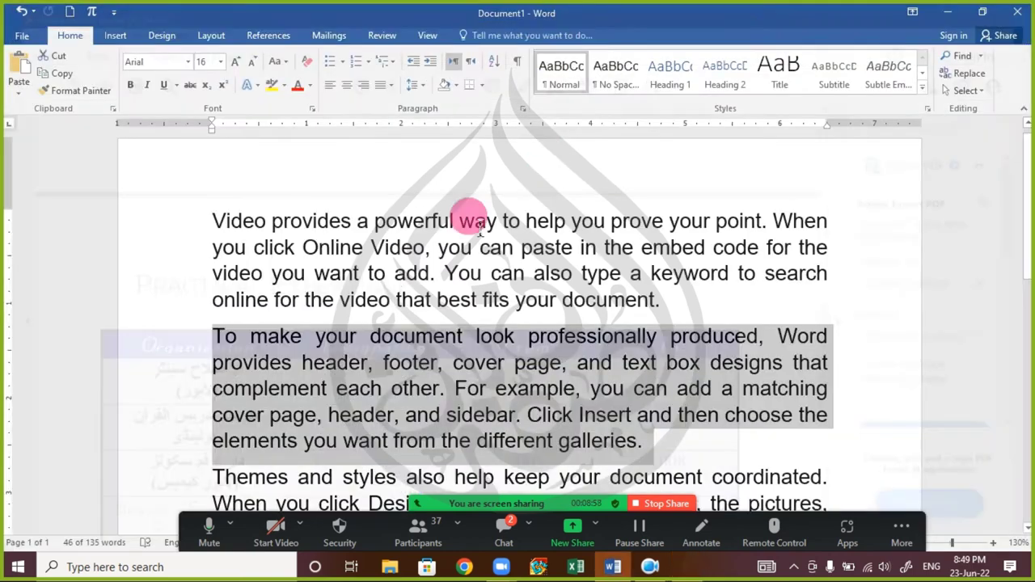
left_click(308, 351)
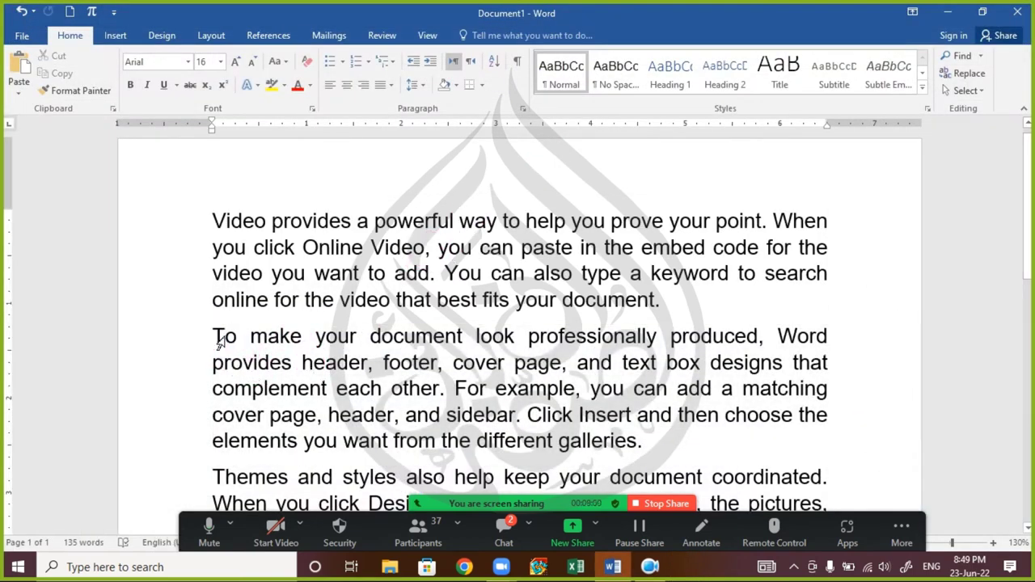
left_click_drag(215, 336, 475, 436)
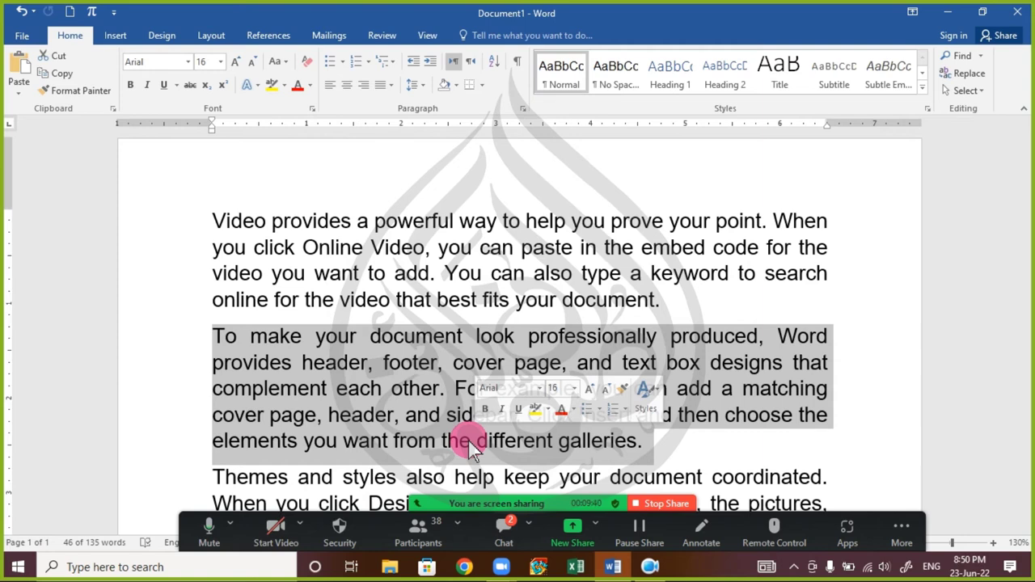
left_click(506, 542)
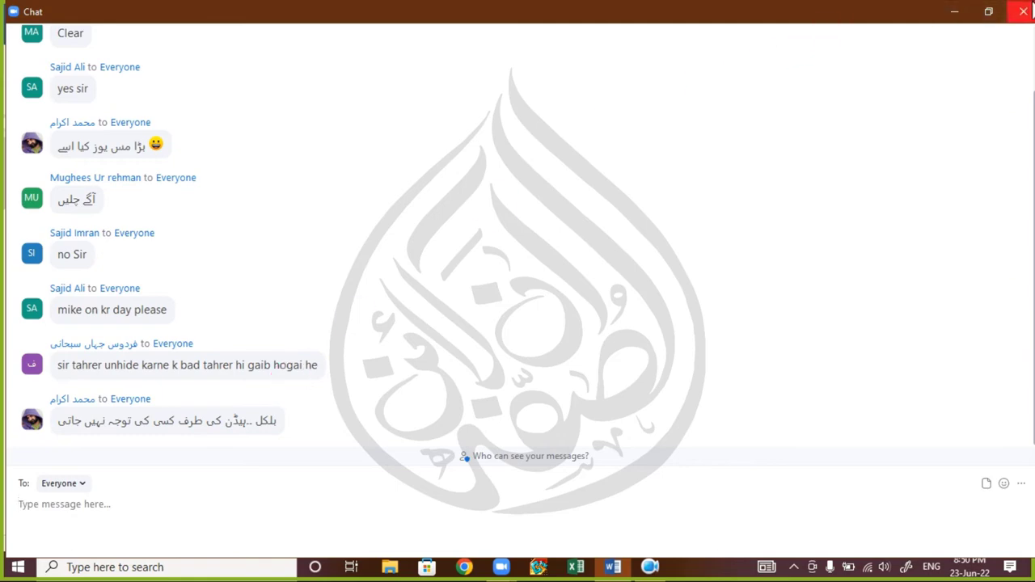
left_click(1023, 12)
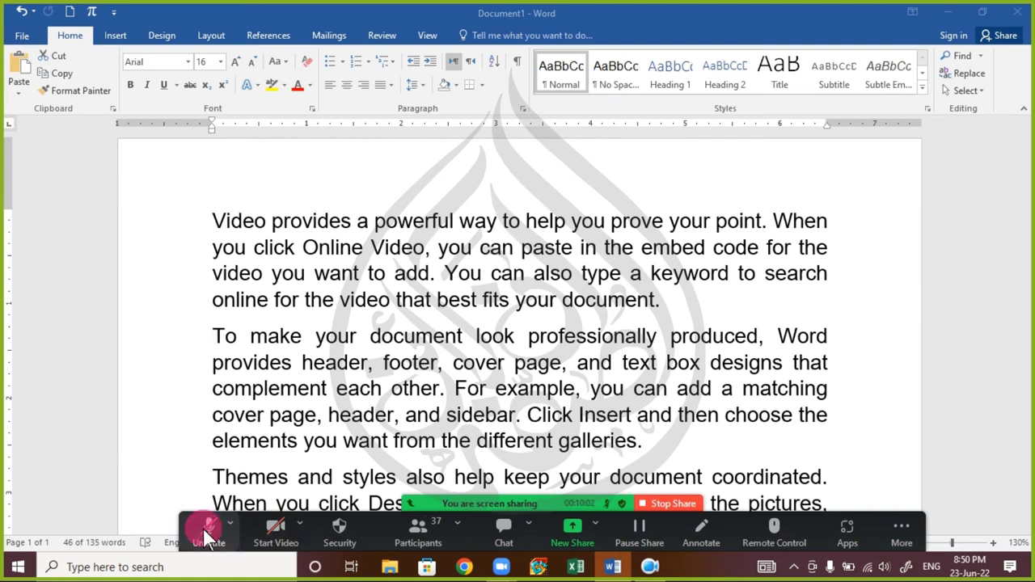
left_click(499, 526)
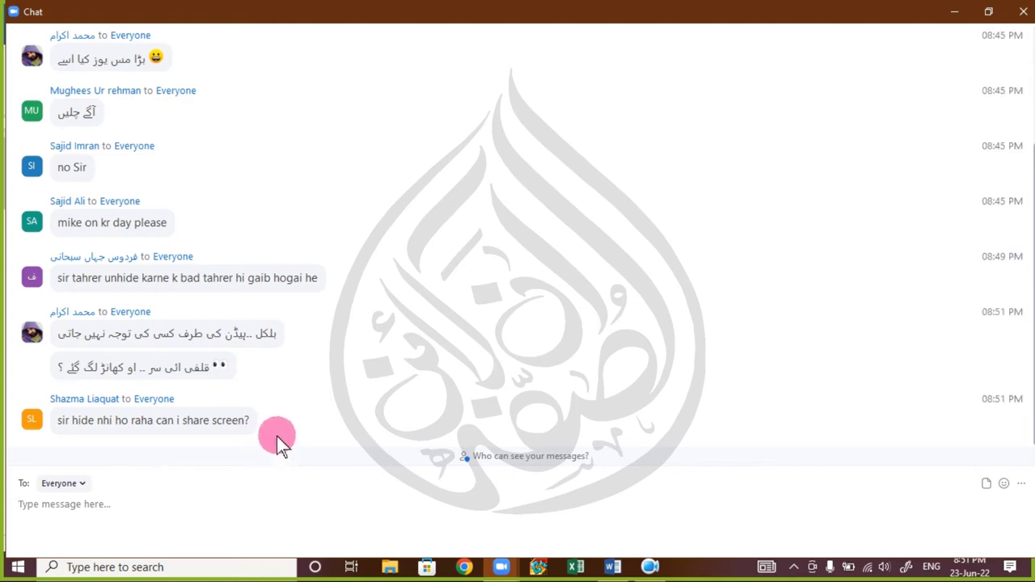
left_click(1023, 12)
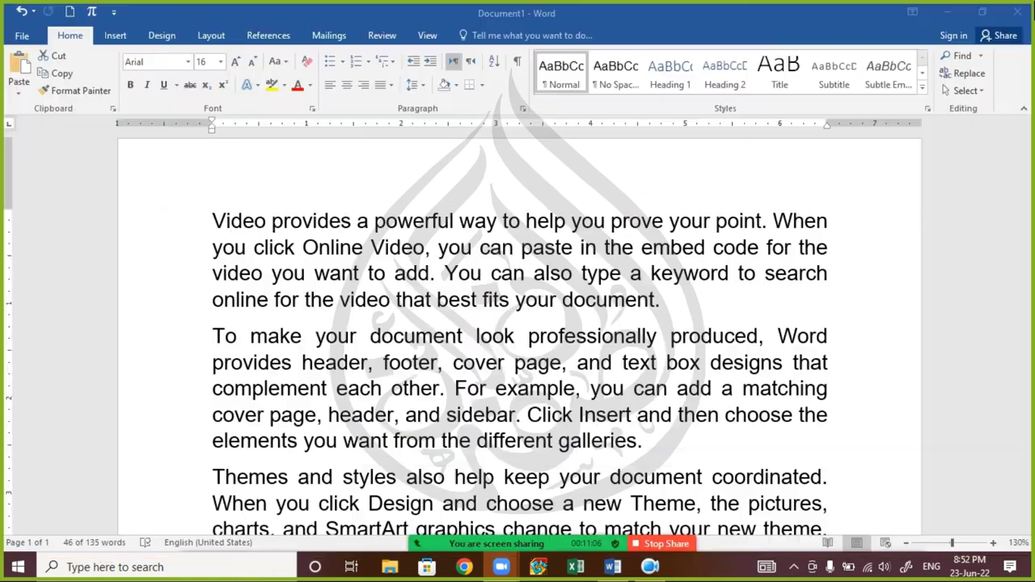
mouse_move(544, 552)
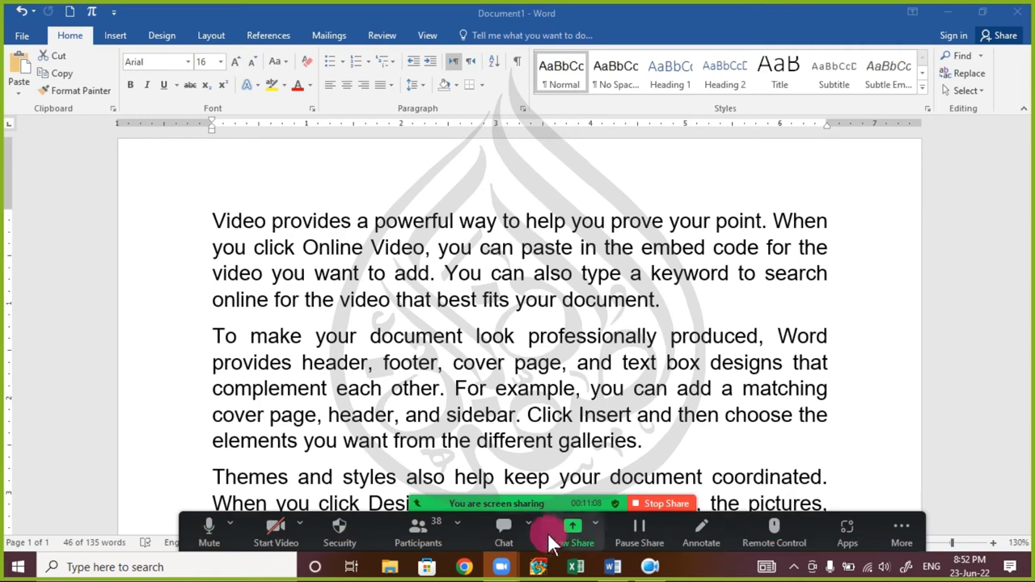
- Stop sharing, set Who can share to All Participants, then bring up the meeting chat
left_click(659, 502)
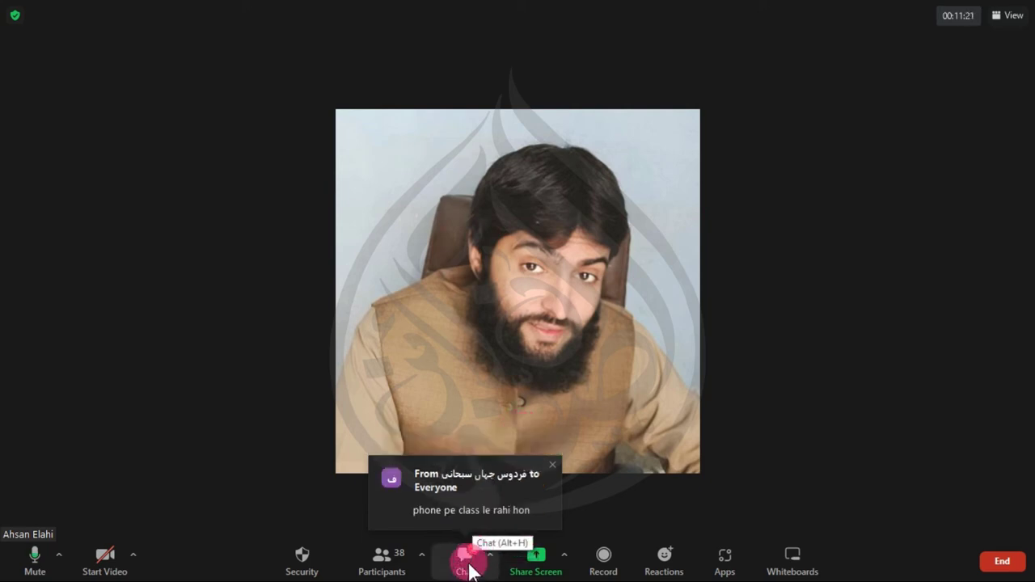
left_click(563, 555)
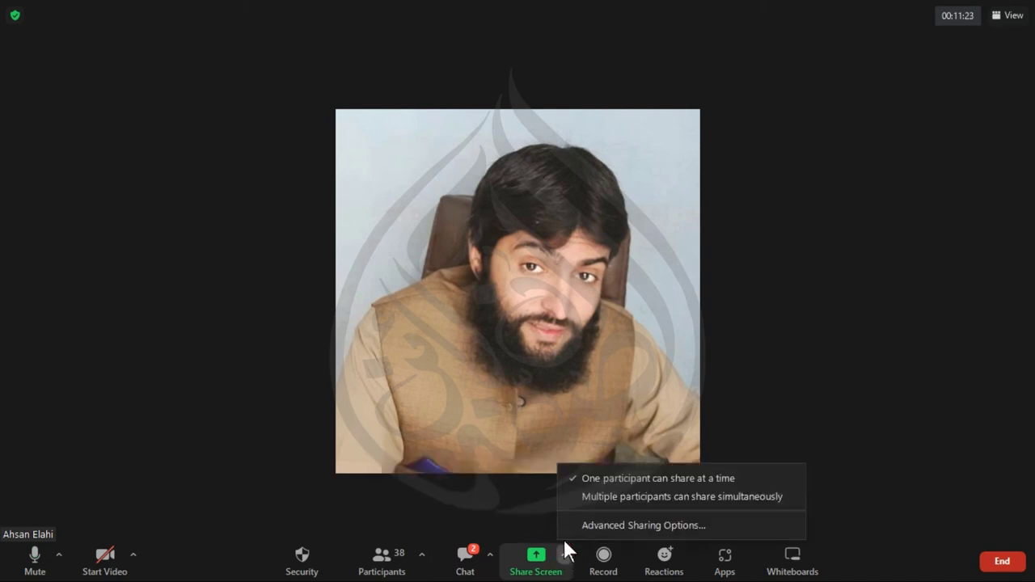
left_click(590, 524)
left_click(443, 298)
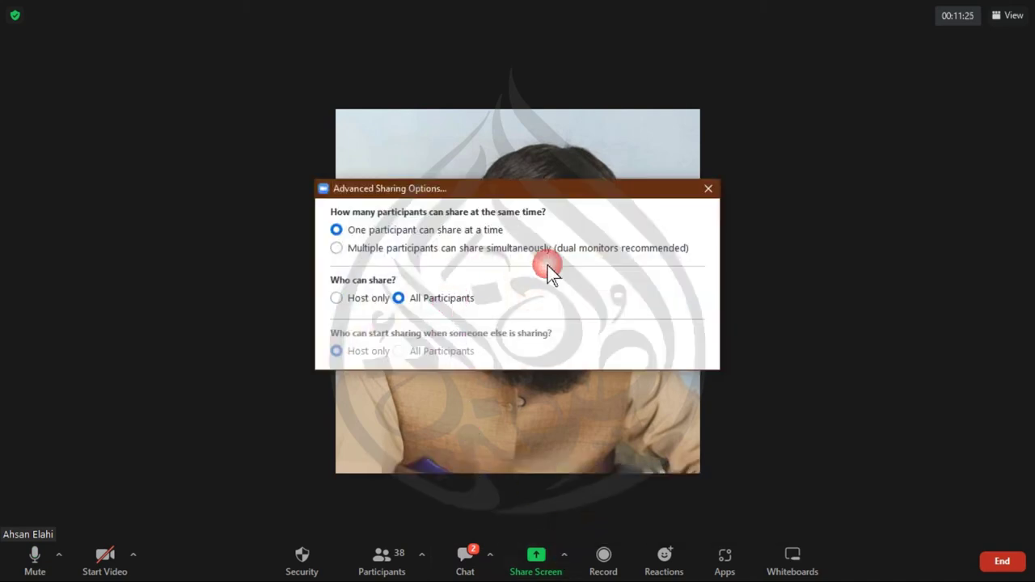
left_click(708, 190)
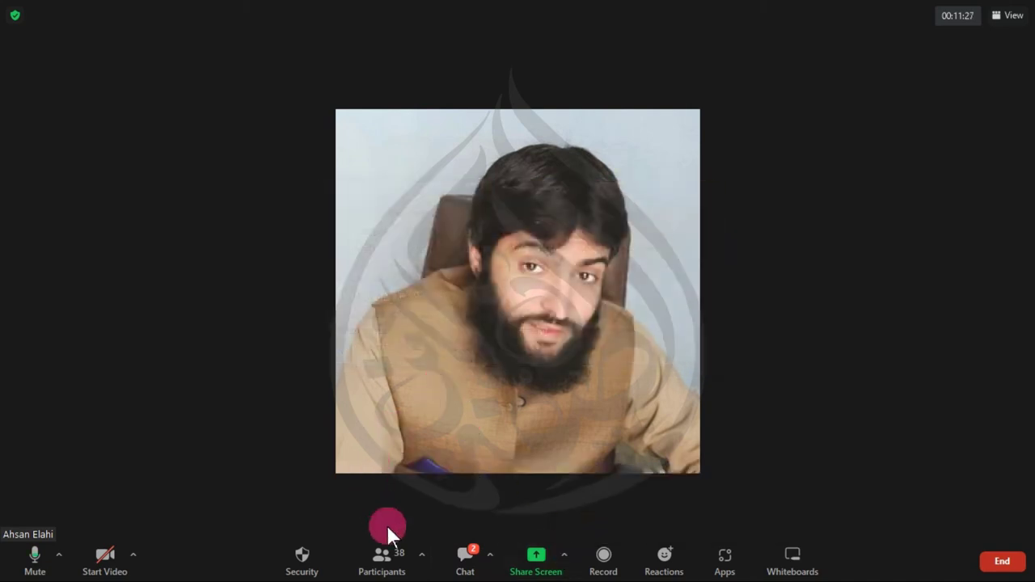
left_click(465, 555)
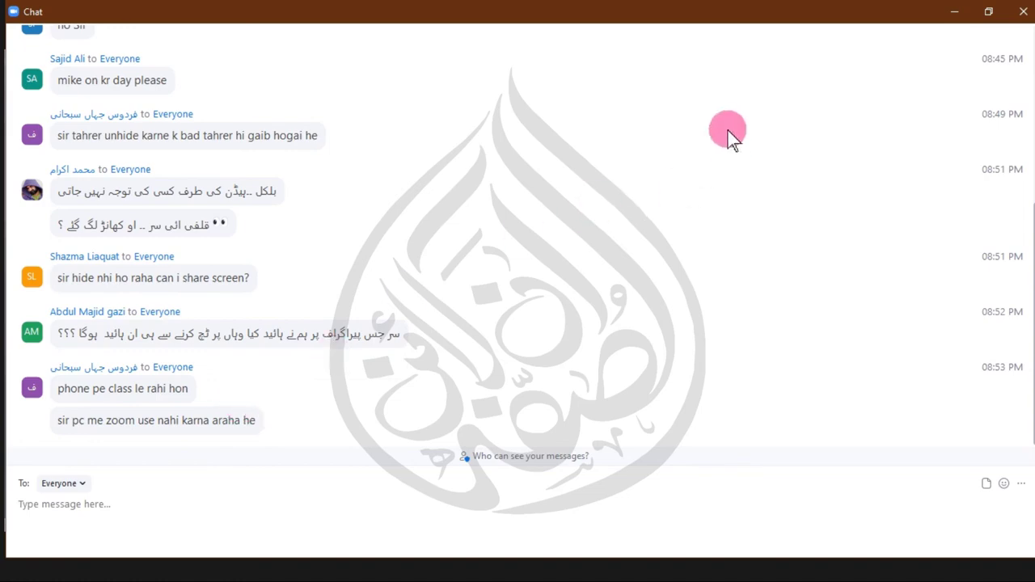
- Close the chat, search the participant list for the presenter, then close the participant list
left_click(1023, 11)
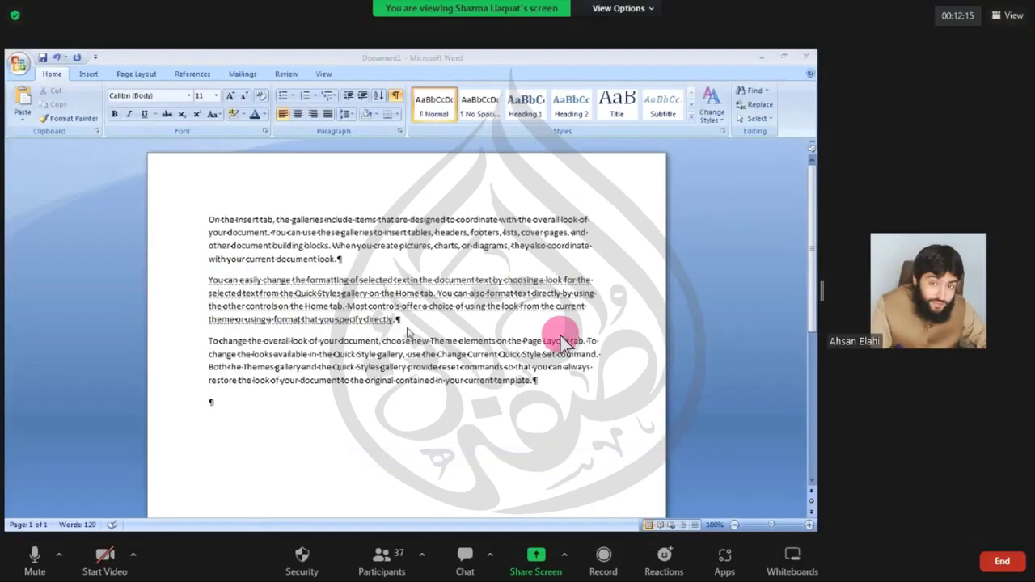
left_click(380, 566)
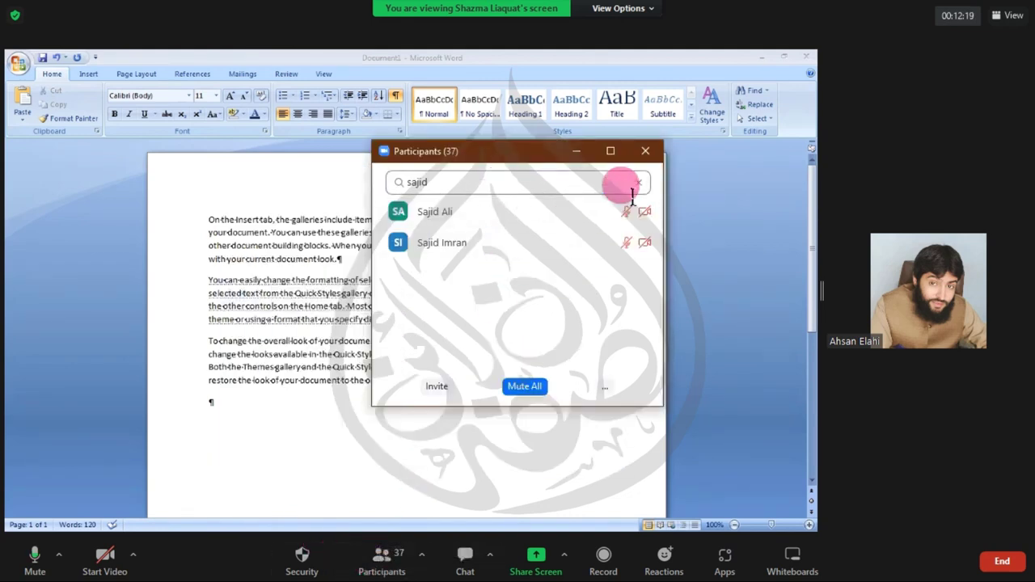
left_click(638, 183)
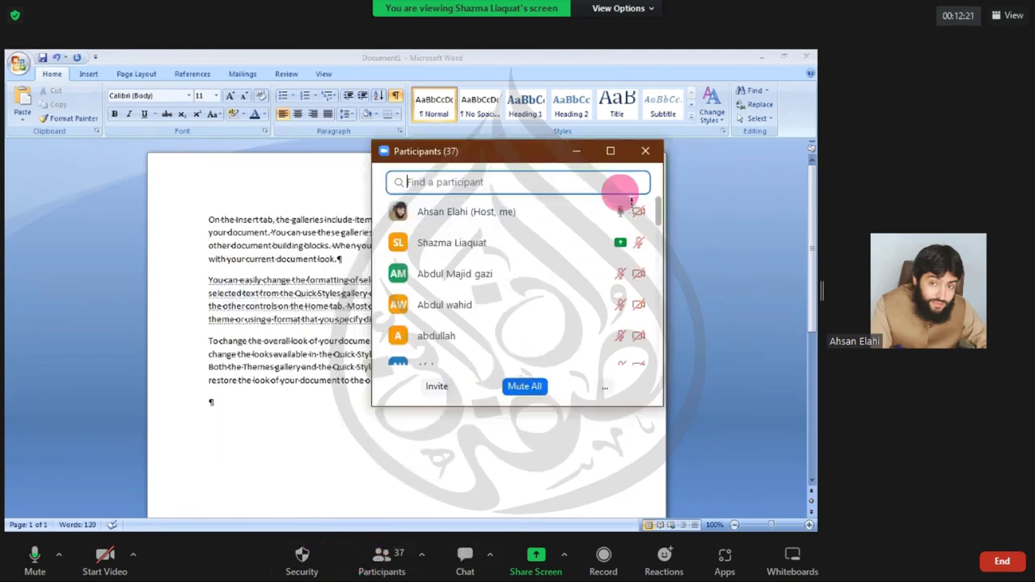
type("s")
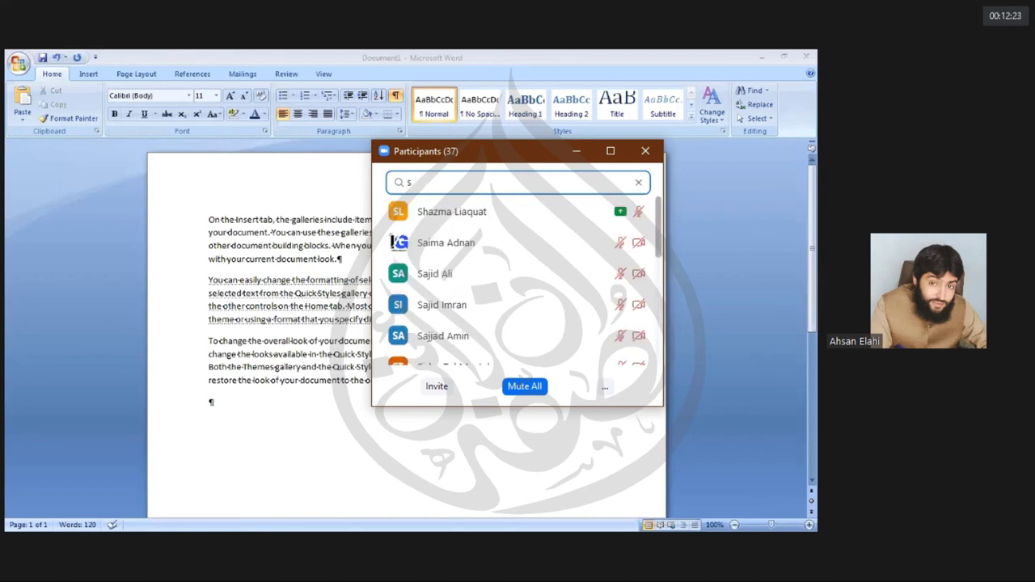
type("haz")
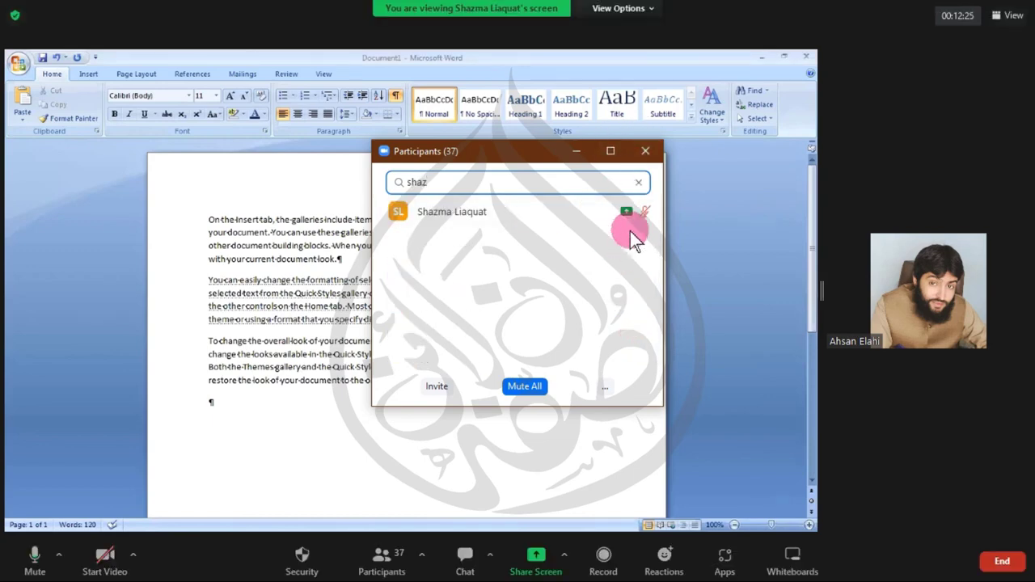
left_click(628, 214)
left_click(630, 216)
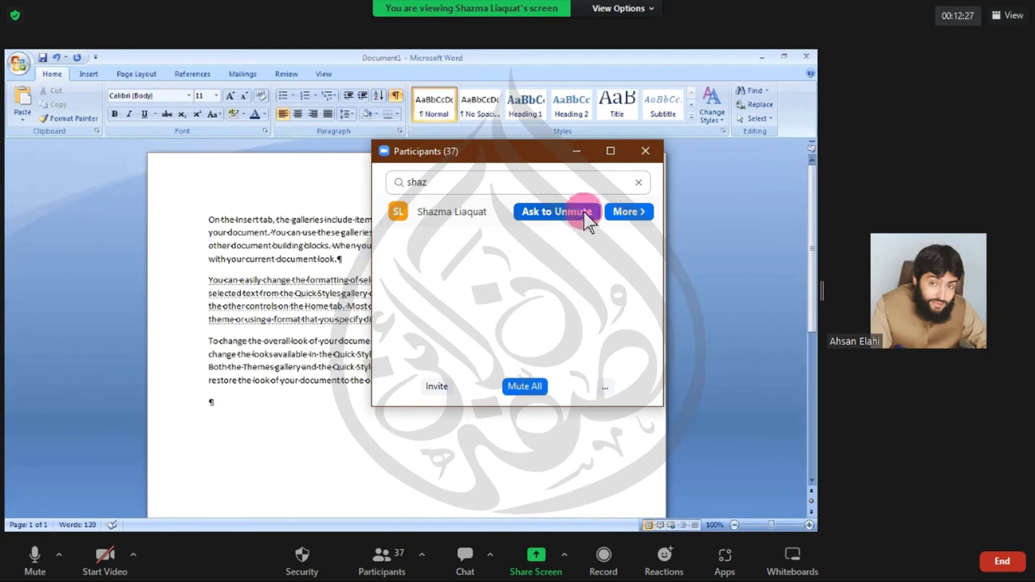
left_click(646, 150)
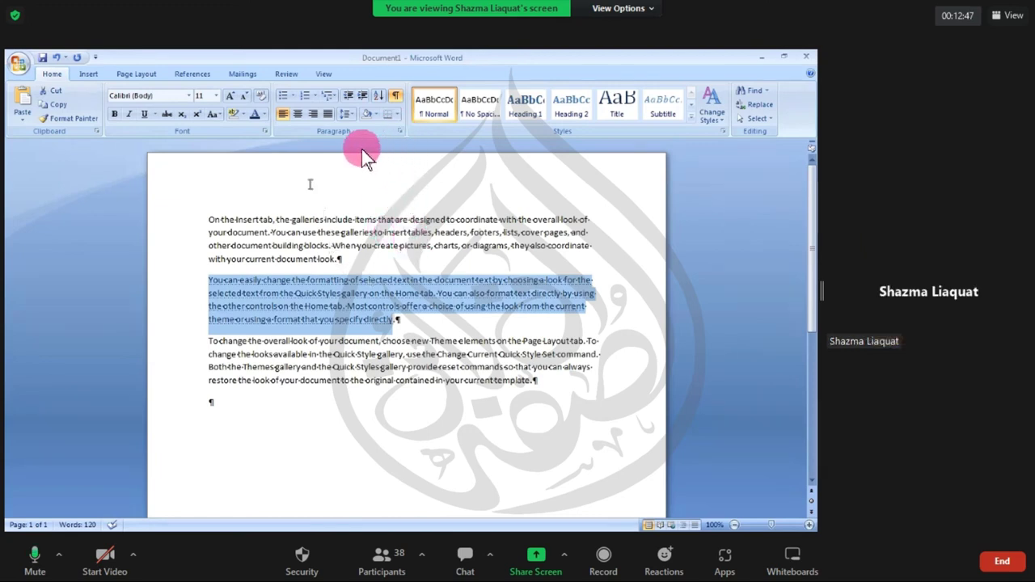
- Clear the paragraph selection in the shared Word document
left_click(357, 324)
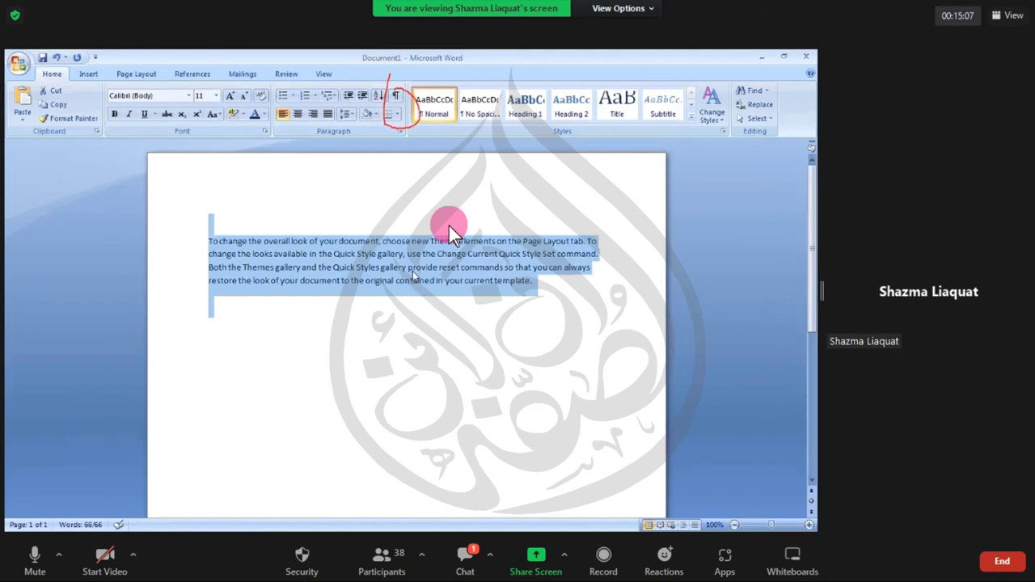
- Mark the selected paragraph as Hidden in the Font dialog (Ctrl+D) and apply it
key("ctrl+d")
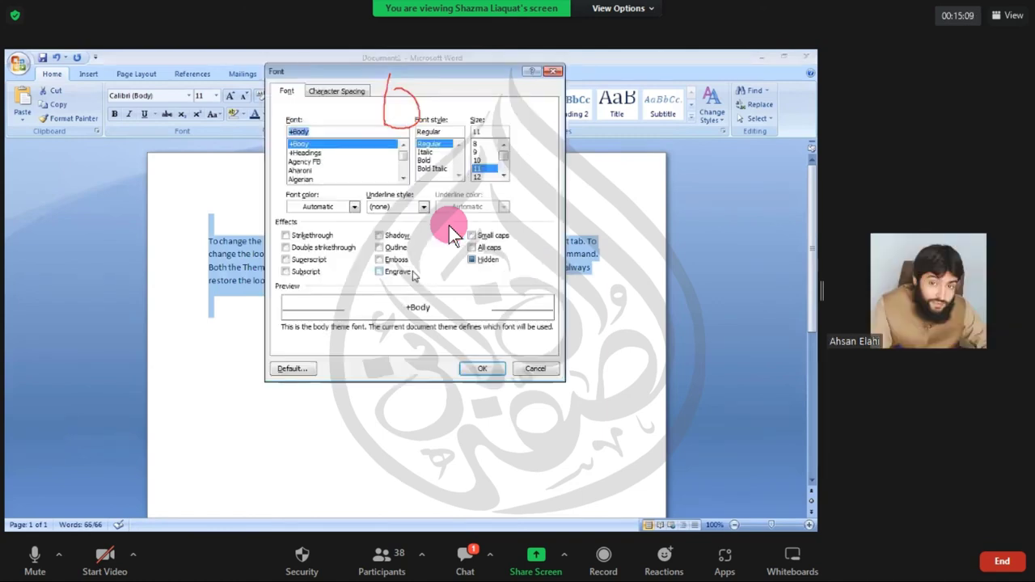
left_click(472, 260)
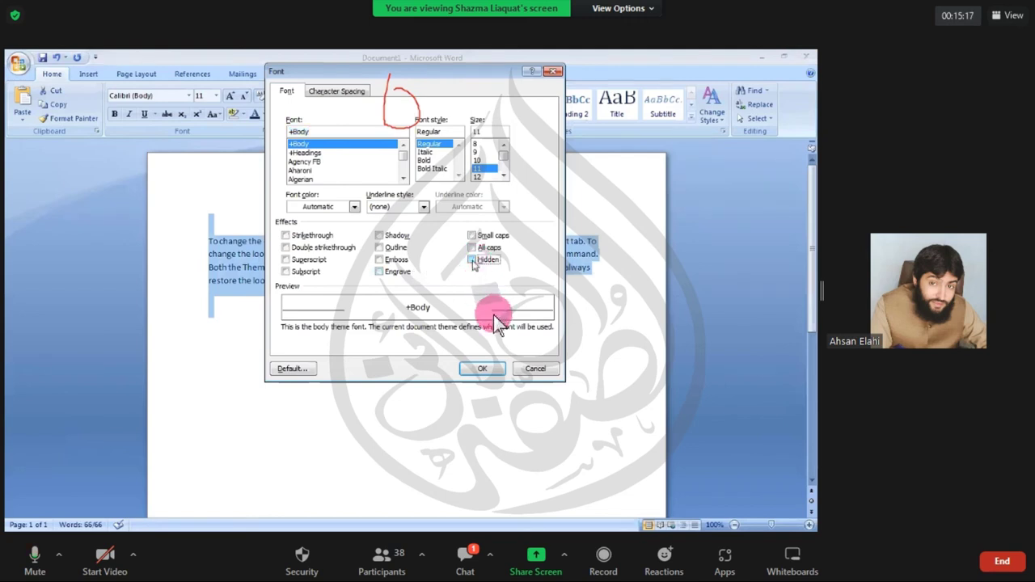
left_click(486, 369)
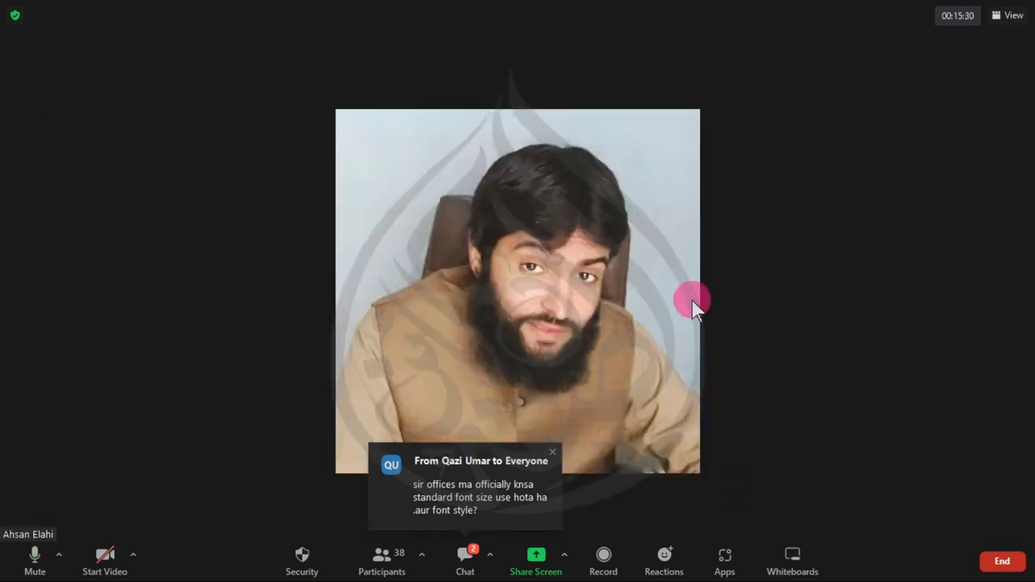
- Show Zoom's meeting chat to read the newest message
left_click(467, 556)
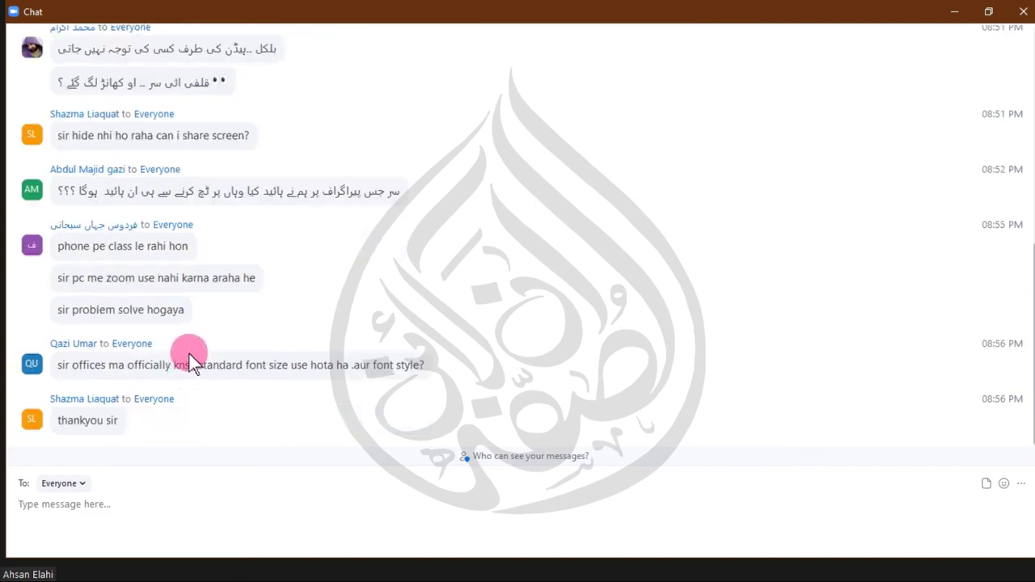
left_click_drag(57, 278, 40, 291)
left_click(285, 283)
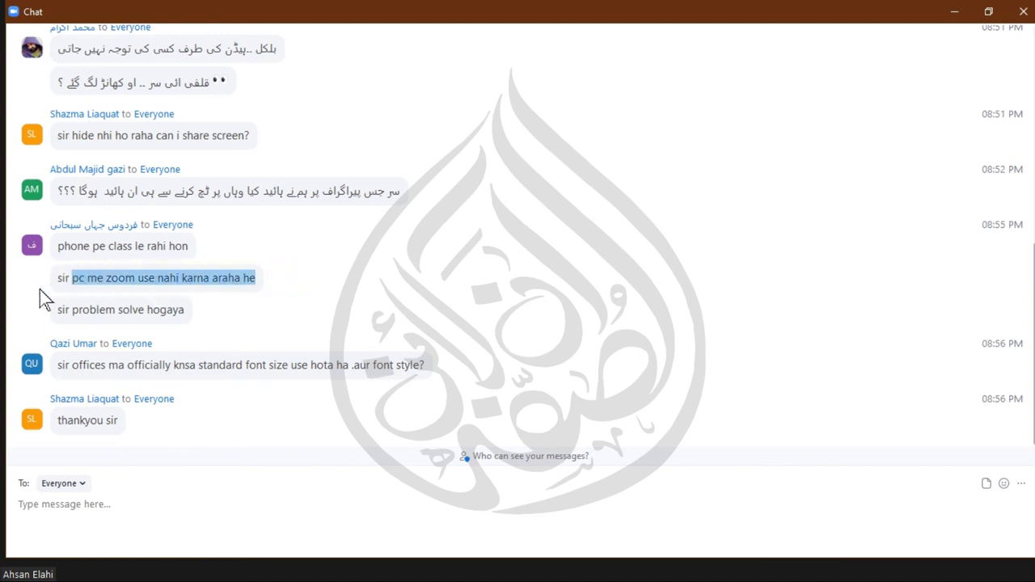
left_click(279, 286)
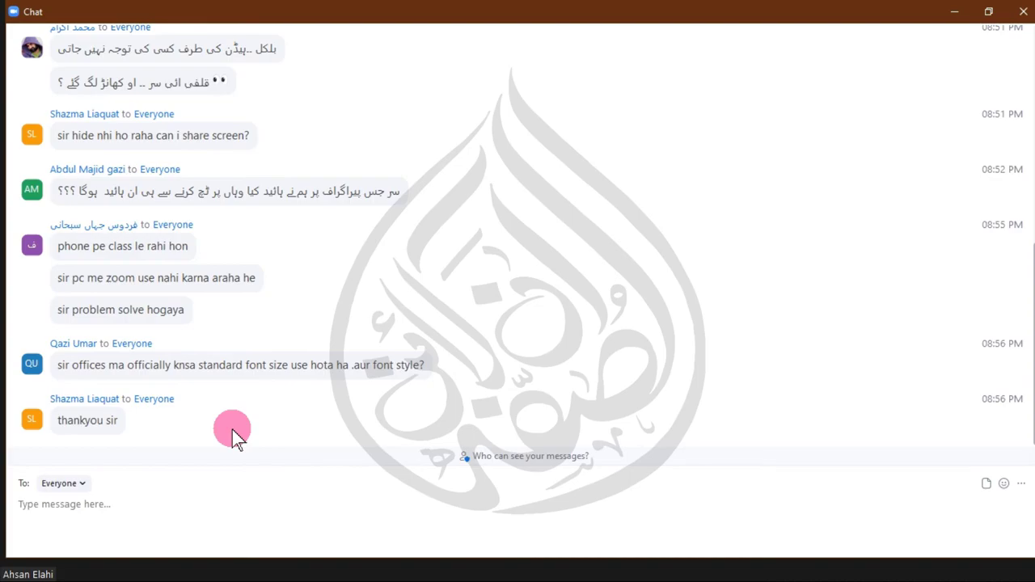
- Close the chat and share the Document1 - Word window with the meeting
left_click(1023, 12)
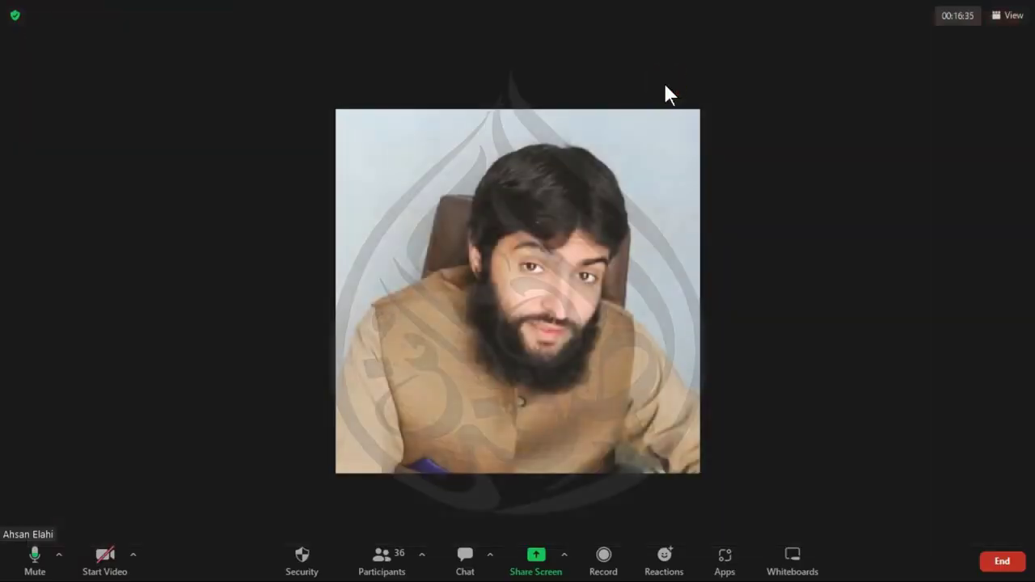
left_click(534, 570)
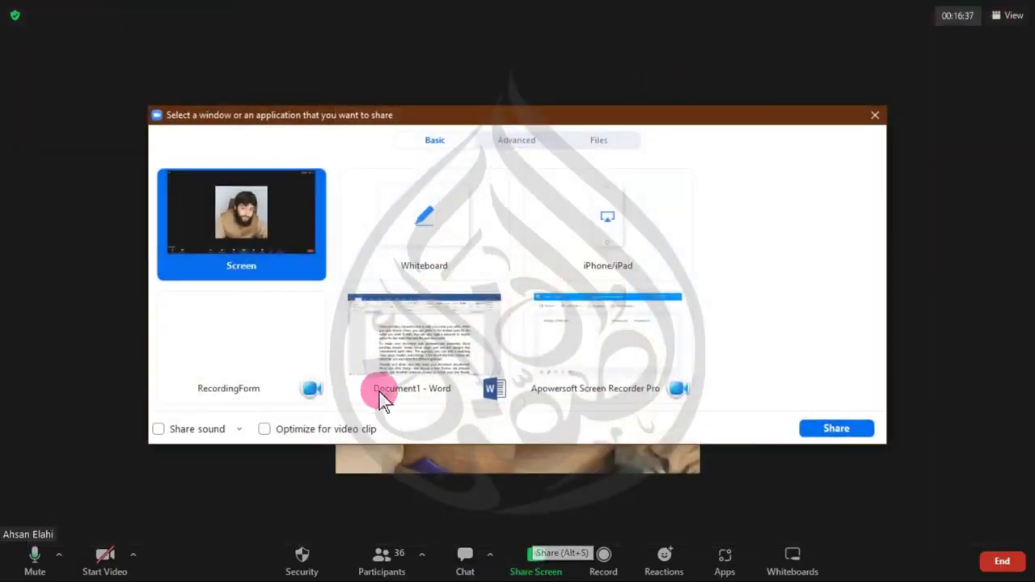
left_click(807, 419)
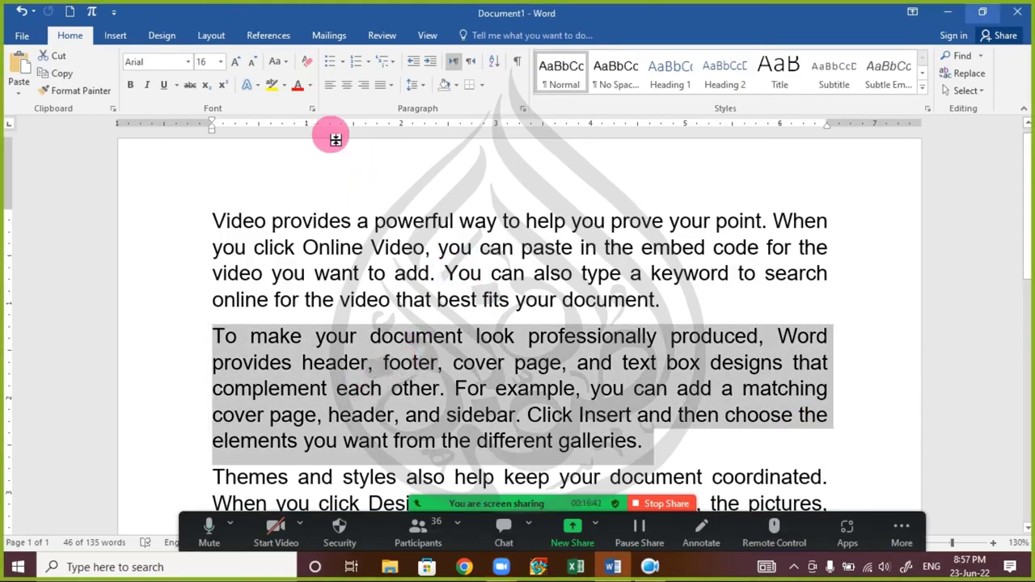
left_click(312, 108)
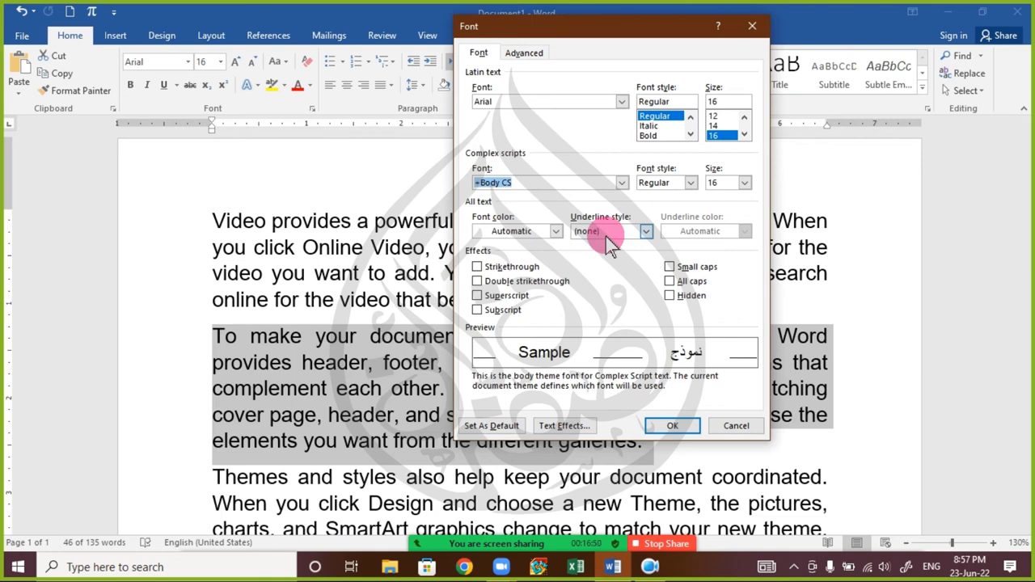
- Remove the second paragraph's underline, then reapply it as a words-only underline
left_click(735, 425)
left_click(179, 85)
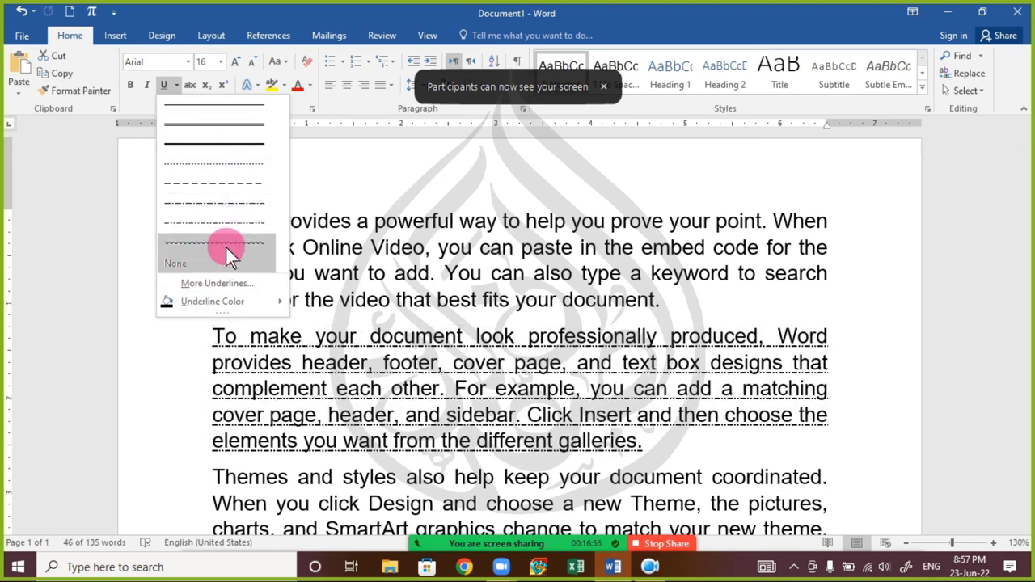
left_click(167, 85)
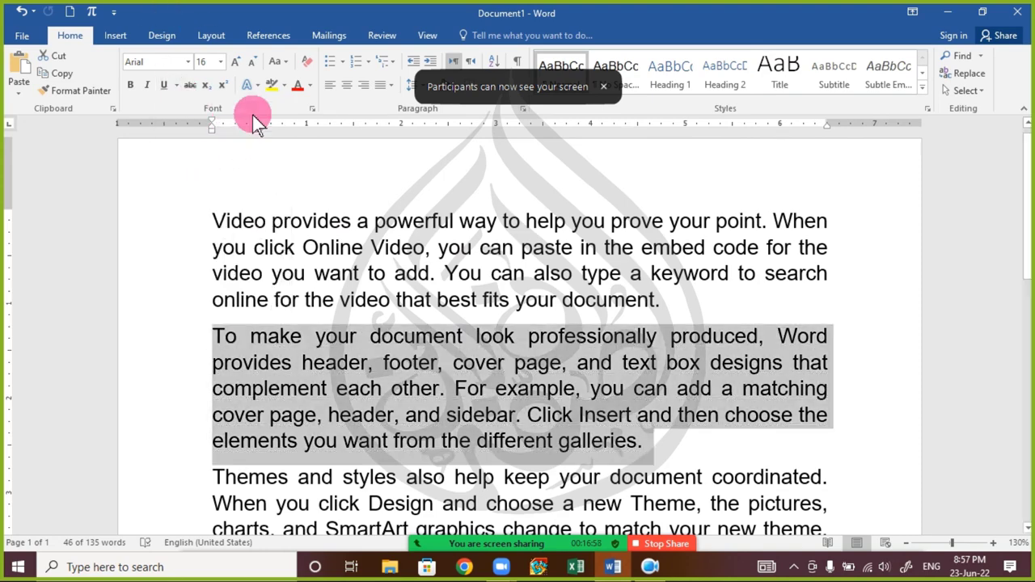
left_click(312, 108)
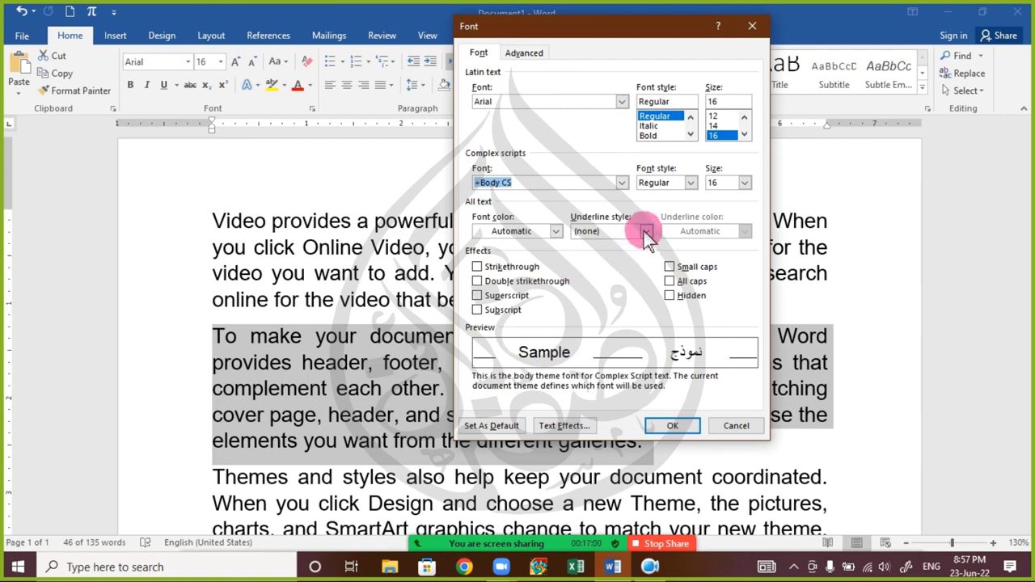
left_click(646, 231)
left_click_drag(648, 263, 625, 261)
left_click(615, 269)
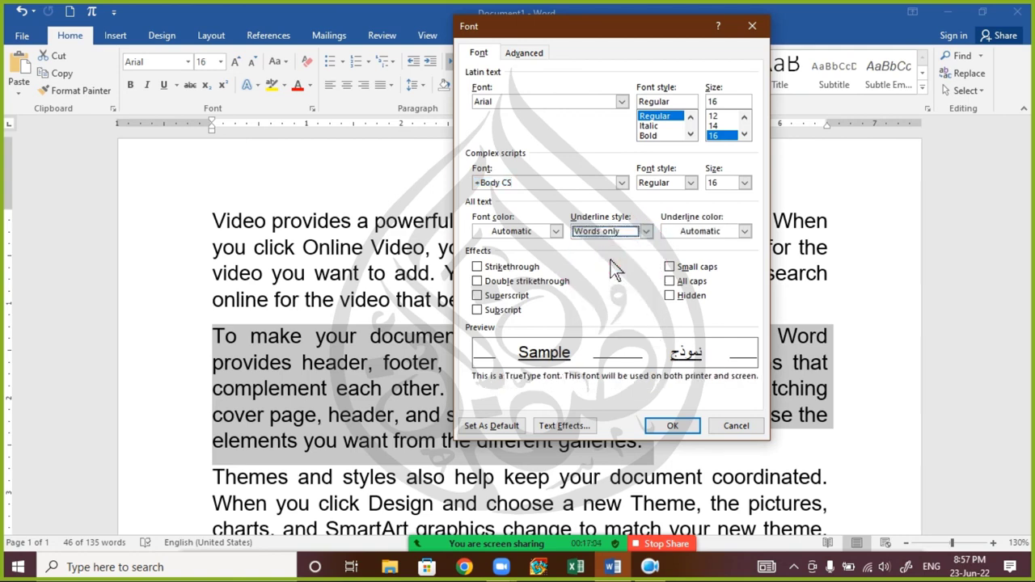
left_click(667, 426)
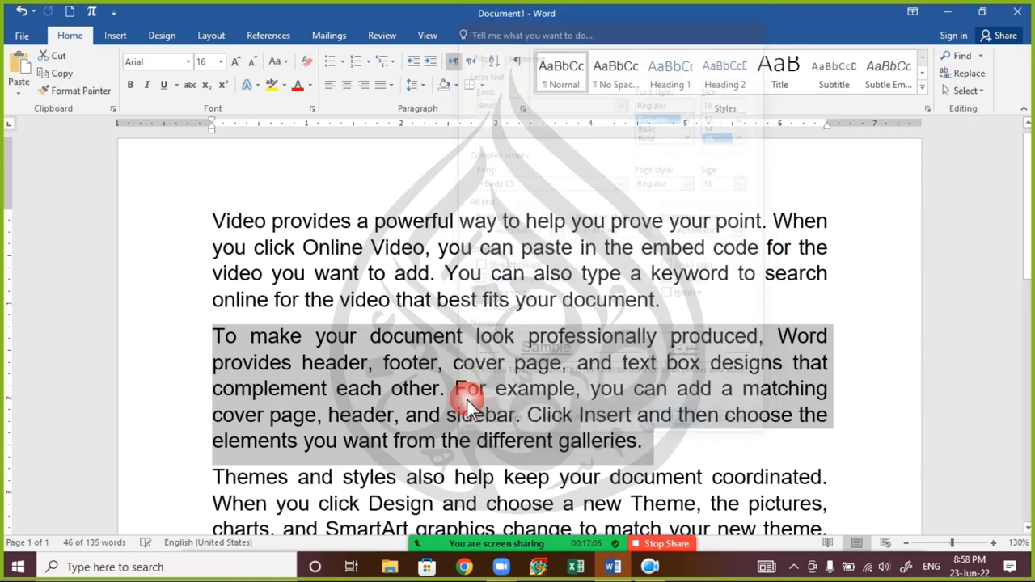
left_click(405, 396)
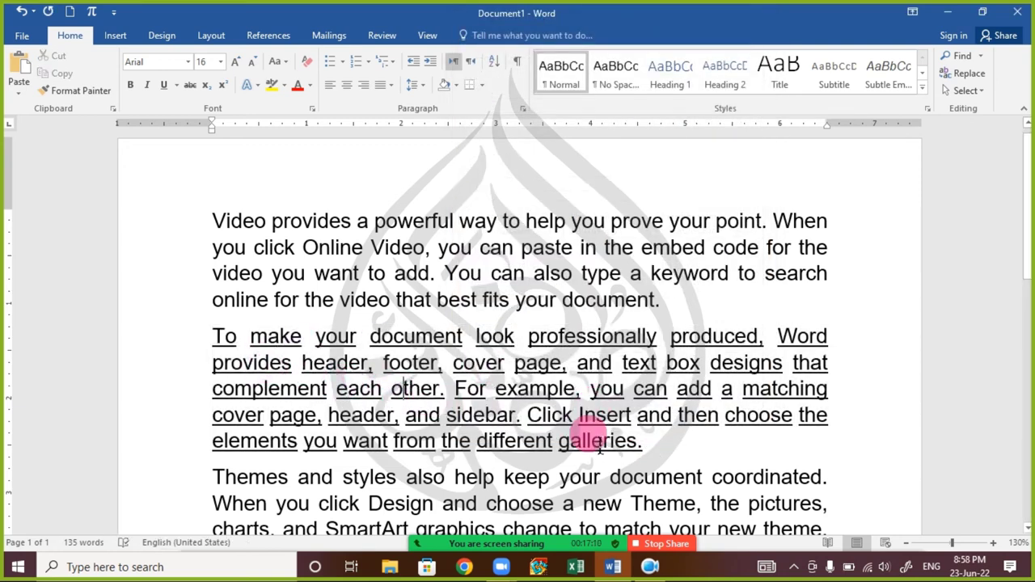
- Reselect the paragraph and switch its underline to a continuous double underline
triple_click(495, 419)
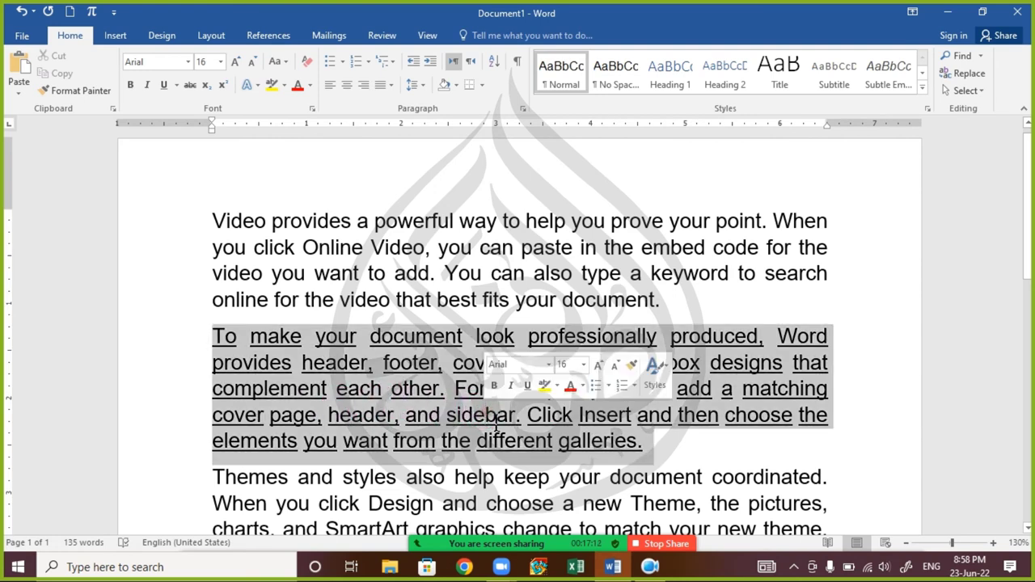
triple_click(495, 421)
triple_click(492, 419)
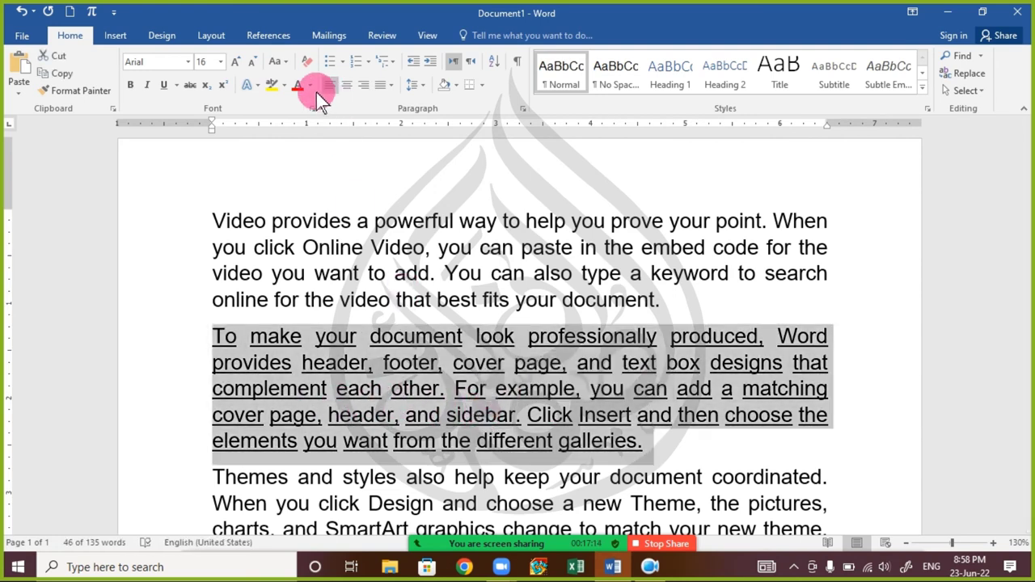
left_click(312, 110)
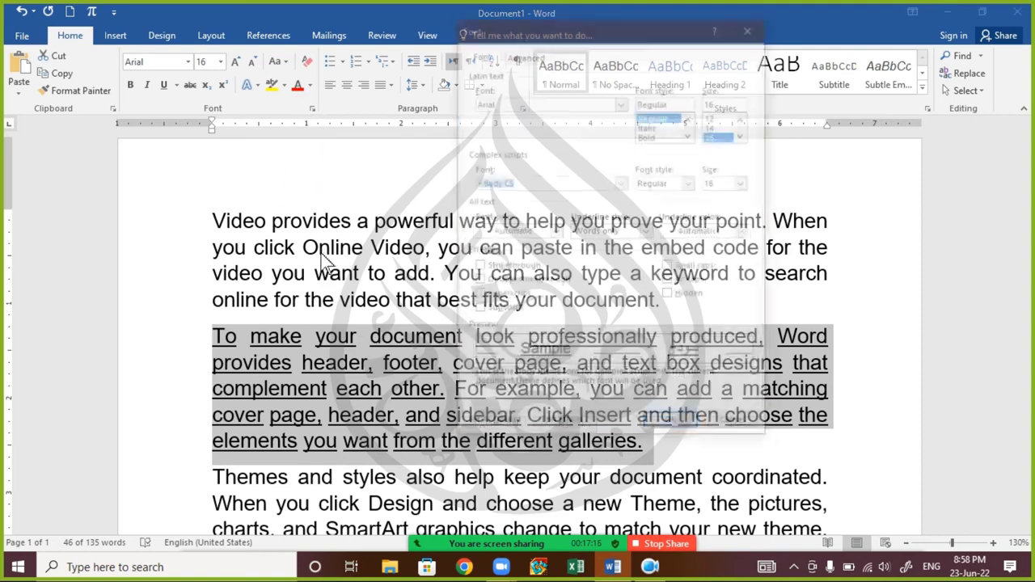
left_click(582, 231)
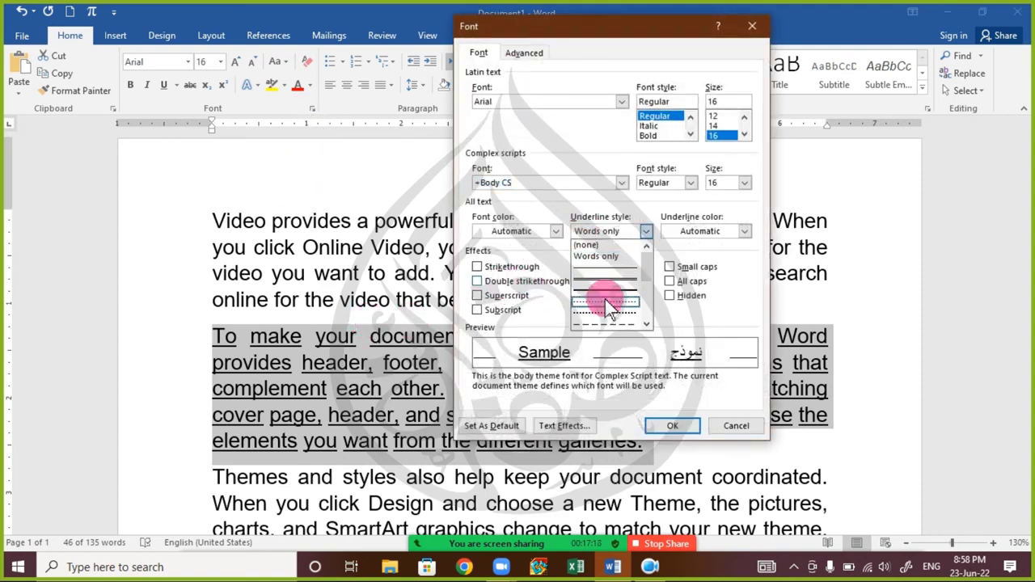
left_click(619, 276)
left_click(671, 425)
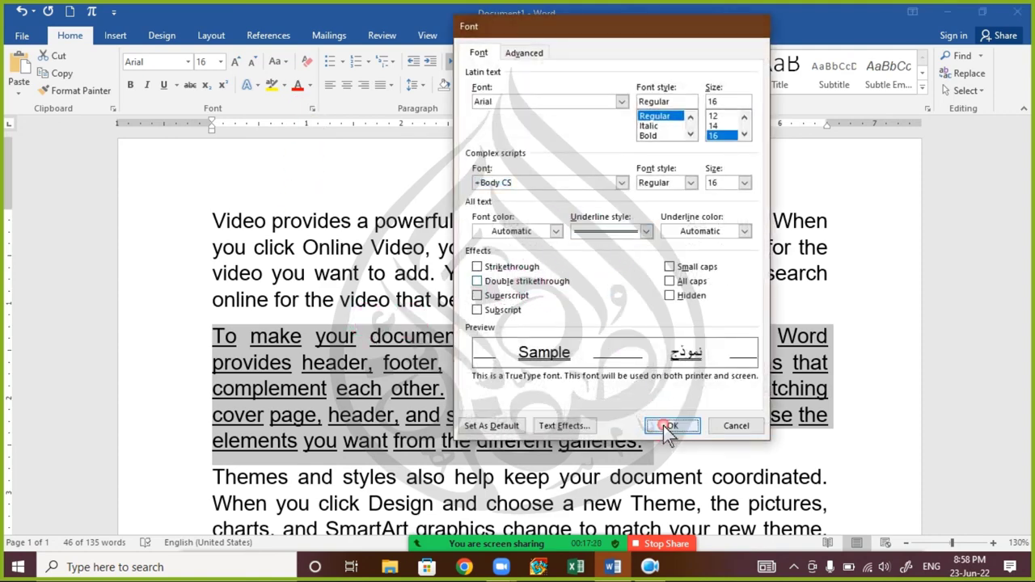
left_click(397, 402)
triple_click(398, 402)
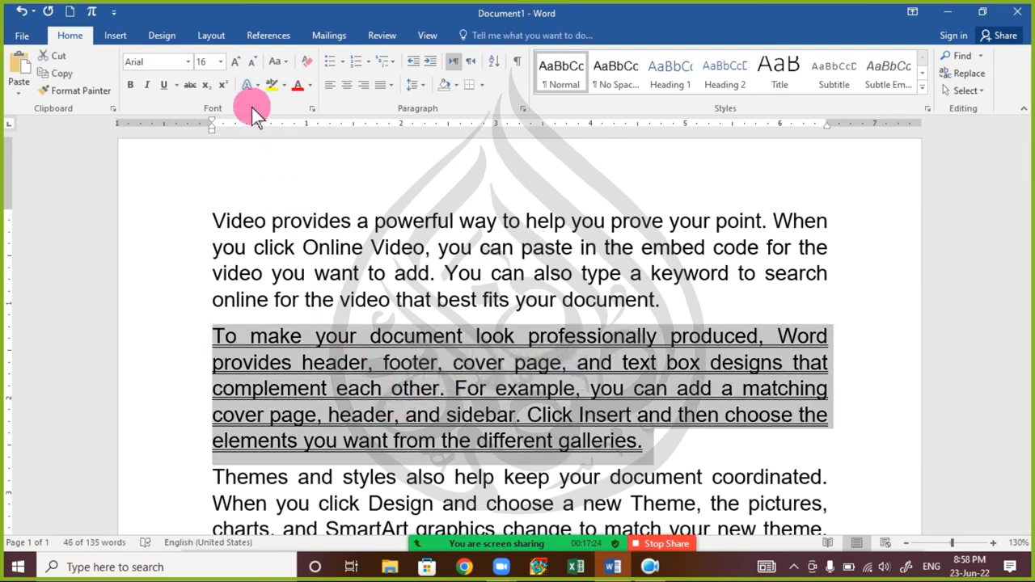
- Give the second paragraph a single-line underline coloured dark green via Ctrl+D
key("ctrl+d")
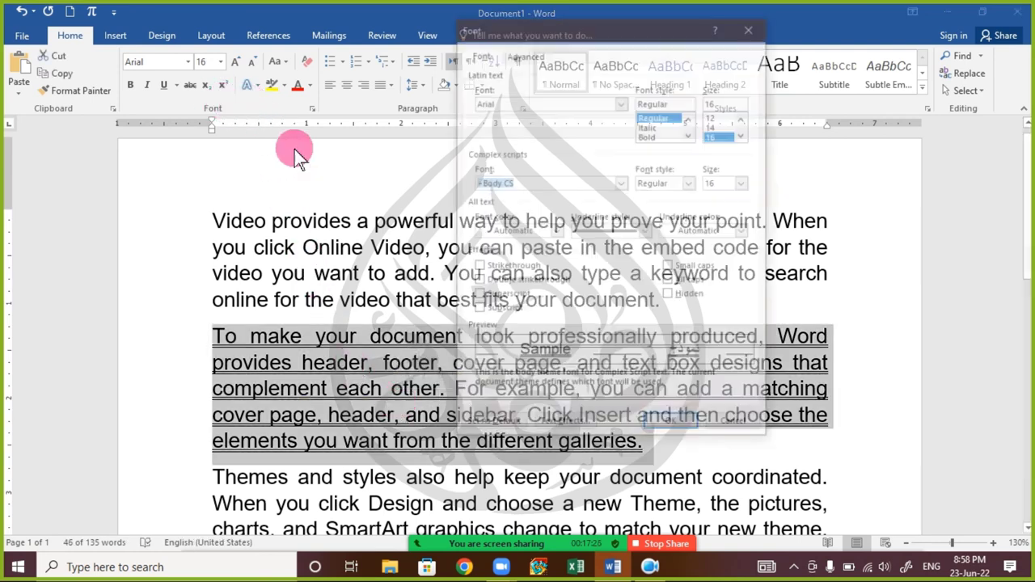
left_click(584, 240)
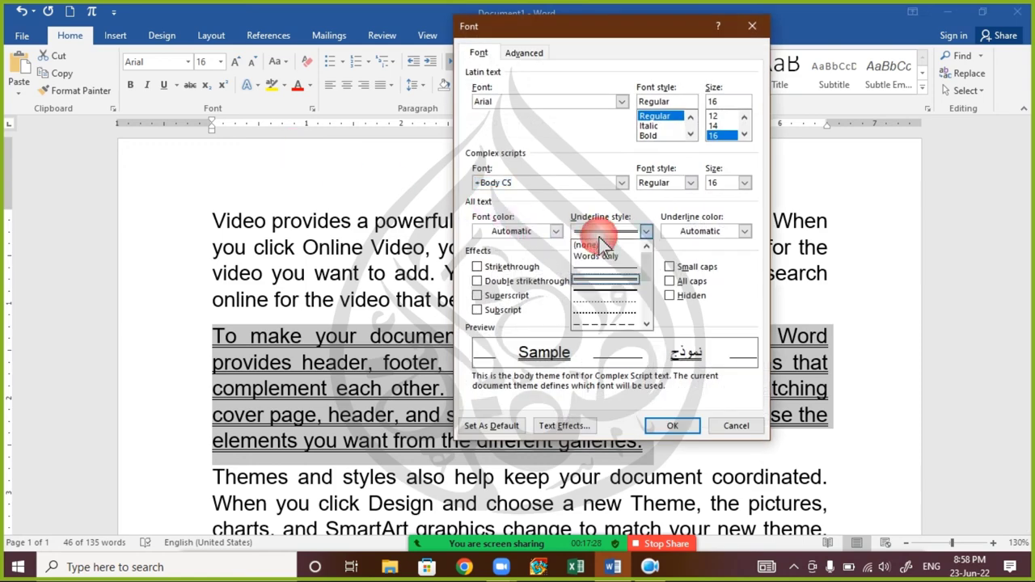
left_click(590, 245)
left_click(645, 233)
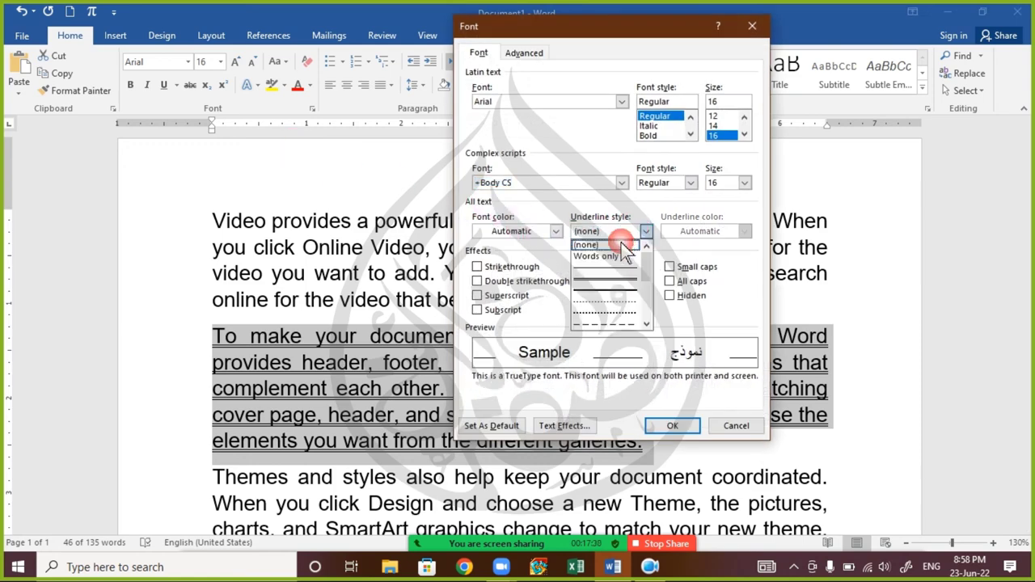
left_click(616, 275)
left_click(719, 242)
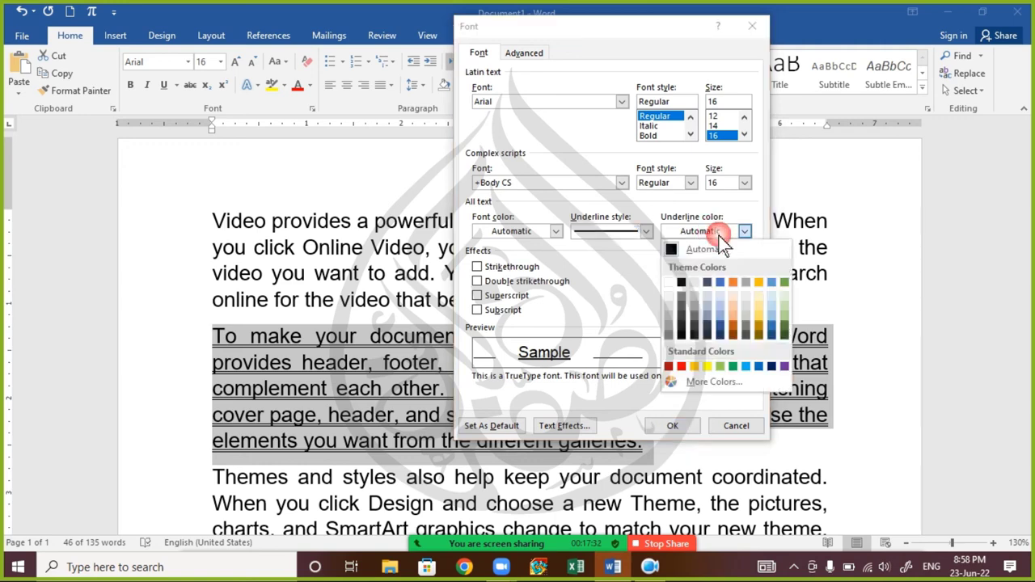
left_click(679, 367)
left_click(742, 233)
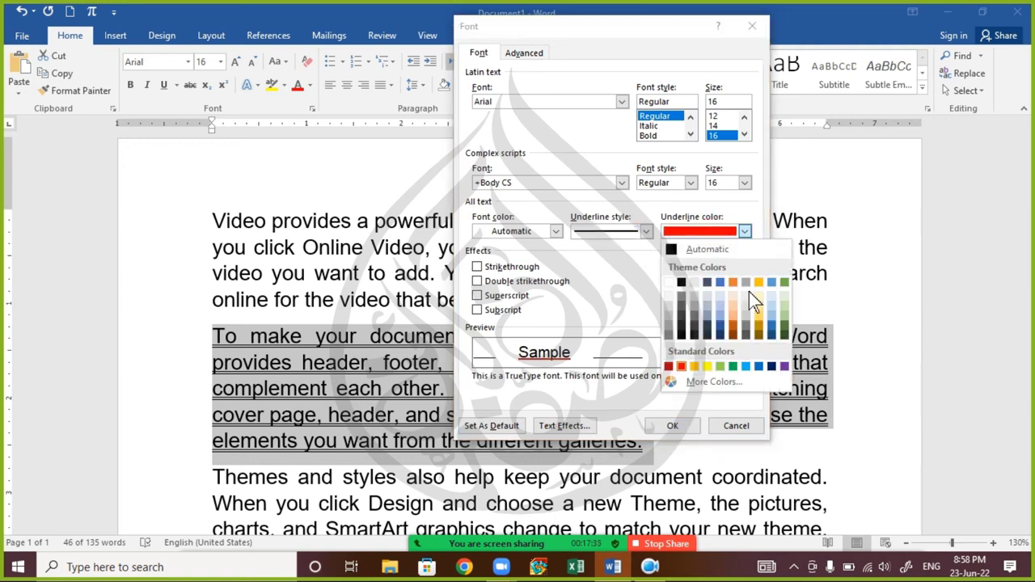
left_click(782, 328)
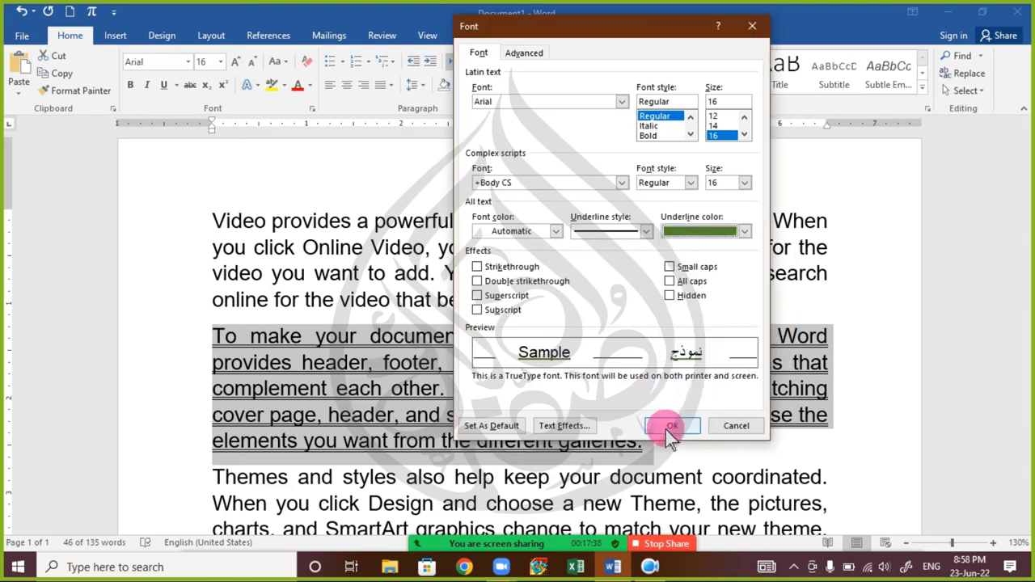
left_click(670, 426)
left_click(344, 404)
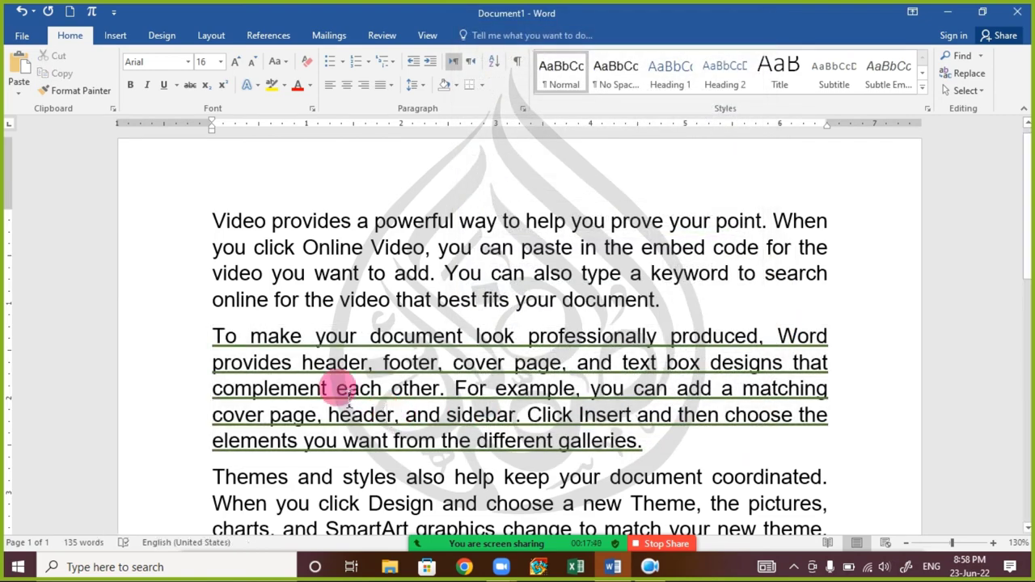
scroll(349, 407, "up", 5)
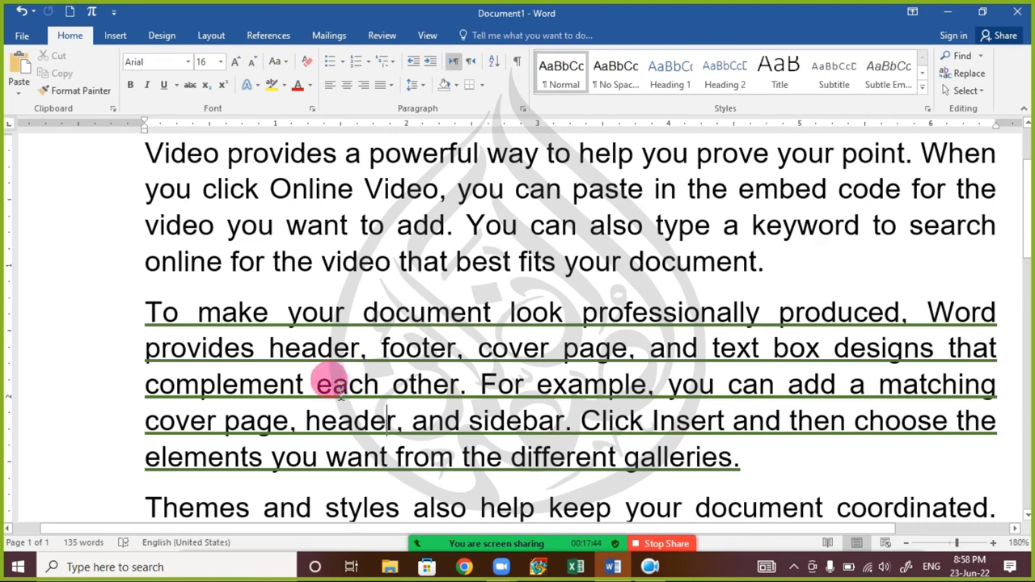
scroll(344, 388, "down", 4)
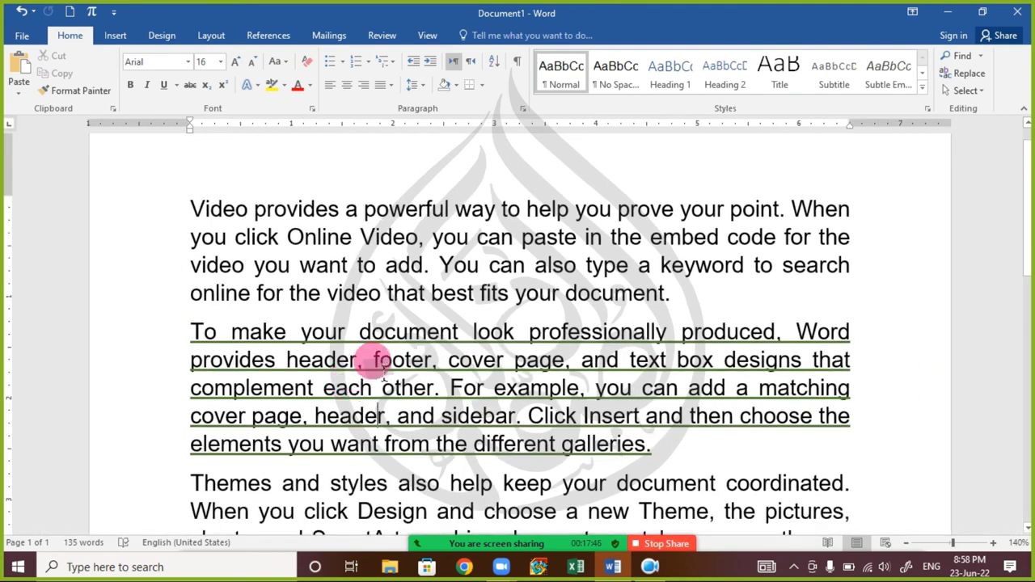
triple_click(364, 403)
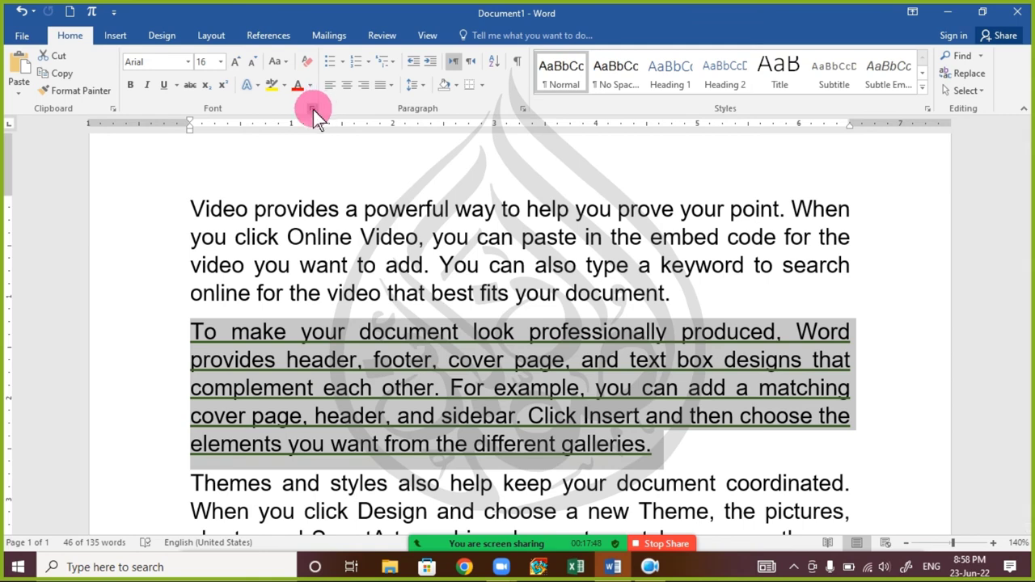
left_click(312, 108)
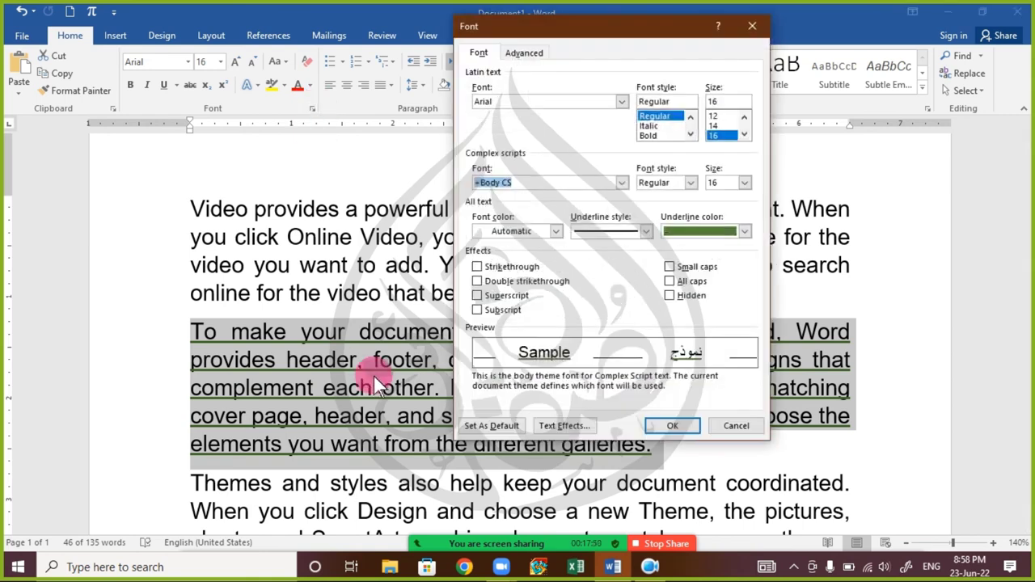
left_click(586, 426)
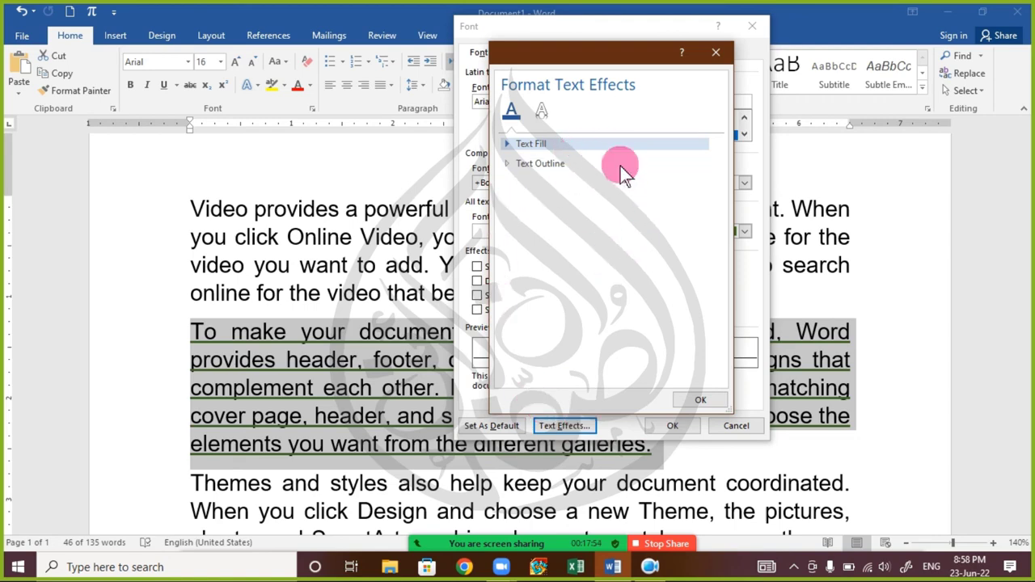
left_click(560, 118)
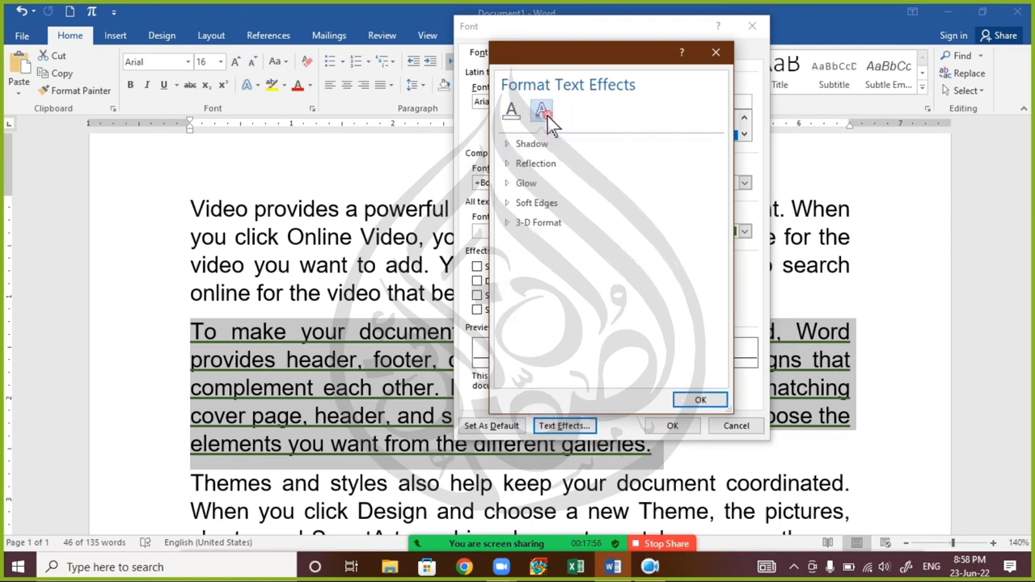
left_click(512, 117)
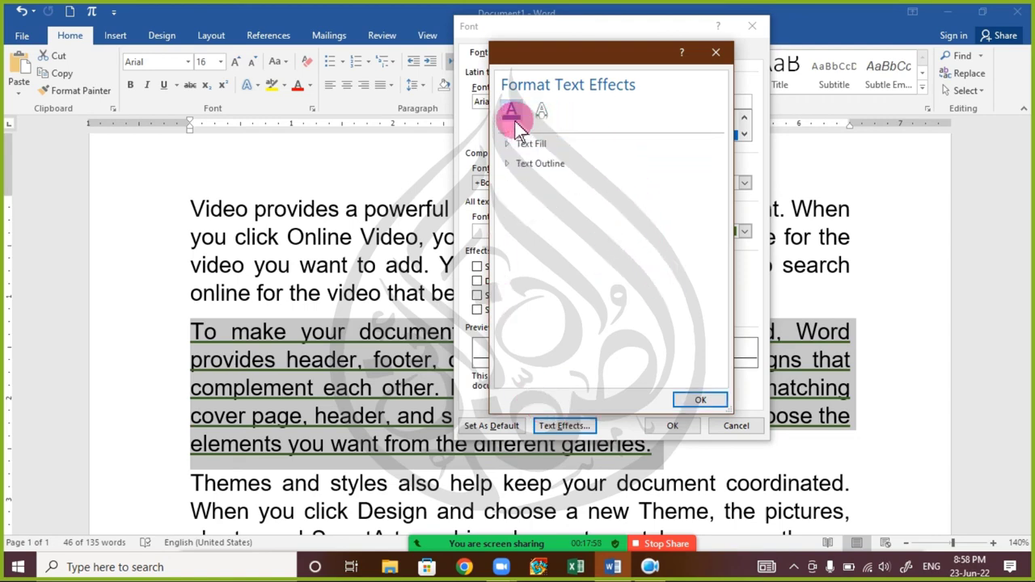
left_click(541, 112)
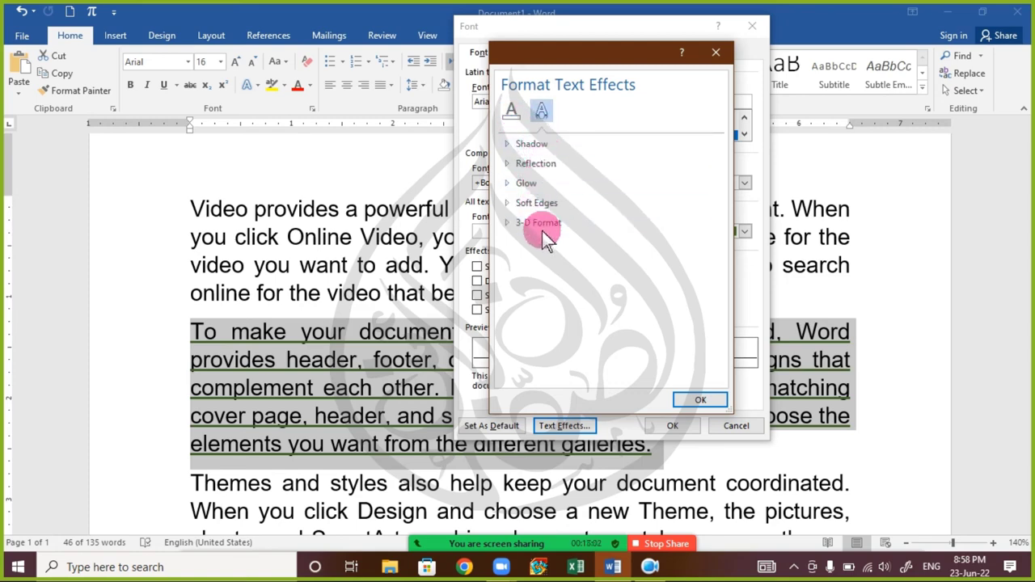
left_click(700, 399)
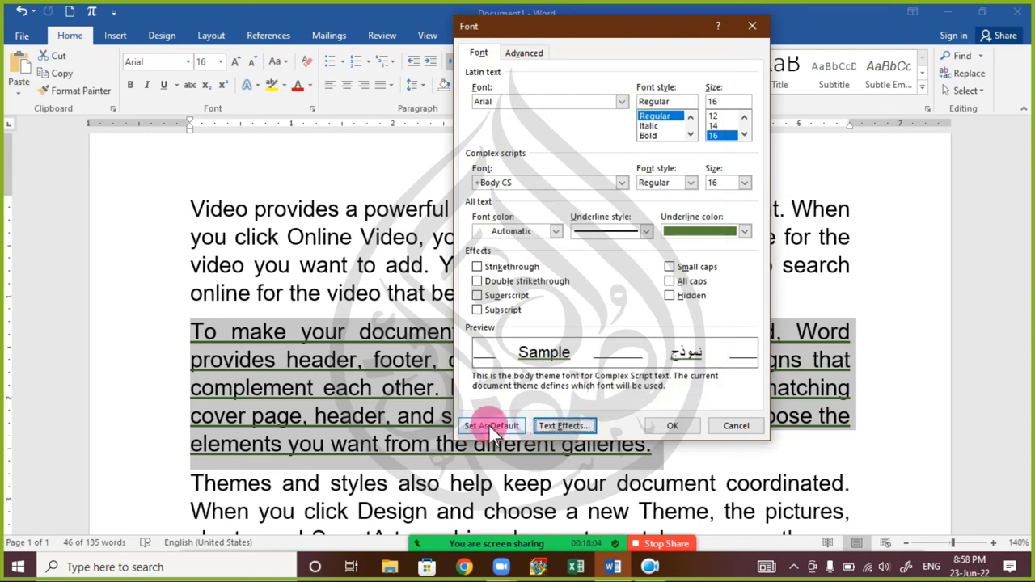
left_click(731, 427)
left_click(379, 395)
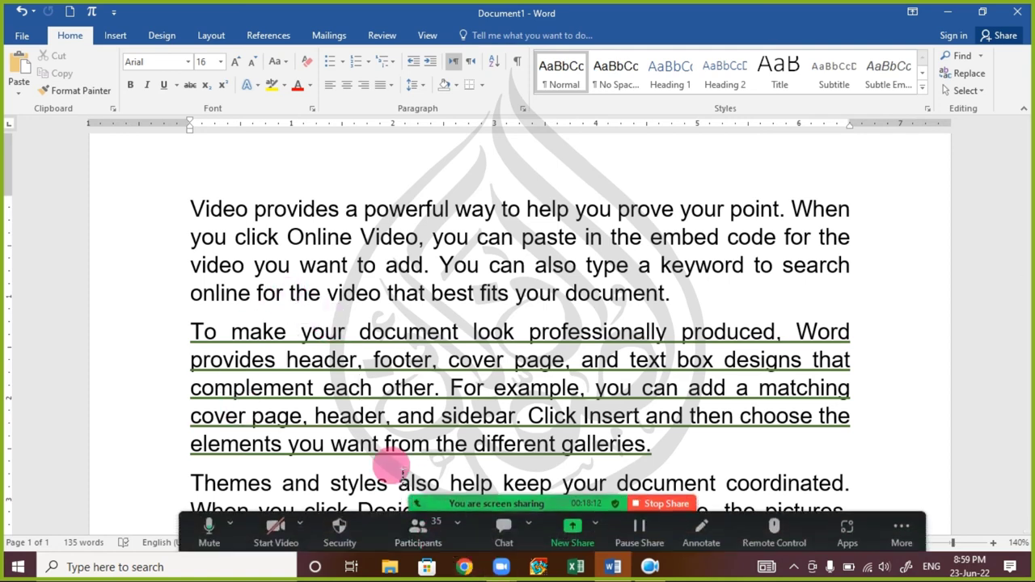
- Close Word with Don't Save, relaunch it and start a new blank document
left_click(193, 291)
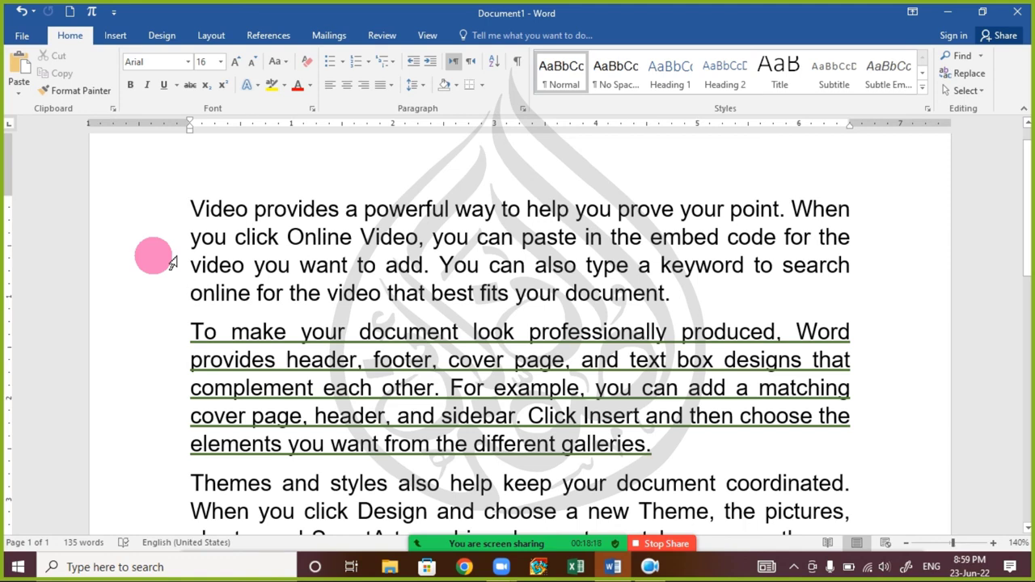
left_click(1015, 12)
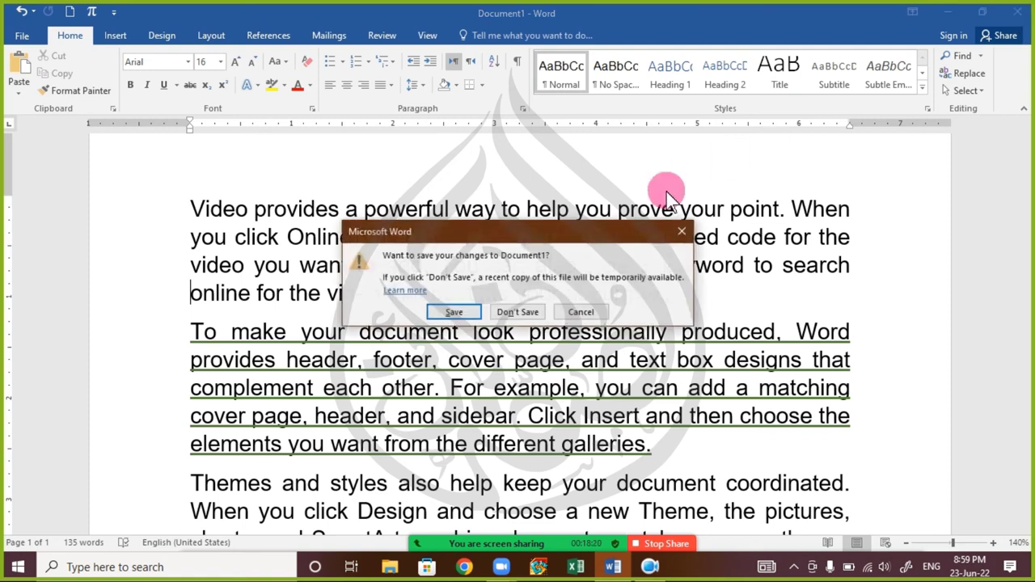
left_click(535, 312)
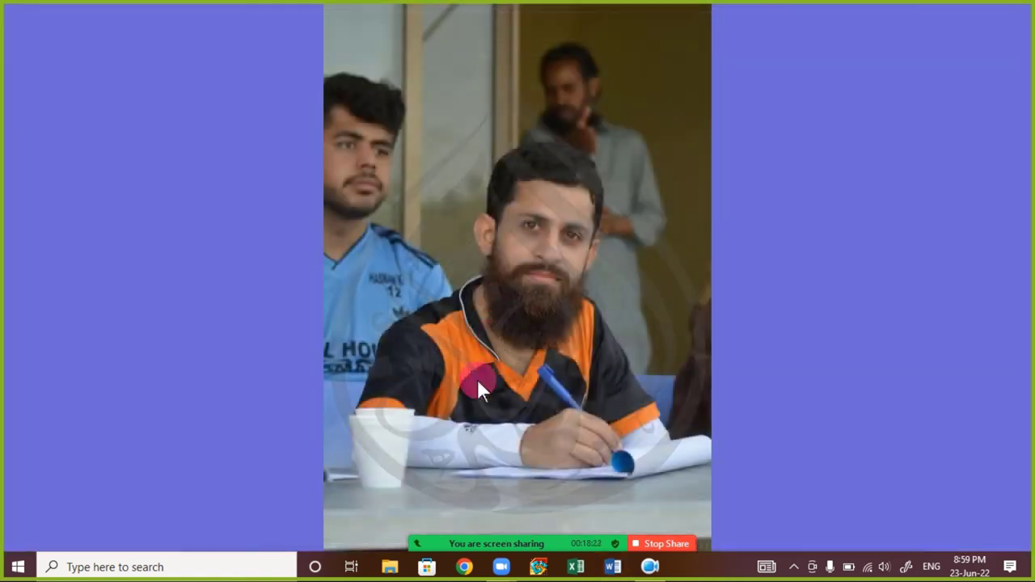
left_click(613, 569)
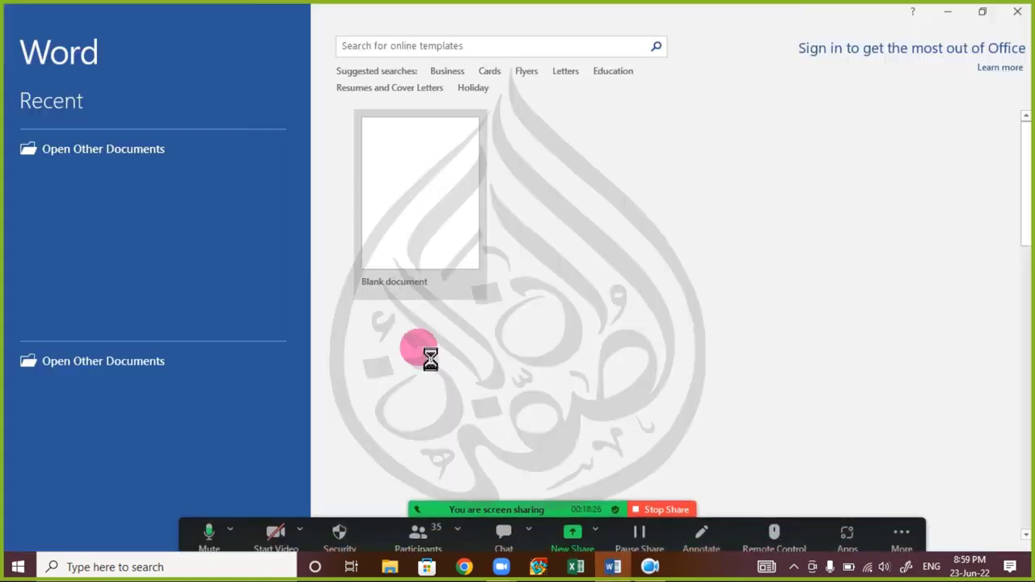
left_click(412, 189)
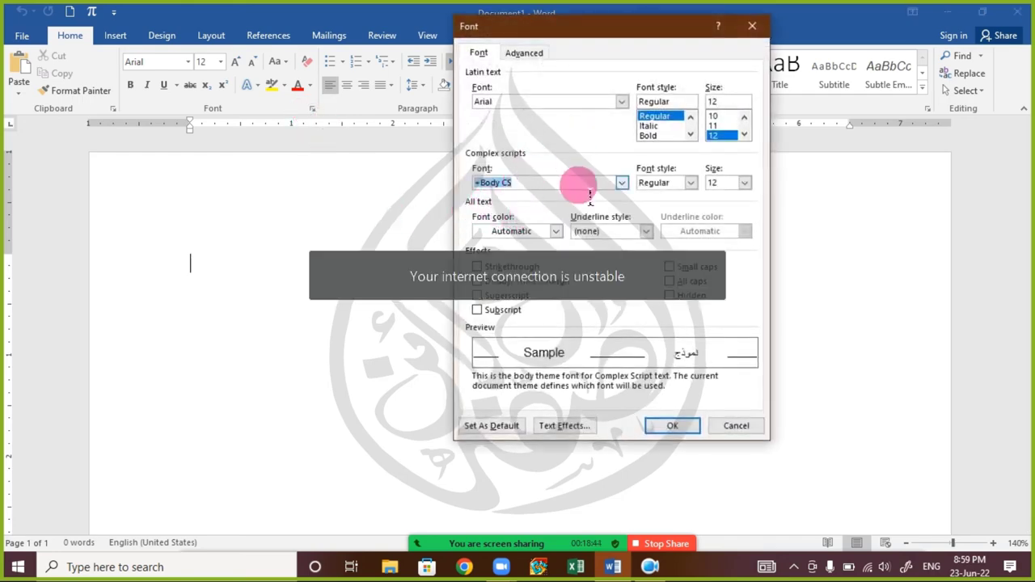
- Move the Font dialog aside, browse the font list to Calisto MT, then cancel without applying
left_click_drag(593, 31, 253, 51)
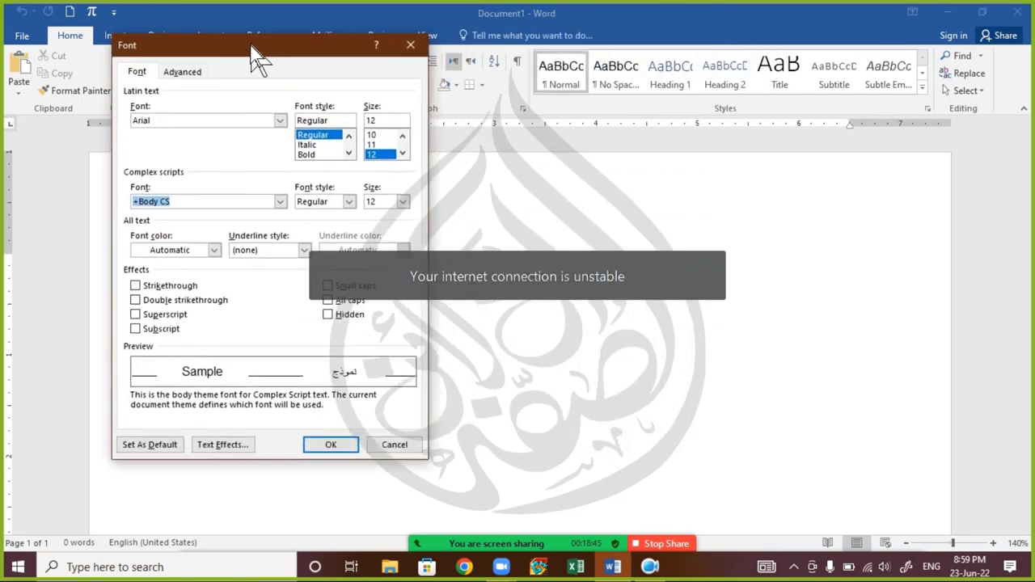
left_click(280, 122)
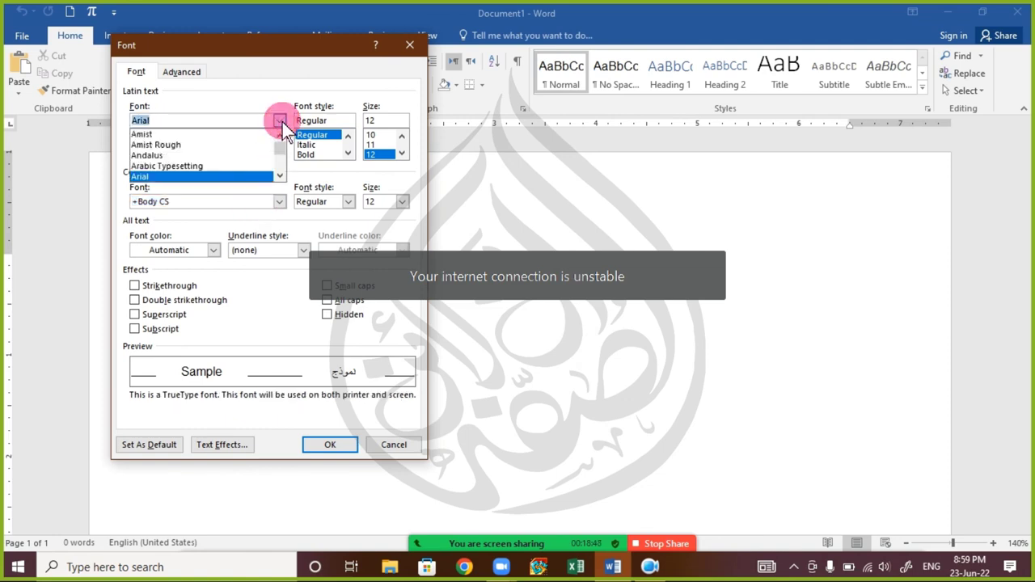
left_click(279, 176)
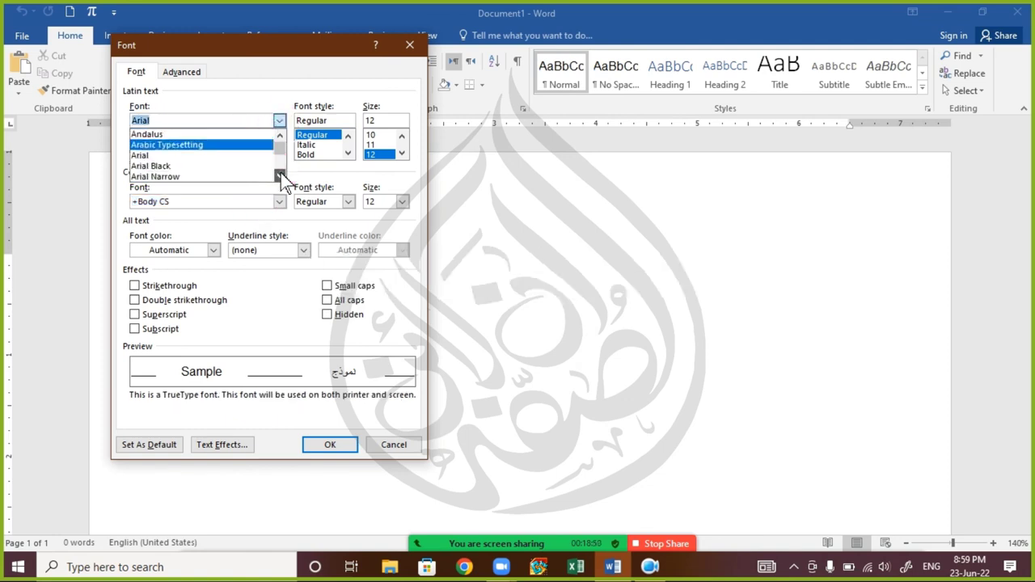
left_click(279, 176)
left_click(279, 176)
left_click(279, 177)
left_click(279, 176)
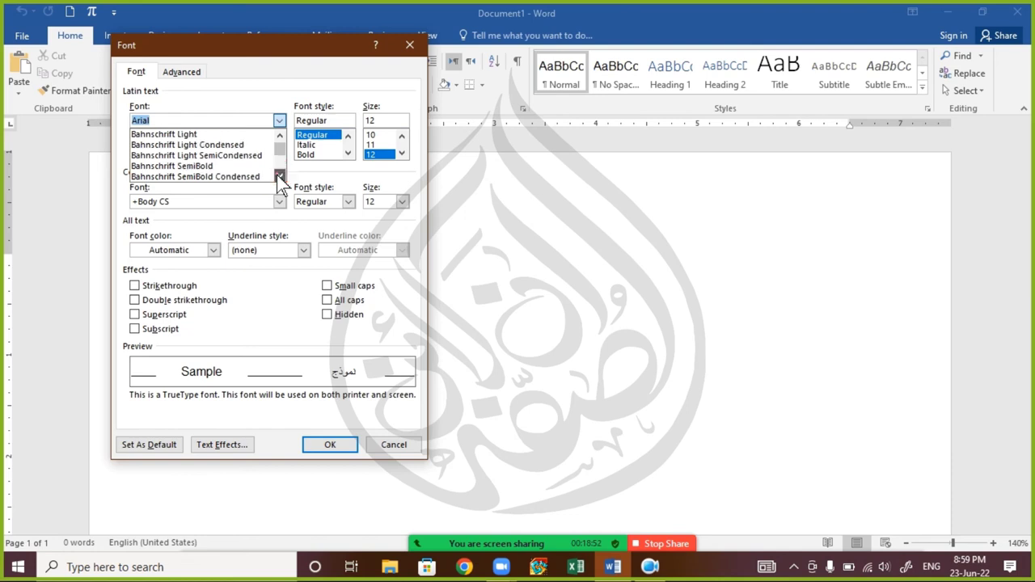
left_click(279, 176)
left_click(279, 176)
left_click(279, 176)
left_click(279, 177)
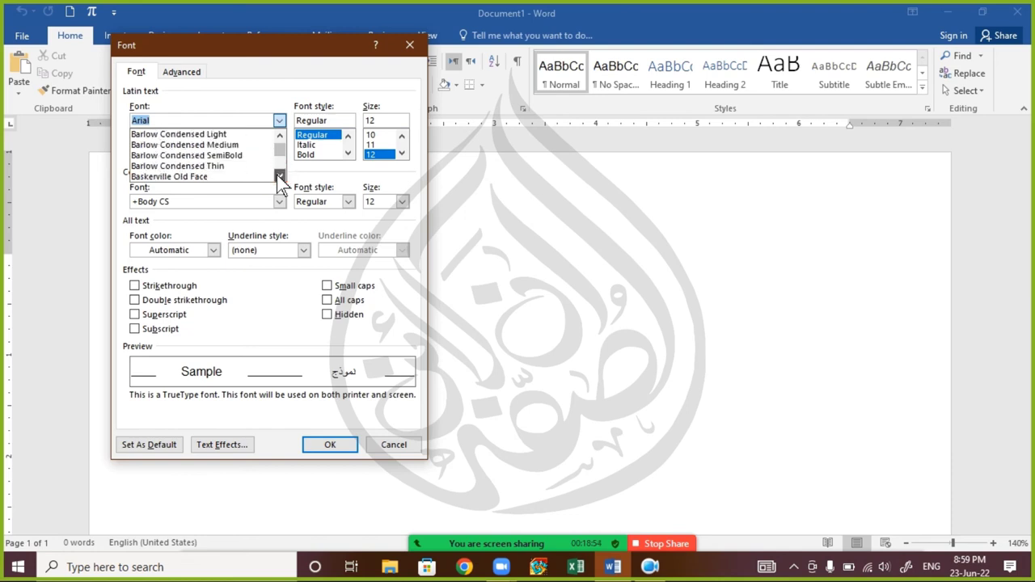
left_click(279, 176)
left_click(279, 177)
left_click(279, 176)
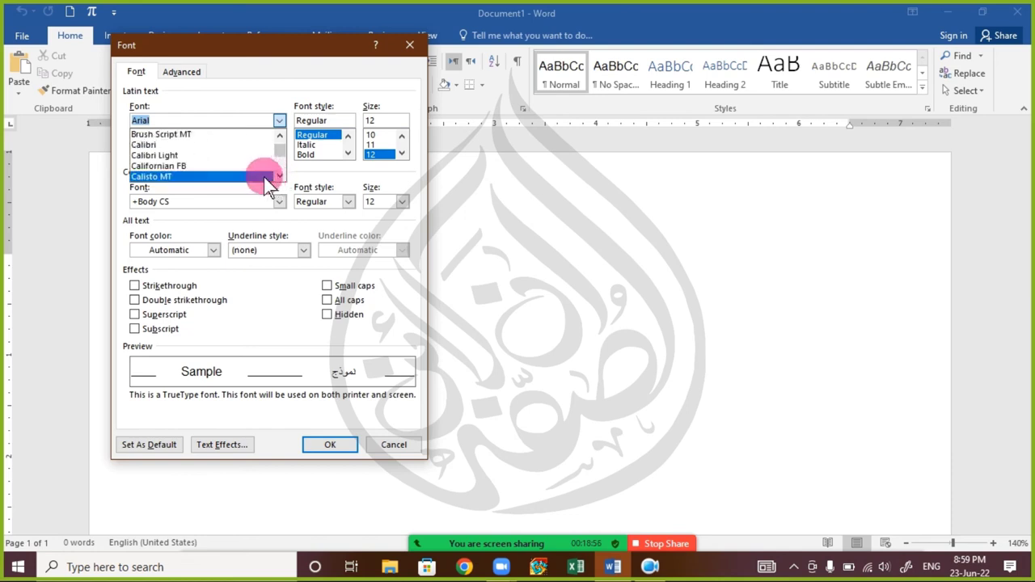
left_click(259, 177)
left_click(405, 447)
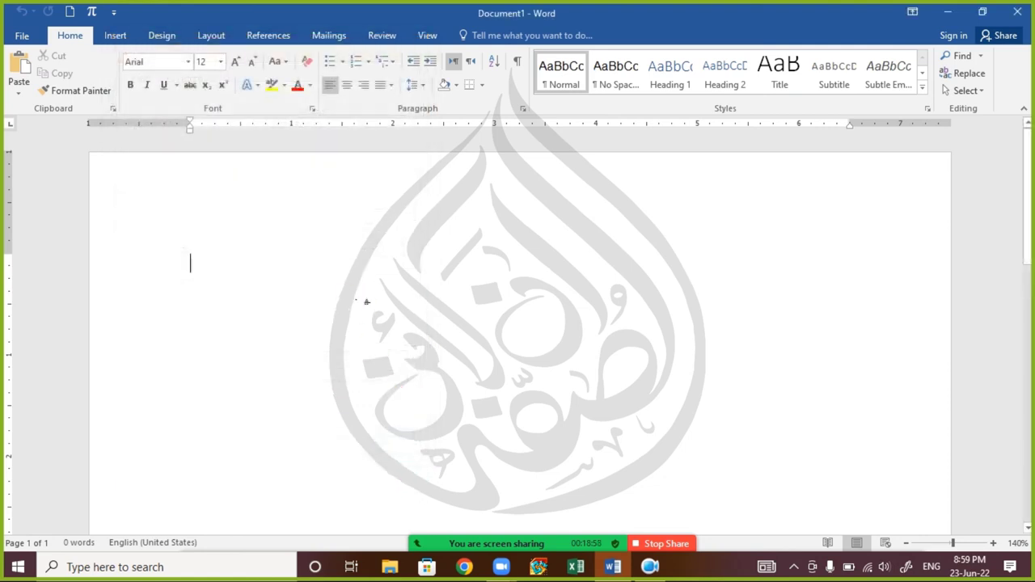
- Generate three sample paragraphs with =rand(3), then delete the second and third paragraphs
type("=ra")
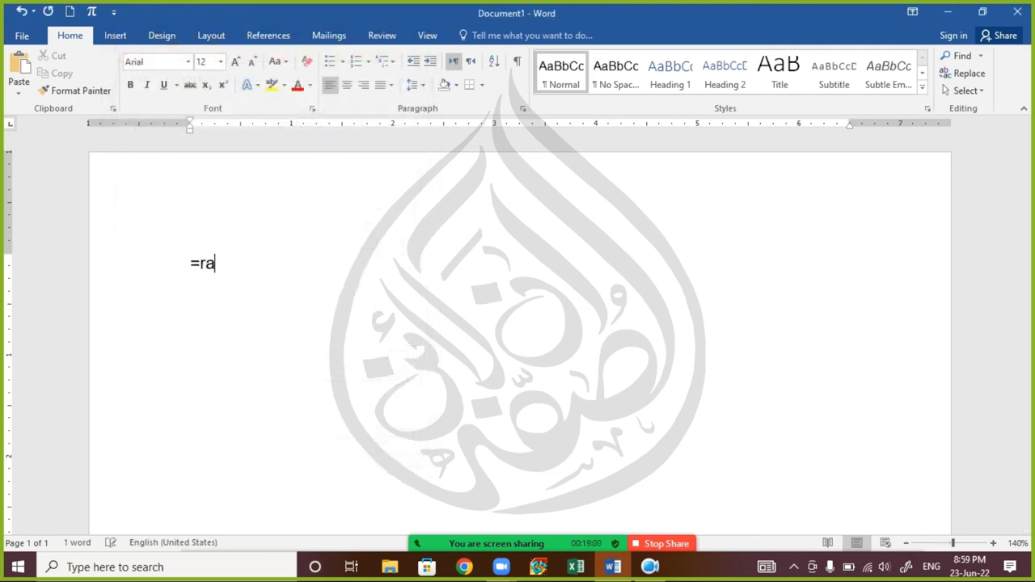
type("nd")
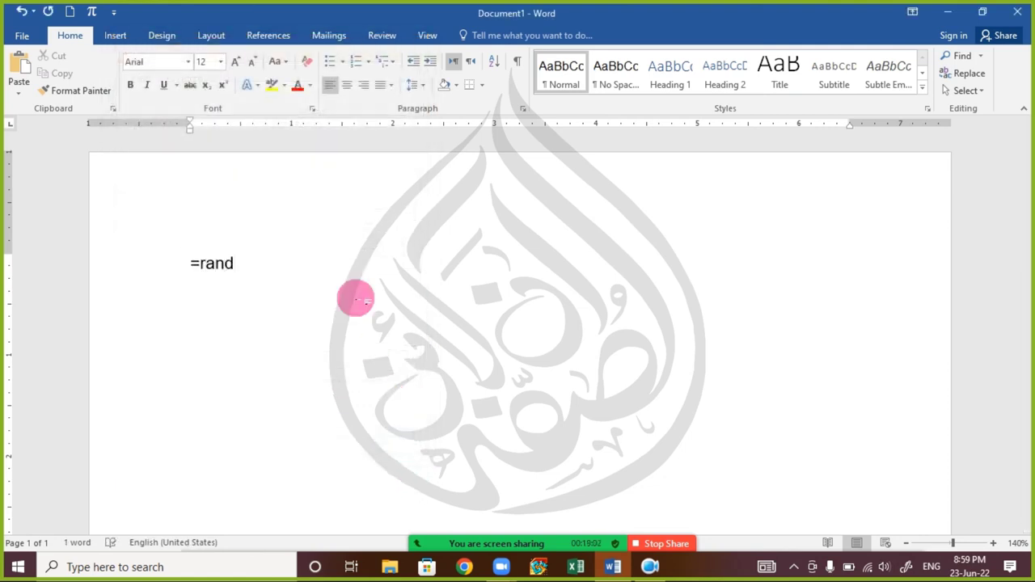
type("()")
type("3")
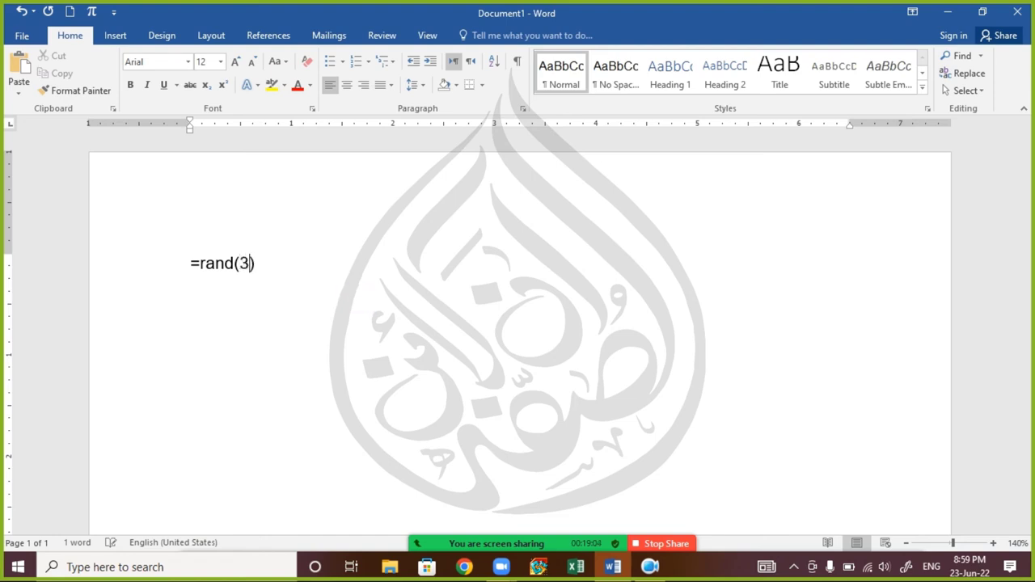
key("Return")
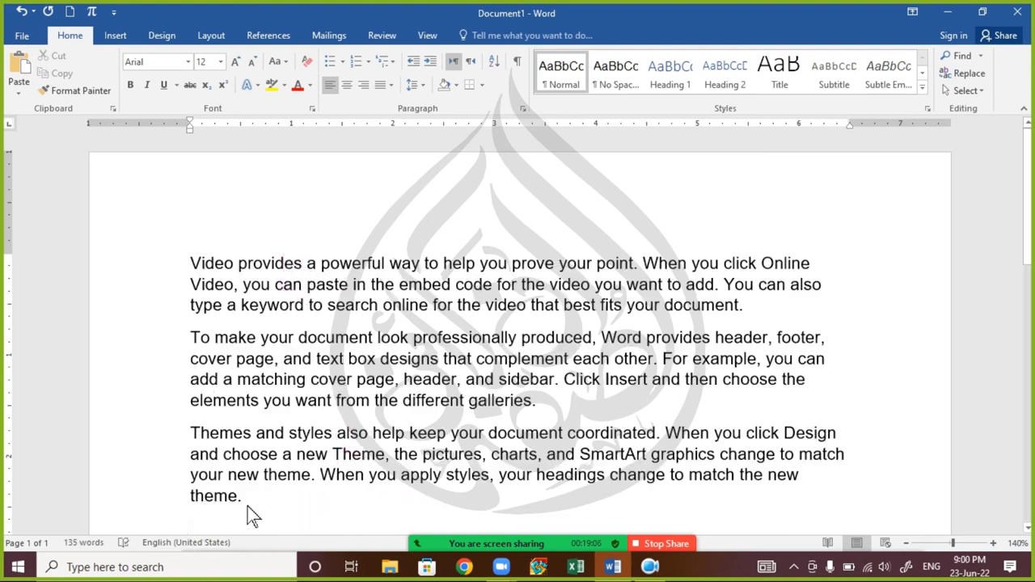
left_click_drag(247, 513, 139, 350)
key("Delete")
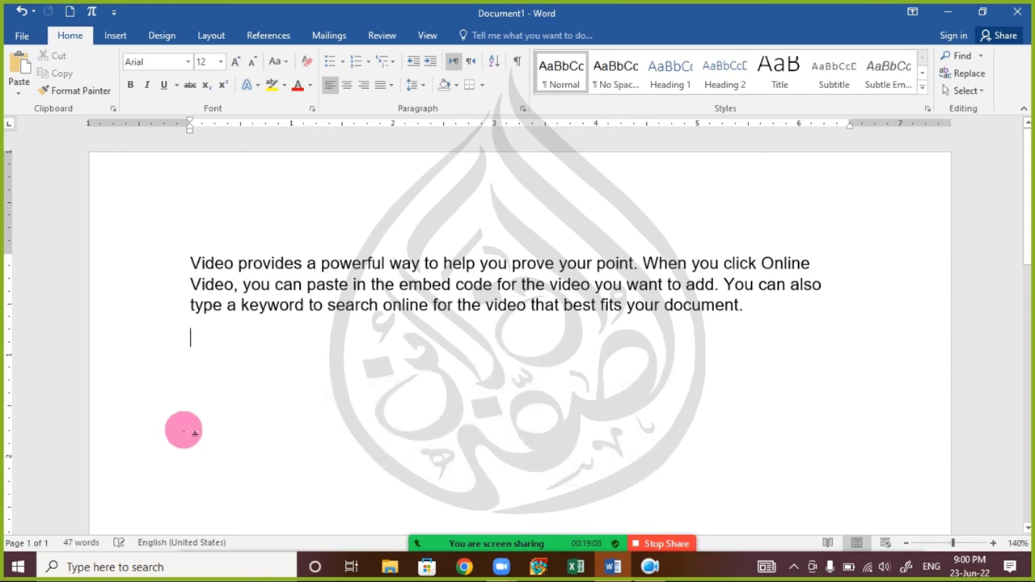
- Set the remaining sample paragraph's font to Verdana
triple_click(411, 303)
left_click(162, 63)
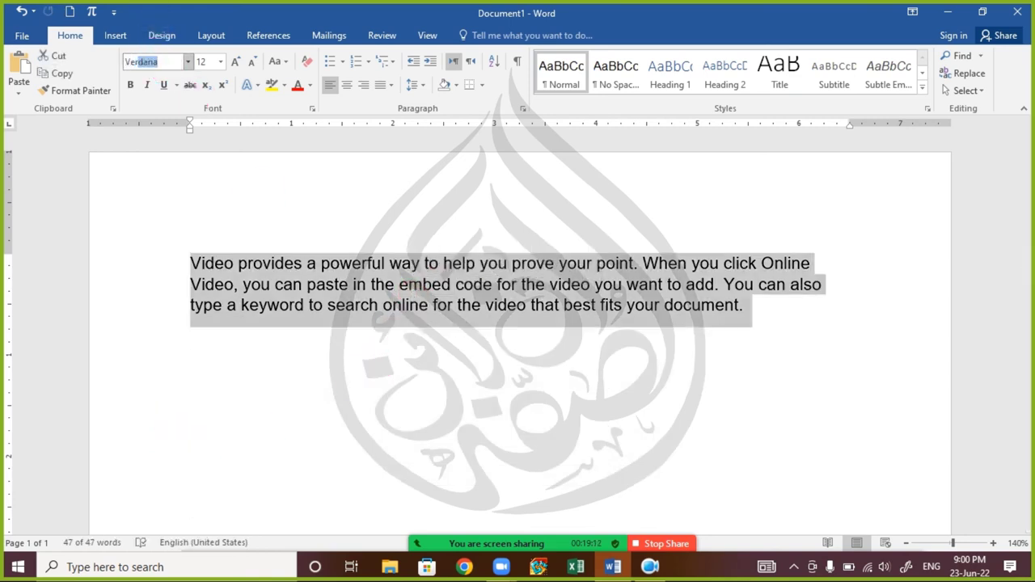
type("Ver")
key("Return")
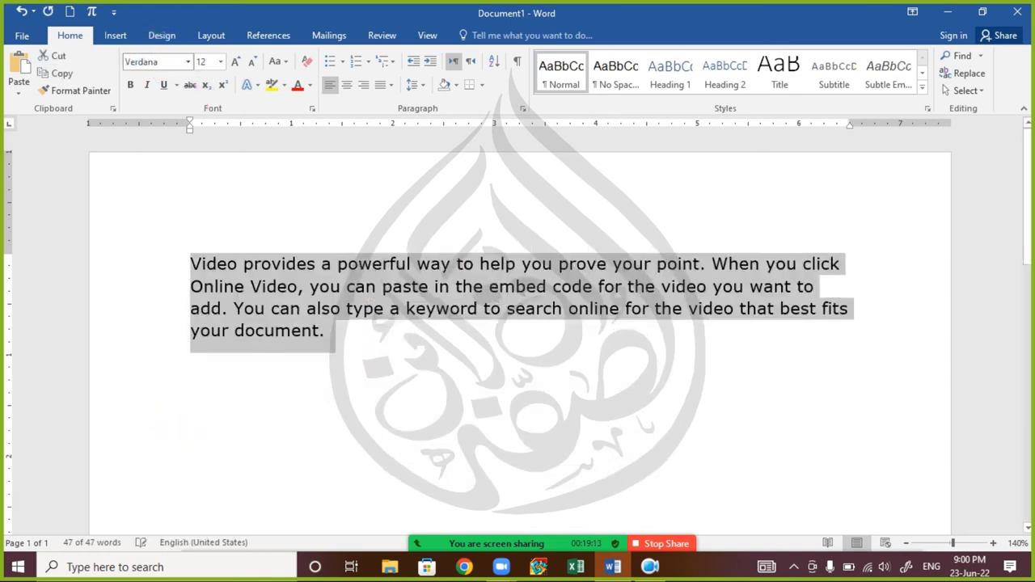
left_click(187, 62)
- Format the paragraph in Broadway and reduce its size to 10
left_click(207, 210)
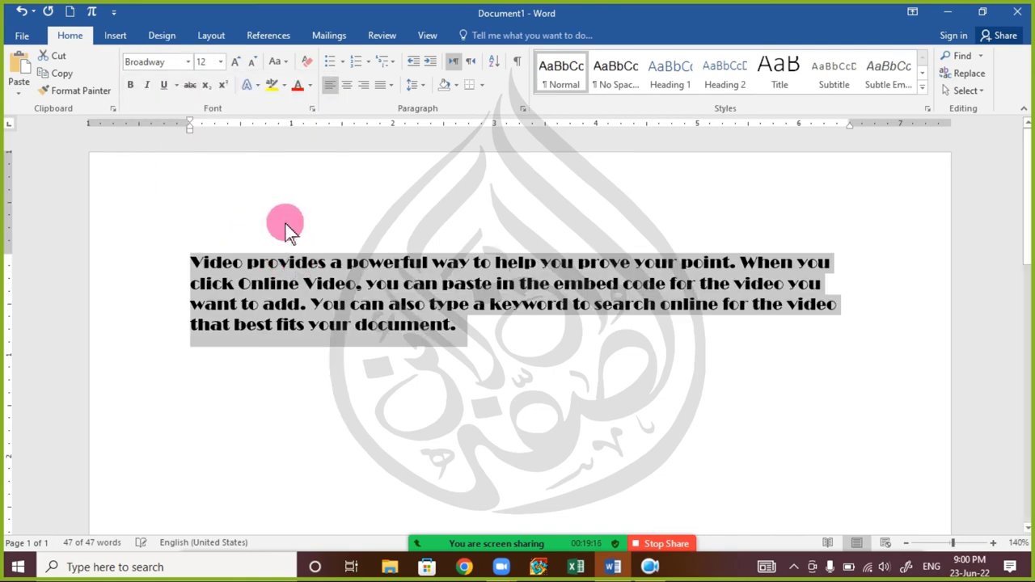
left_click(244, 66)
left_click(243, 64)
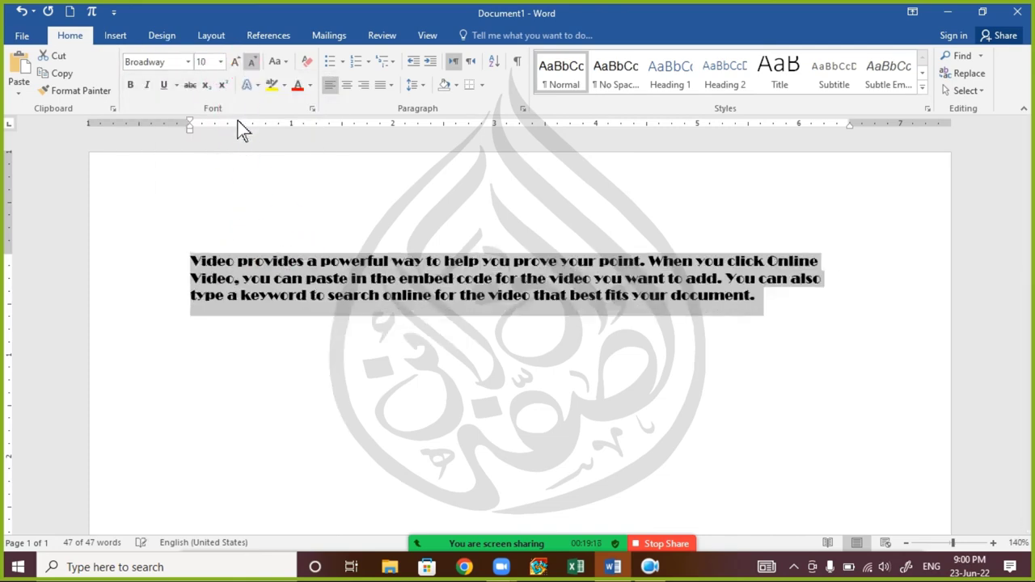
left_click(301, 304)
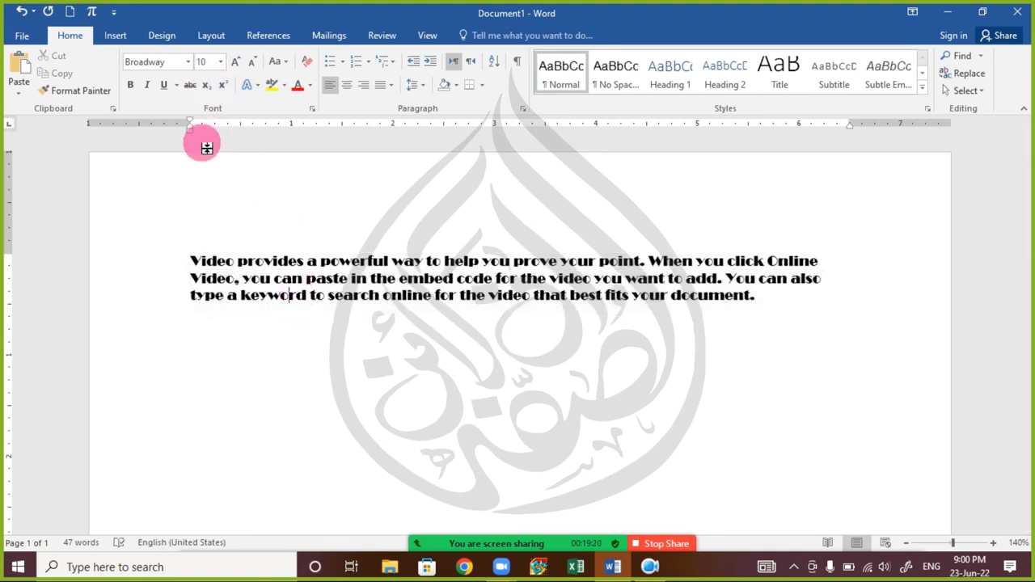
- Make Broadway 10 Regular the default font for all documents based on Normal.dotm
left_click(315, 110)
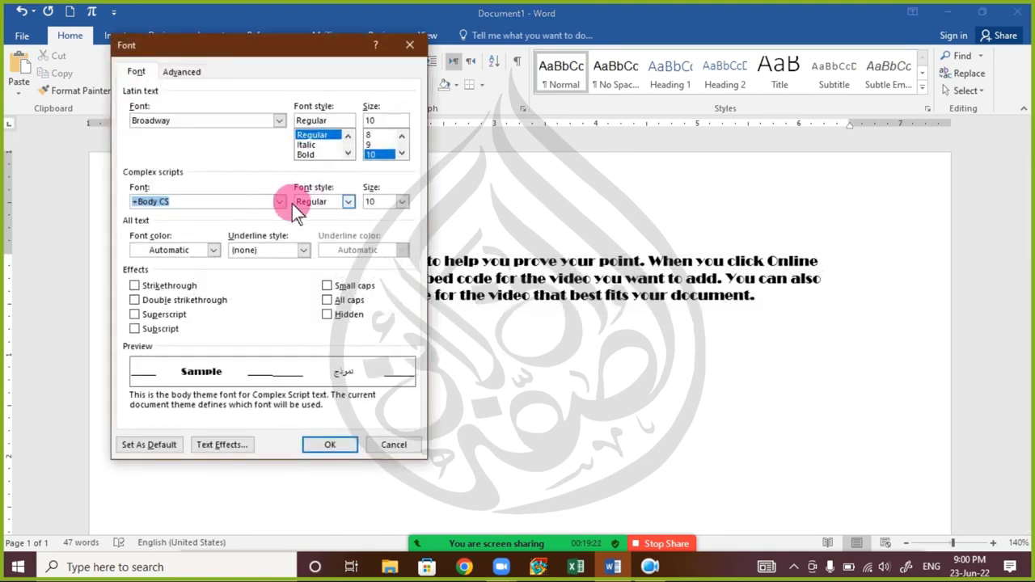
left_click(322, 136)
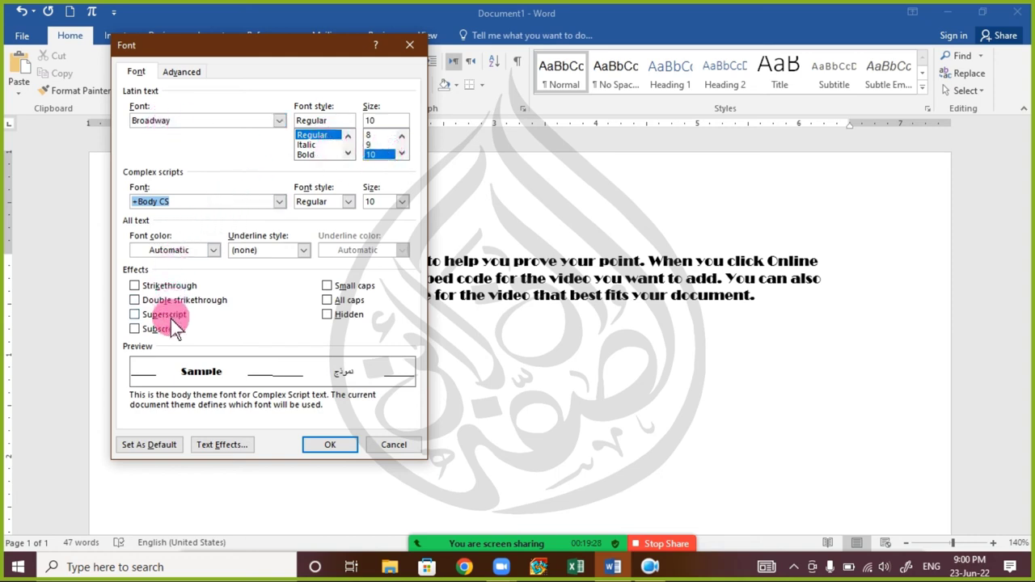
left_click(158, 450)
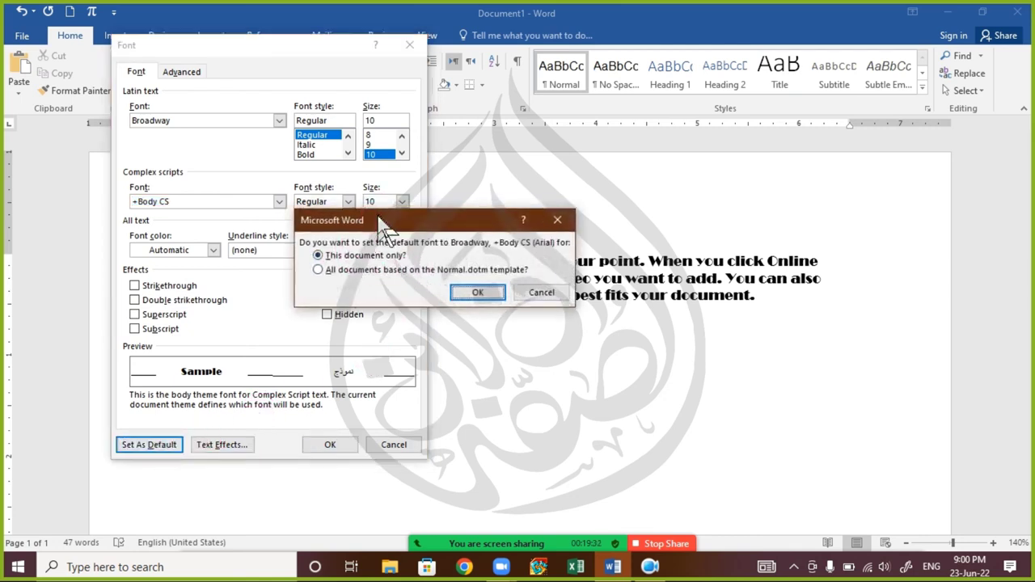
left_click_drag(364, 216, 350, 214)
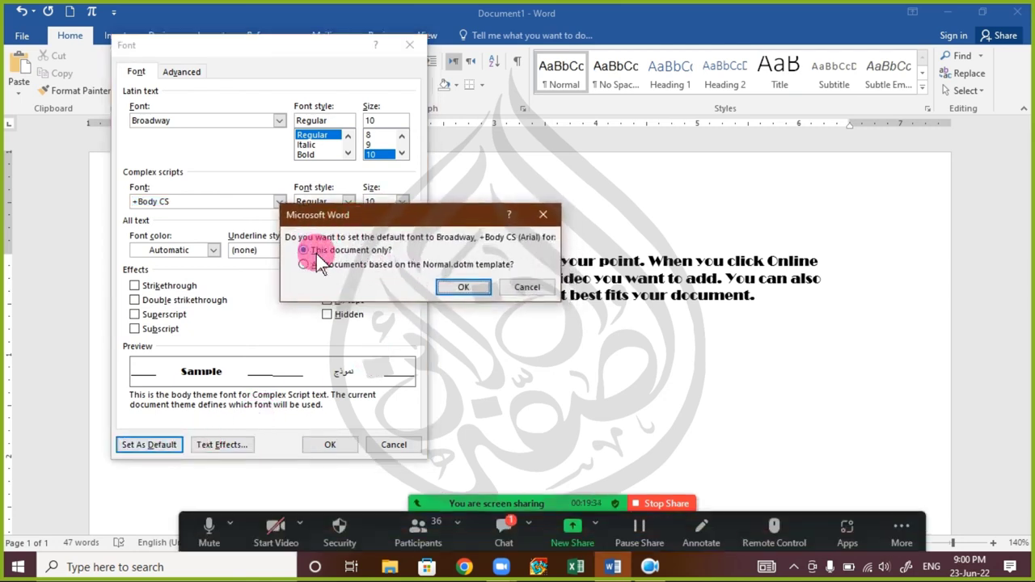
left_click(346, 268)
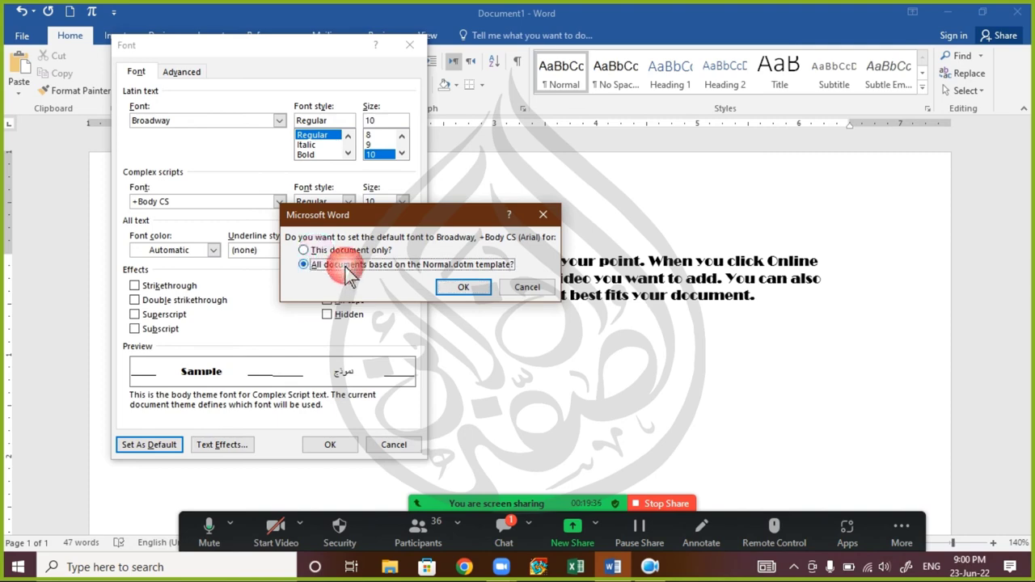
left_click(482, 286)
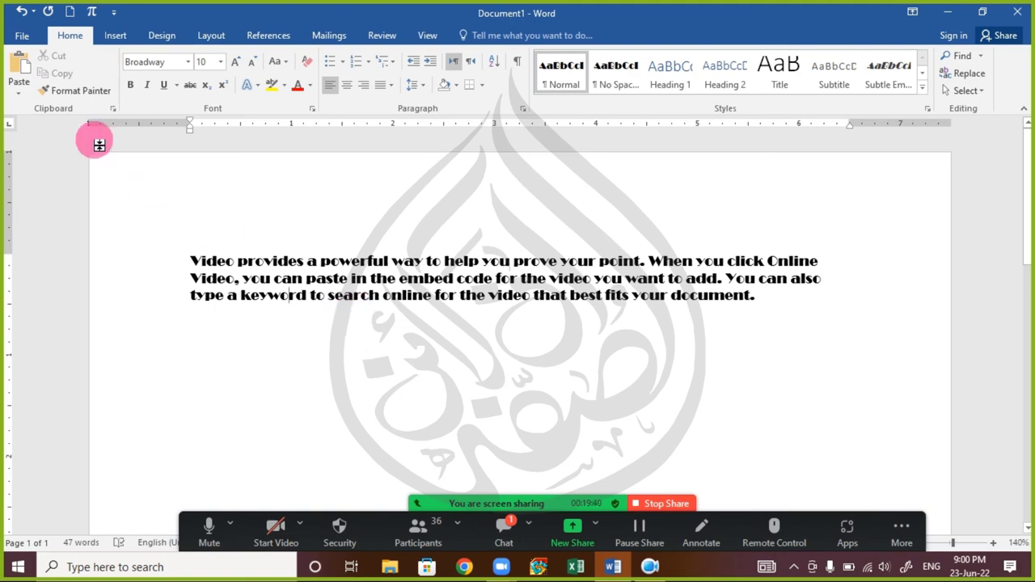
- Open and close a blank Document2, then close Document1 choosing to save its changes
left_click(69, 11)
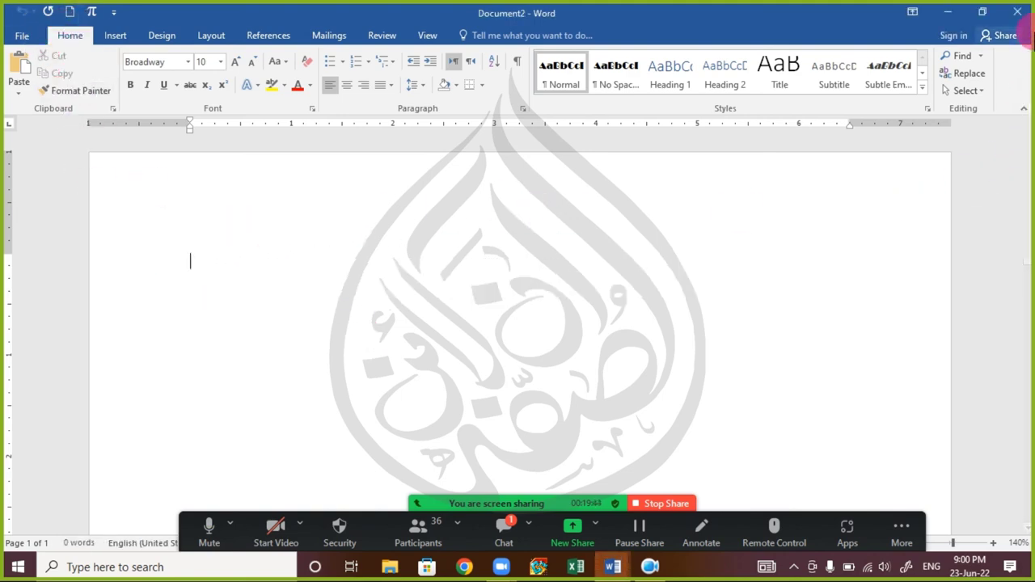
left_click(1025, 18)
left_click(1026, 18)
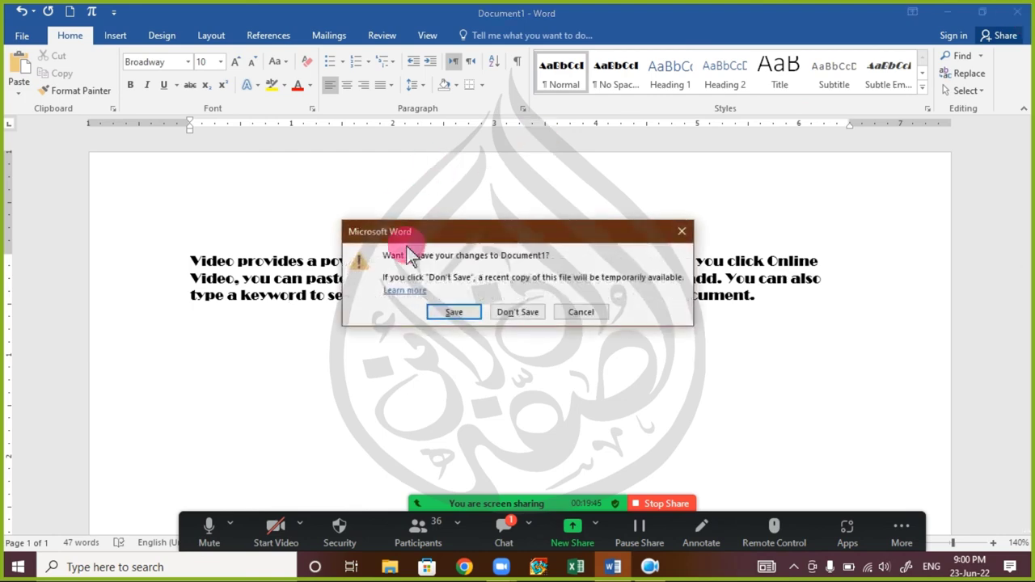
left_click(458, 312)
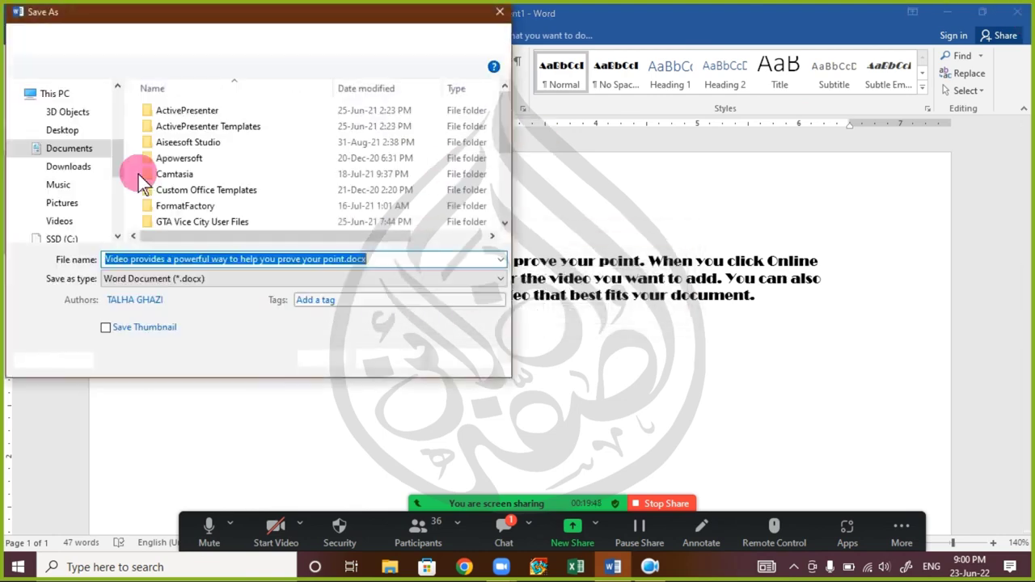
- Save Document1 to the Desktop with the file name cut down to just .docx
scroll(118, 122, "up", 2)
left_click_drag(119, 117, 118, 110)
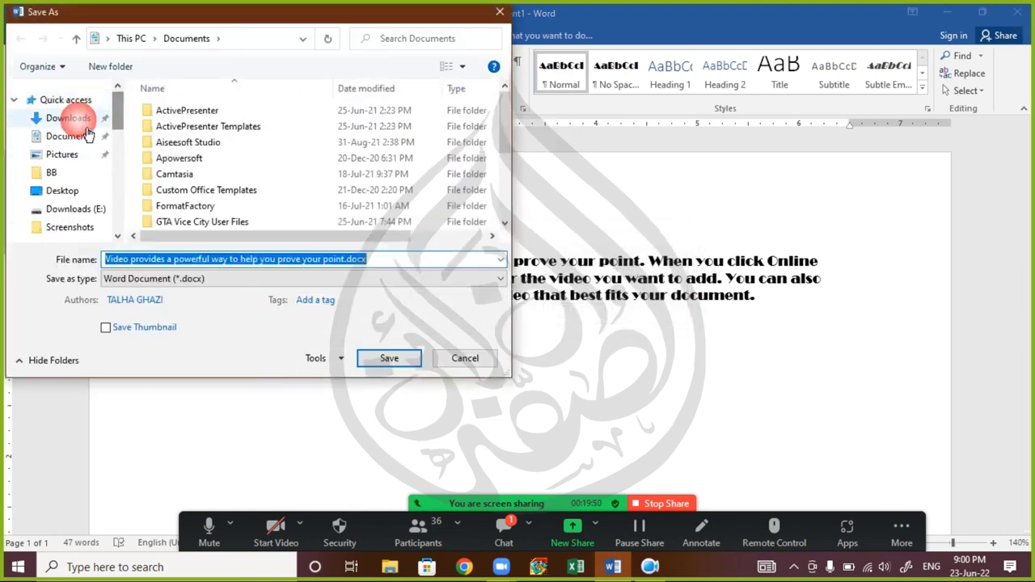
scroll(68, 171, "down", 2)
scroll(76, 158, "up", 1)
scroll(110, 136, "up", 1)
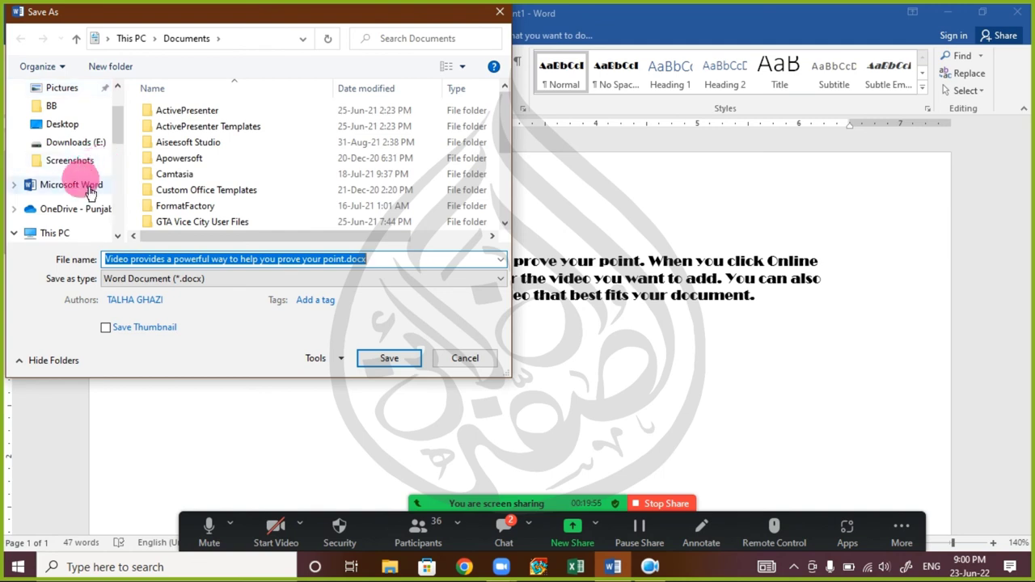
scroll(81, 176, "down", 1)
left_click(71, 235)
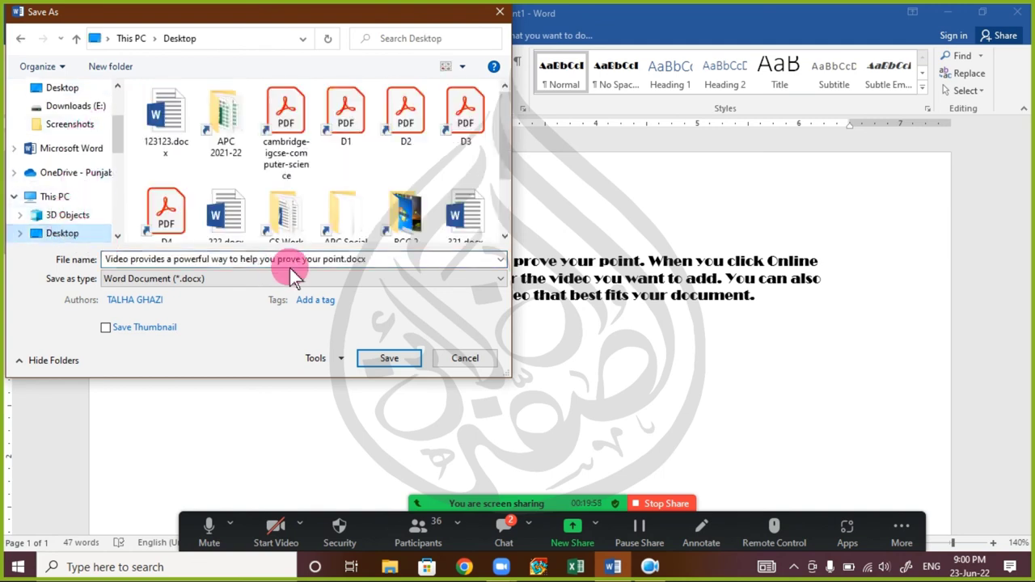
left_click(382, 267)
left_click(389, 262)
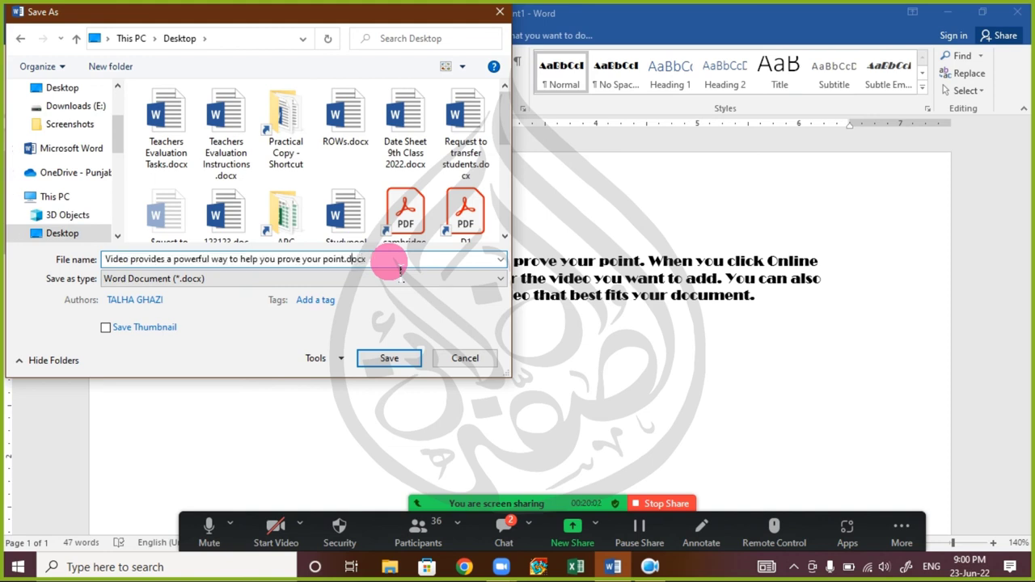
key("BackSpace")
key("BackSpace")
key("BackSpace")
key("BackSpace")
key("BackSpace")
key("BackSpace")
key("BackSpace")
key("BackSpace")
key("BackSpace")
key("BackSpace")
key("BackSpace")
key("BackSpace")
key("BackSpace")
key("BackSpace")
key("BackSpace")
key("BackSpace")
key("BackSpace")
key("BackSpace")
key("BackSpace")
key("BackSpace")
key("BackSpace")
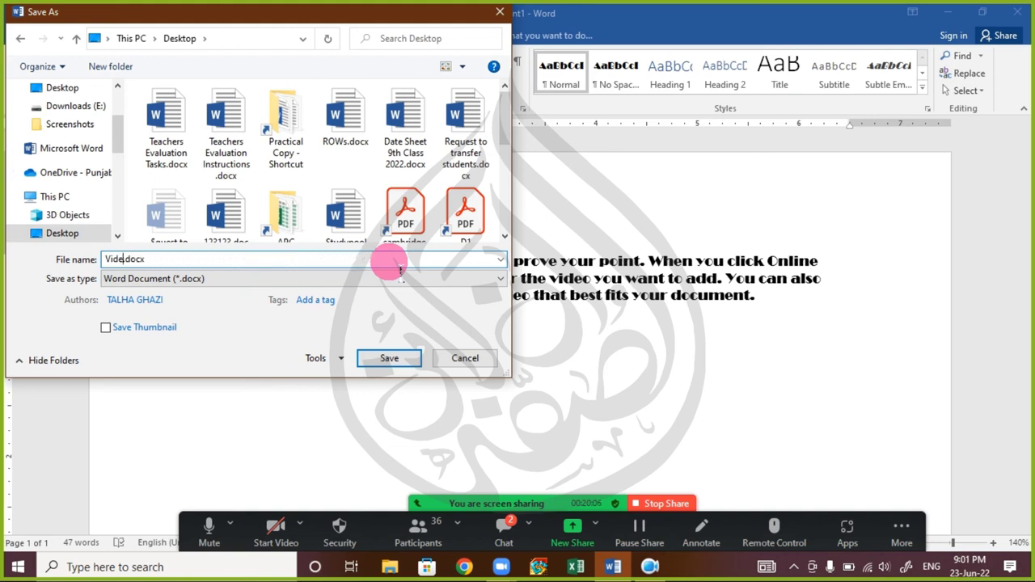
key("BackSpace")
key("BackSpace")
key("BackSpace")
key("BackSpace")
key("Return")
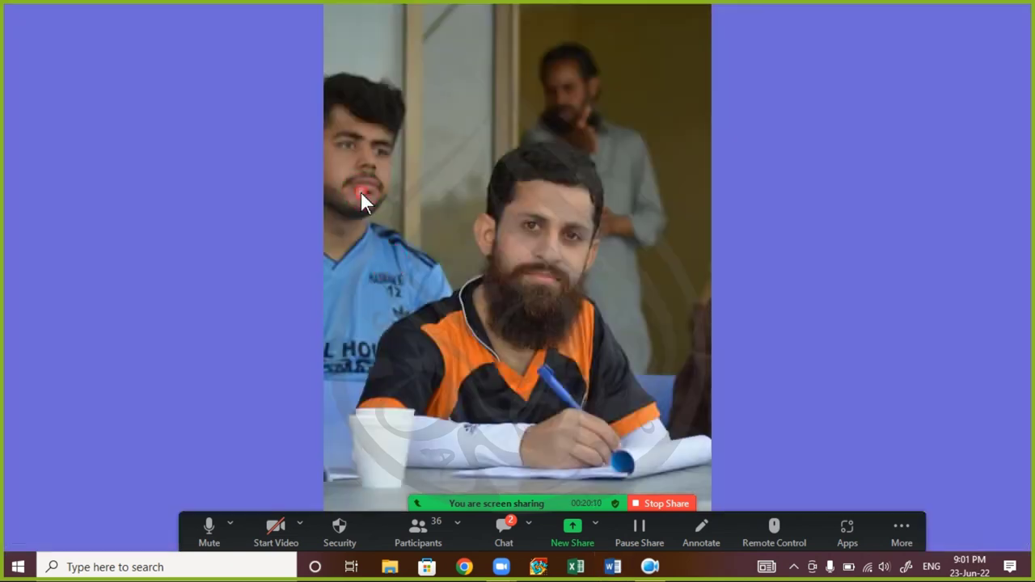
- Refresh the desktop, reopen Word on a blank document, and type then delete a test line
right_click(360, 192)
left_click(389, 234)
left_click(612, 568)
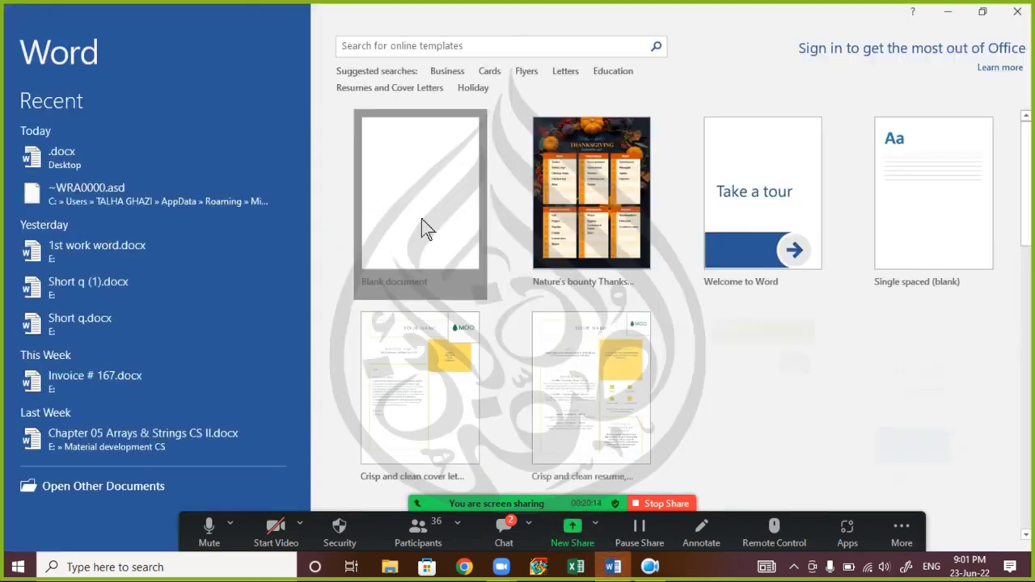
left_click(422, 218)
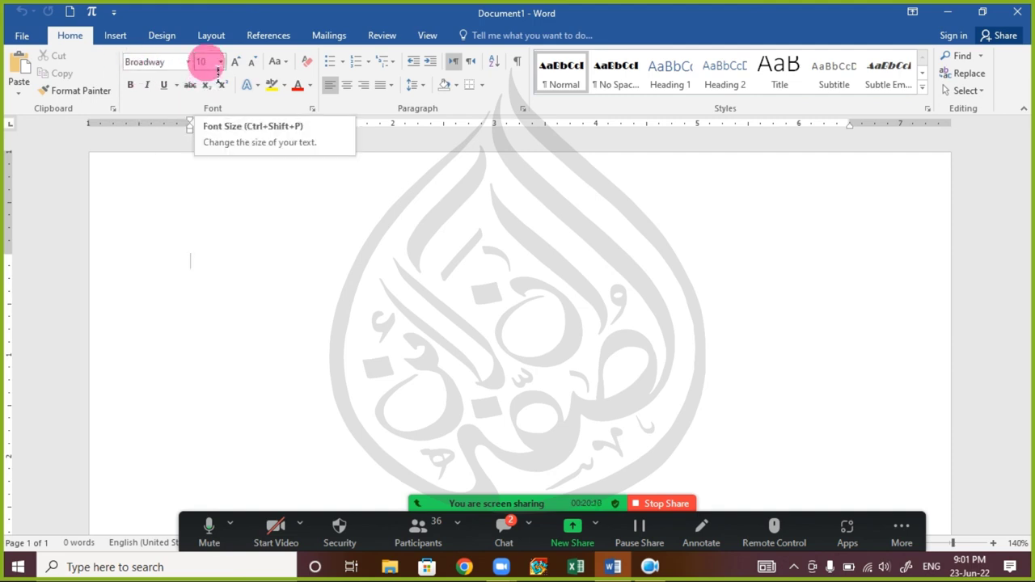
type("Nbhjg khglk jkj")
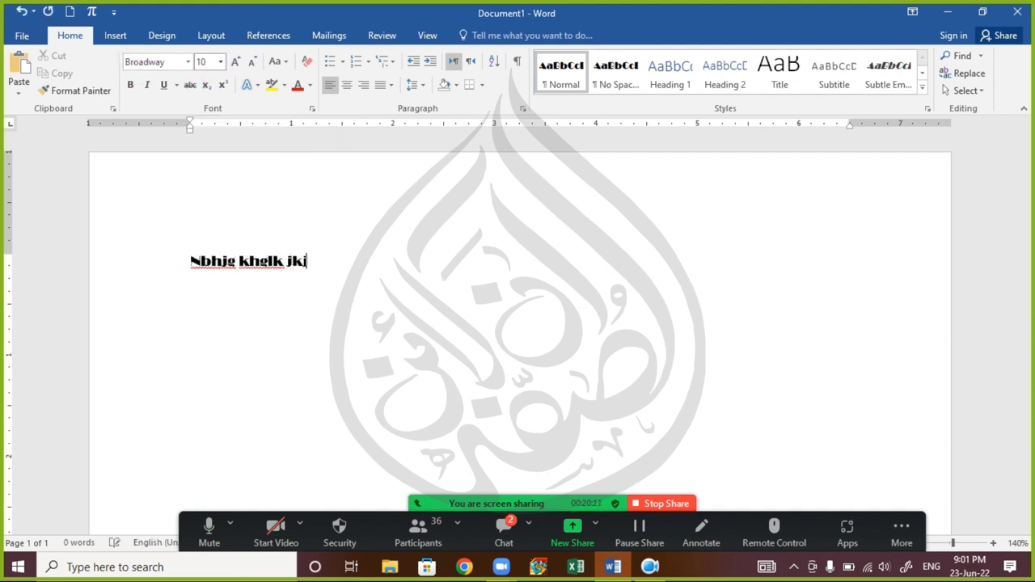
type("h kjhkjh lkj lkjh l")
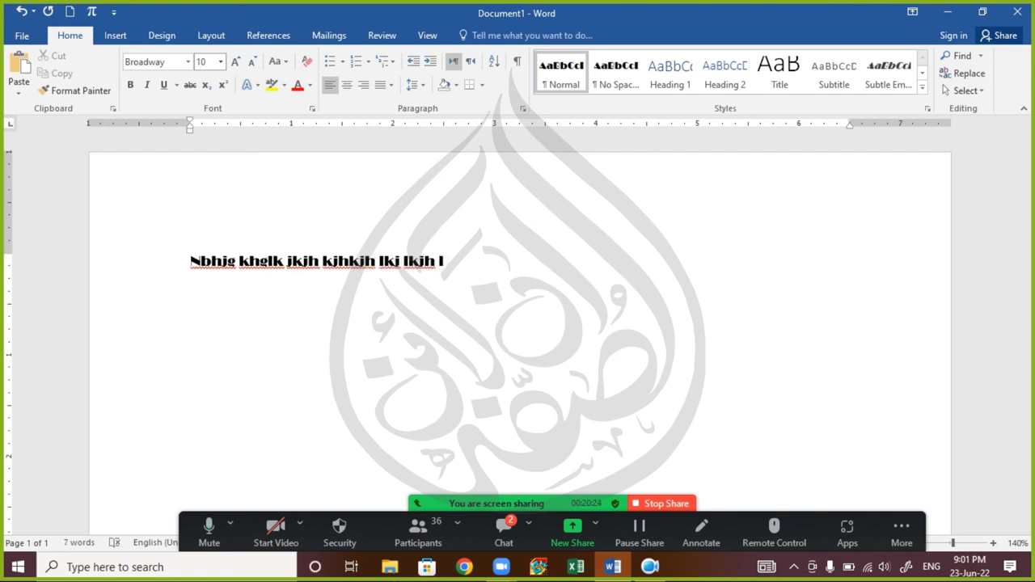
left_click_drag(455, 262, 209, 267)
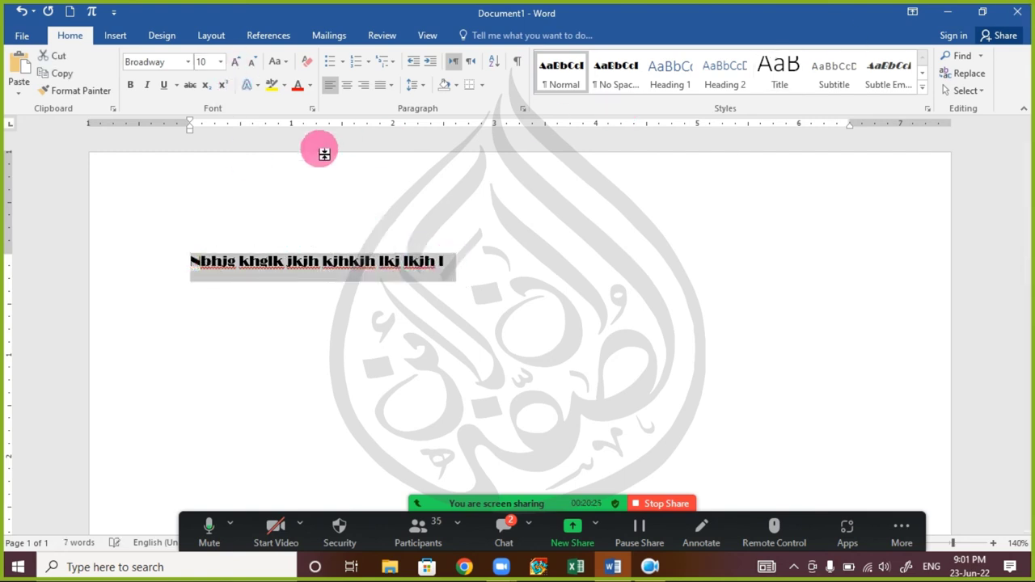
key("Delete")
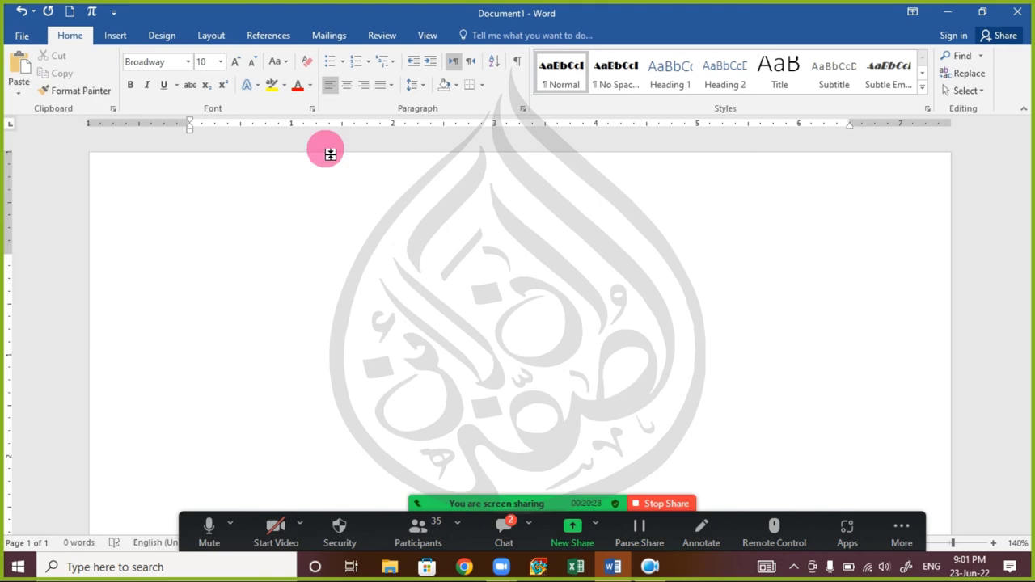
- Try opening the recent .docx file and dismiss the invalid filename error
key("ctrl+o")
left_click(421, 158)
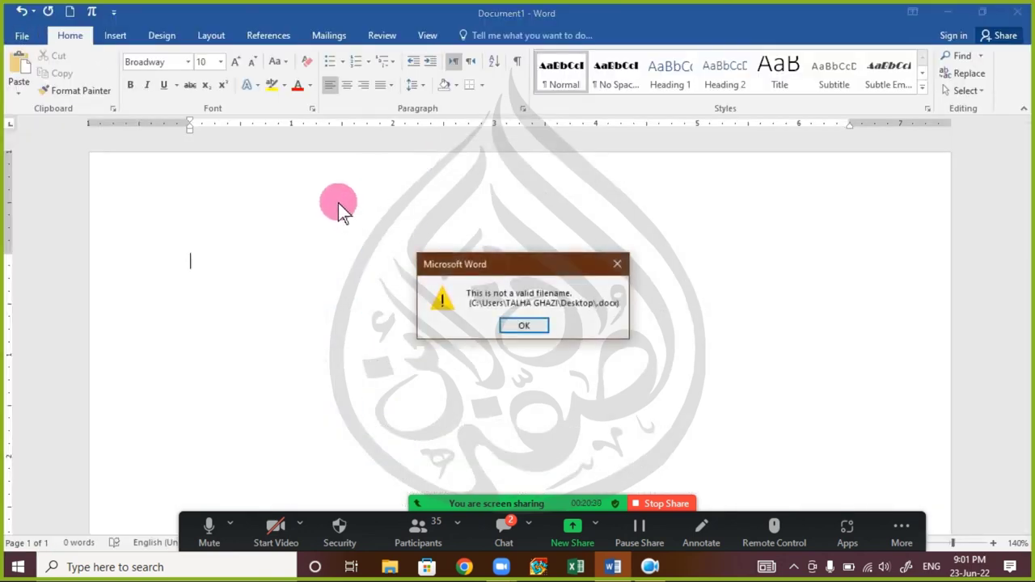
left_click(523, 327)
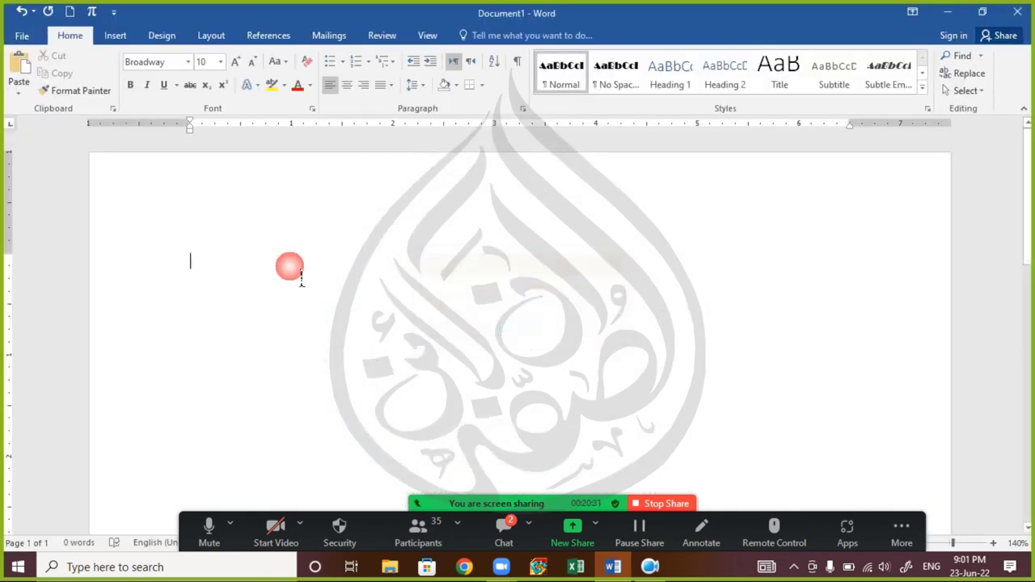
- Create a new blank document via File > New and insert sample paragraphs with =rand()
left_click(20, 34)
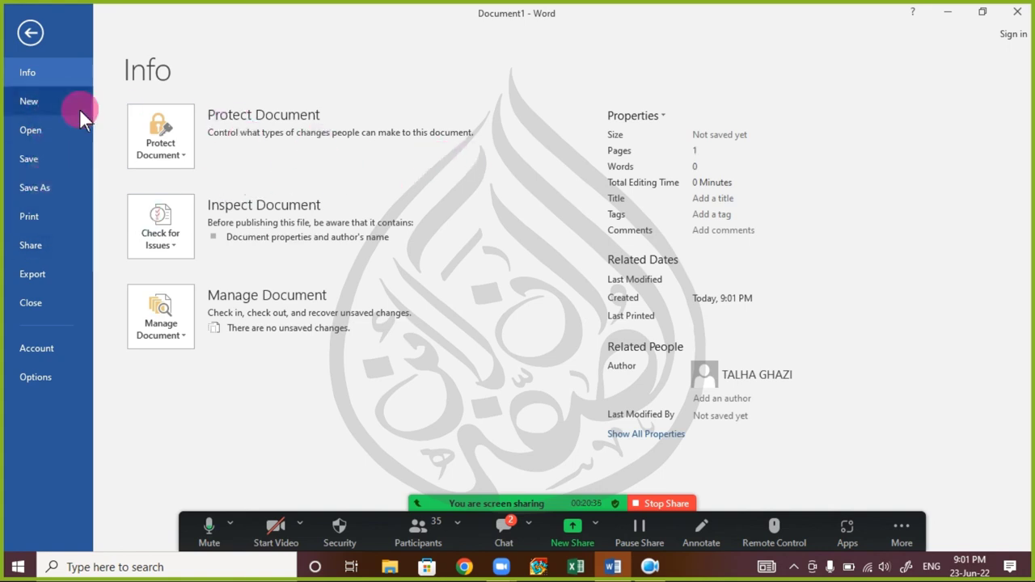
left_click(33, 103)
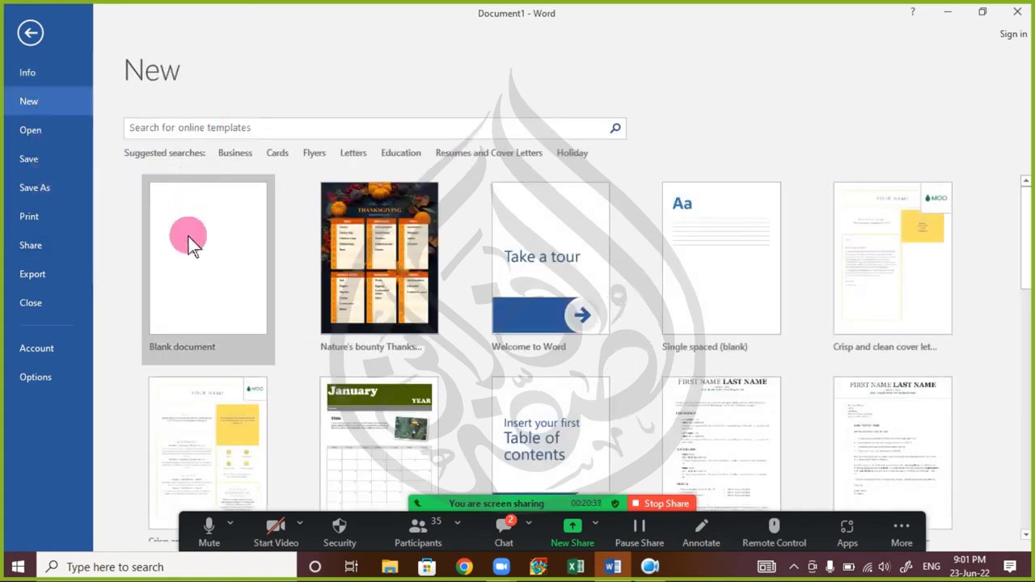
left_click(194, 236)
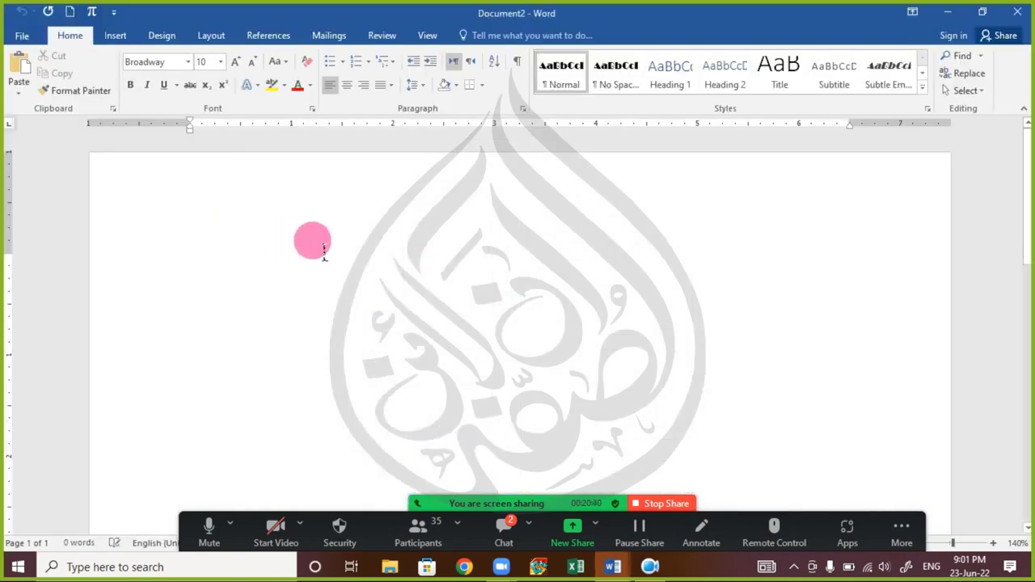
type("=rand()")
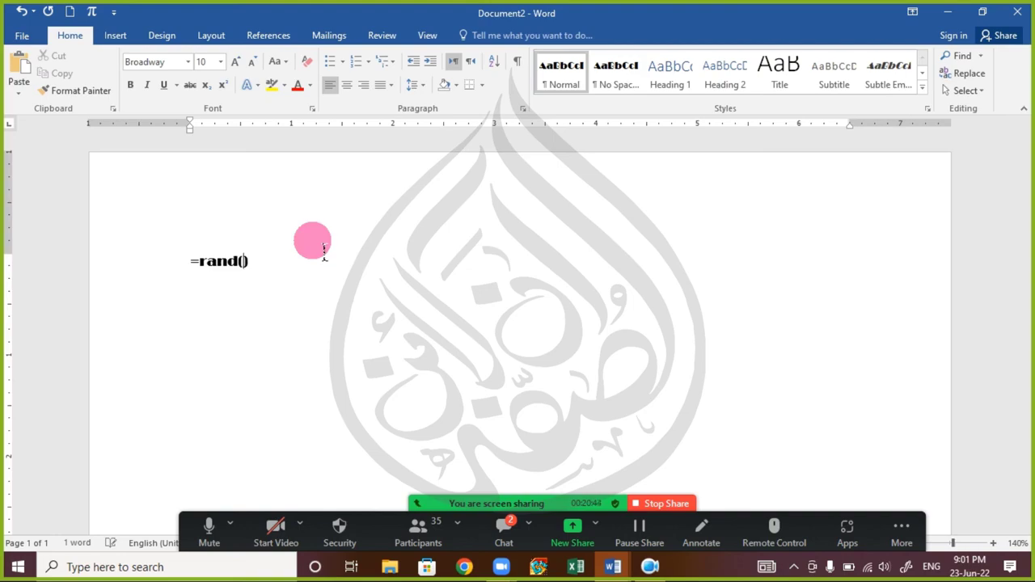
key("Return")
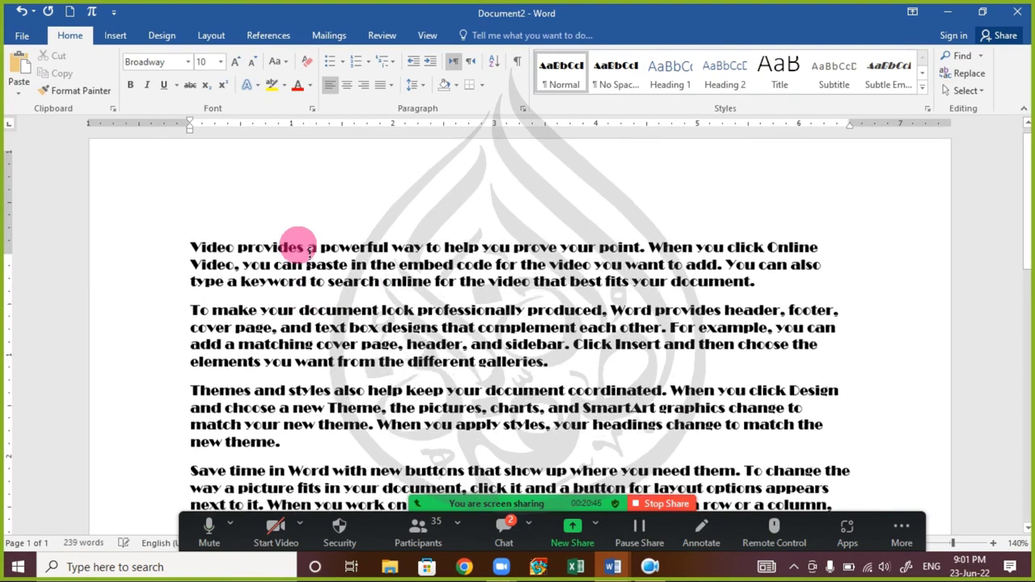
- Format the first sample paragraph in Arial at size 12
left_click_drag(203, 261, 917, 303)
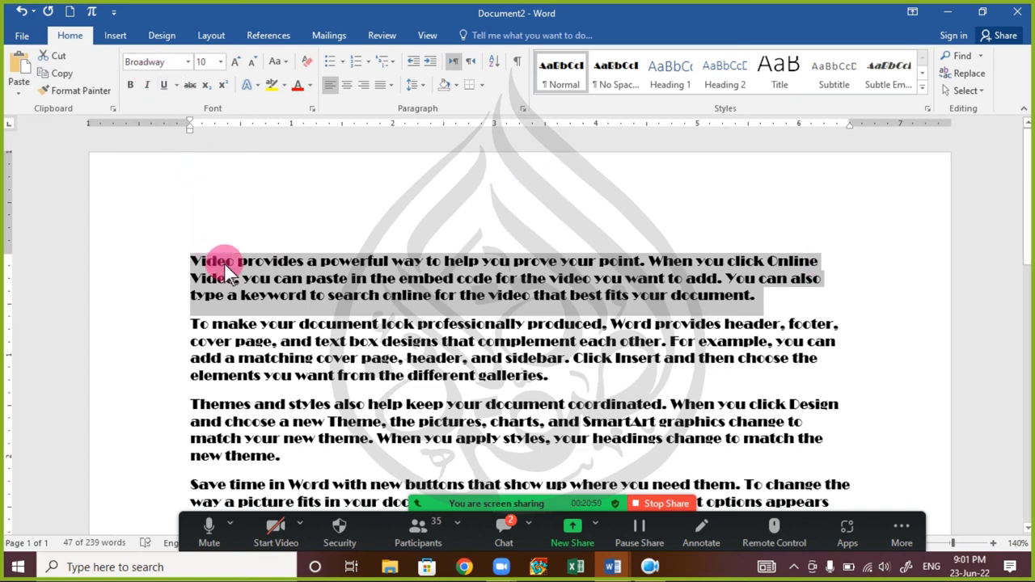
left_click(143, 63)
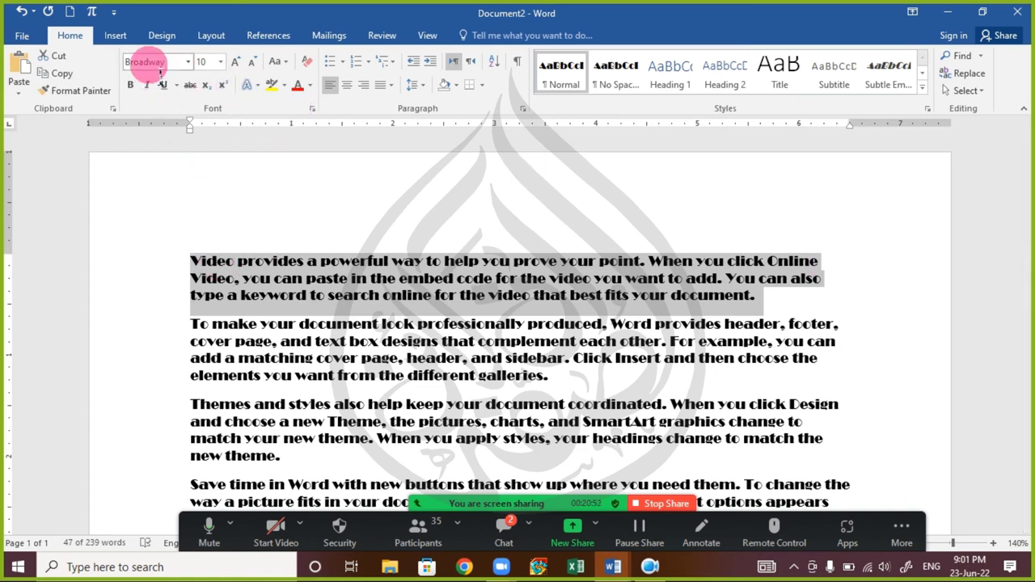
type("Arial")
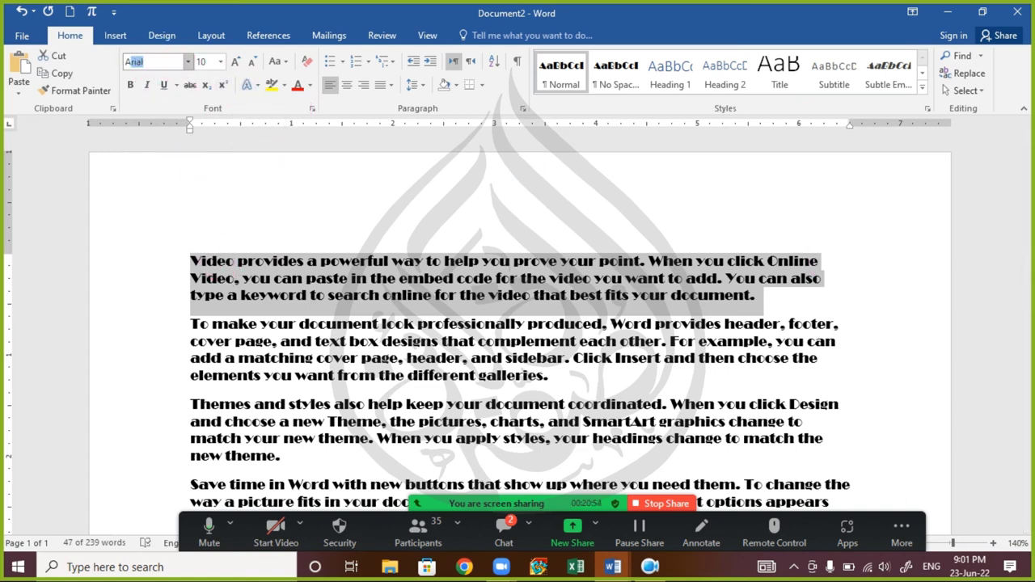
key("Return")
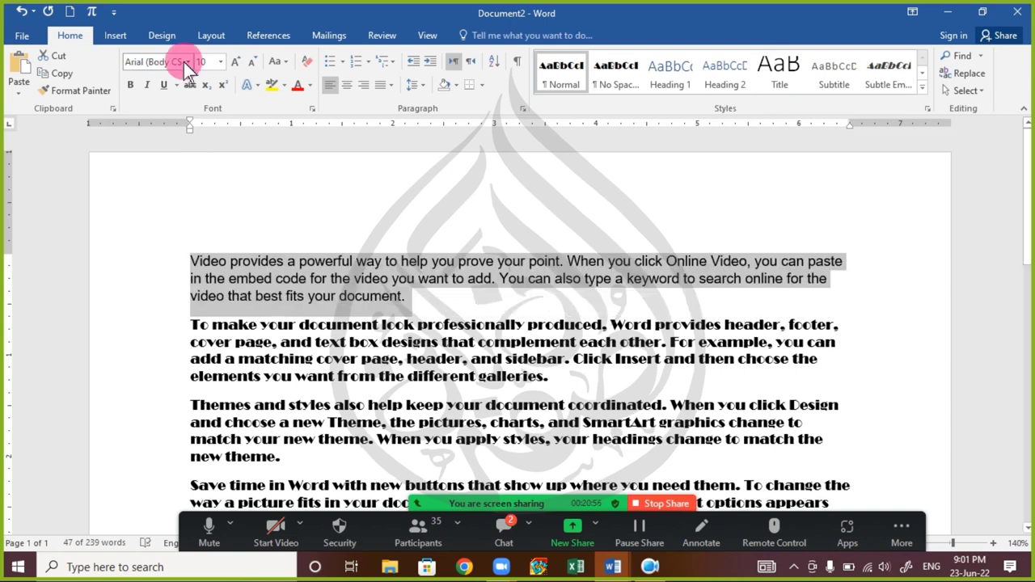
left_click(207, 62)
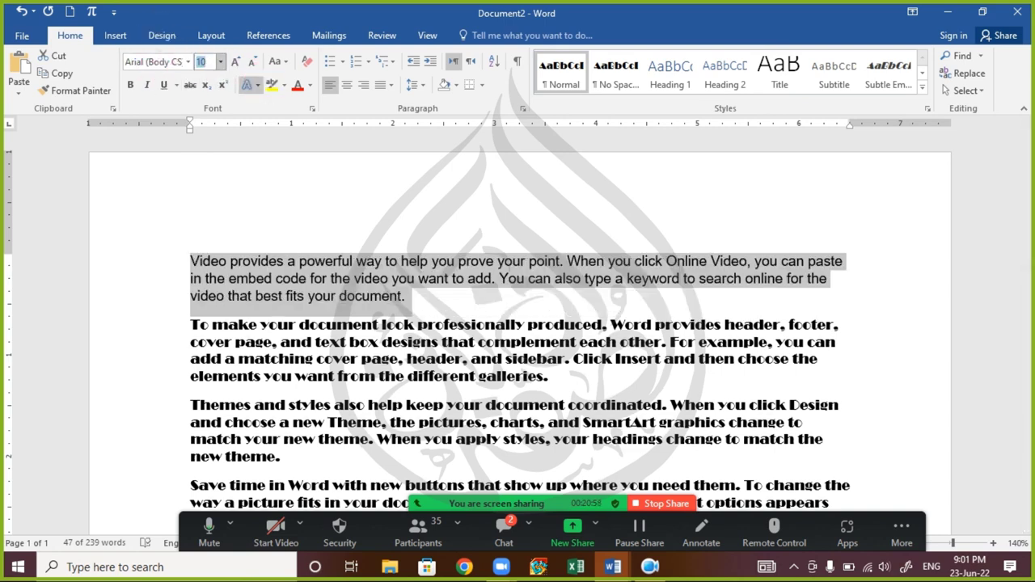
type("12")
key("Return")
left_click(304, 265)
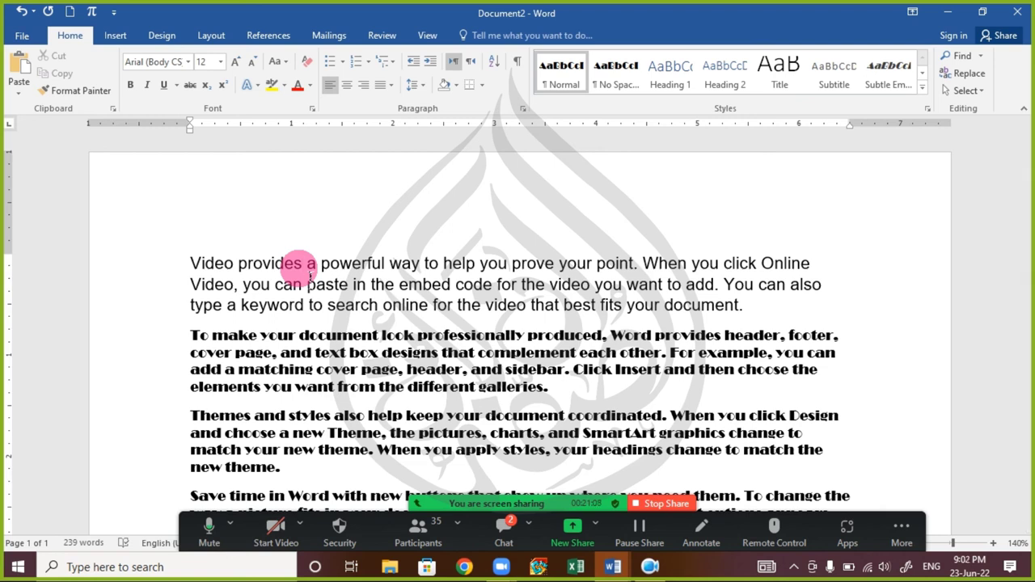
- Make Arial 12 the default font for all documents based on Normal.dotm
triple_click(307, 272)
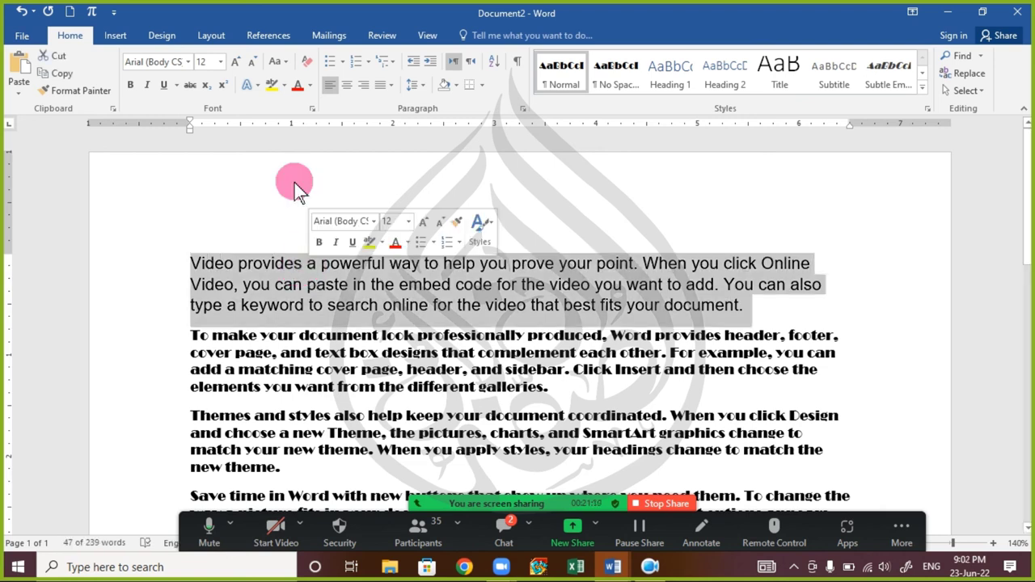
key("ctrl+d")
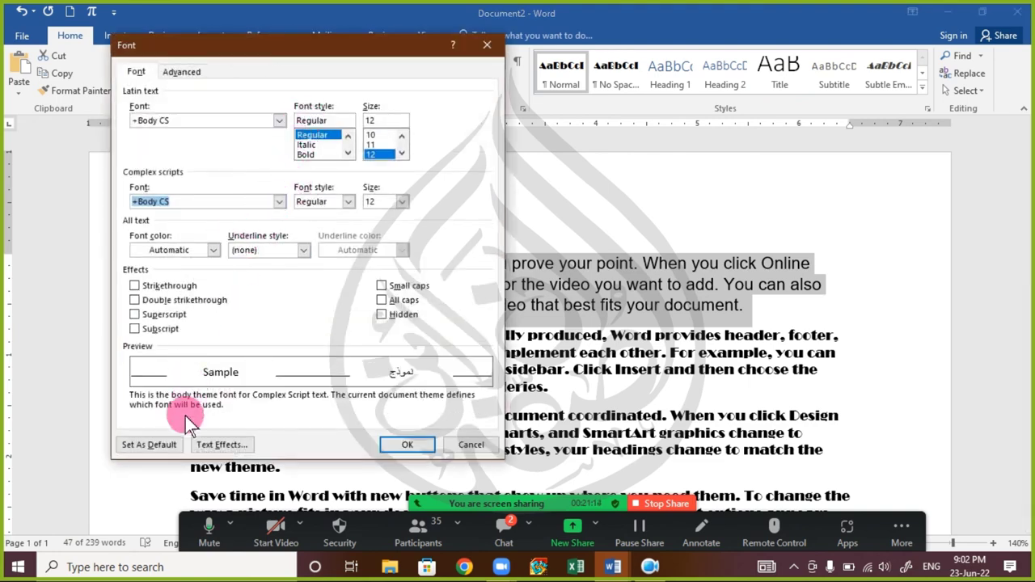
left_click(161, 448)
left_click(402, 265)
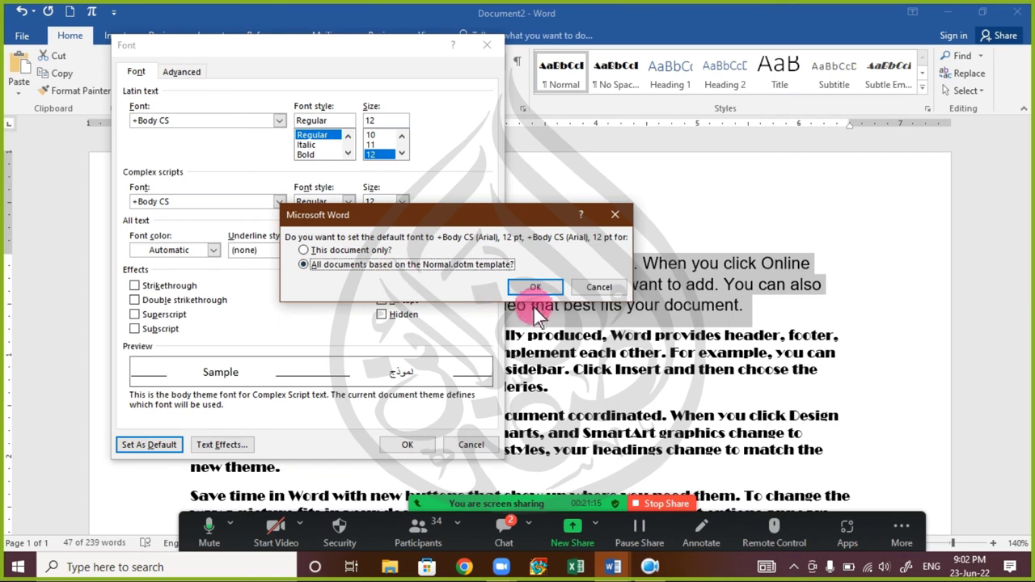
left_click(534, 288)
left_click(377, 325)
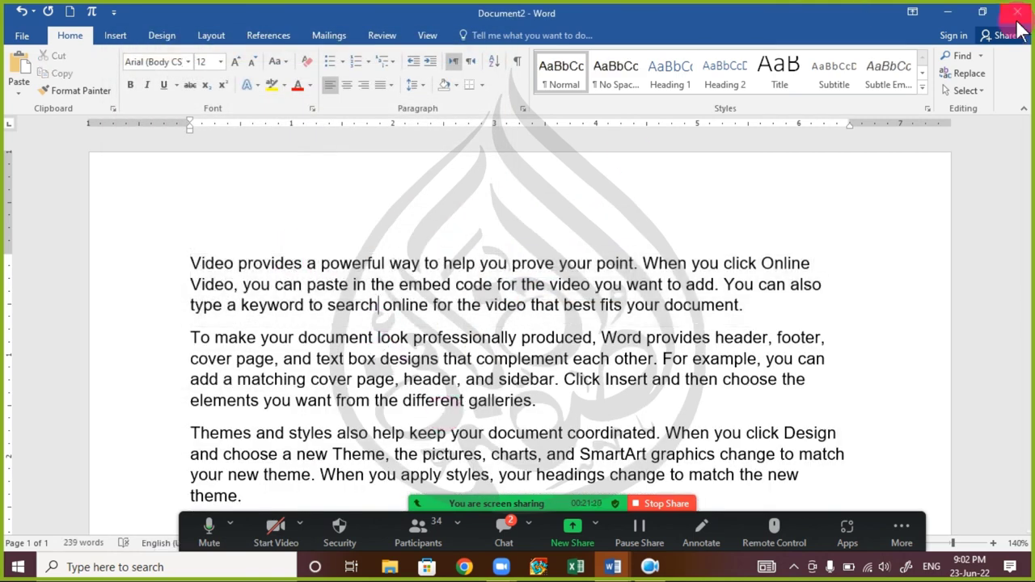
- Place the cursor in the Word document, then open the Zoom meeting chat to read messages
left_click(820, 320)
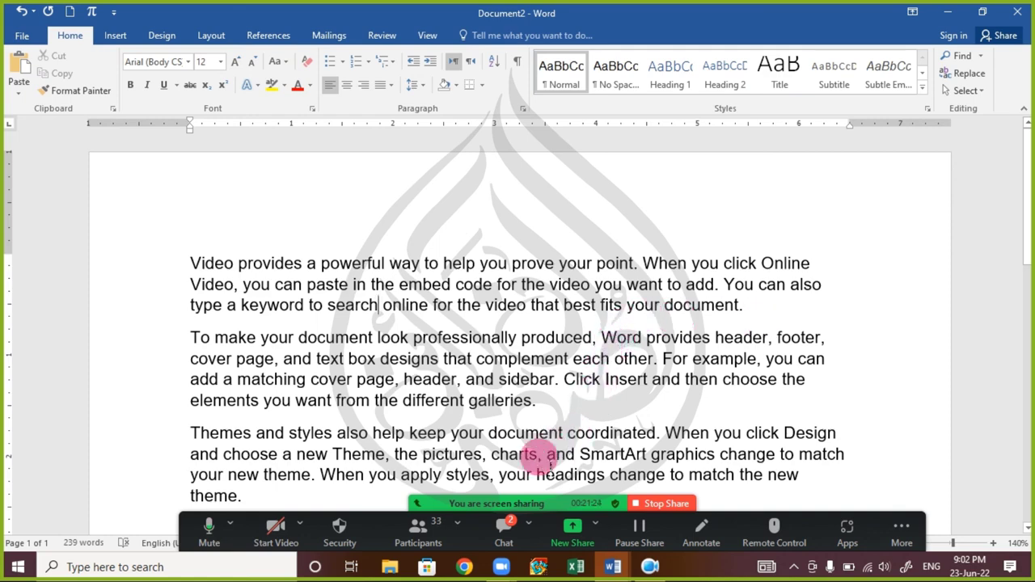
left_click(504, 530)
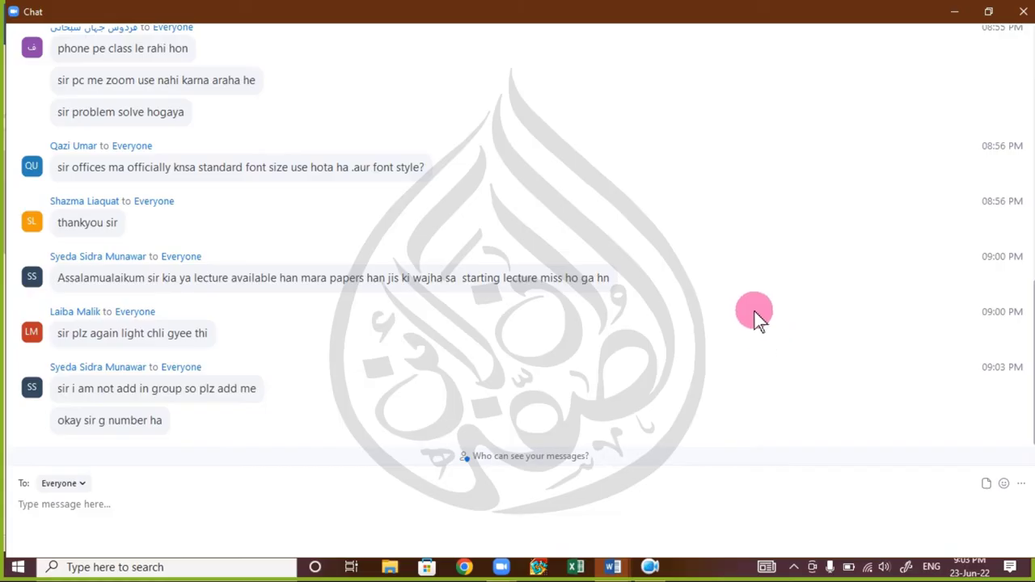
- Close the Zoom chat after rechecking it, and stop sharing the screen
left_click(1023, 12)
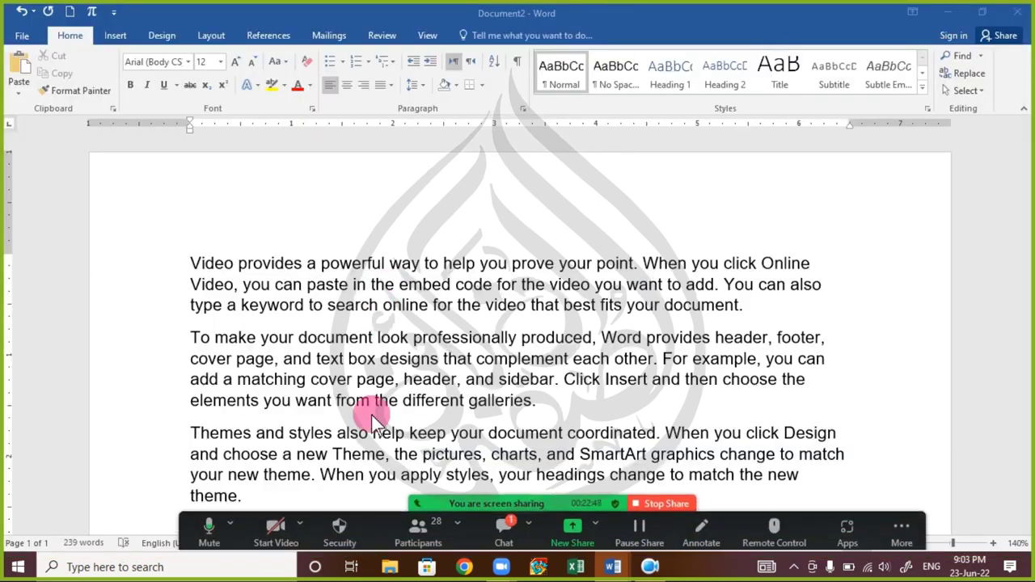
left_click(504, 527)
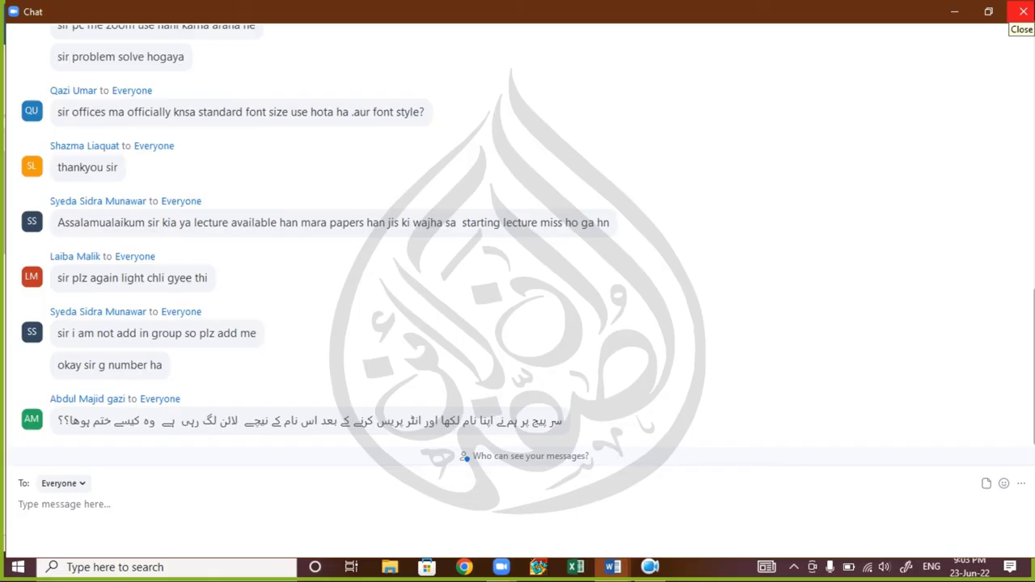
left_click(1023, 12)
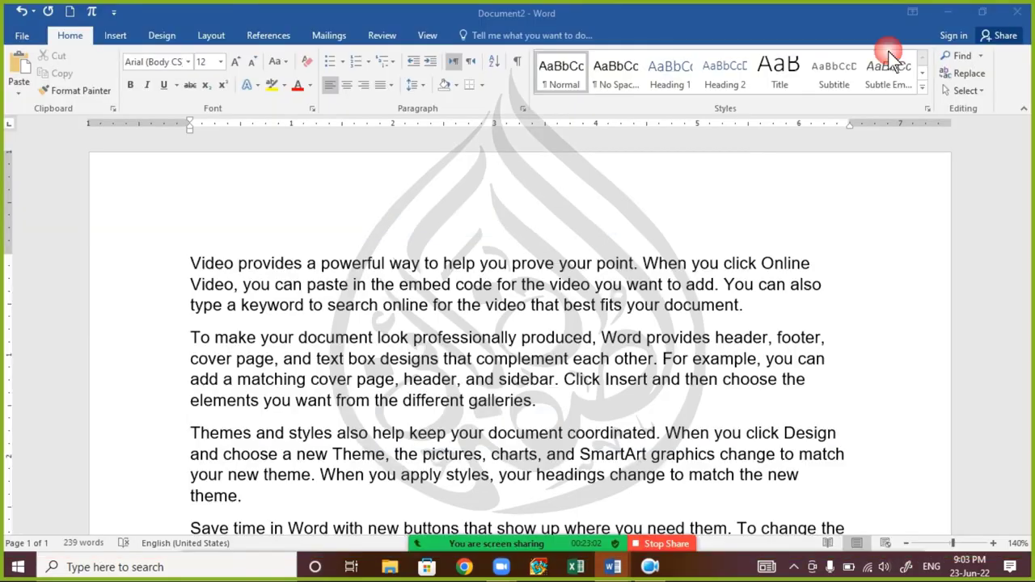
mouse_move(485, 540)
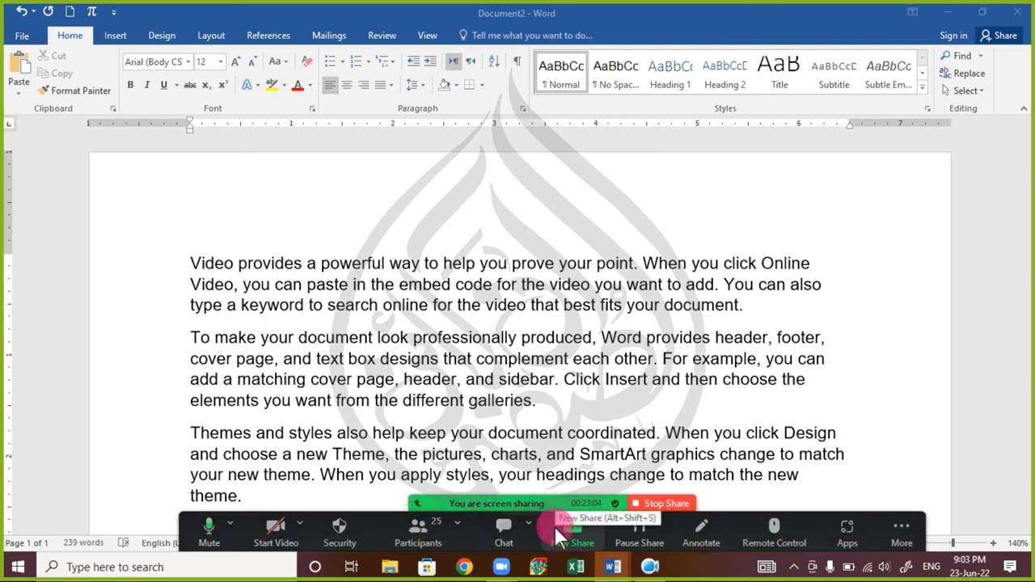
left_click(661, 502)
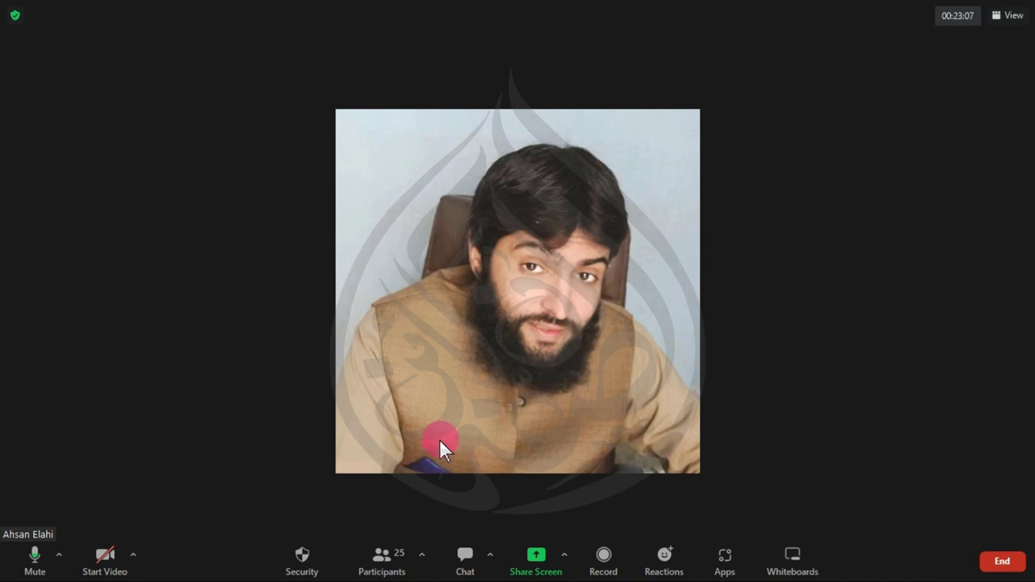
- Search the participants list for 'abdl', close it, dismiss the chat notice and reopen the chat
left_click(393, 567)
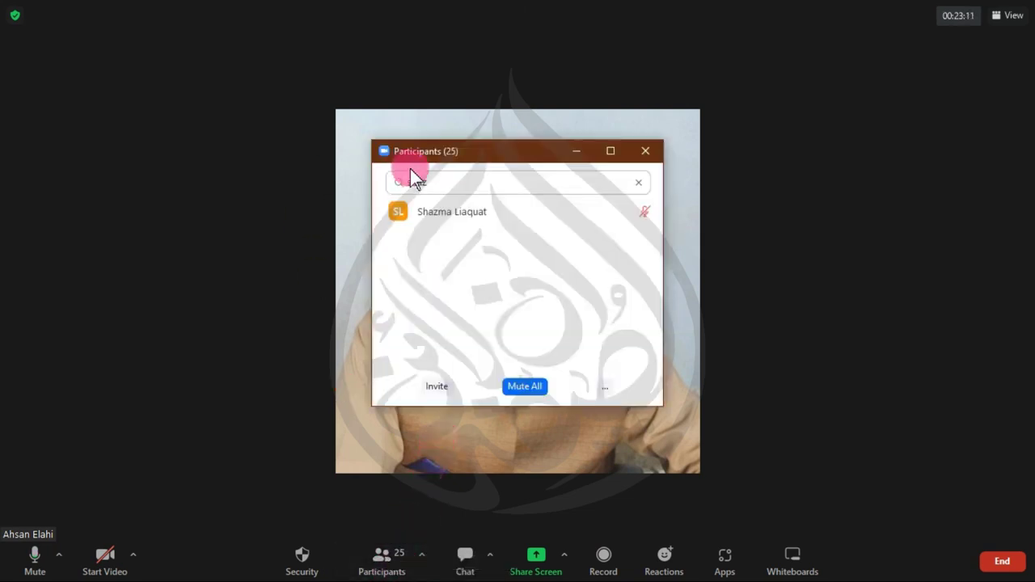
left_click_drag(454, 186, 357, 186)
type("a")
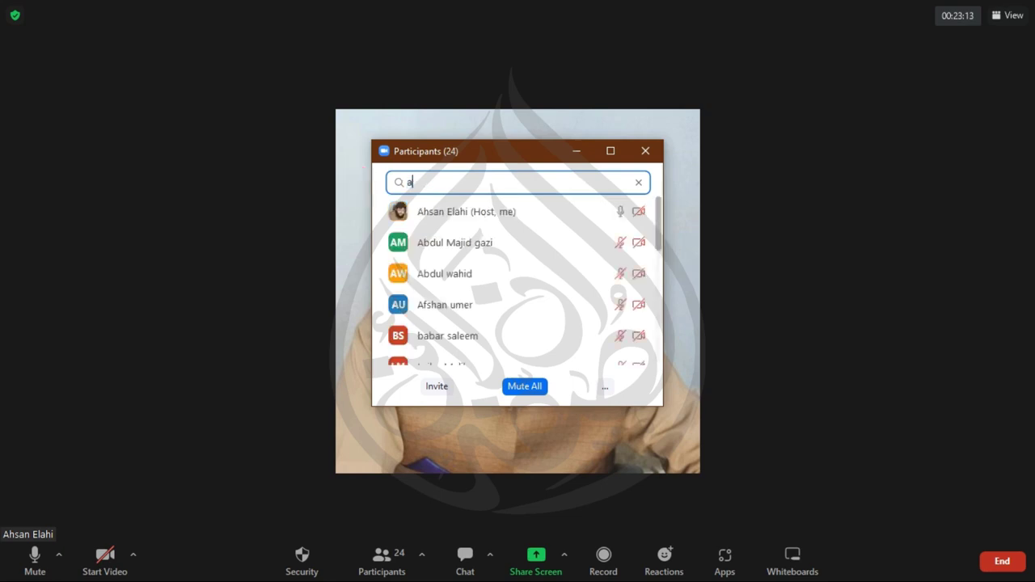
type("bdu")
type("l")
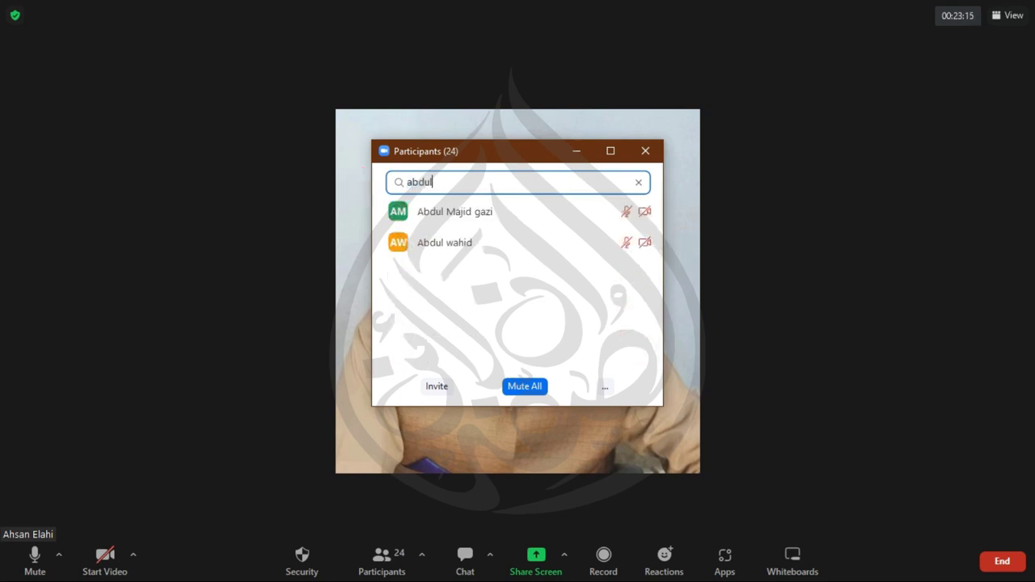
mouse_move(529, 220)
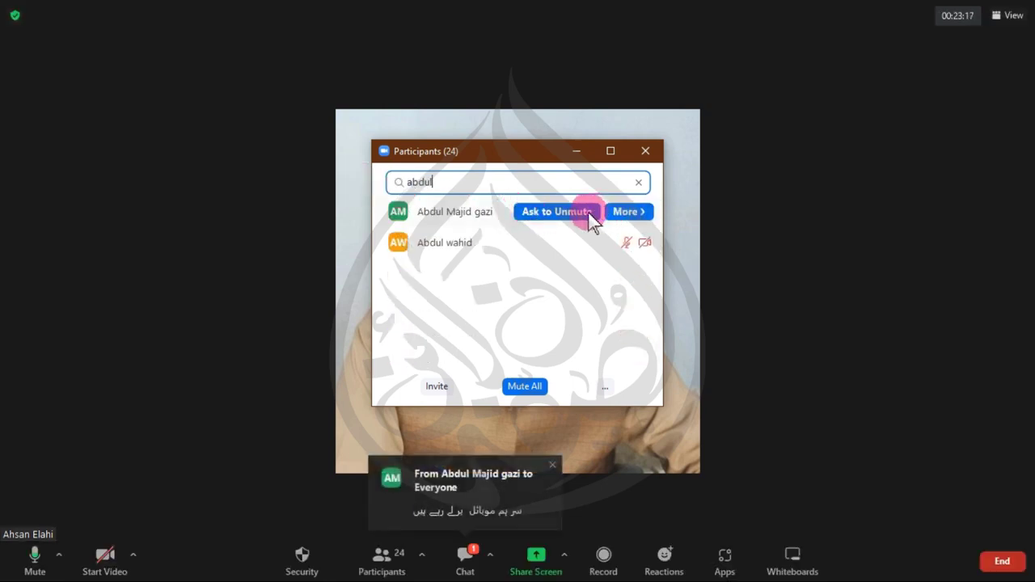
left_click(647, 153)
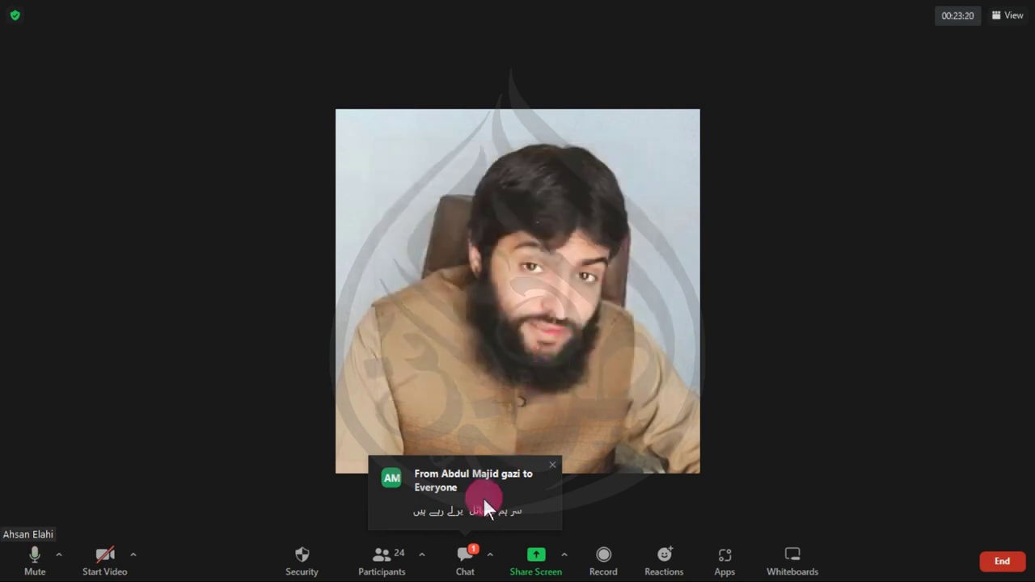
left_click(550, 464)
left_click(465, 558)
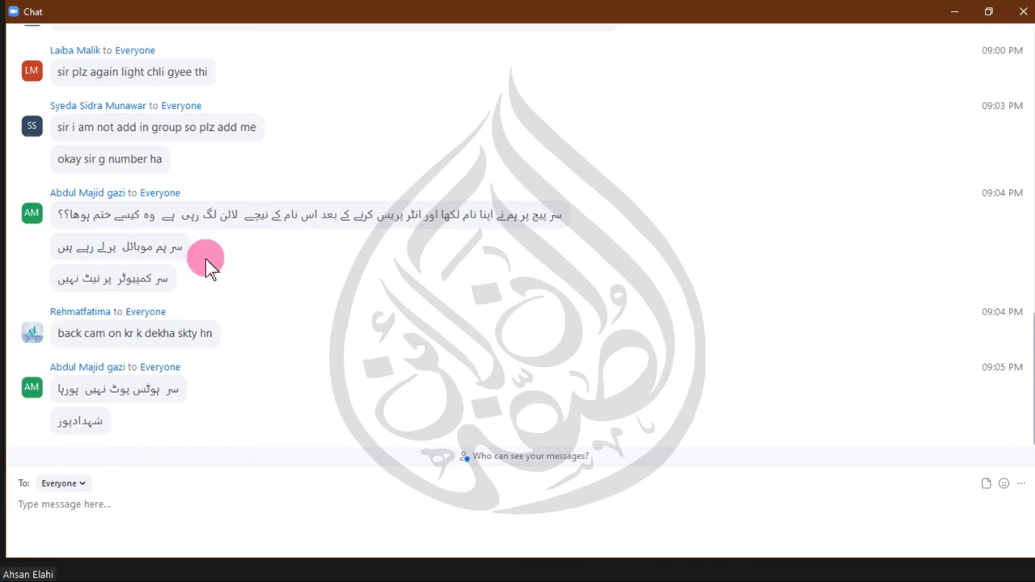
- Close the chat and start sharing the whole screen from Zoom's Share Screen dialog
left_click(1023, 11)
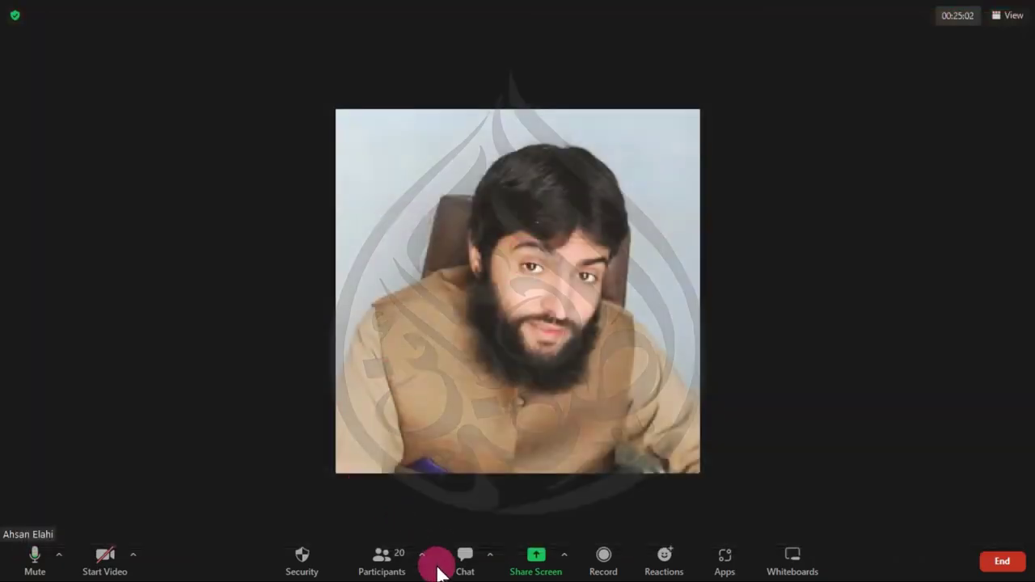
left_click(524, 564)
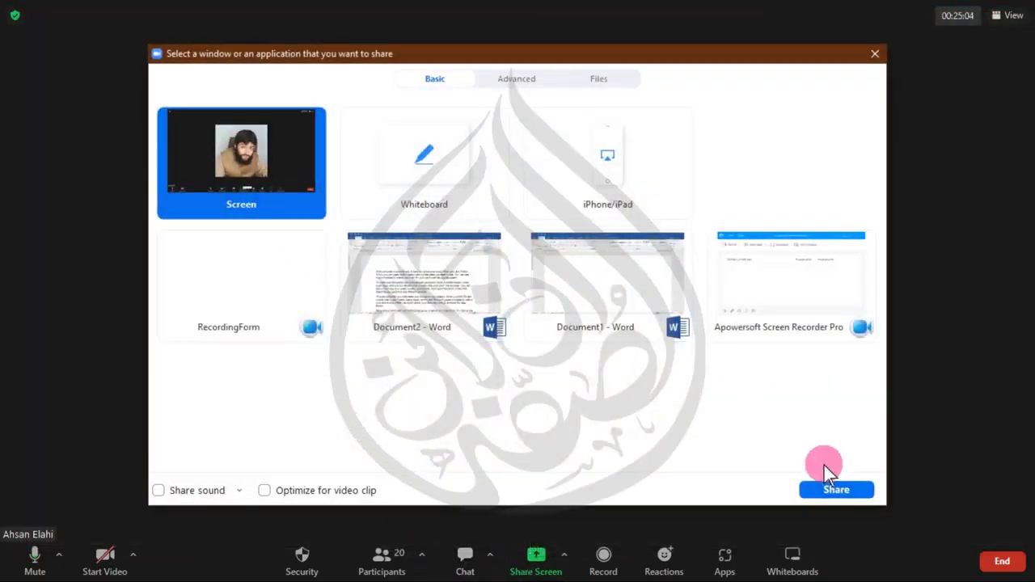
left_click(827, 488)
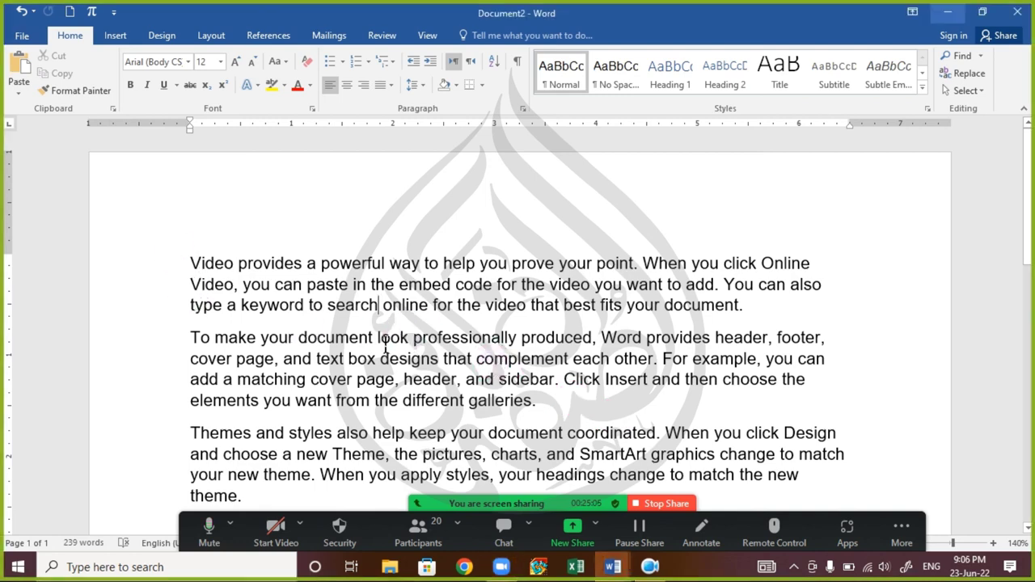
- Select all the sample paragraphs in Document2 and delete them
left_click(180, 263)
left_click_drag(216, 267, 356, 529)
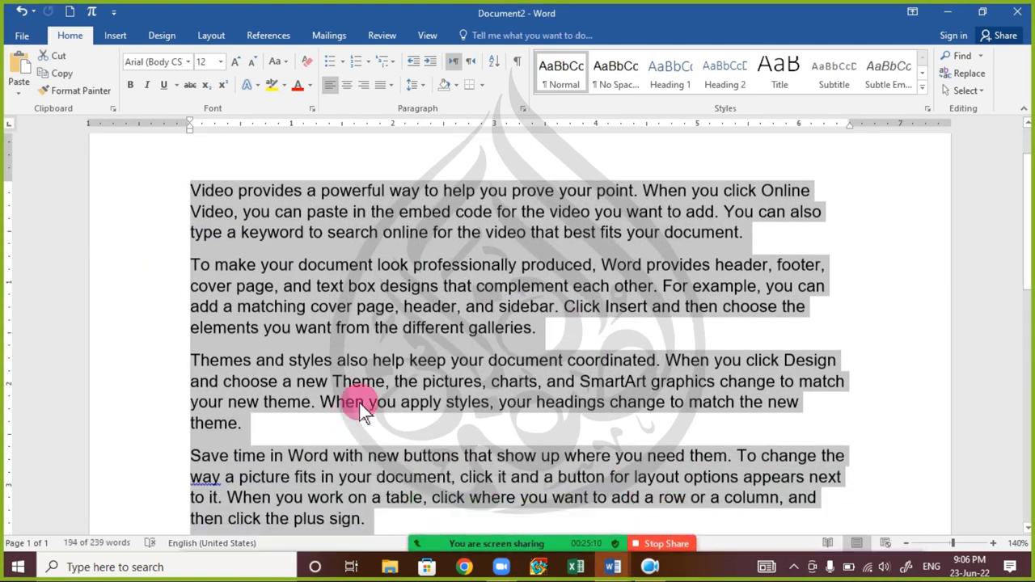
key("ctrl+a")
key("Delete")
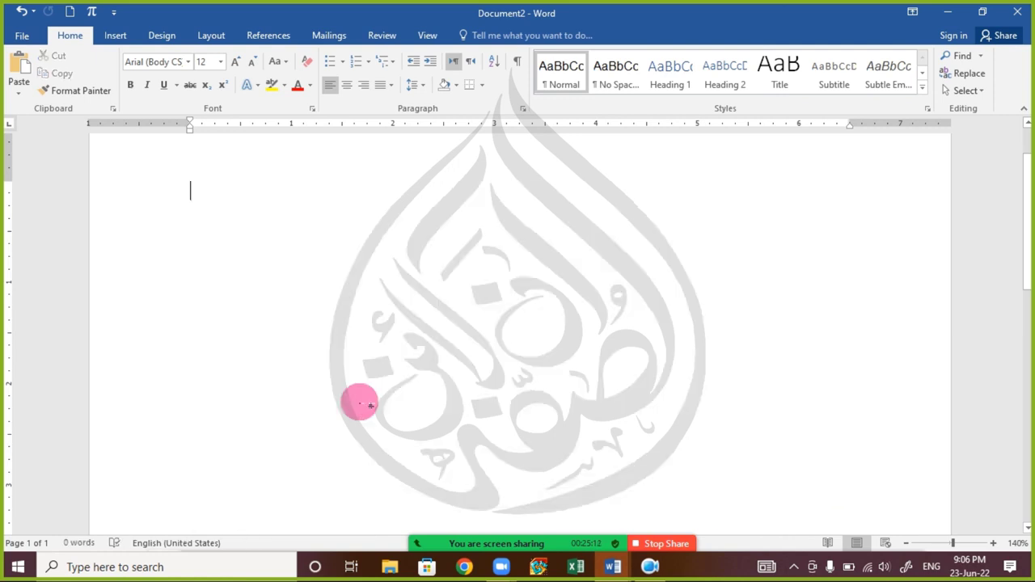
- Try typing several full names, erase them, and leave just one flagged first name
type("ABD")
key("BackSpace")
key("BackSpace")
key("BackSpace")
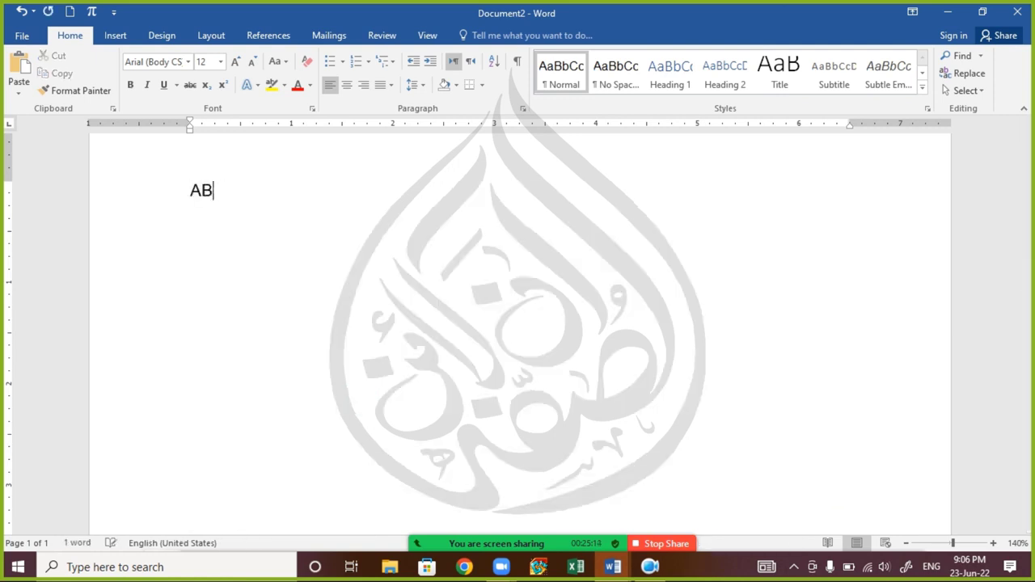
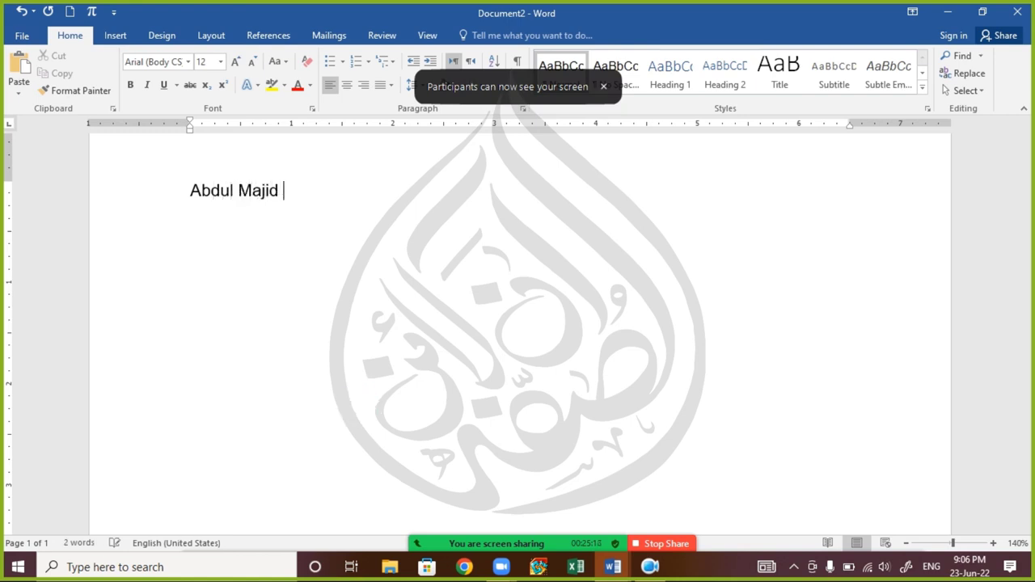
left_click(359, 402)
type("Ghazi")
key("ctrl+BackSpace")
key("ctrl+BackSpace")
key("ctrl+BackSpace")
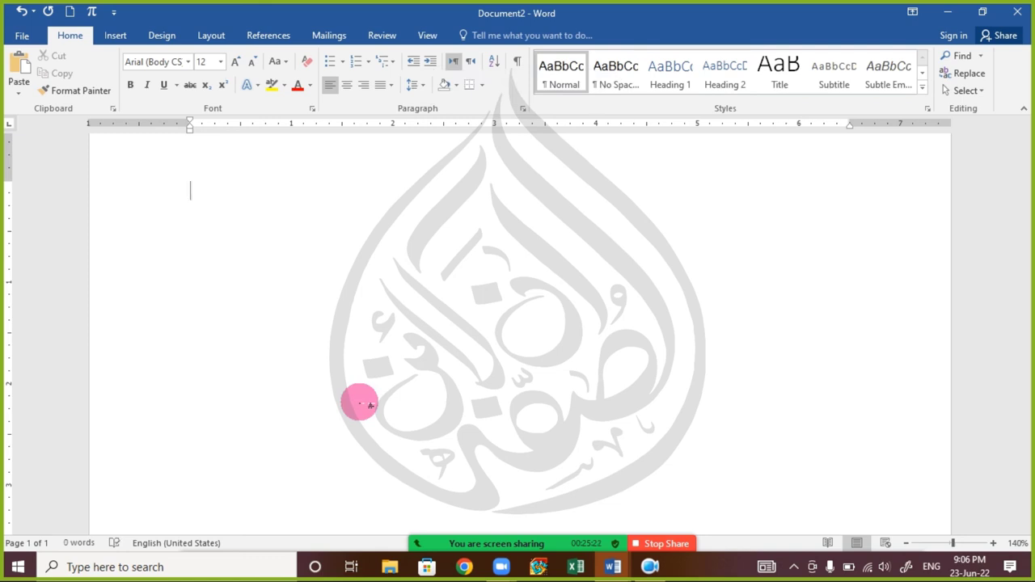
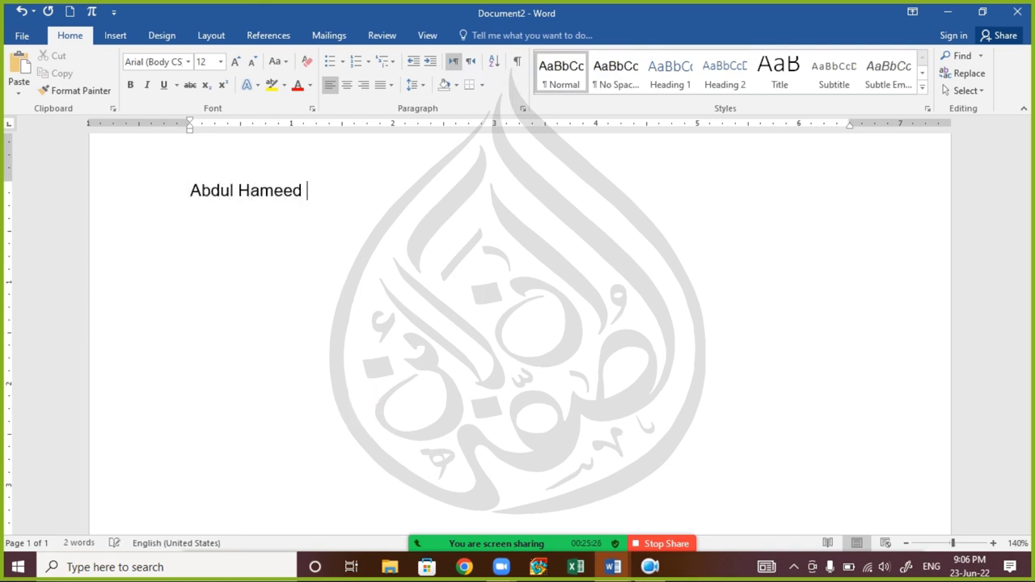
left_click(360, 403)
key("ctrl+BackSpace")
key("ctrl+BackSpace")
type("Nisaar")
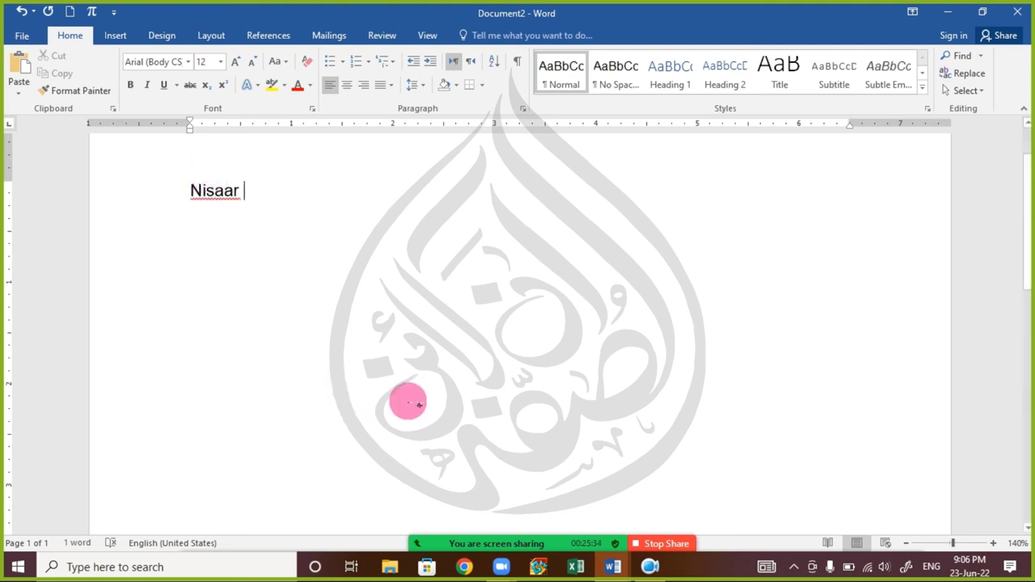
- Check the Zoom participants list and meeting chat, then return to the document
left_click(431, 541)
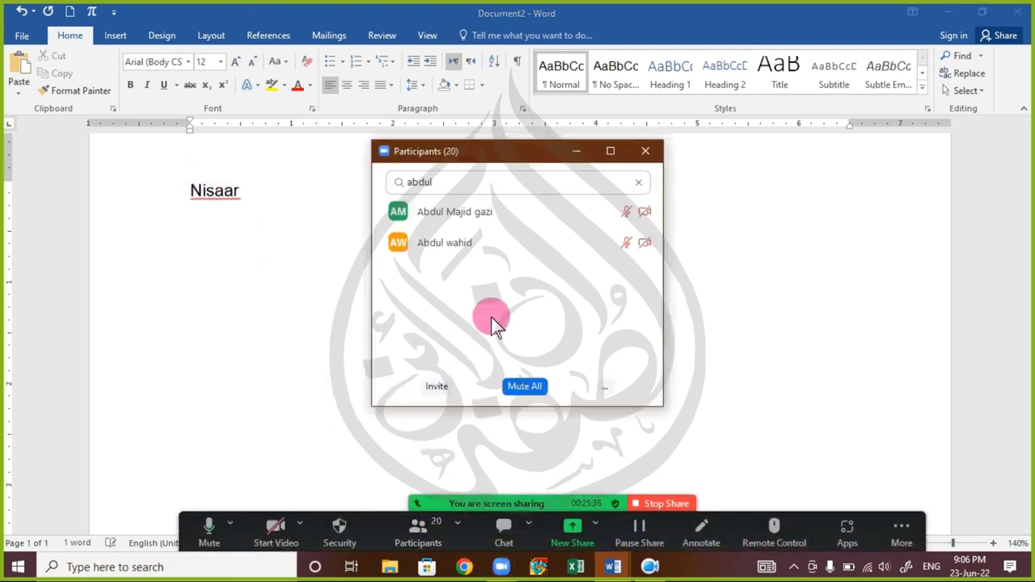
left_click(641, 153)
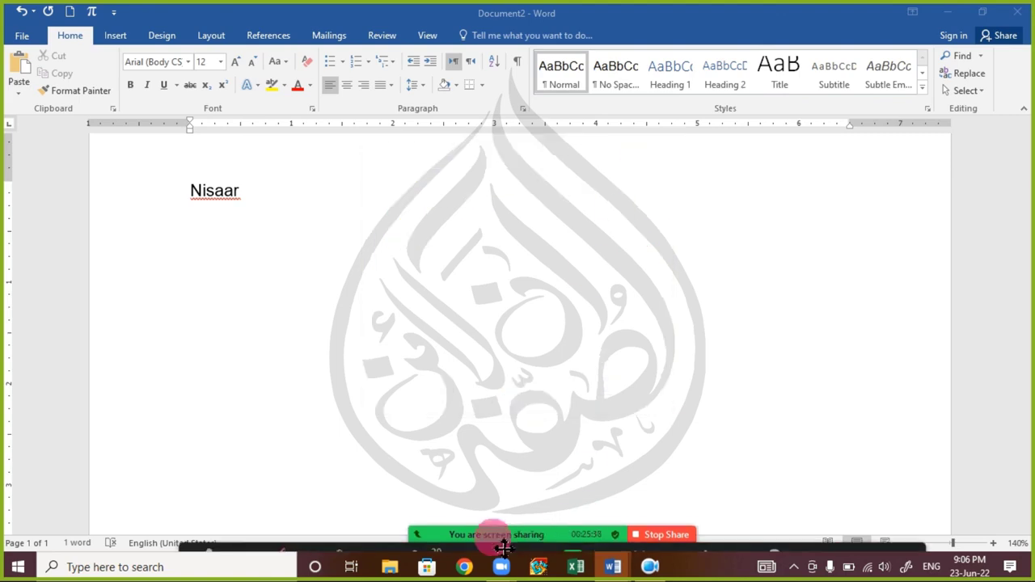
left_click(518, 528)
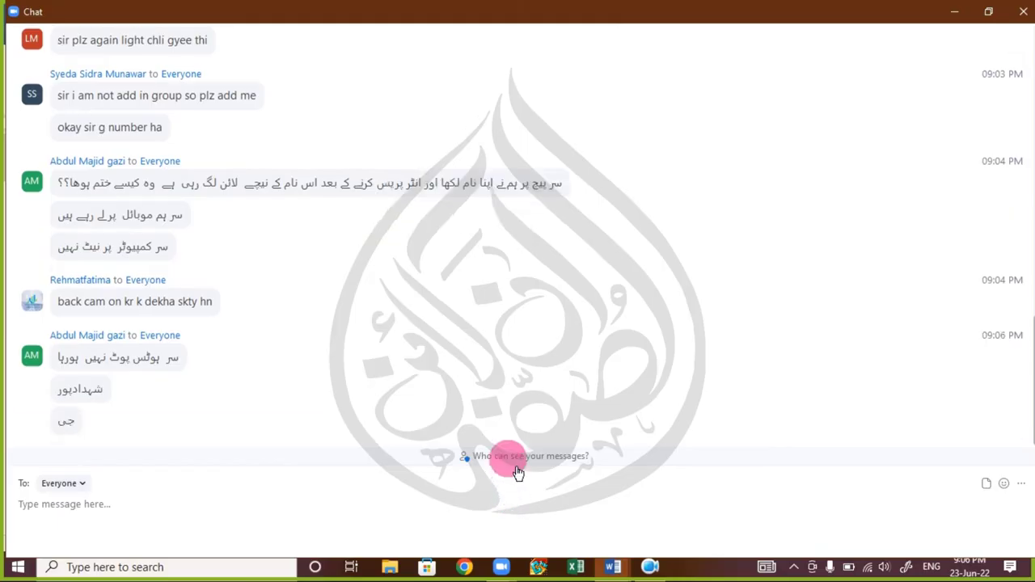
left_click(1023, 11)
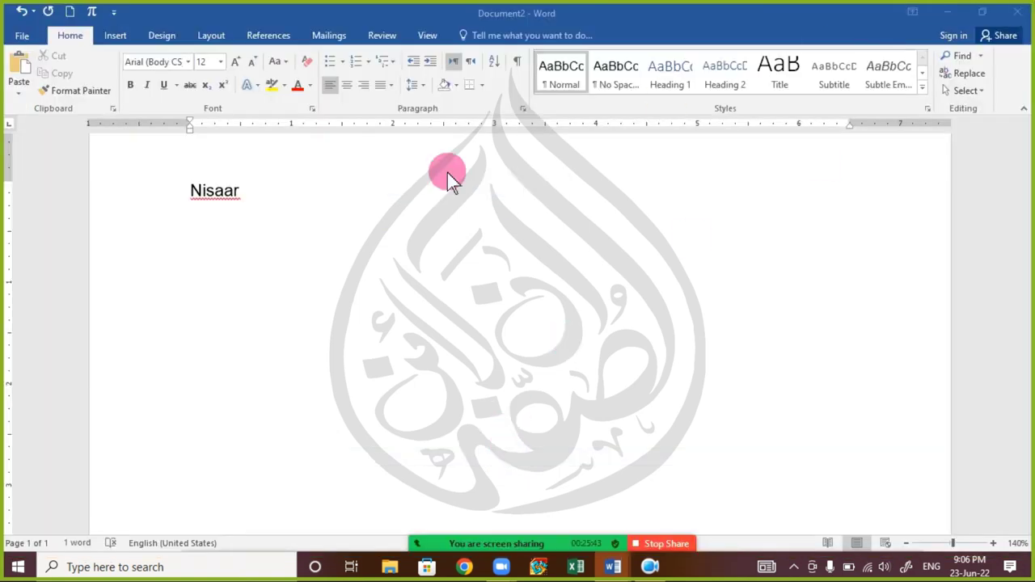
- Add the flagged first name to Word's spelling dictionary from its right-click menu
right_click(209, 195)
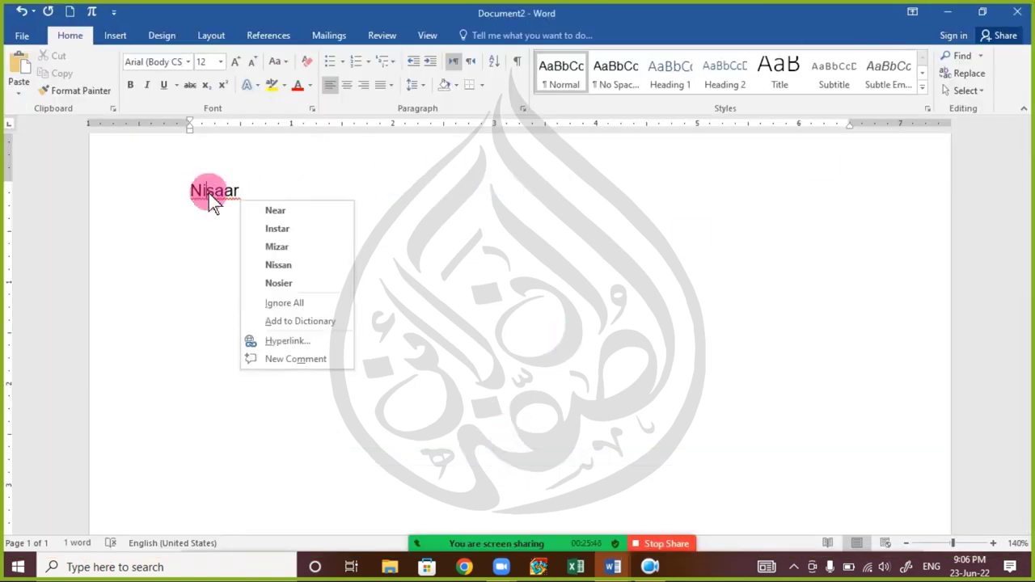
left_click(209, 194)
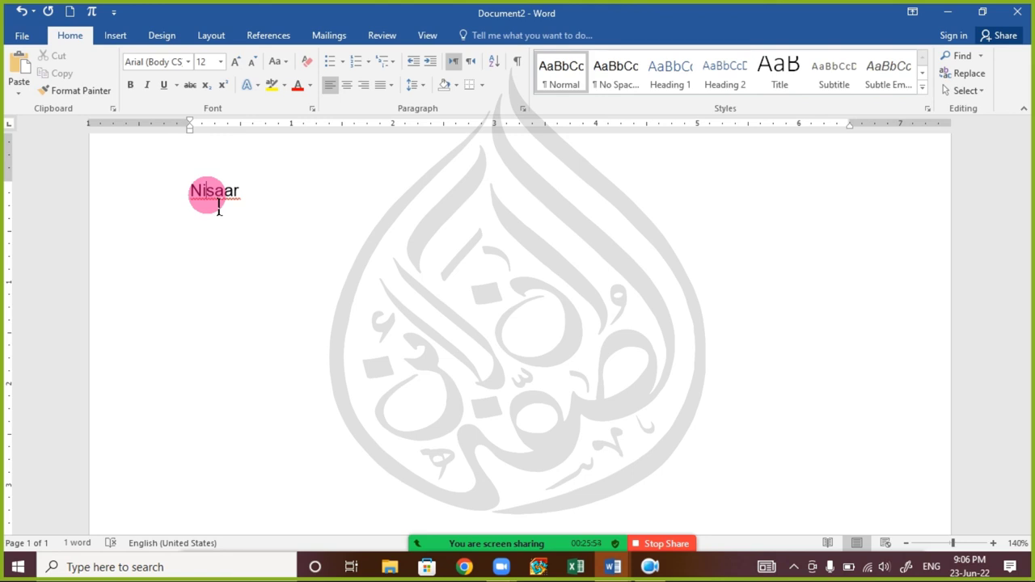
right_click(207, 196)
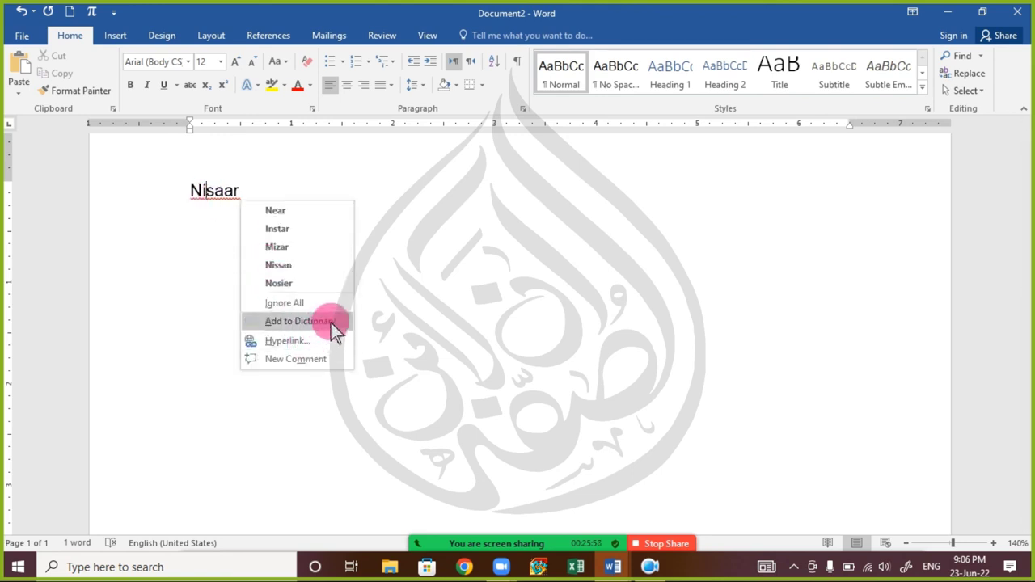
right_click(205, 194)
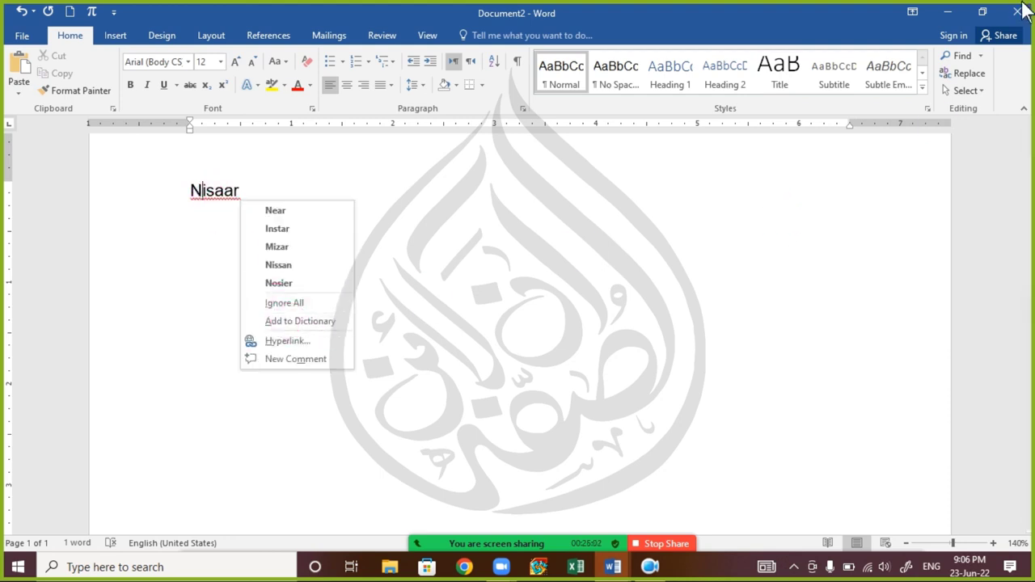
left_click(279, 321)
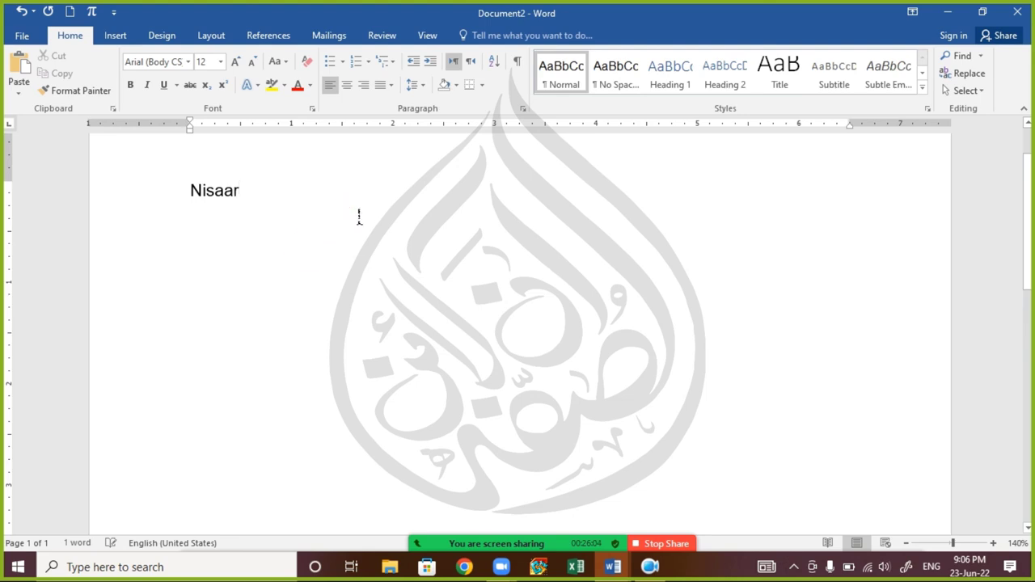
- Close Document2 and Document1 without saving, then stop the Zoom screen share
left_click(1017, 12)
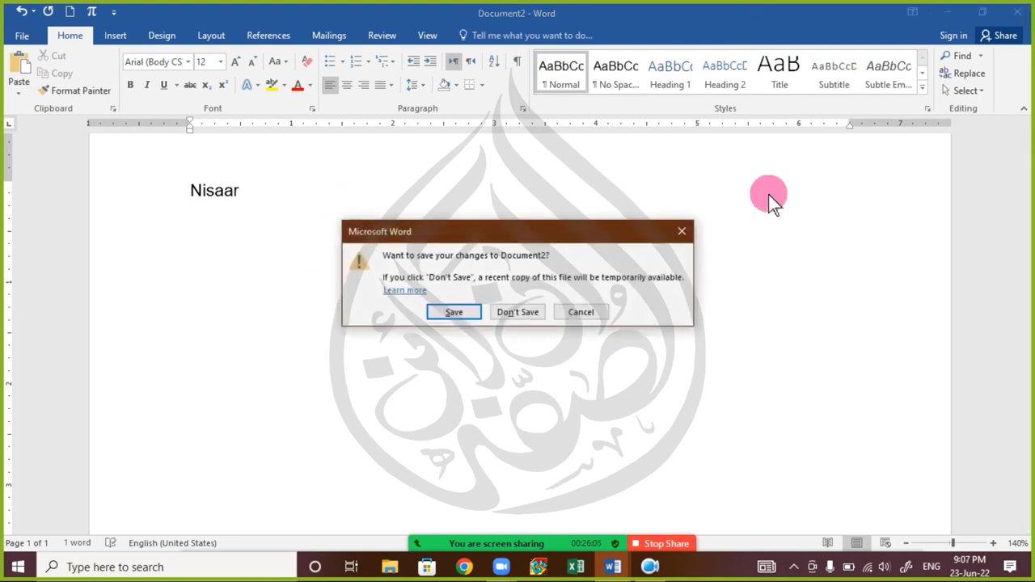
left_click(508, 313)
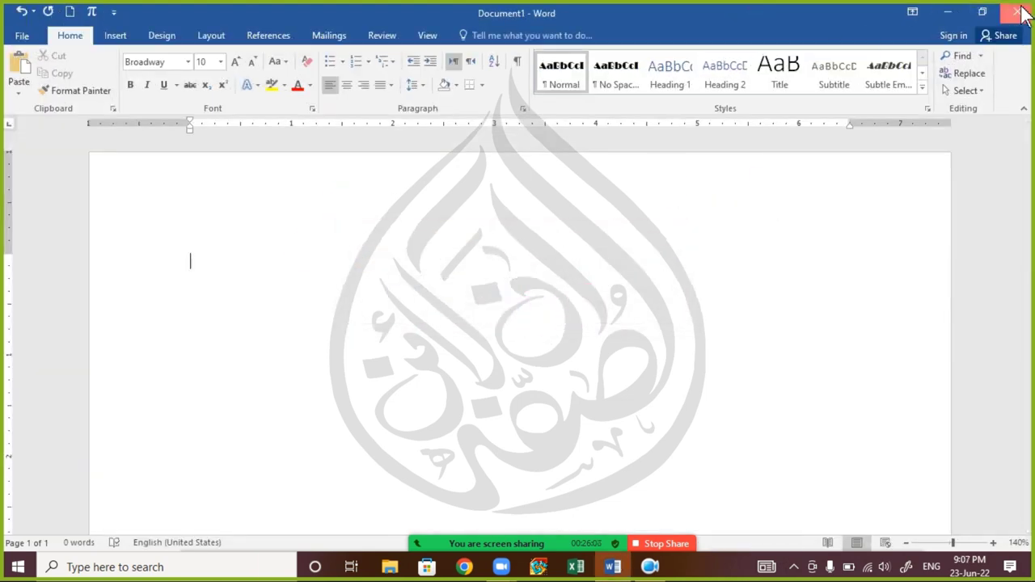
left_click(1019, 12)
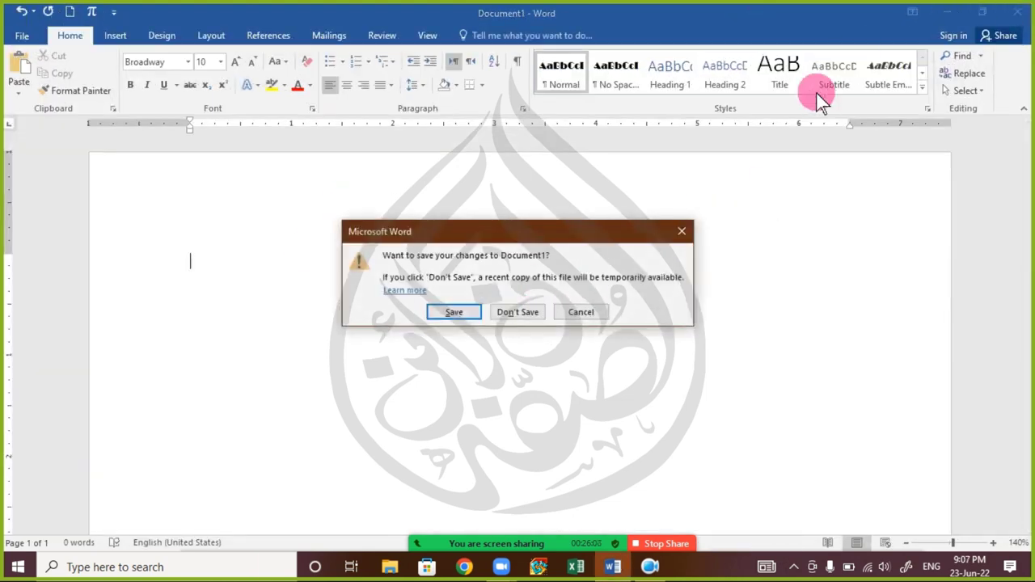
left_click(543, 322)
left_click(659, 537)
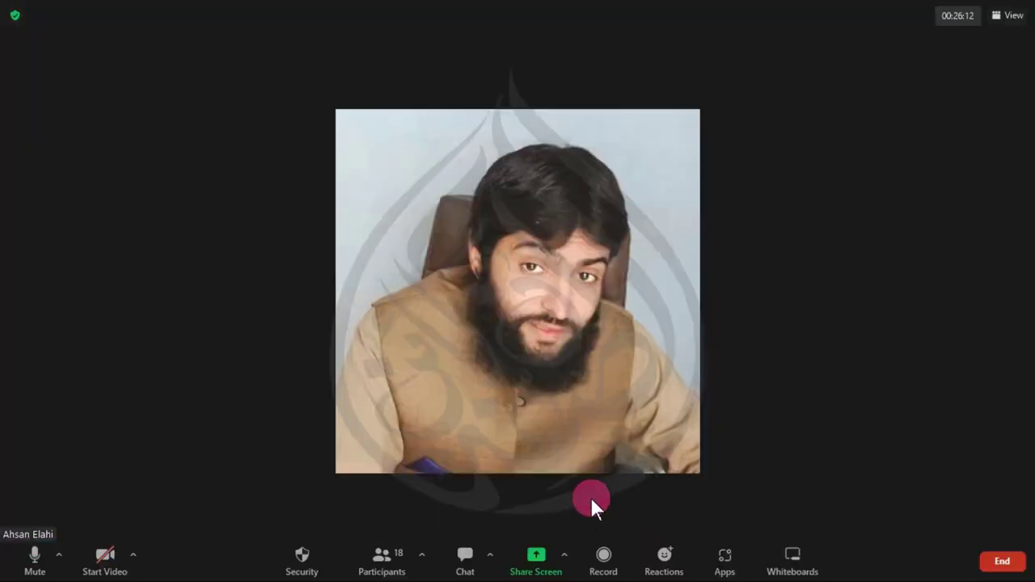
- Glance at the participants list, then show the meeting chat as a small window
left_click(378, 558)
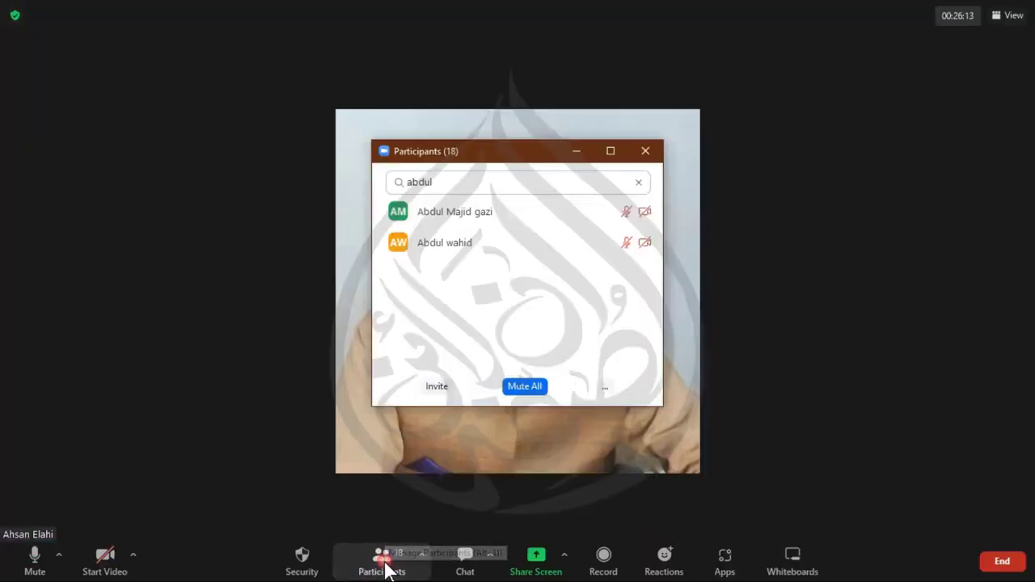
left_click(645, 151)
left_click(465, 556)
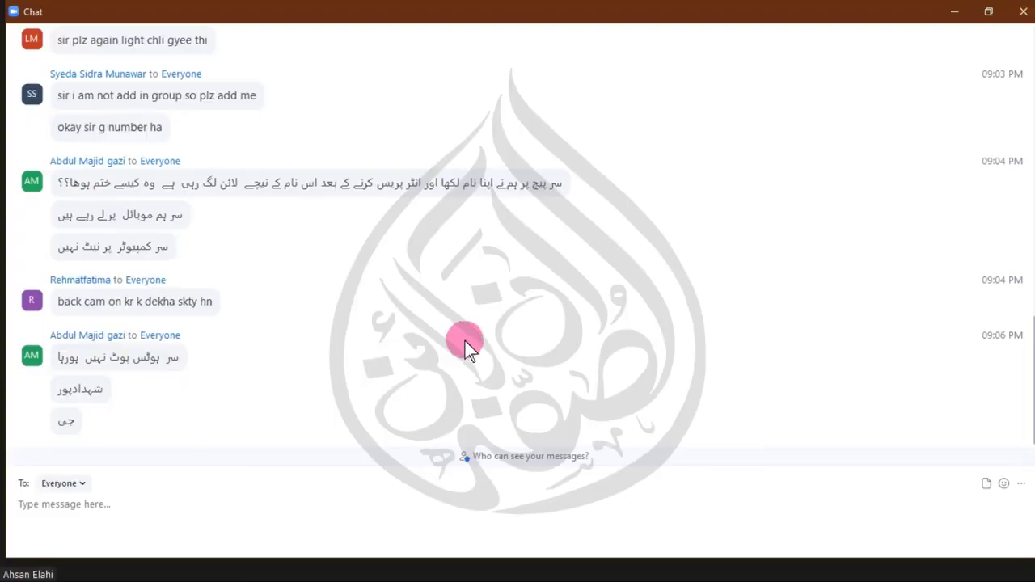
left_click(990, 11)
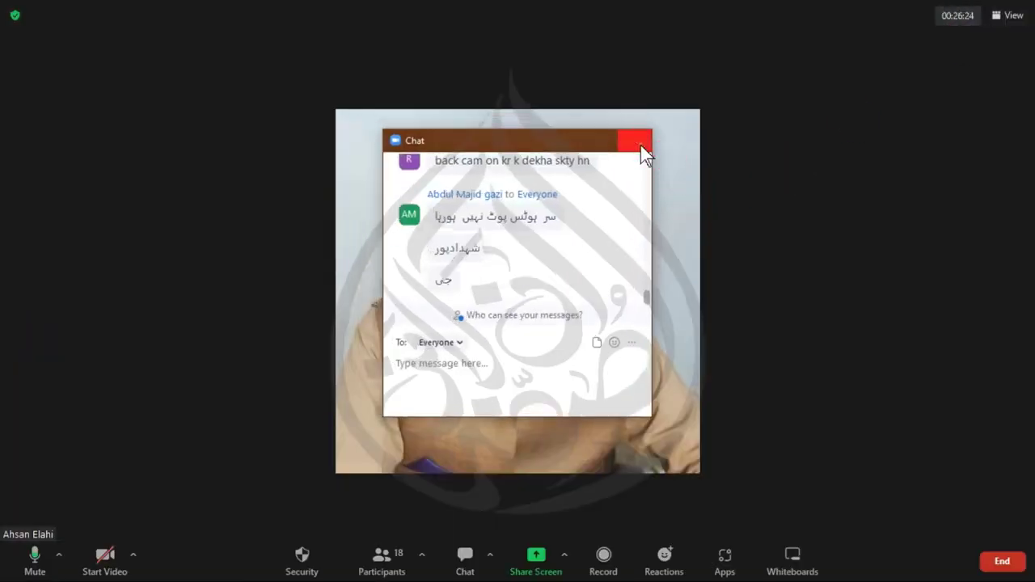